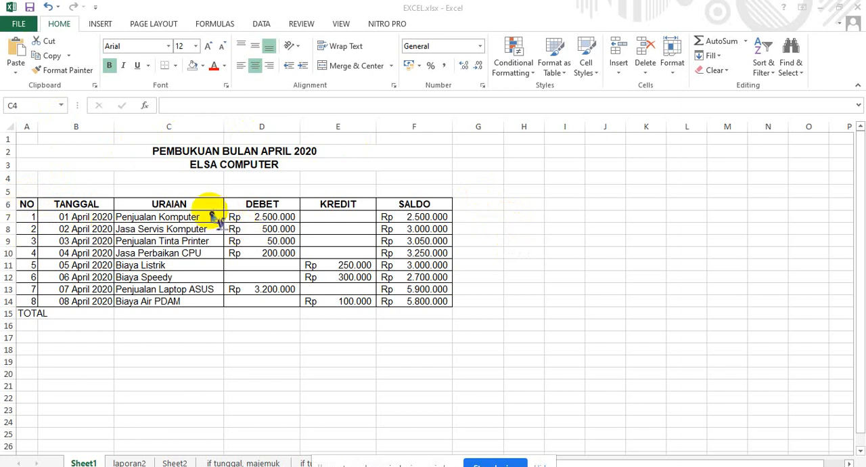
Switch from Sheet1 to the laporan2 sheet.
left_click(198, 147)
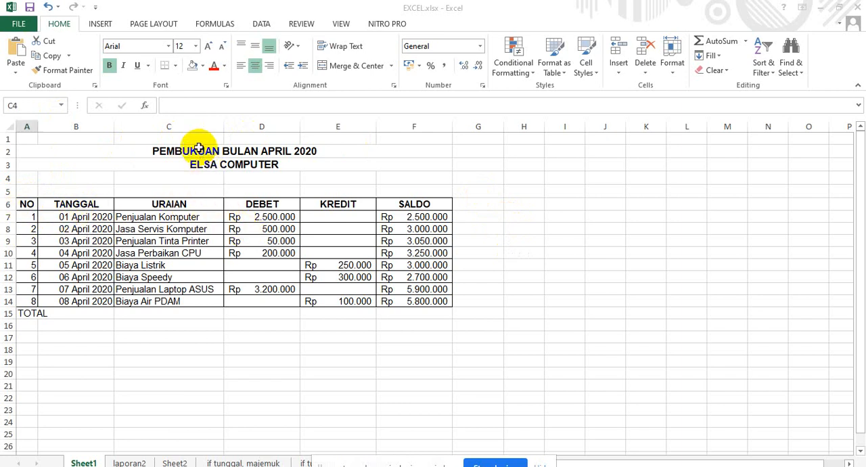
left_click(199, 147)
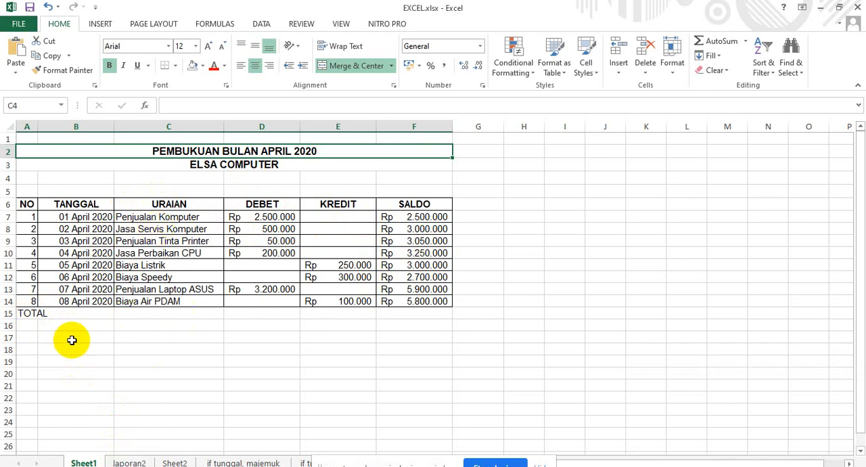
left_click(129, 462)
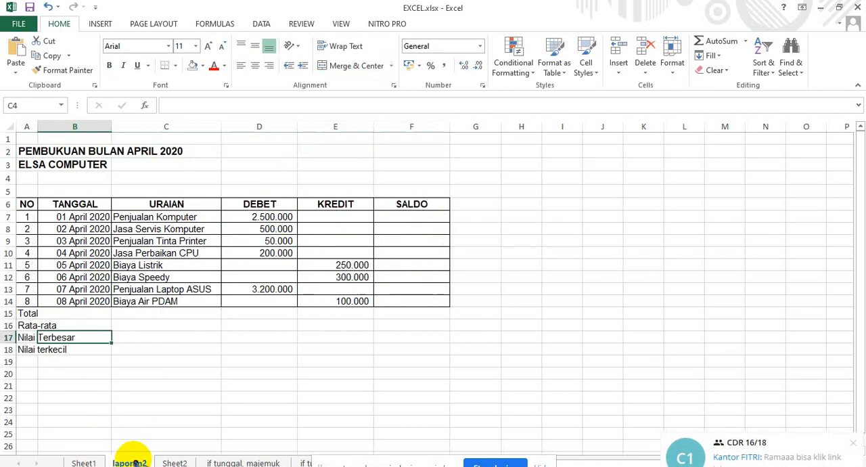
Merge each of the two title rows, 2 and 3, across columns A to F and center their text.
left_click(22, 151)
left_click_drag(22, 152, 365, 163)
left_click(60, 154)
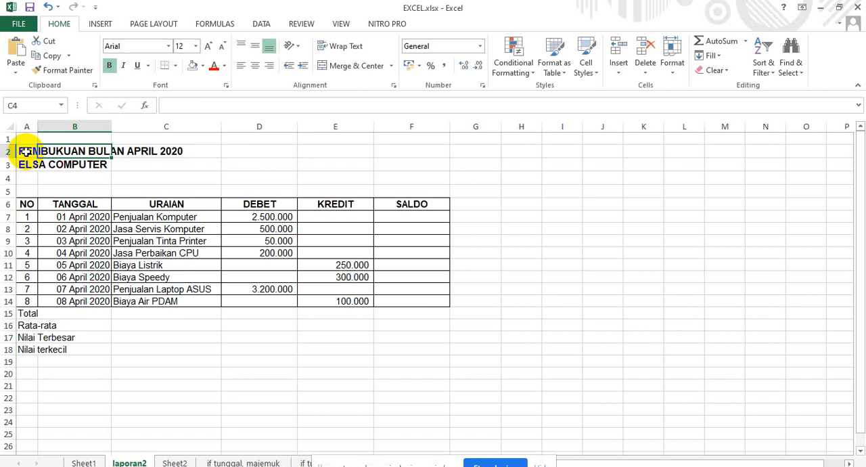
left_click(245, 178)
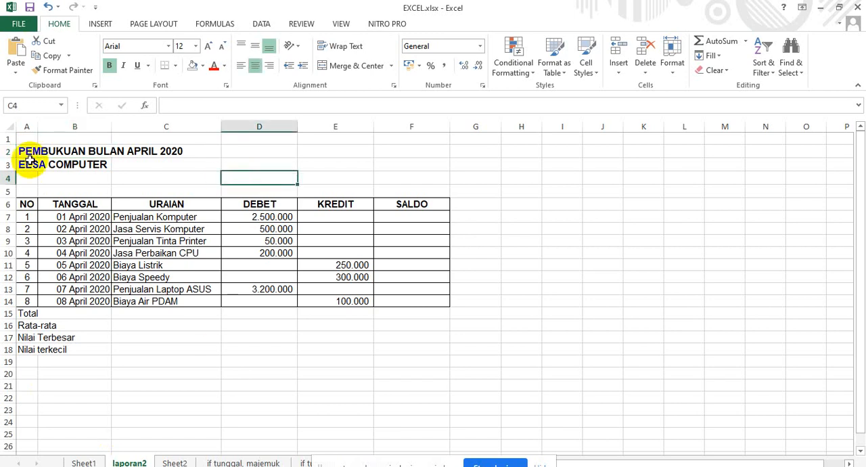
left_click_drag(20, 148, 406, 164)
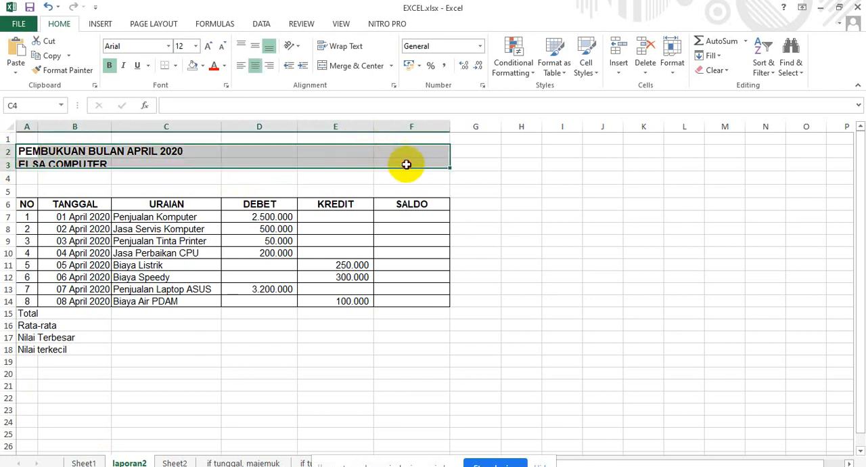
left_click(392, 67)
left_click(373, 96)
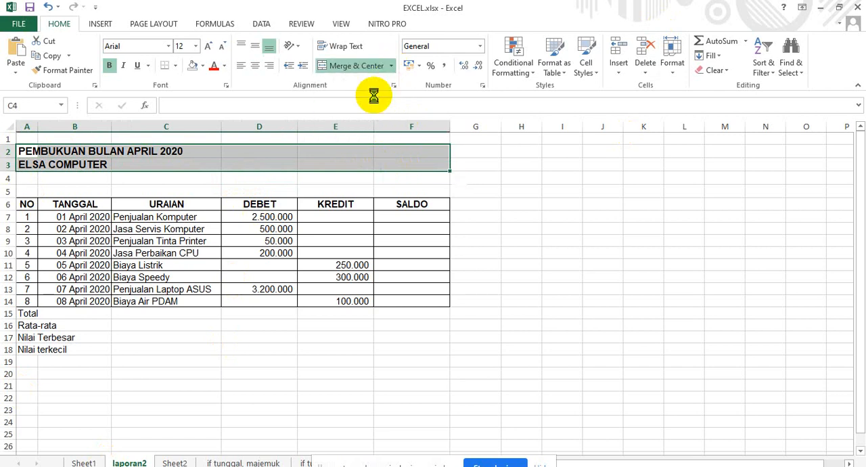
left_click(251, 66)
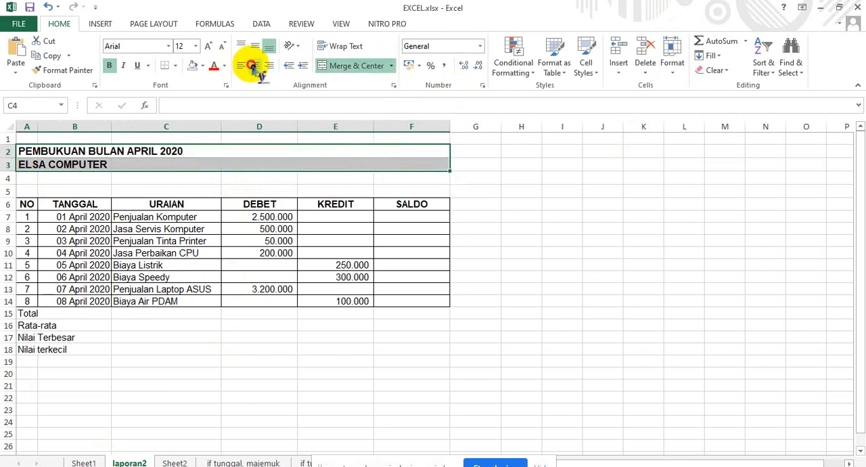
left_click(275, 192)
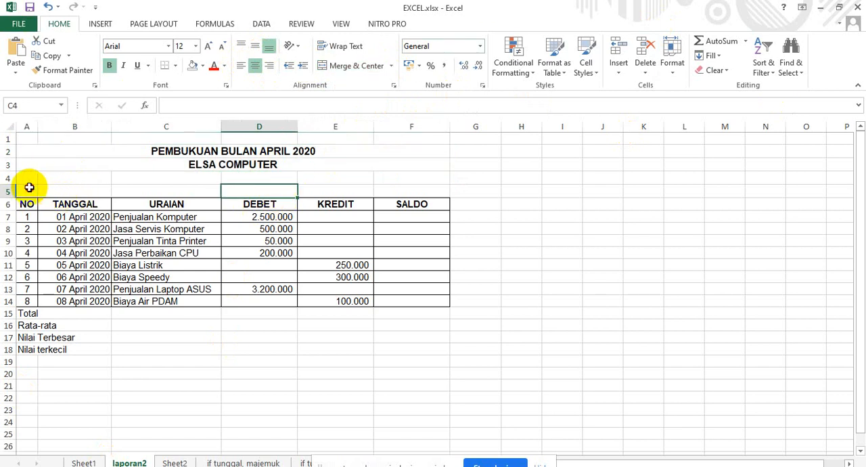
left_click(29, 187)
left_click(108, 192)
left_click(133, 187)
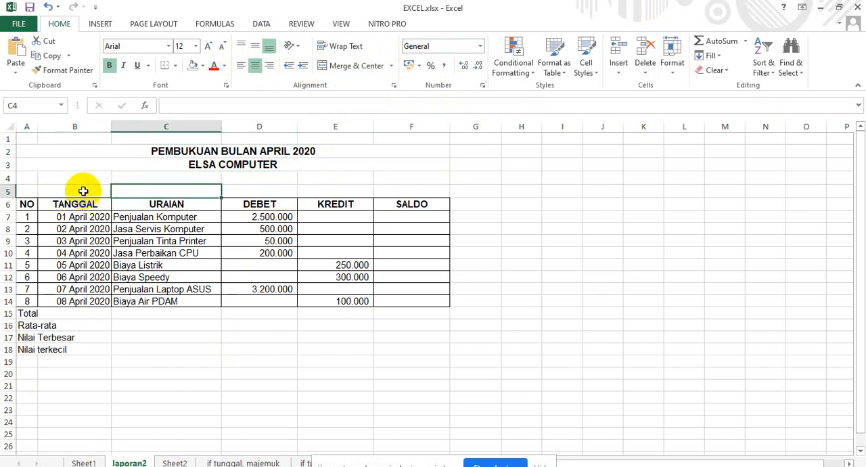
left_click(58, 176)
left_click(25, 178)
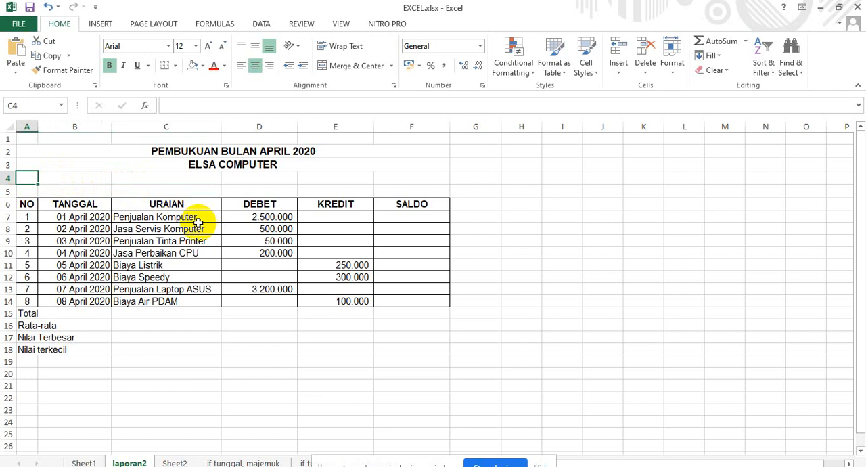
left_click_drag(229, 217, 396, 225)
left_click(399, 226)
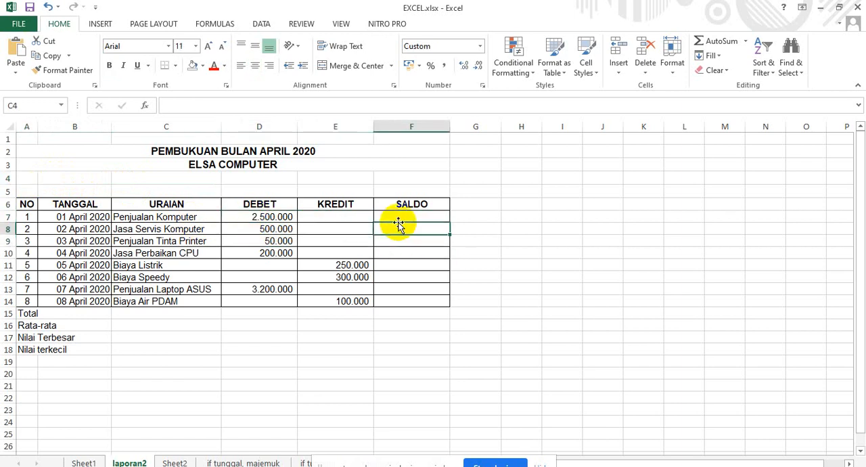
Enter the formula =D7 in cell F7 as the first SALDO balance.
left_click(397, 218)
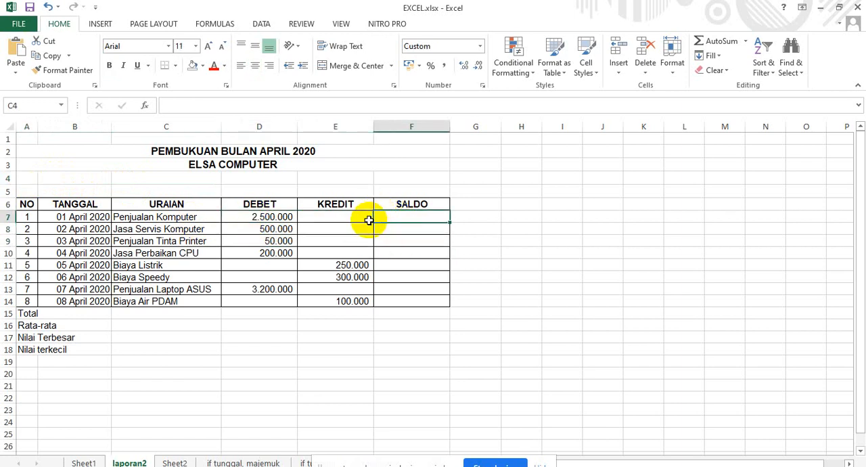
type("=")
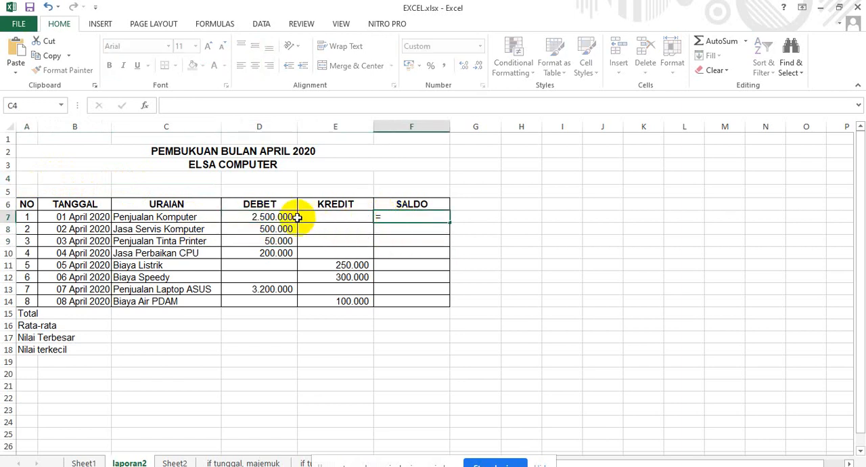
left_click(285, 217)
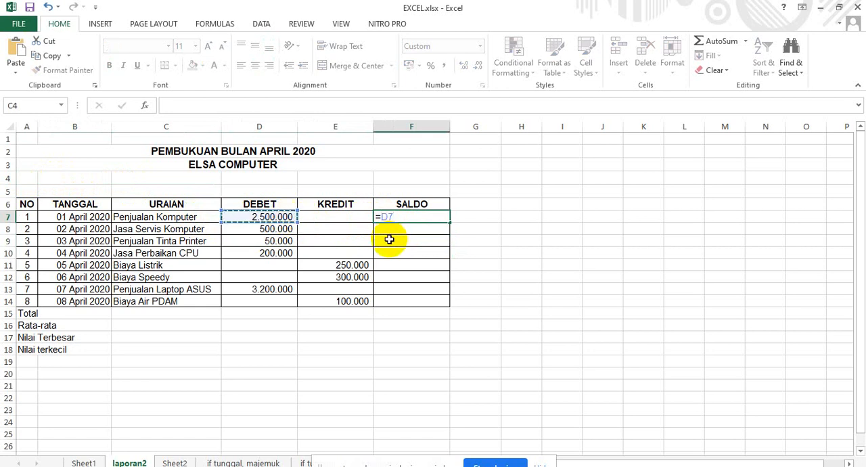
key("Return")
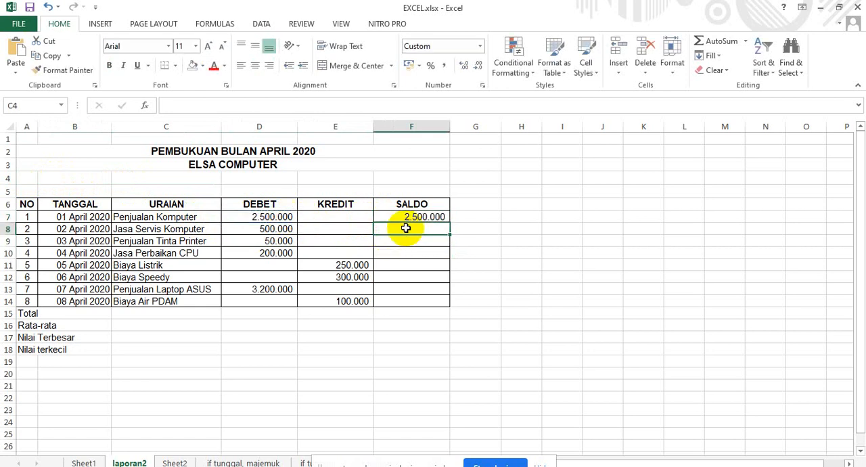
Enter the running balance formula =F7+D8-E8 in cell F8.
type("=")
left_click(403, 213)
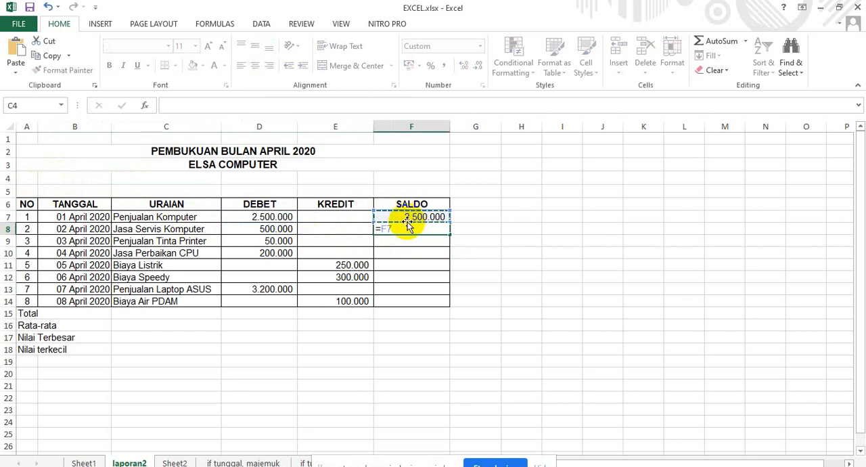
type("-")
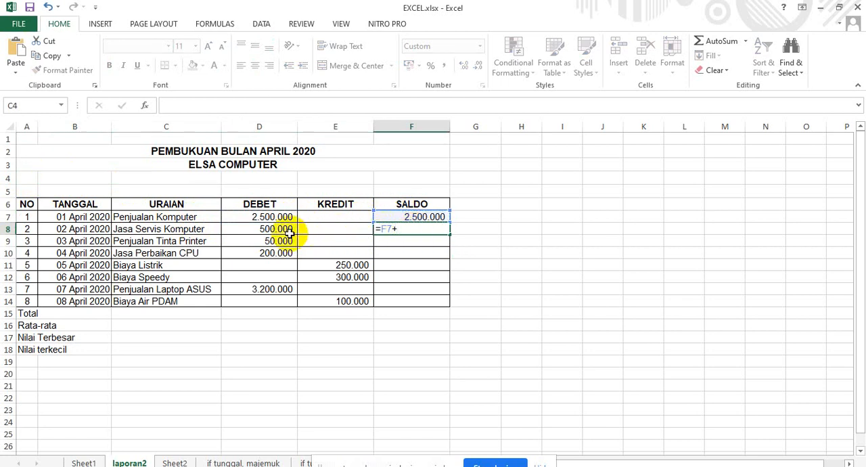
left_click(278, 229)
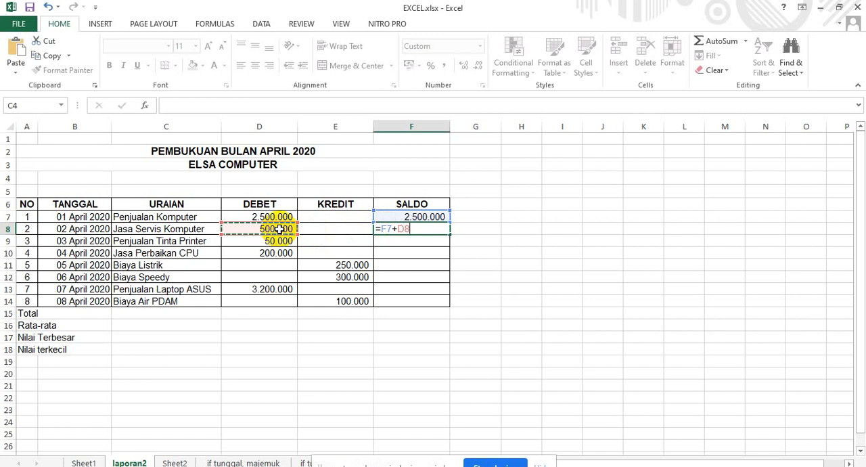
type("-")
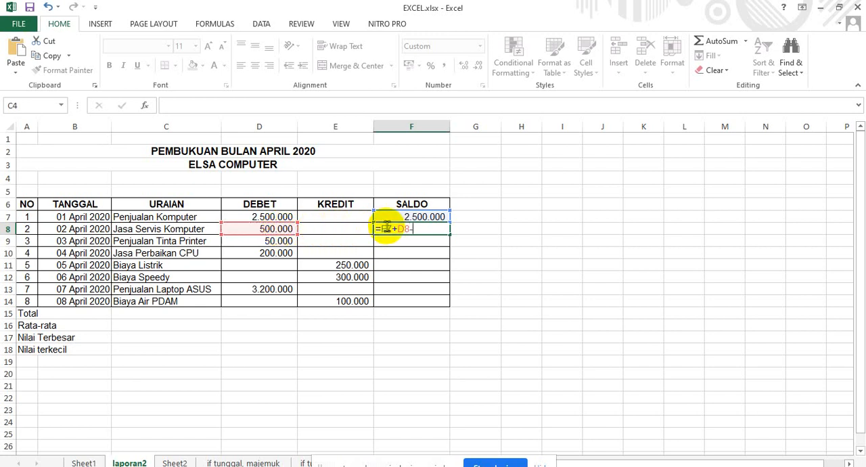
left_click(350, 231)
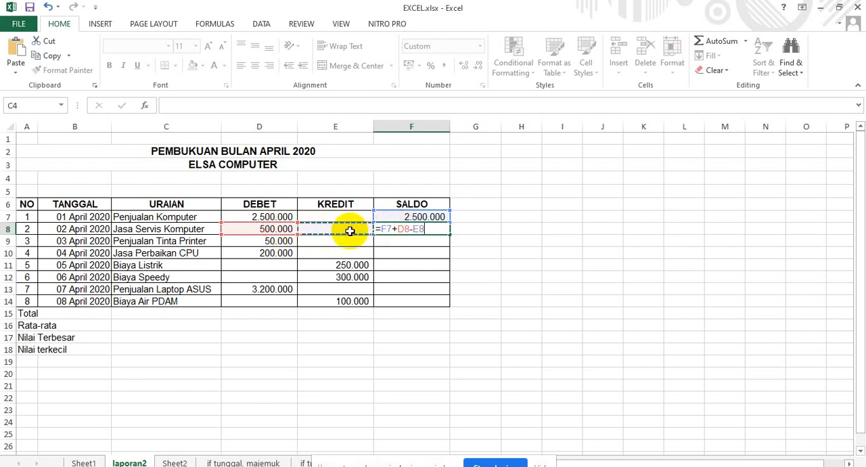
key("Return")
Fill the SALDO formula from F8 down through F14 and check the formula in F8.
left_click(443, 228)
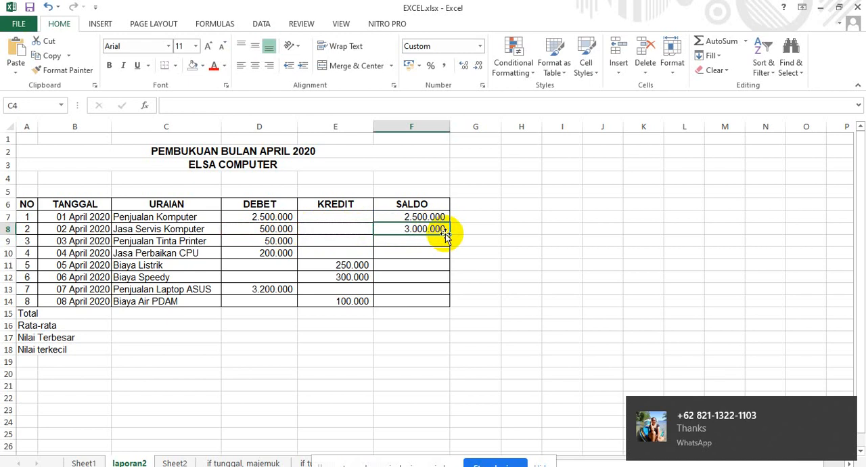
left_click_drag(449, 234, 450, 308)
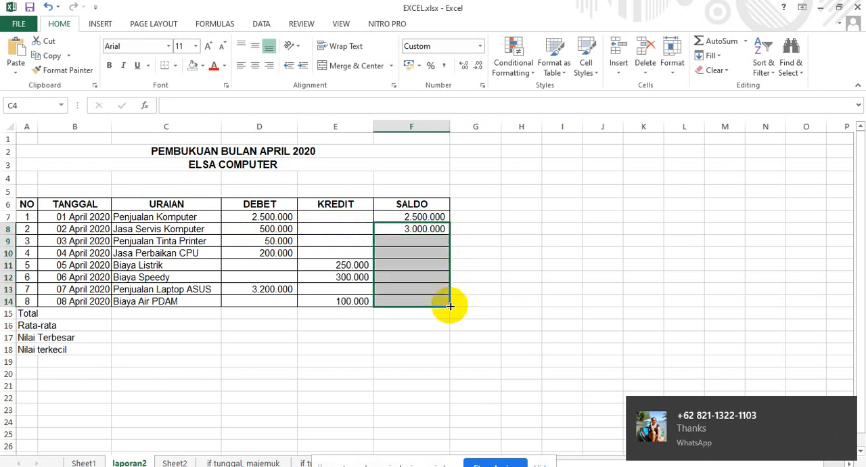
left_click(412, 229)
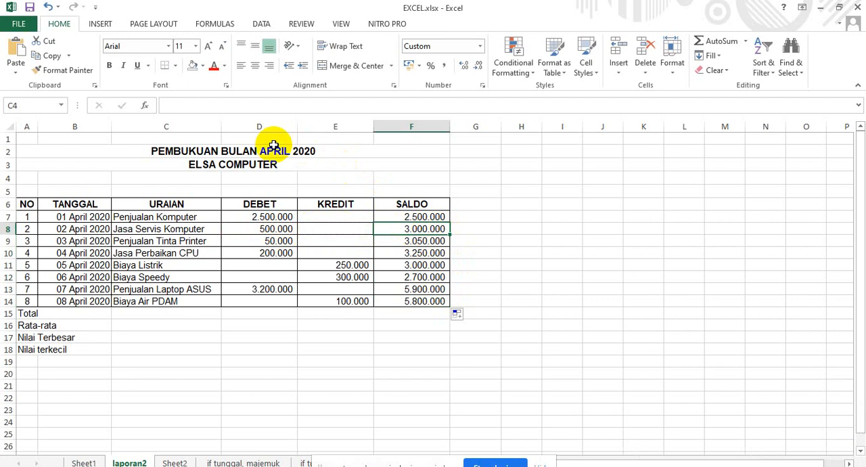
double_click(414, 229)
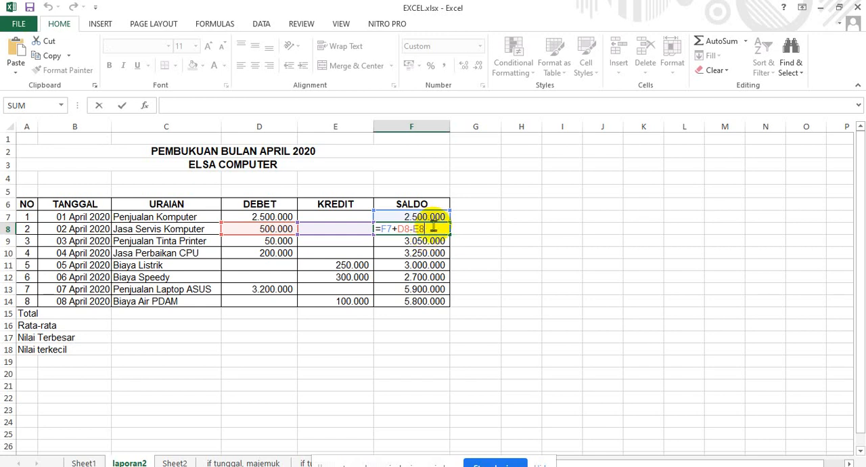
key("Return")
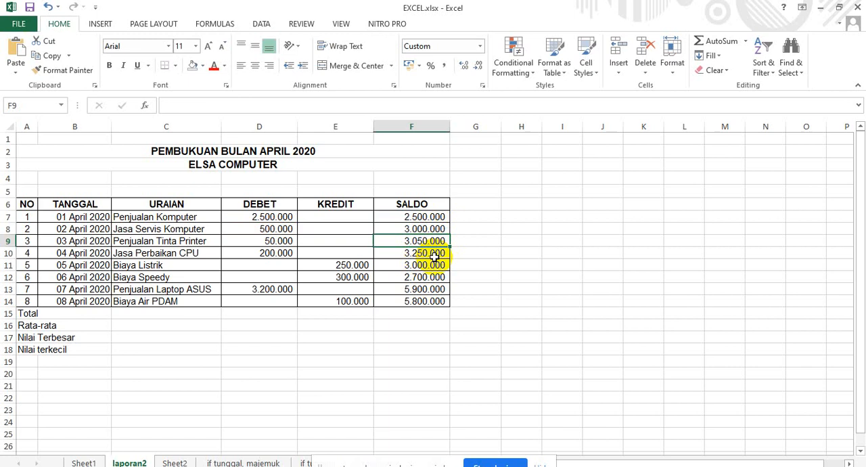
left_click(430, 251)
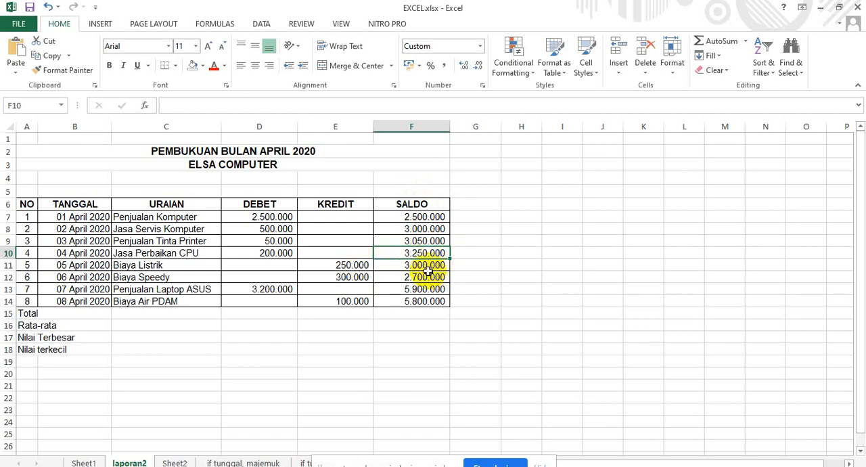
Format the DEBET, KREDIT and SALDO amounts in D7:F14 as Accounting with the Rp symbol and 0 decimal places.
mouse_move(260, 216)
left_mouse_down()
mouse_move(440, 264)
mouse_move(443, 302)
left_mouse_up()
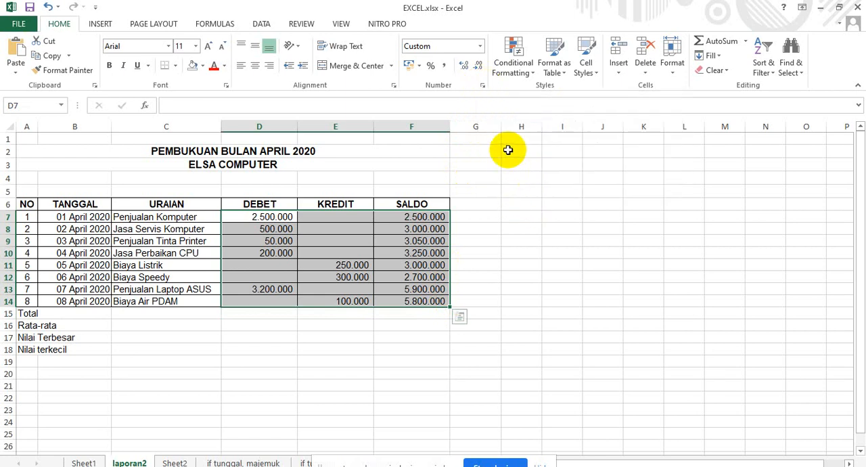
right_click(392, 223)
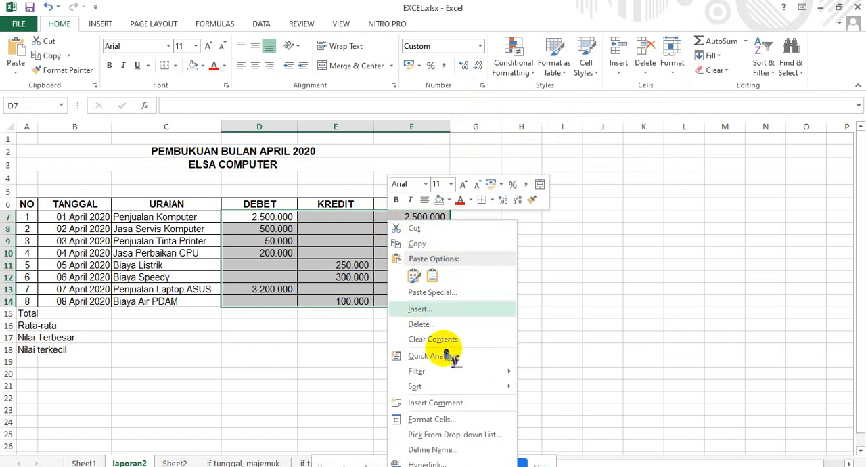
left_click(464, 420)
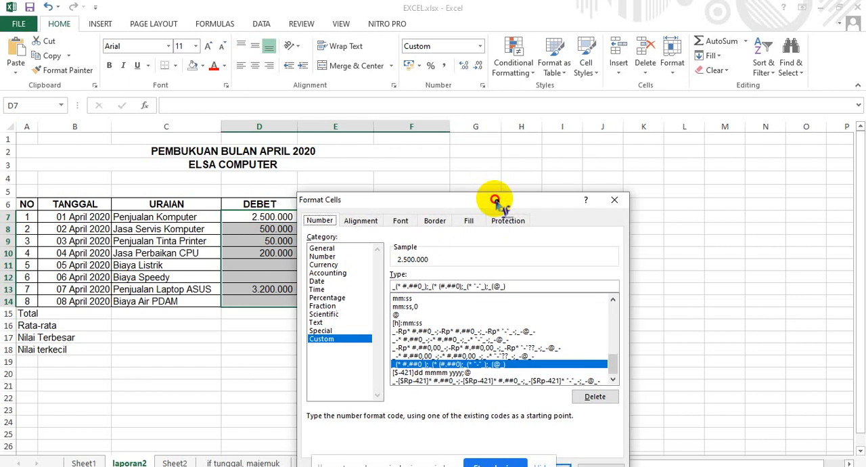
left_click_drag(495, 203, 668, 116)
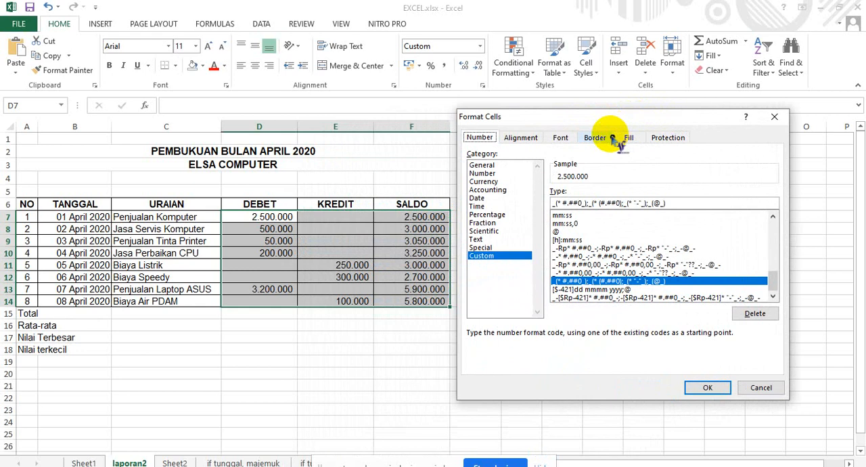
left_click(504, 190)
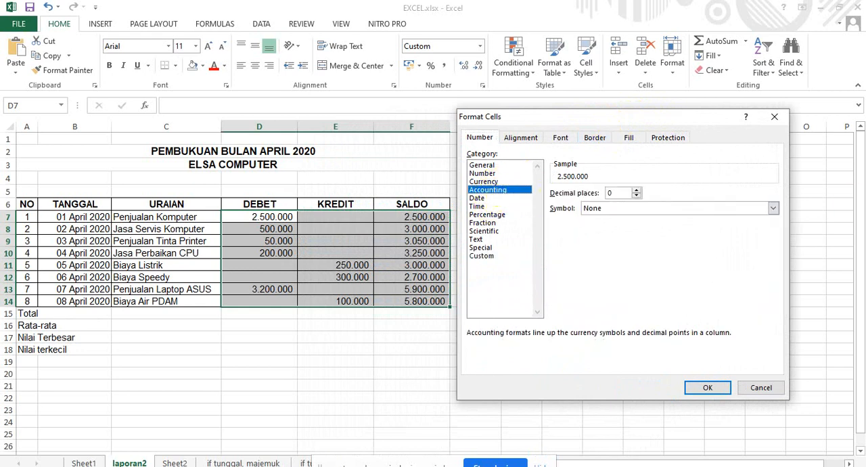
left_click(772, 208)
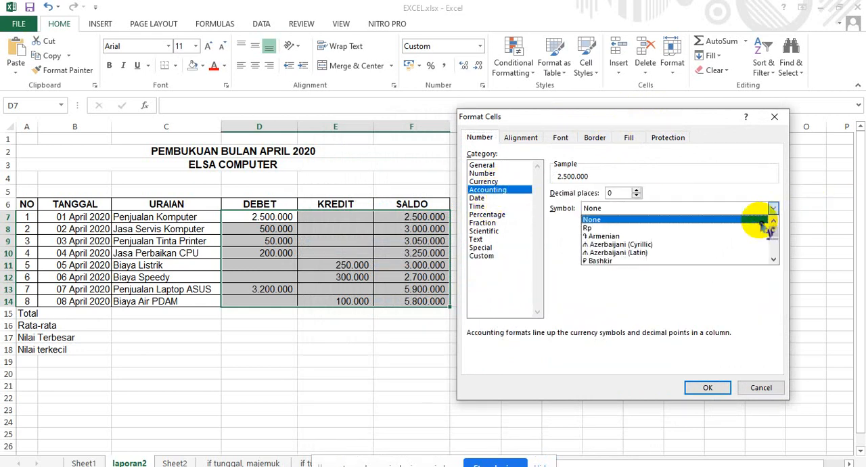
left_click(756, 228)
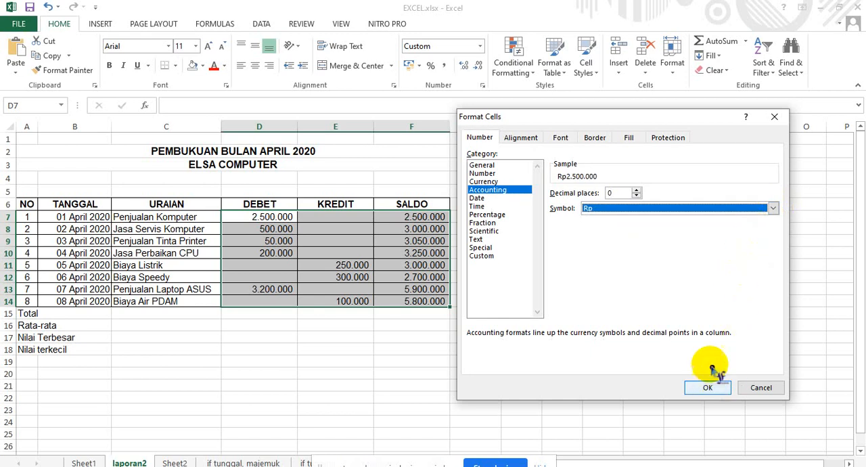
left_click(637, 194)
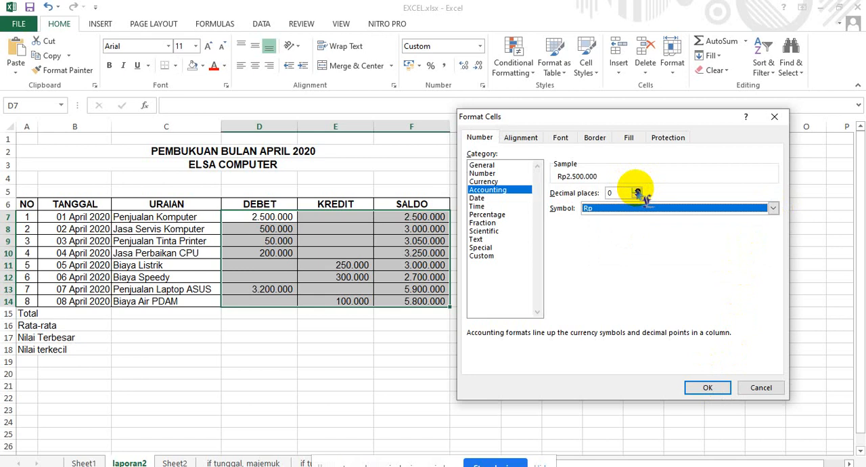
left_click(636, 191)
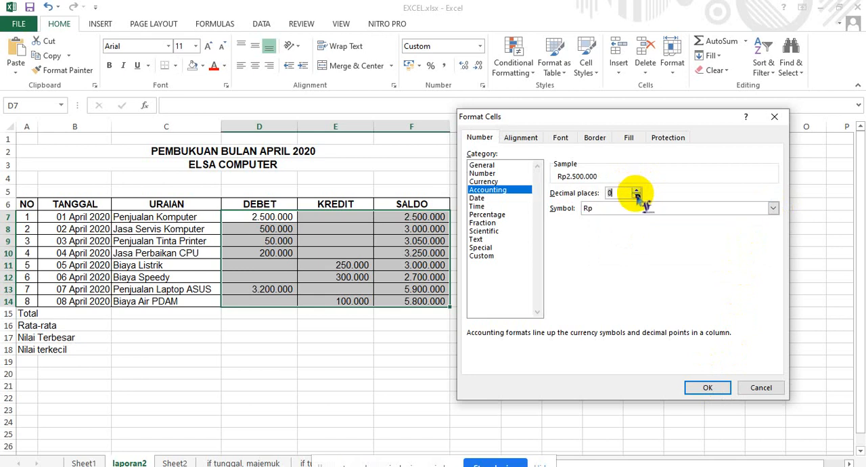
left_click(708, 387)
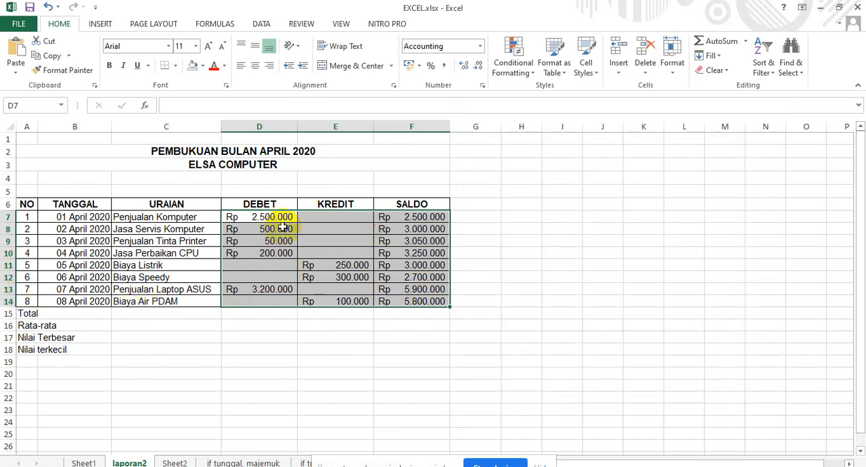
Enter the formula =SUM(D7:D14) in cell D15 as the DEBET total.
left_click(246, 313)
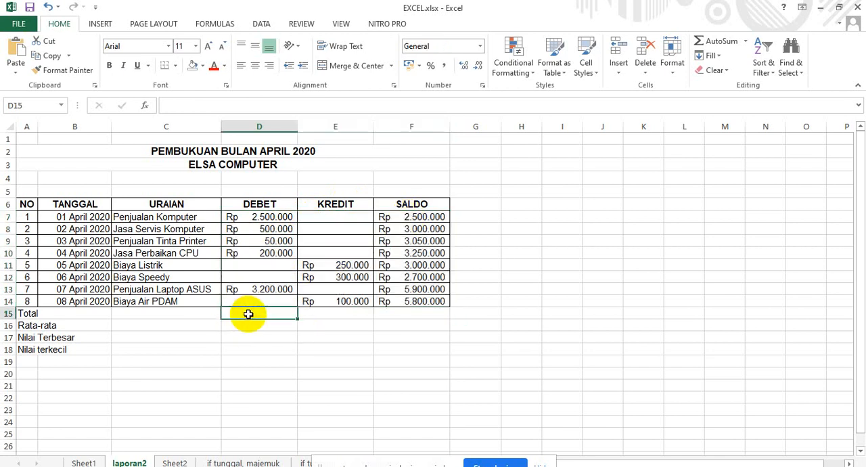
type("=")
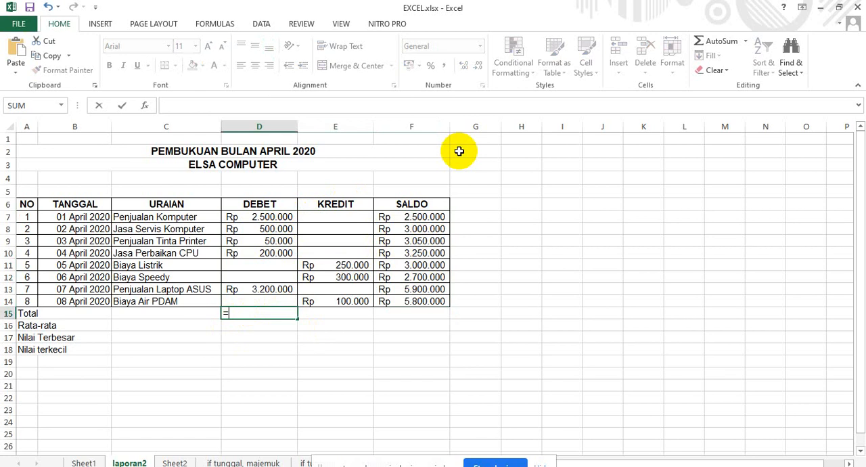
type("SUM(")
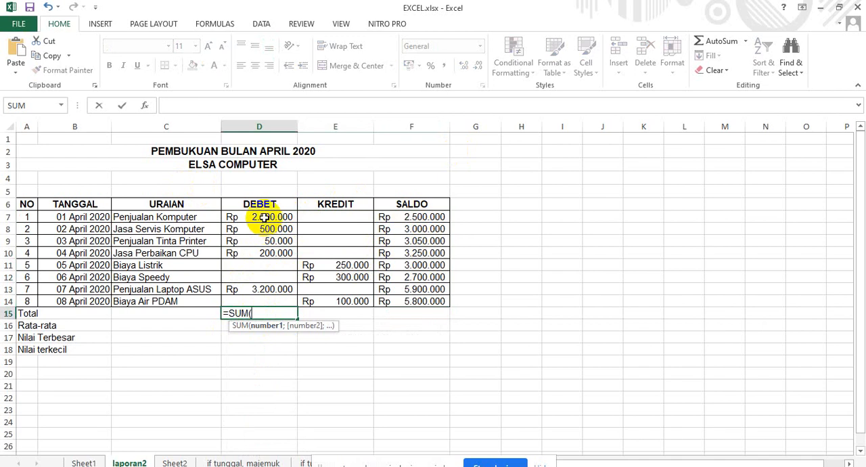
left_click_drag(264, 217, 264, 301)
type(")")
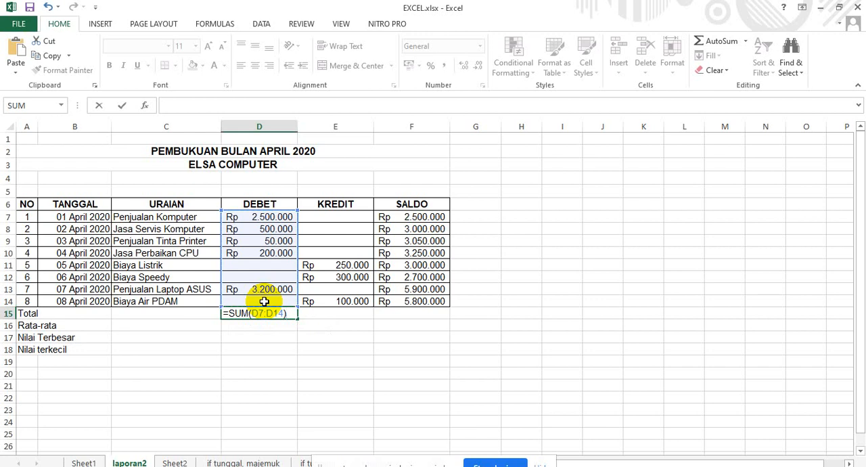
key("Return")
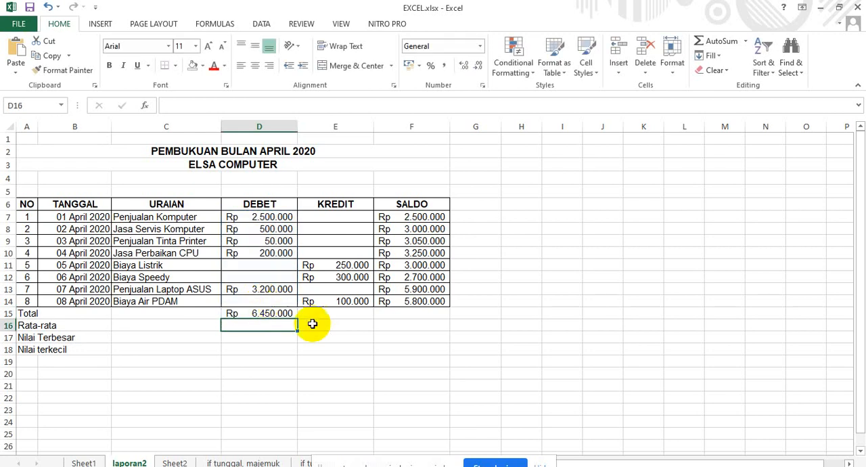
Fill the Total formula from D15 across to F15 for the KREDIT and SALDO columns.
left_click(326, 309)
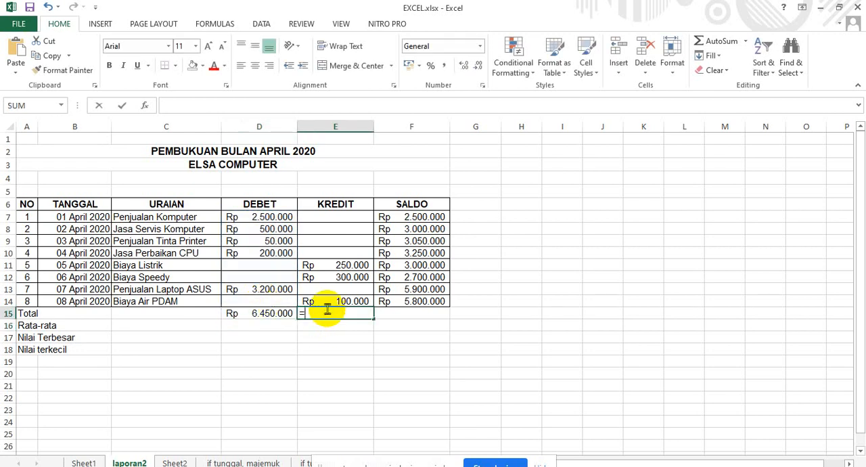
key("Escape")
left_click(283, 315)
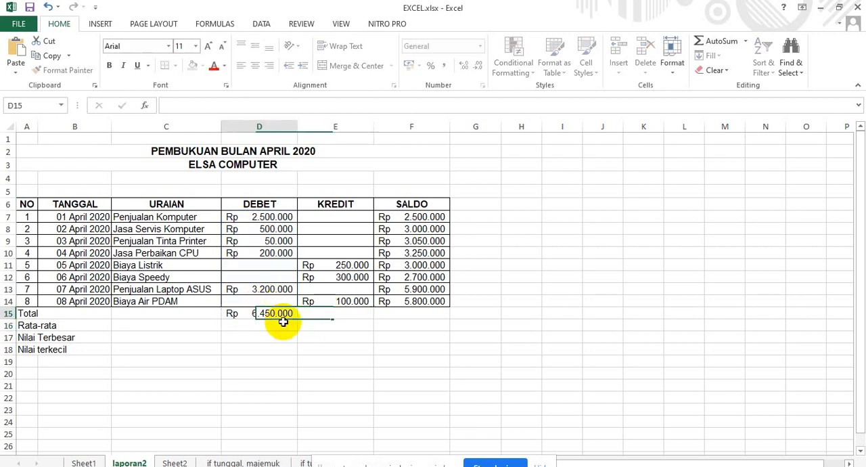
left_click_drag(299, 316, 439, 316)
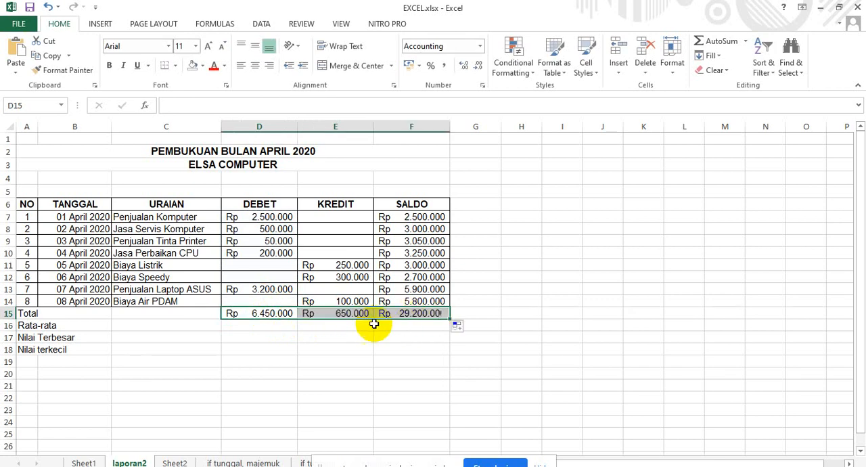
Enter =AVERAGE(D7:D14) in D16 for the Rata-rata row and fill the formula across to F16.
left_click(262, 325)
type("=")
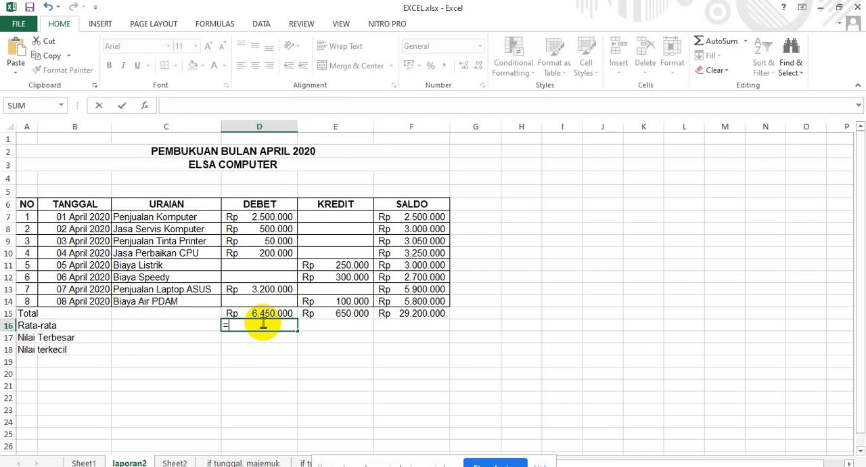
type("AVERAGE(")
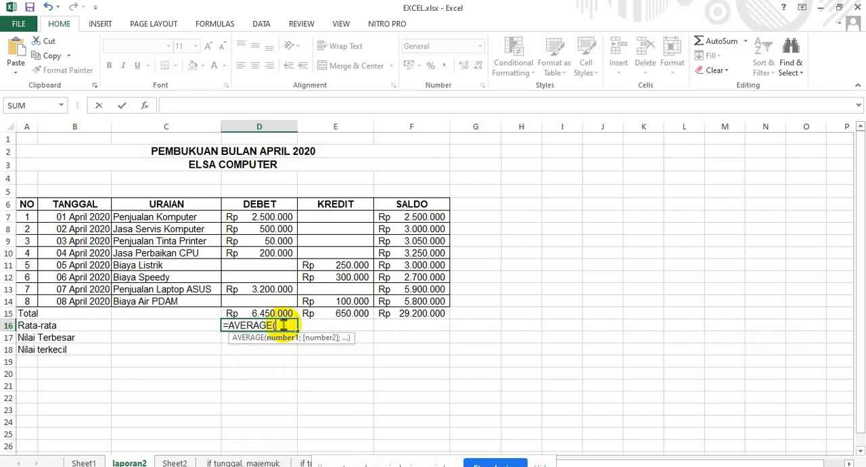
left_click_drag(271, 214, 275, 305)
type(")")
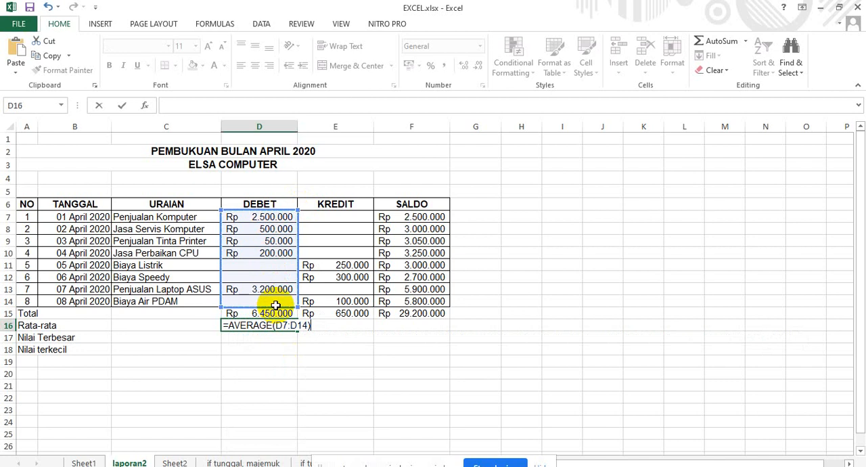
key("Return")
left_click(280, 325)
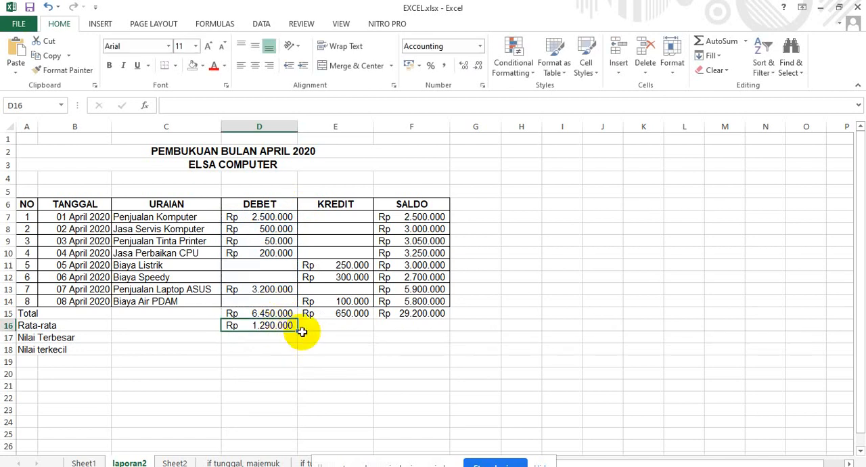
left_click_drag(297, 330, 429, 330)
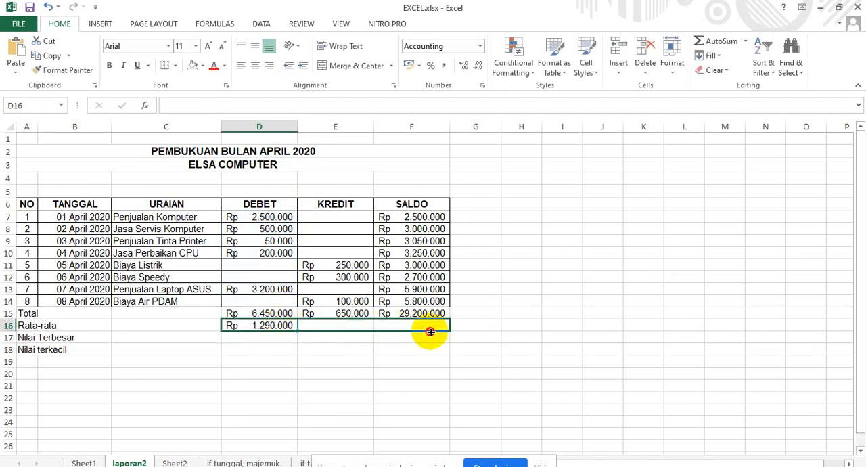
Enter =MAX(D7:D14) in D17 for the Nilai Terbesar row and fill the formula across to F17.
left_click(251, 339)
type("=")
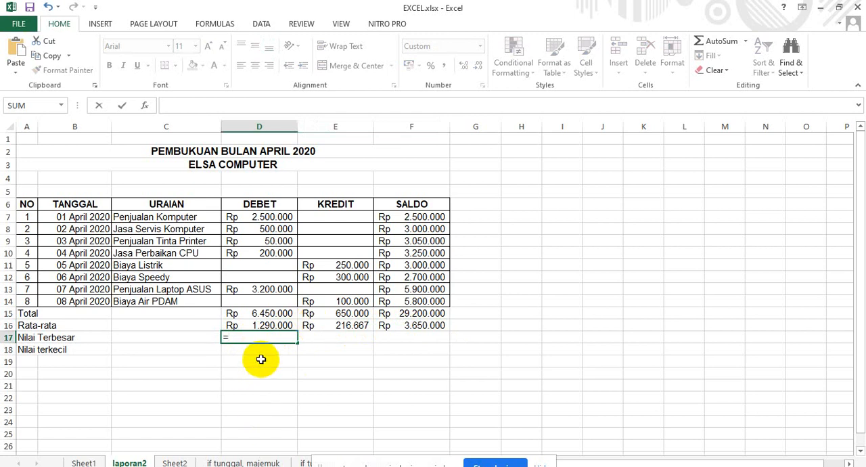
type("M")
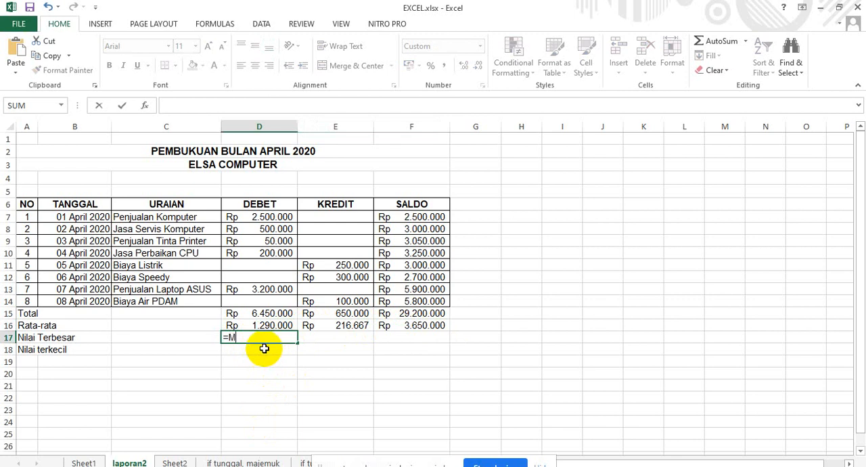
type("AX(")
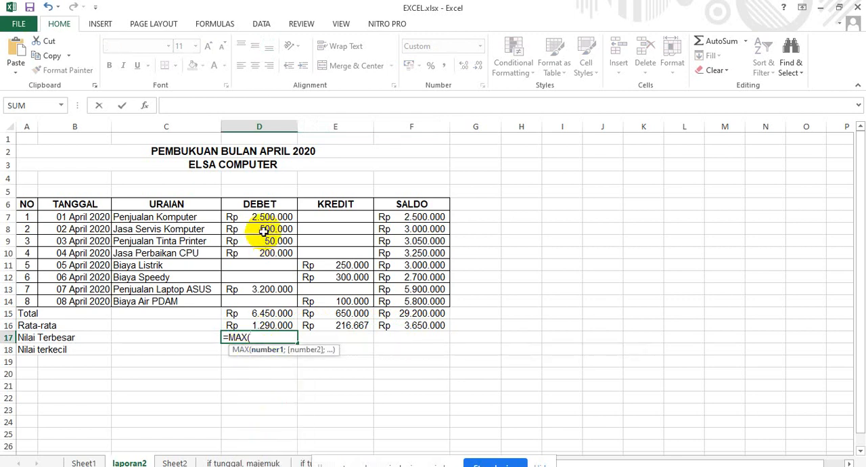
left_click_drag(267, 218, 280, 302)
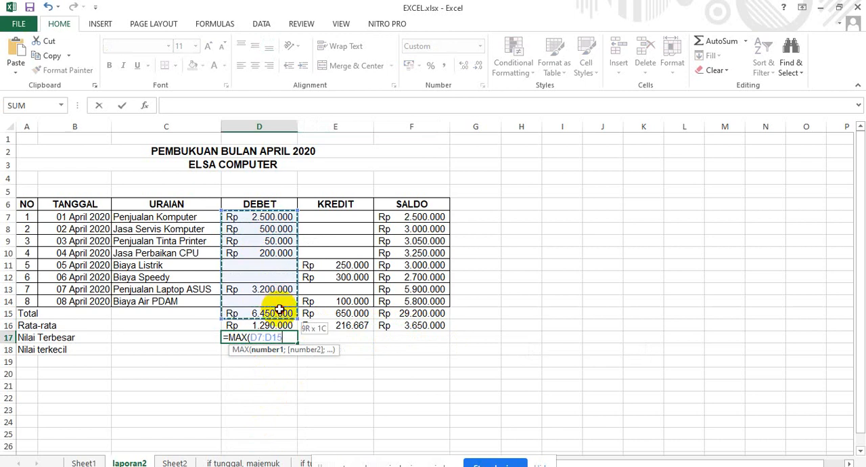
type(")")
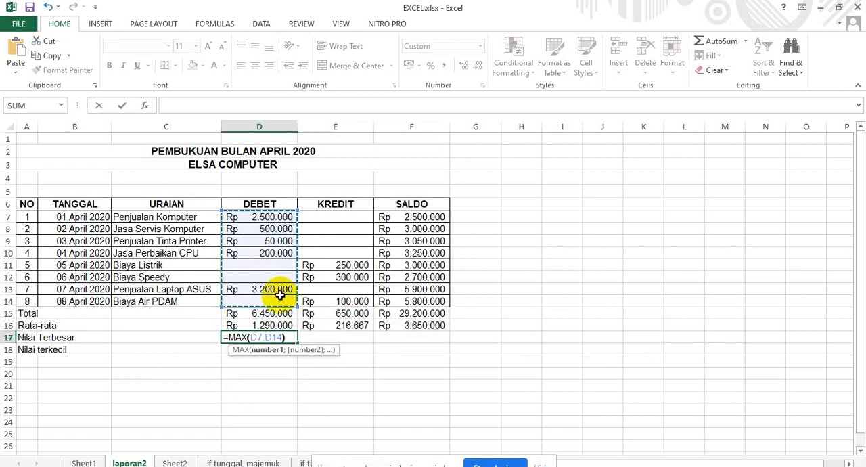
key("Return")
left_click(286, 336)
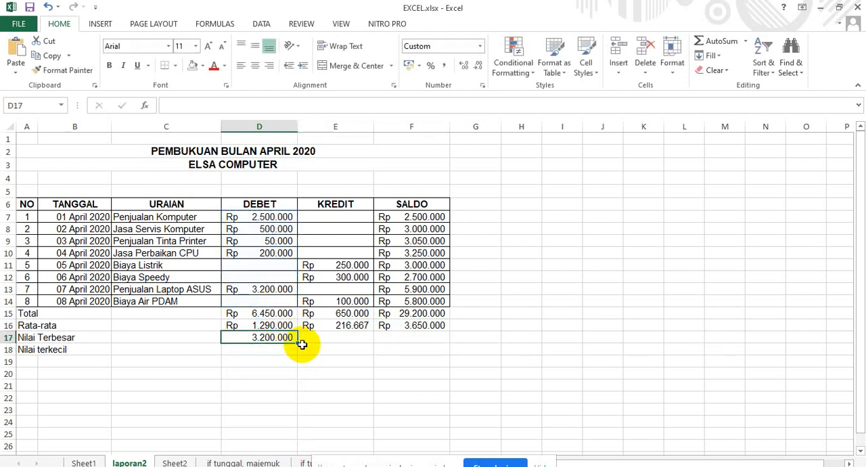
left_click_drag(296, 343, 408, 343)
Enter the formula =MIN(D7:D14) in cell D18 as the smallest DEBET value.
left_click(249, 350)
type("=")
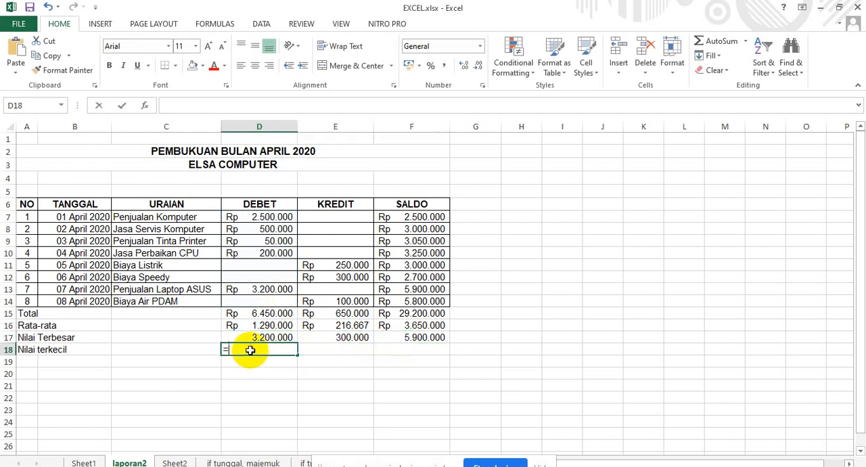
type("M")
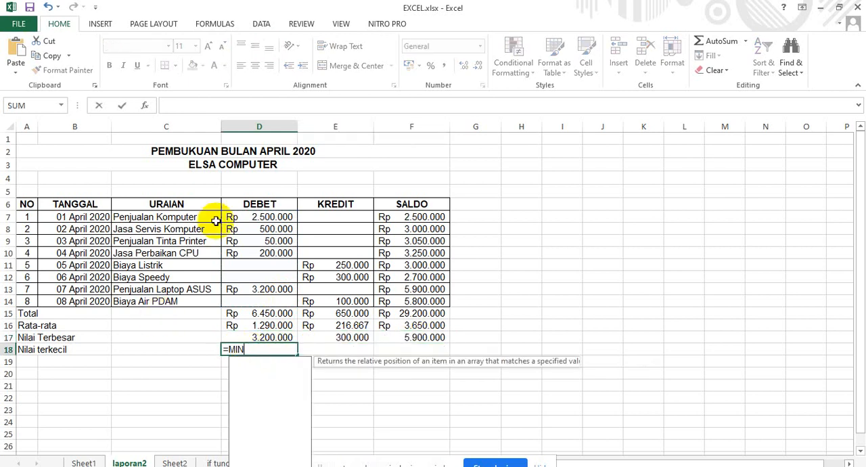
type("IN")
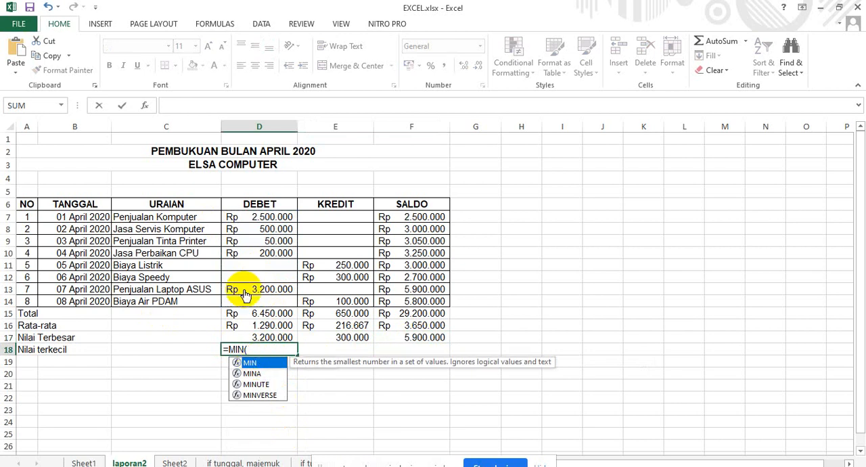
type("(")
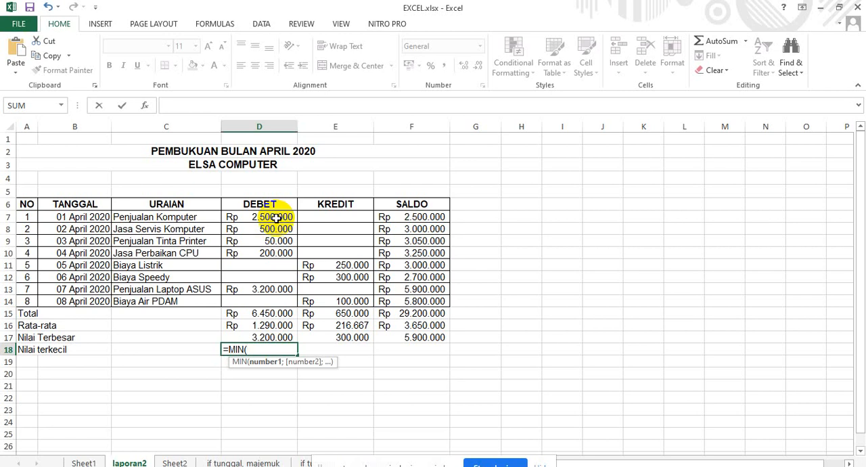
left_click_drag(276, 217, 284, 301)
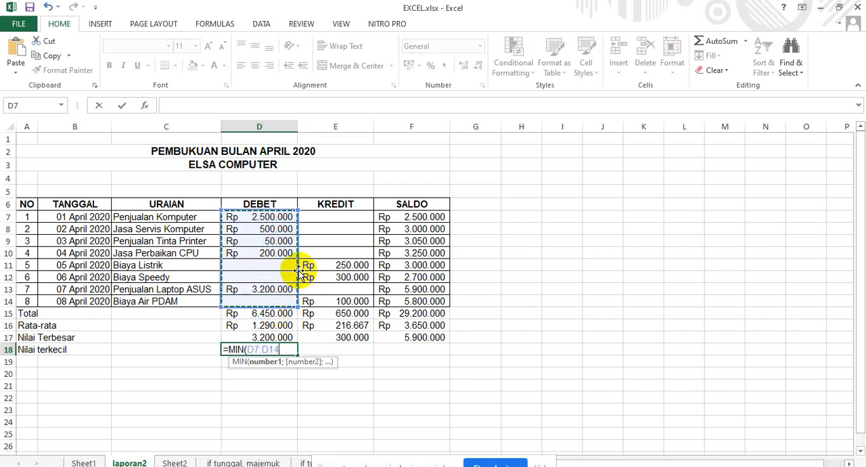
type(")")
key("Return")
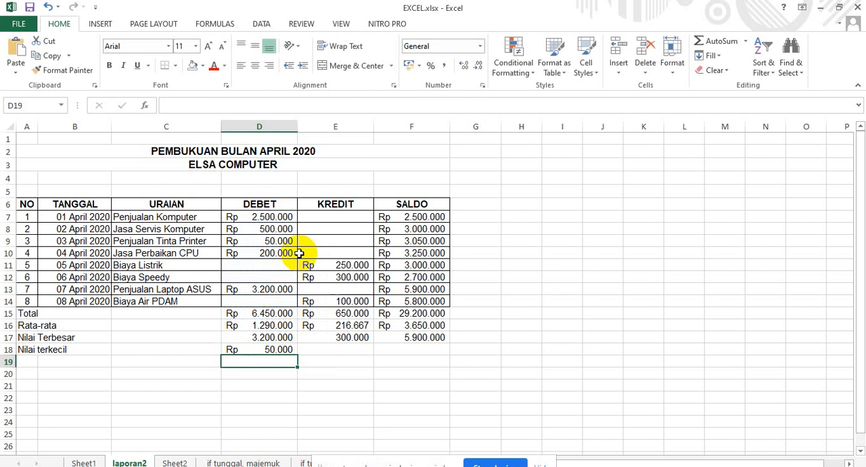
Fill the Nilai terkecil formula from D18 across to F18 for the KREDIT and SALDO columns.
left_click(279, 349)
left_click_drag(294, 349, 406, 350)
Format the Nilai Terbesar values in D17:F17 as Accounting with the Rp symbol.
left_click_drag(285, 337, 407, 332)
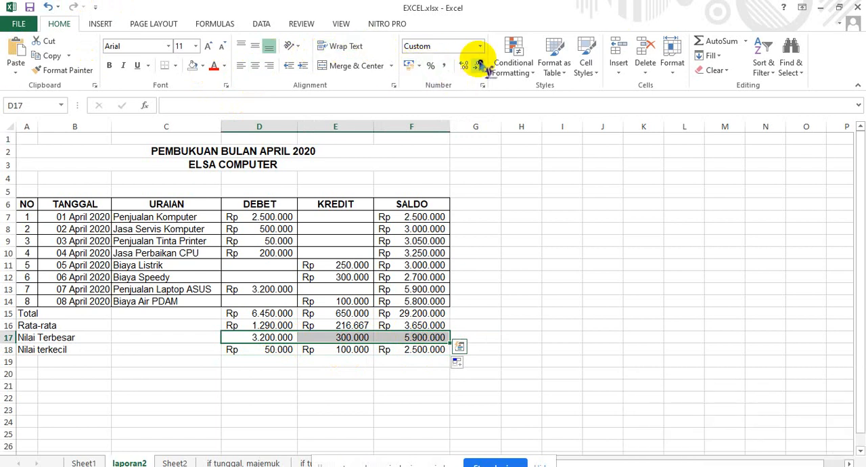
right_click(330, 337)
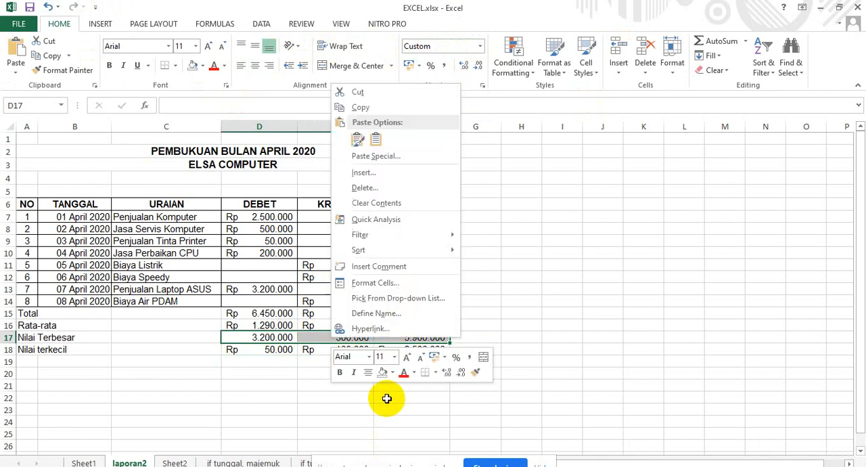
left_click(404, 283)
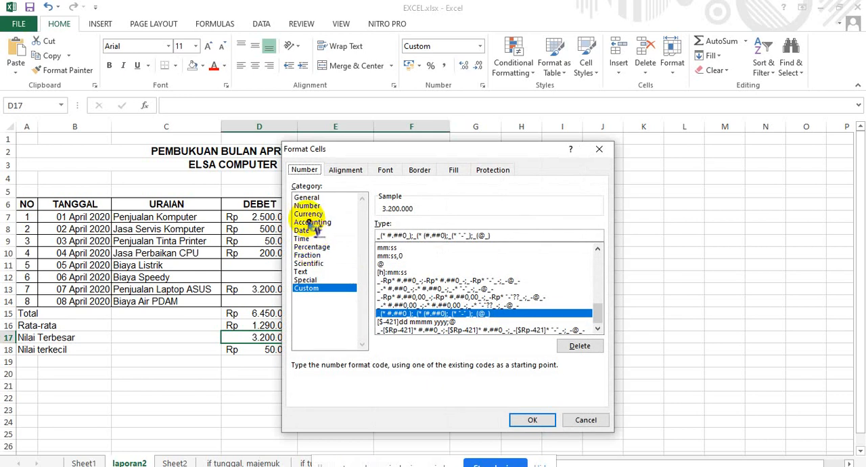
left_click(312, 223)
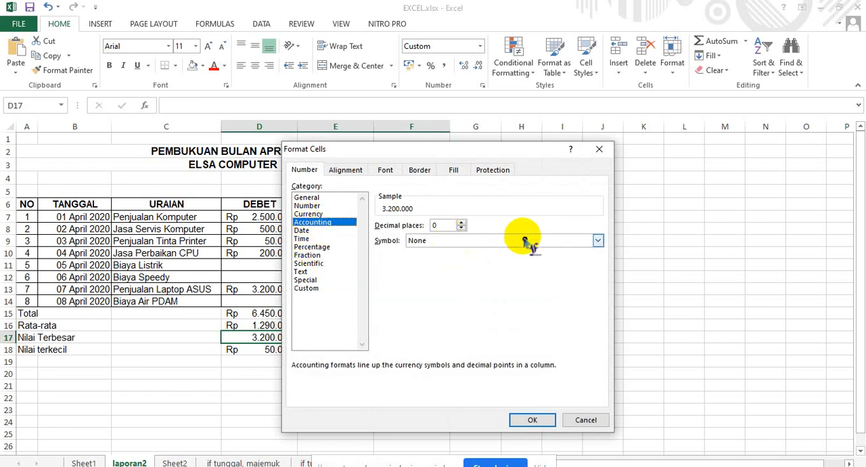
left_click(598, 241)
left_click(477, 261)
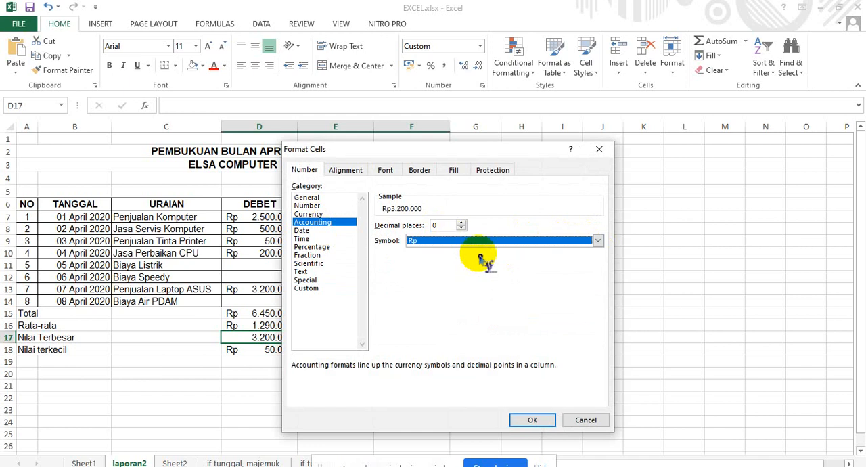
left_click(529, 419)
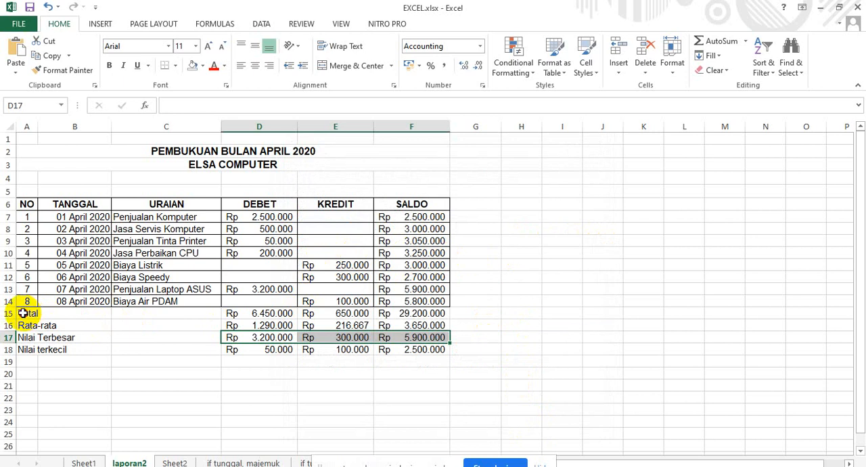
Merge and center the Total, Rata-rata, Nilai Terbesar and Nilai terkecil labels across columns A to C, each in its own row.
left_click_drag(25, 312, 142, 311)
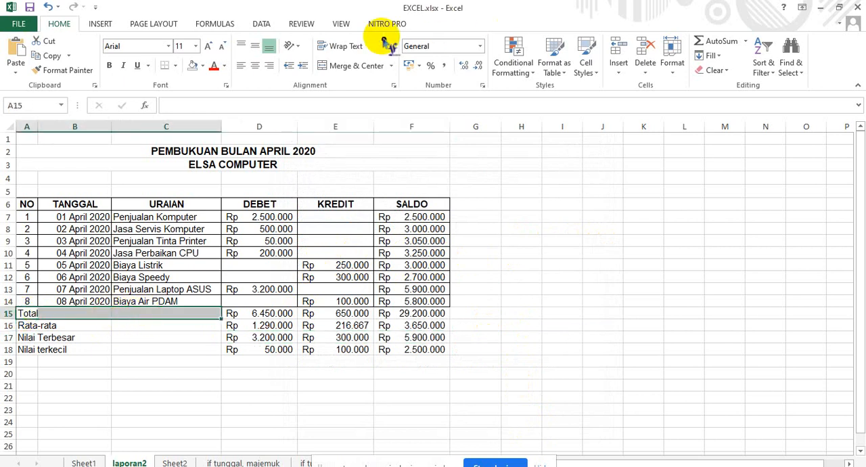
left_click(346, 68)
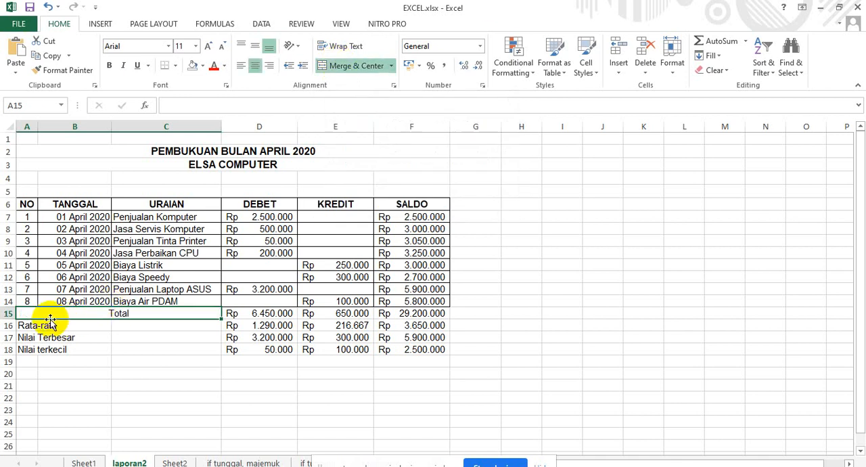
left_click_drag(27, 326, 160, 324)
left_click(319, 66)
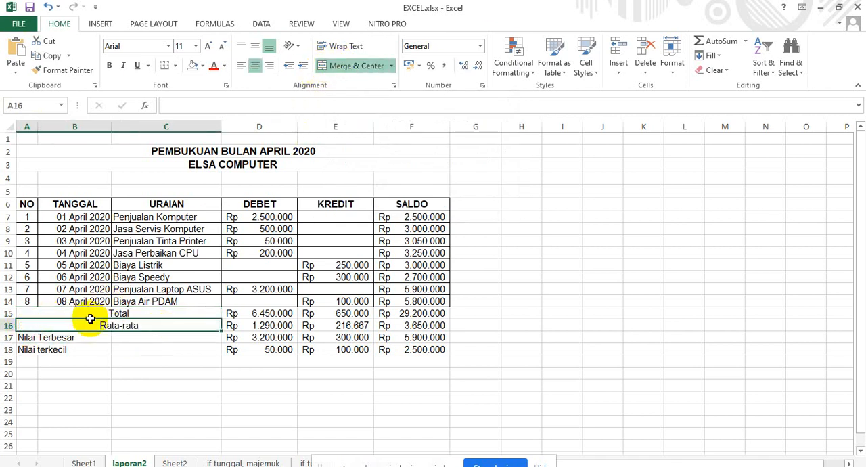
left_click_drag(26, 340, 180, 337)
left_click(321, 65)
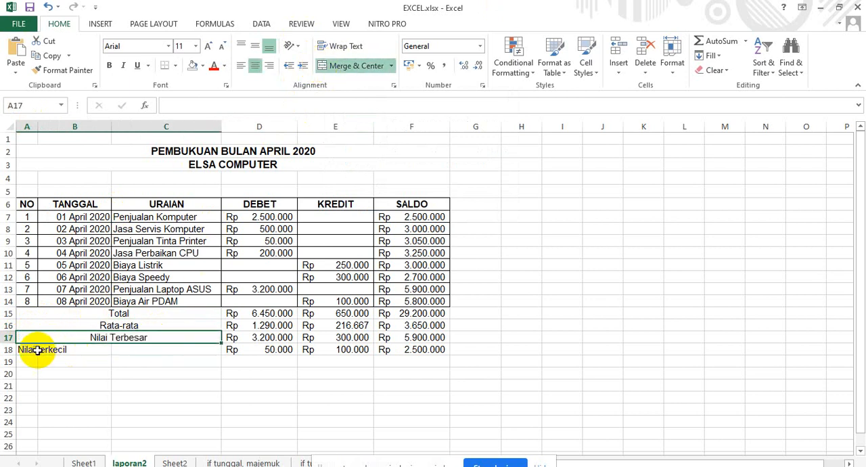
left_click_drag(37, 349, 167, 348)
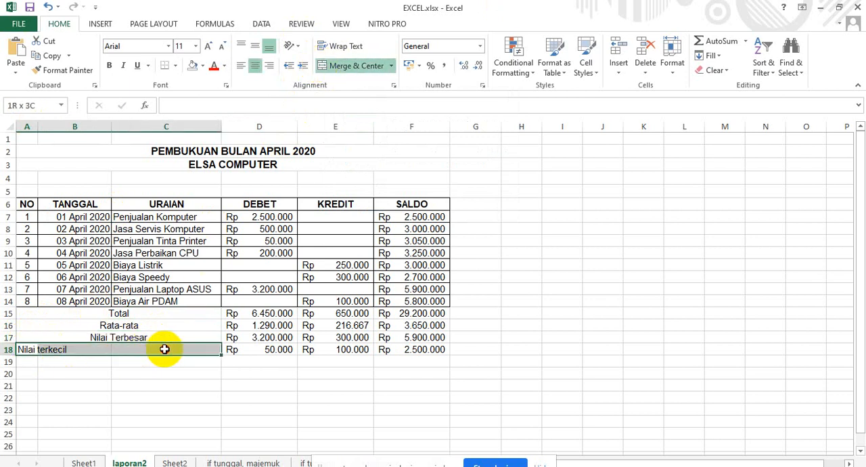
left_click(333, 68)
Apply all borders to the summary rows in A15:F18.
left_click_drag(27, 314, 451, 351)
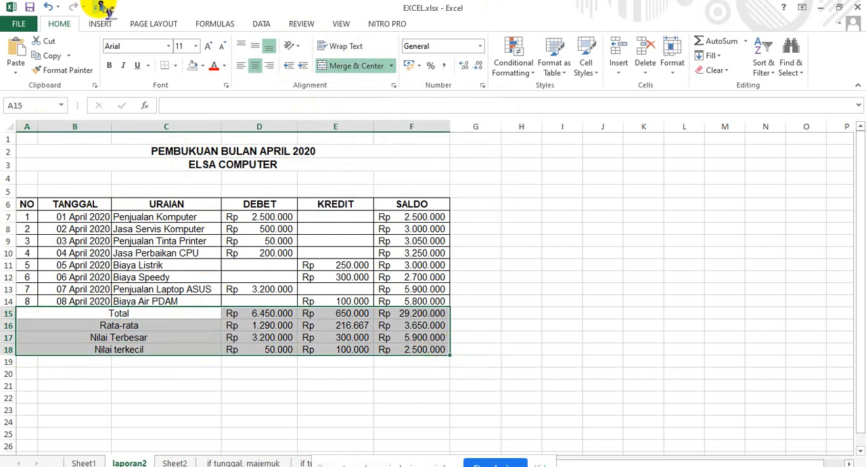
left_click(176, 68)
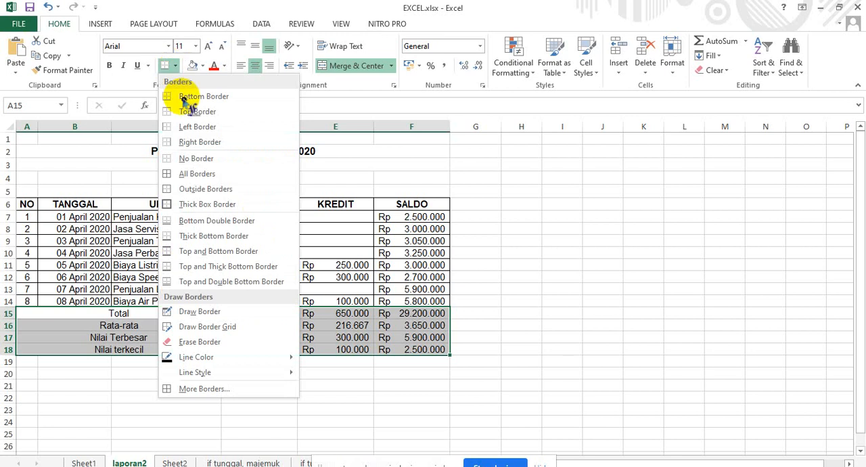
left_click(201, 175)
left_click(401, 277)
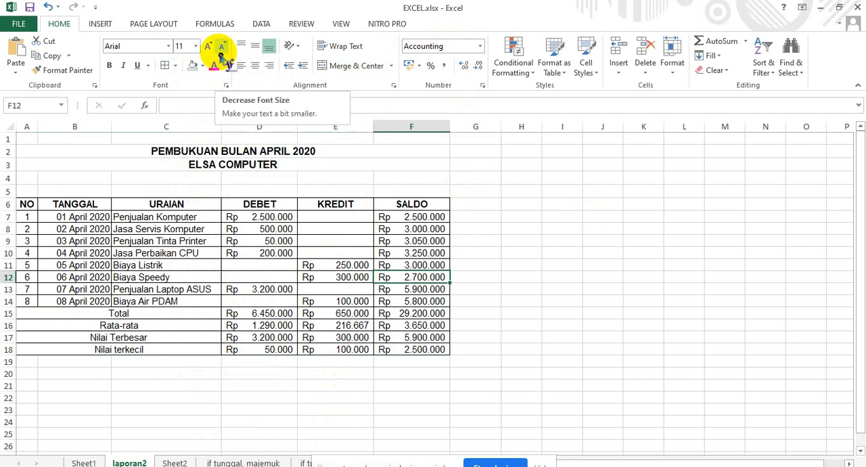
Open the "if tunggal, majemuk" sheet and examine the student table and its Keterangan code and grade rules.
left_click(224, 462)
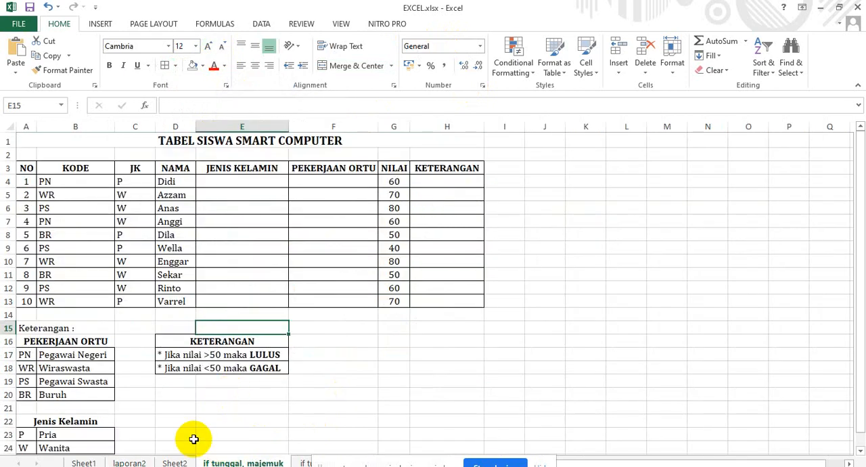
scroll(411, 404, "down", 1)
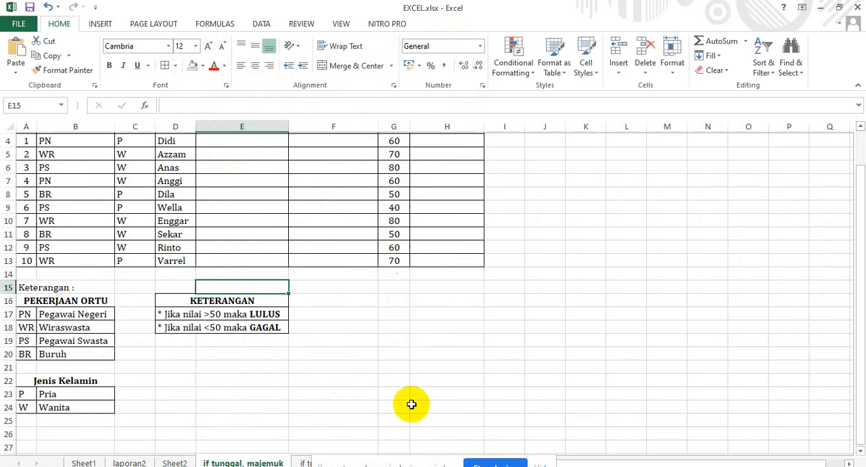
scroll(411, 404, "up", 1)
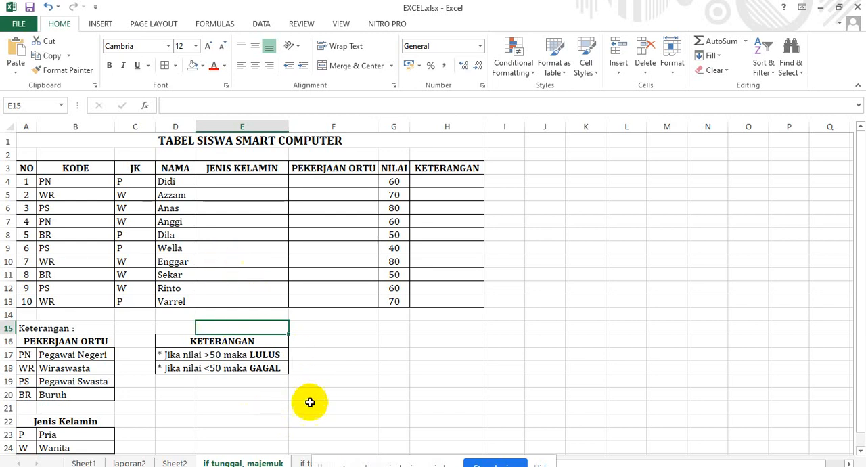
On the sheet titled IF TUNGGAL, note the pass rule beside the first table: >50 in E4 and LULUS in F4.
left_click(307, 463)
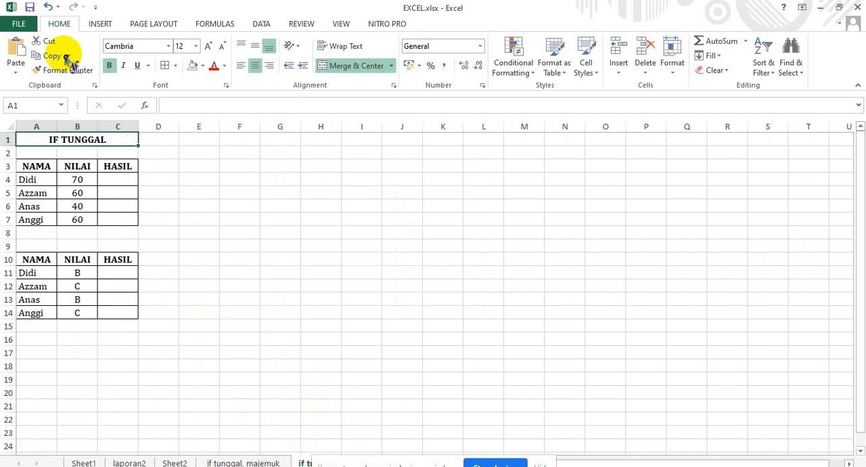
left_click(167, 166)
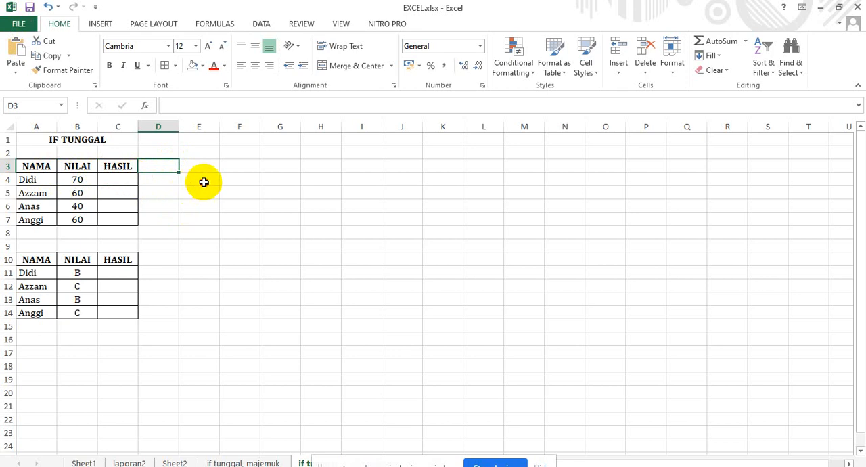
left_click(203, 181)
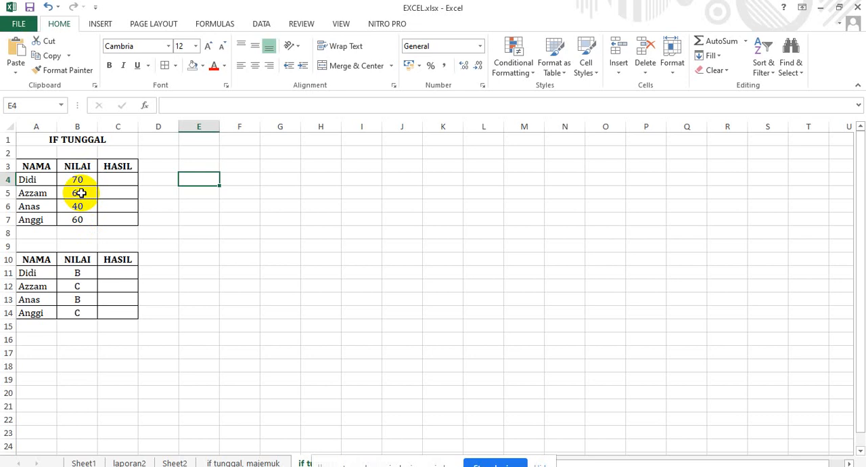
double_click(196, 174)
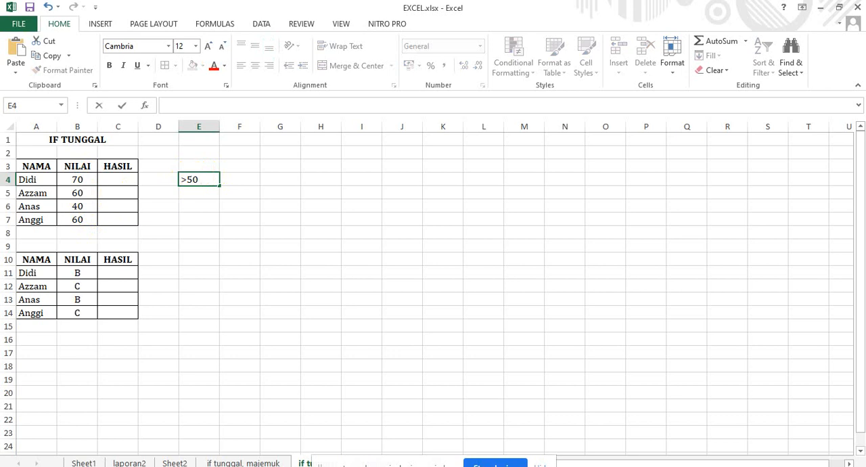
key("Tab")
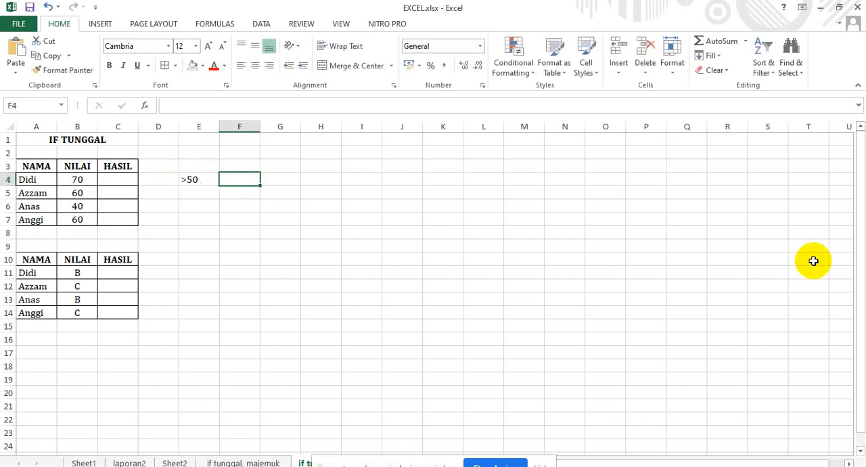
type("LU")
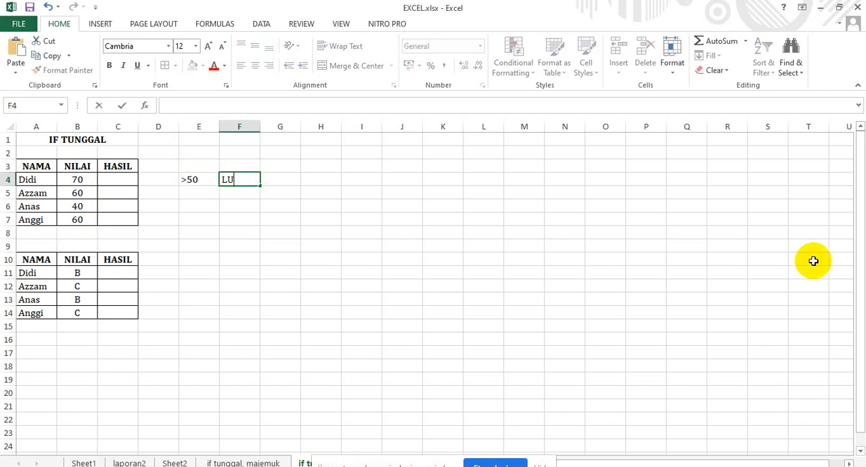
type("LUS")
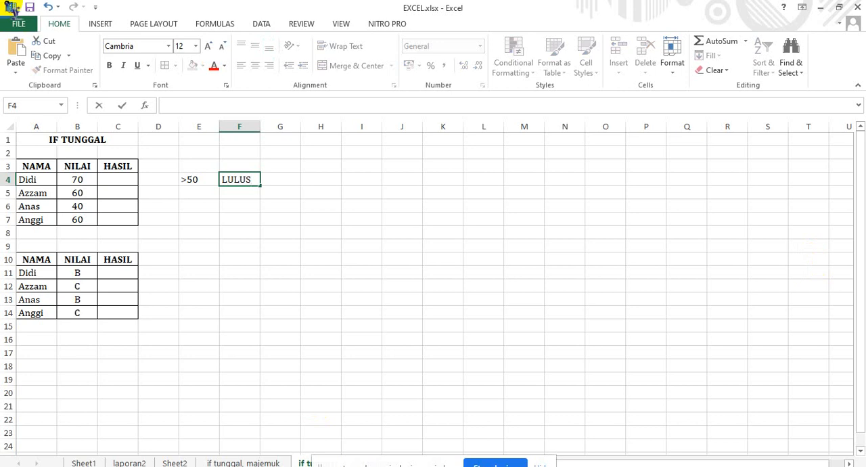
Add the fail rule below the pass rule: <50 in E5 and TIDAK LULUS in F5.
left_click(190, 195)
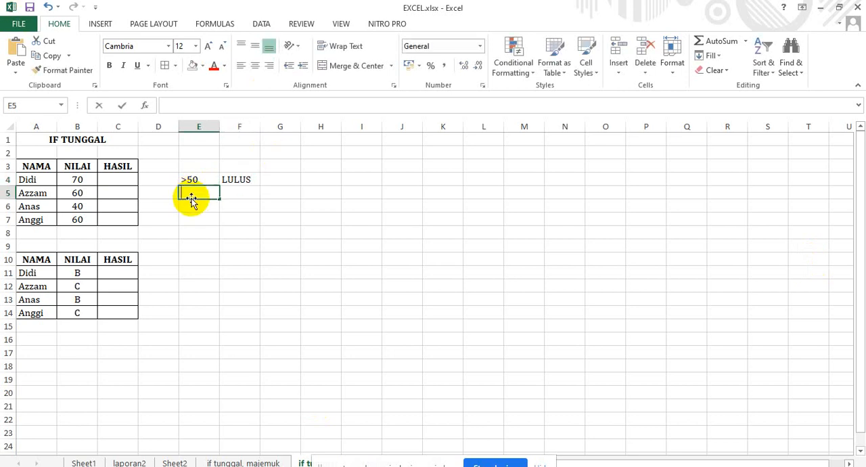
type("<50")
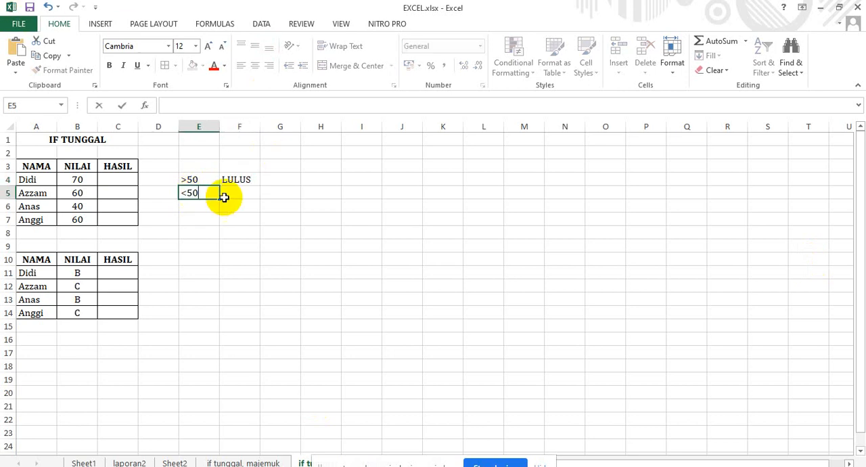
left_click(245, 196)
type("t")
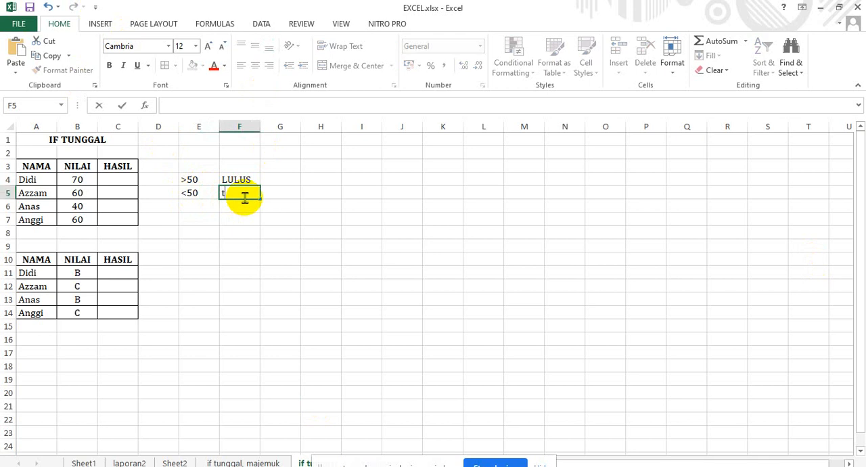
type("IDAK LULUS")
left_click(327, 192)
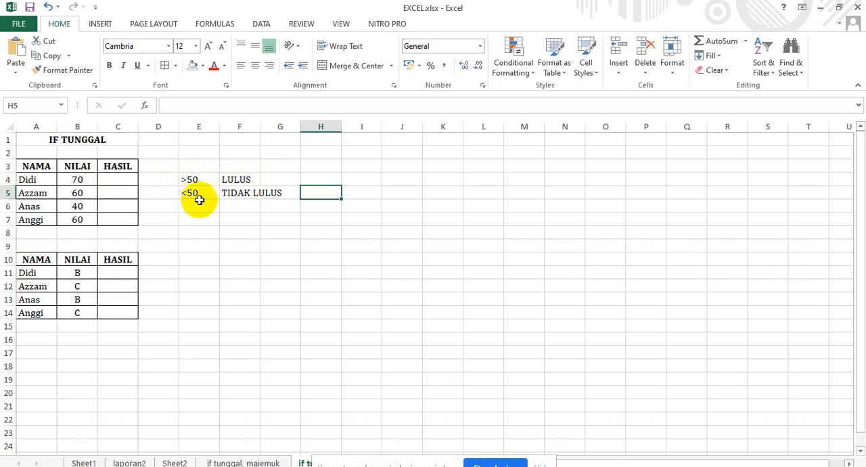
left_click(251, 194)
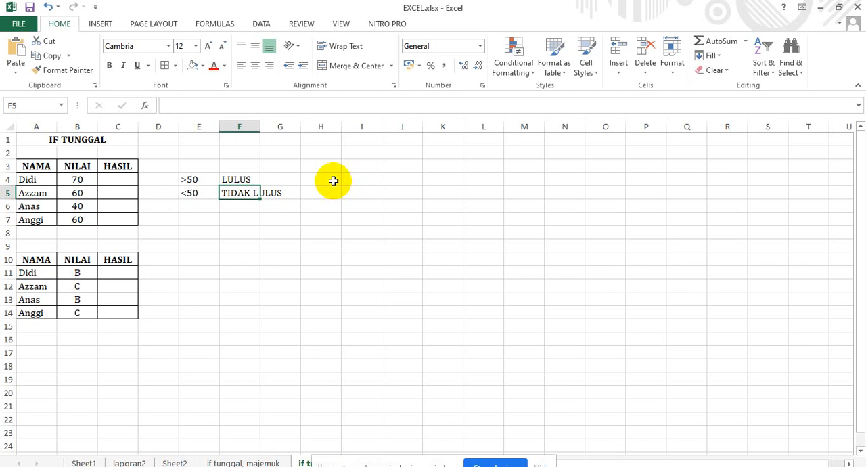
Start an IF formula in C4 that tests B4>50 and returns "LULUS" when true.
left_click(121, 179)
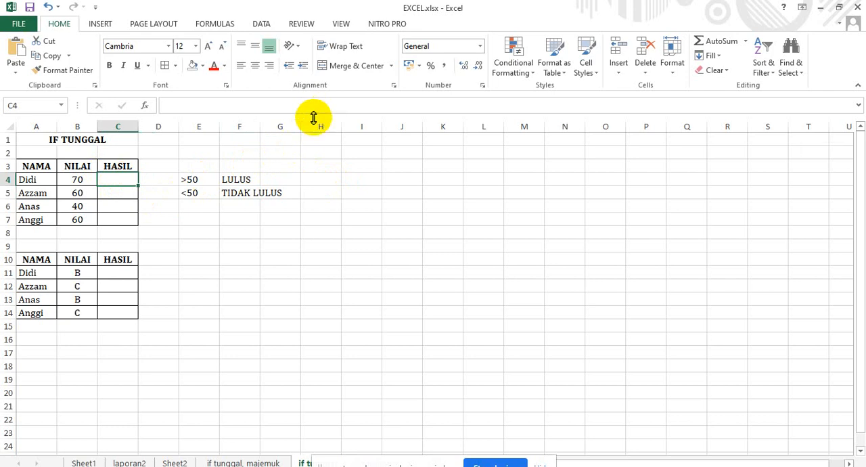
type("=I")
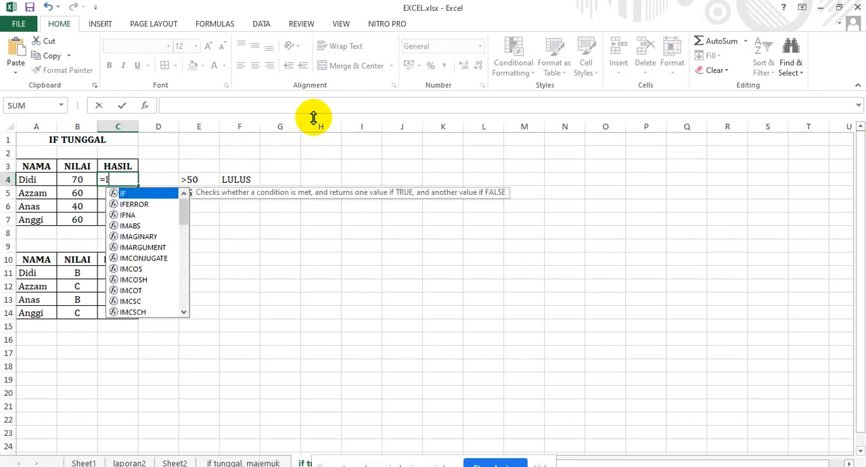
type("F")
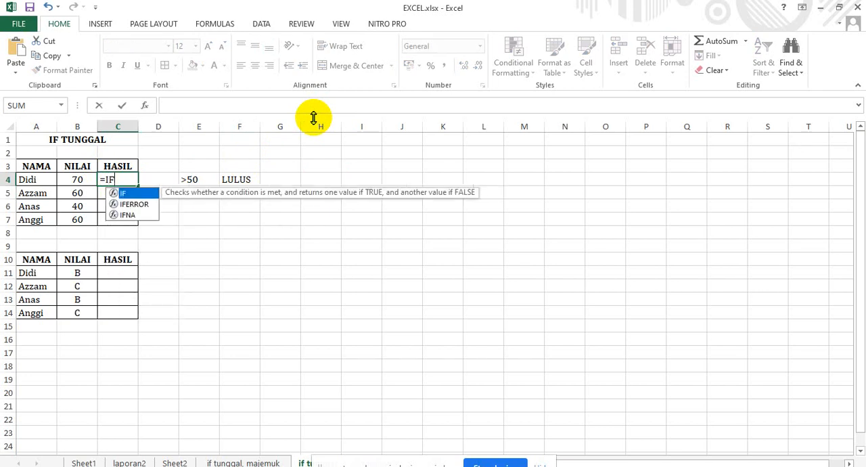
double_click(133, 194)
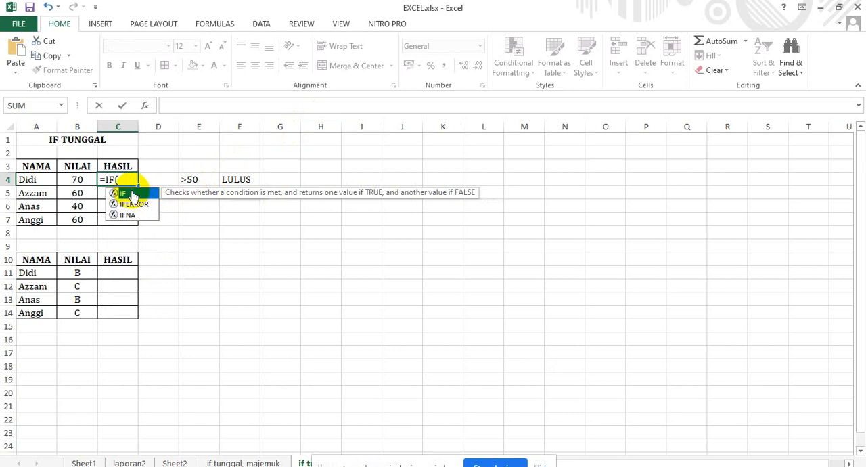
left_click(85, 179)
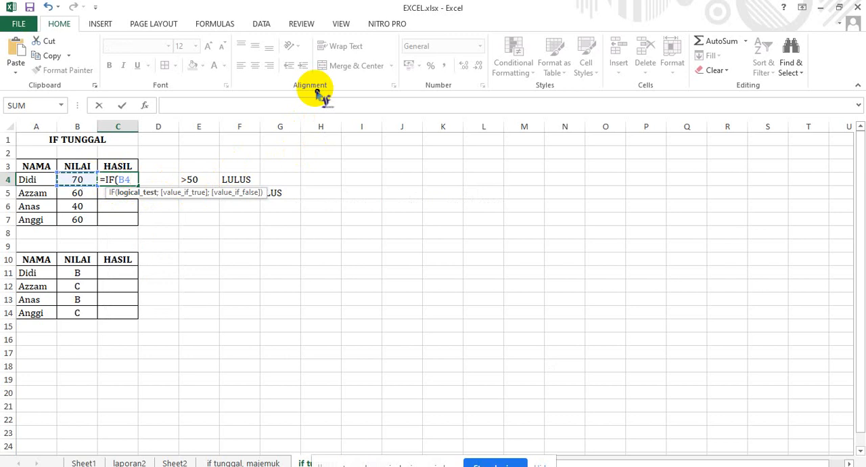
type("<")
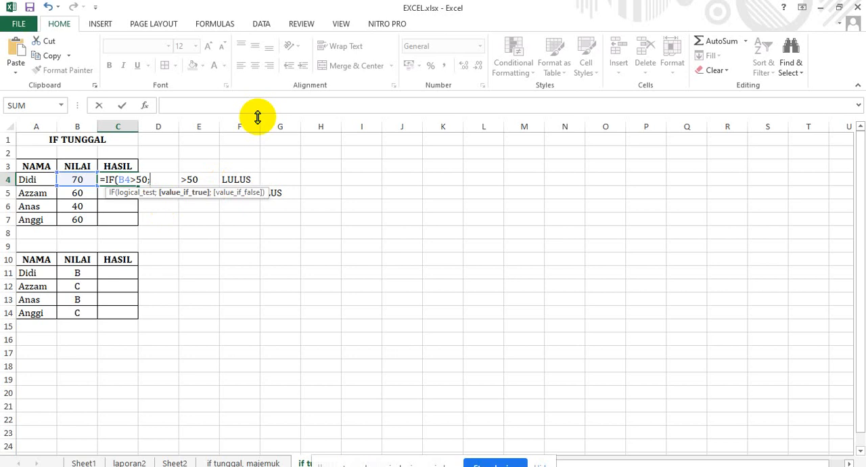
type("\"LULUS\"")
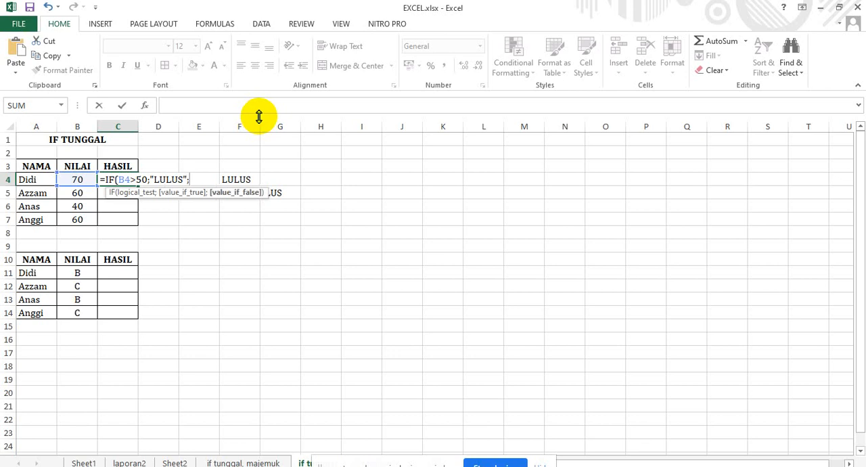
Complete the C4 formula with "TIDAK LULUS" as the value if false and enter it.
type("\"TIDAK LUL")
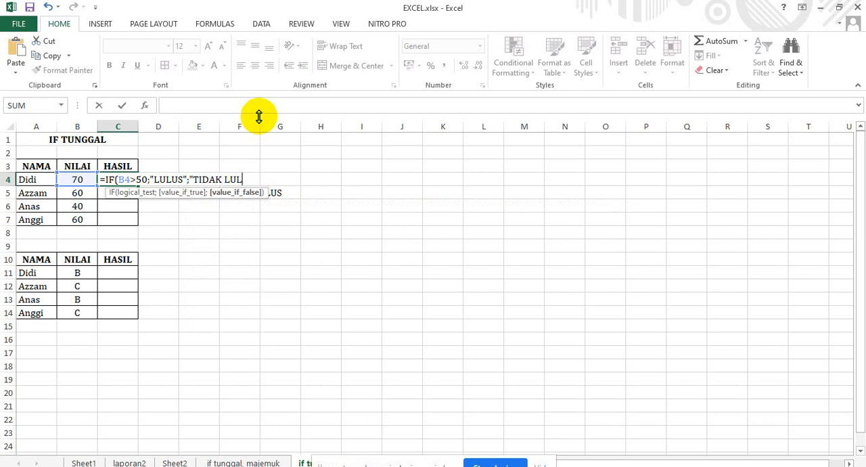
type("US\")")
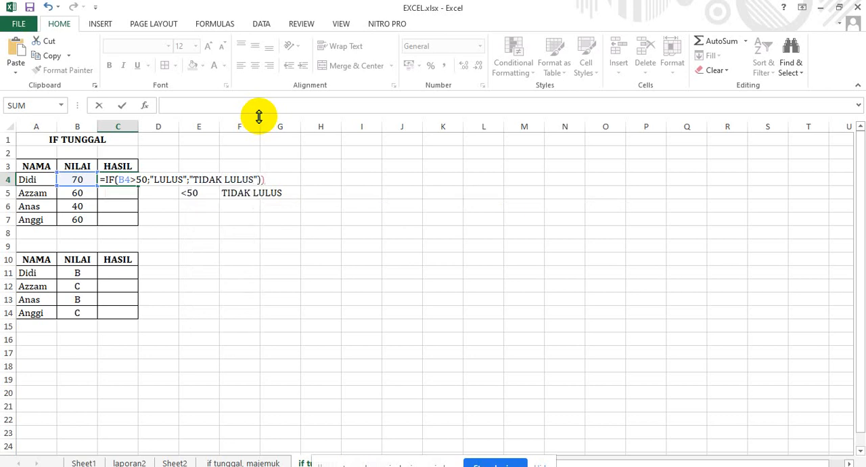
key("Return")
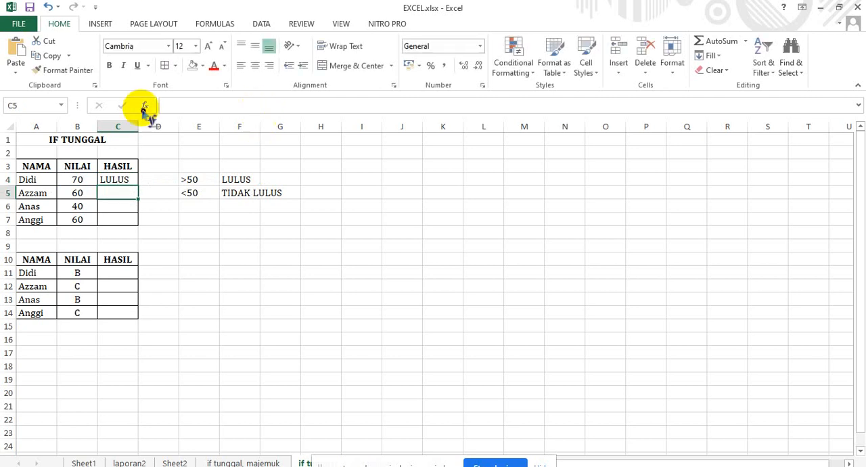
Fill the C4 formula down through C7 and widen column C to fit the results with a little extra room.
left_click(130, 176)
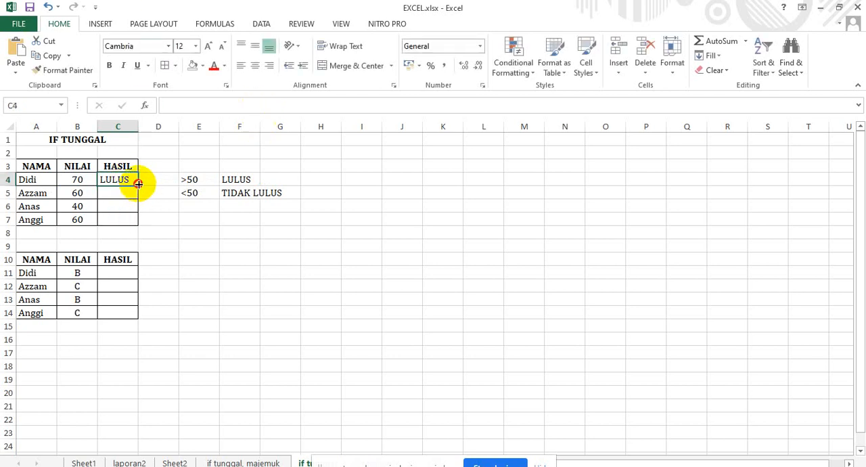
left_click_drag(137, 188, 133, 220)
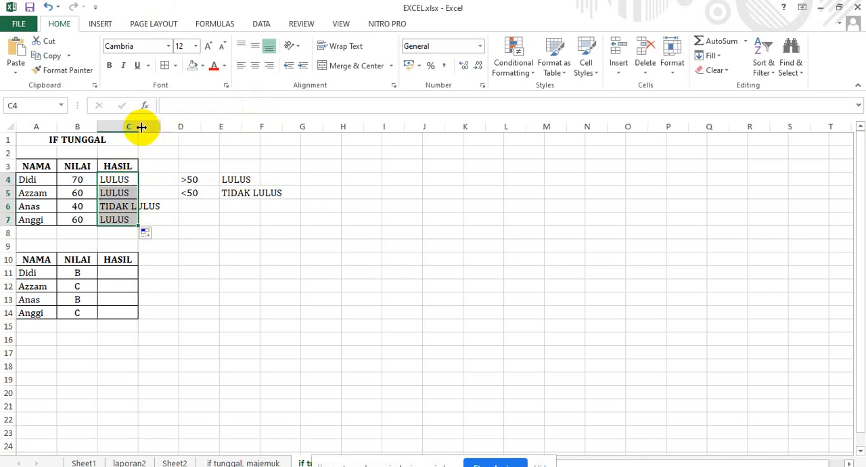
double_click(138, 123)
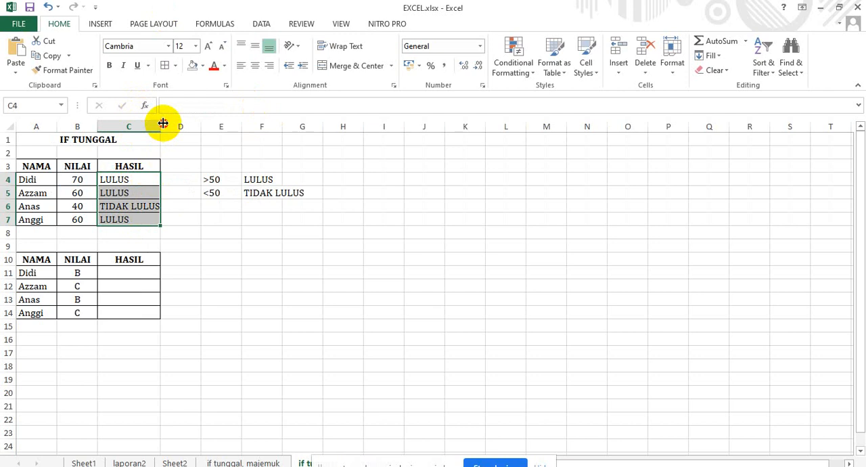
left_click_drag(162, 124, 170, 123)
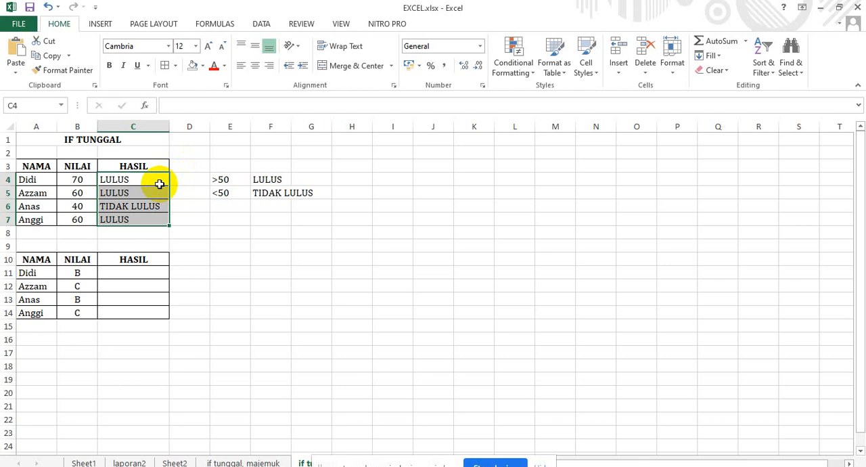
Examine the IF results and formulas in the first table's HASIL cells, C4 to C7.
left_click(160, 184)
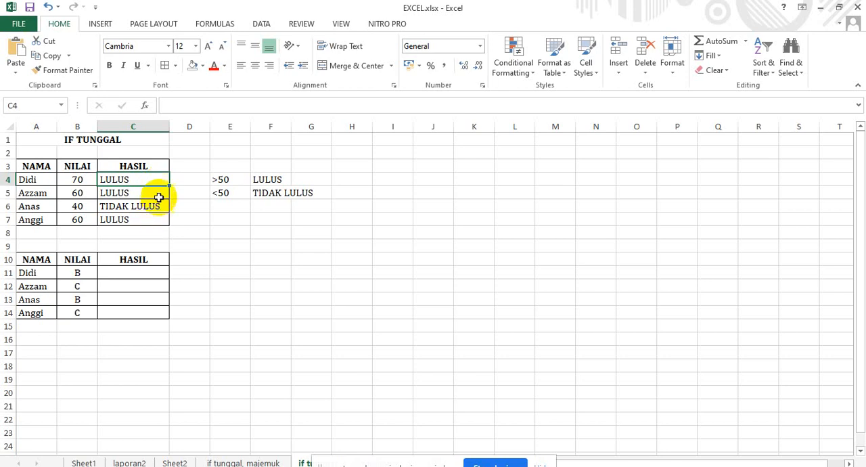
left_click(159, 195)
left_click(157, 182)
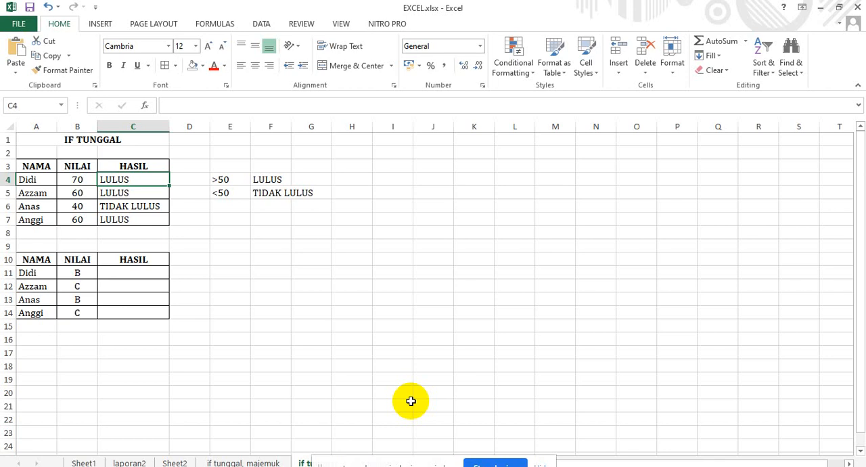
left_click(178, 179)
left_click(154, 179)
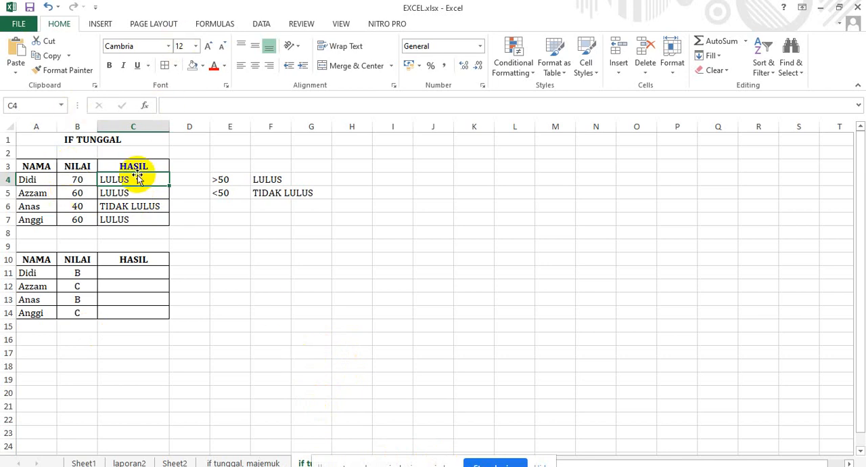
left_click(133, 194)
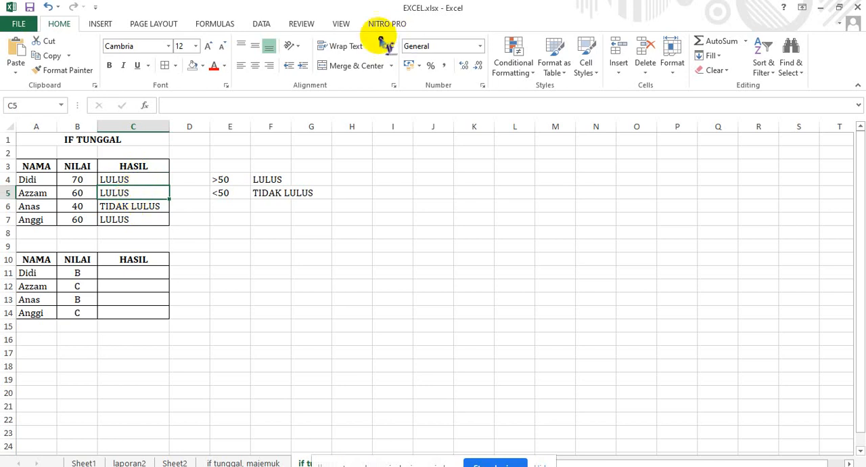
left_click(134, 178)
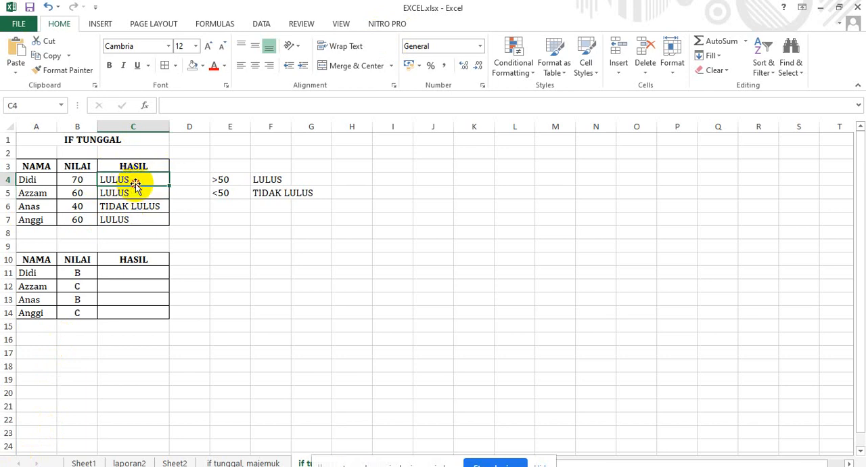
key("Down")
key("Down")
key("Down")
left_click(362, 106)
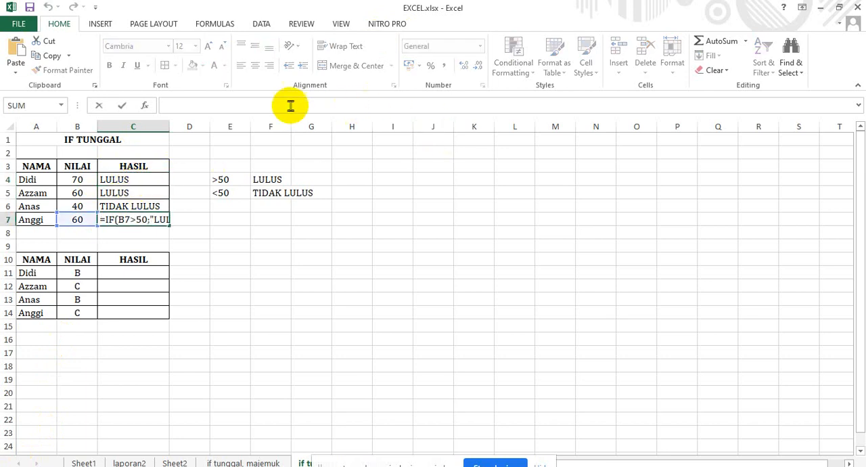
left_click(315, 236)
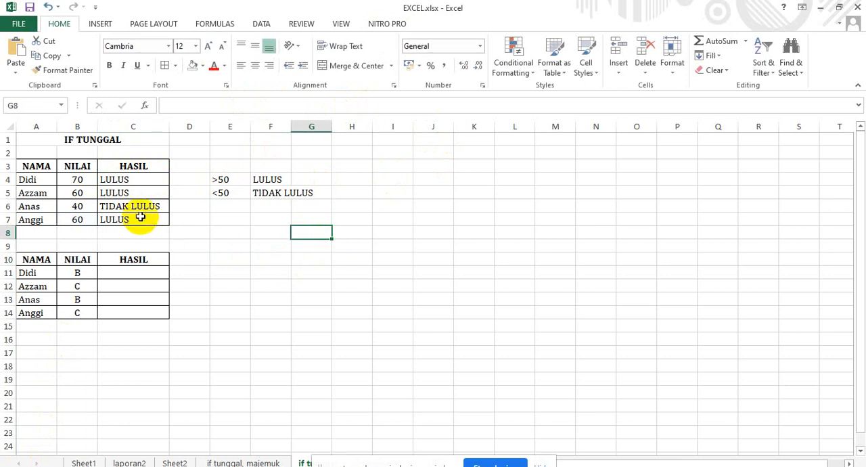
left_click(137, 271)
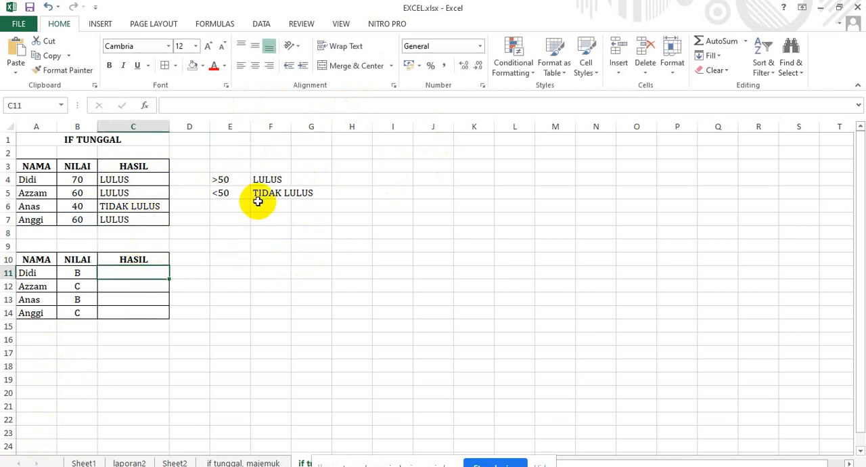
left_click(176, 104)
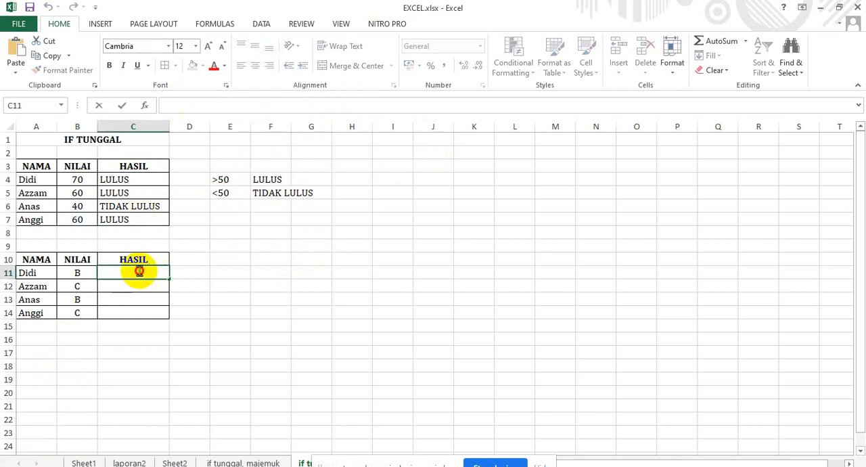
type("=")
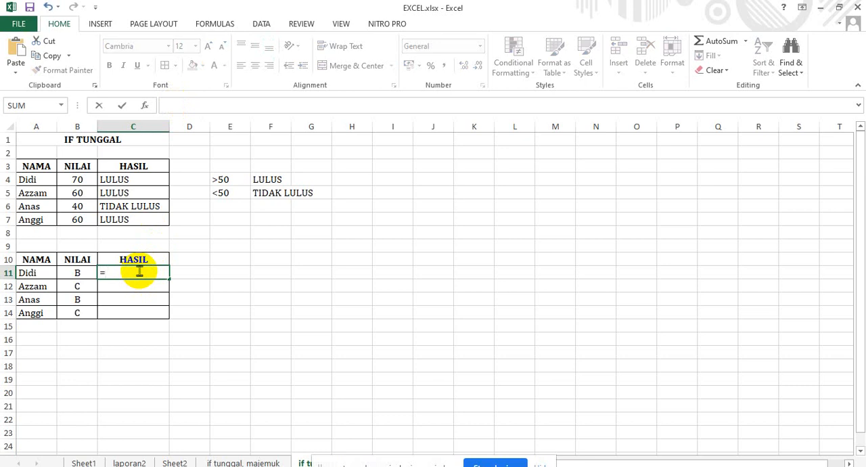
key("BackSpace")
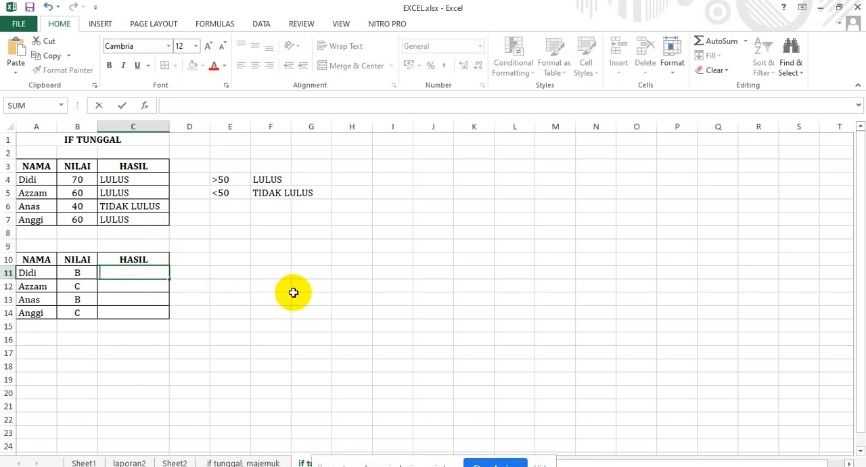
left_click(269, 302)
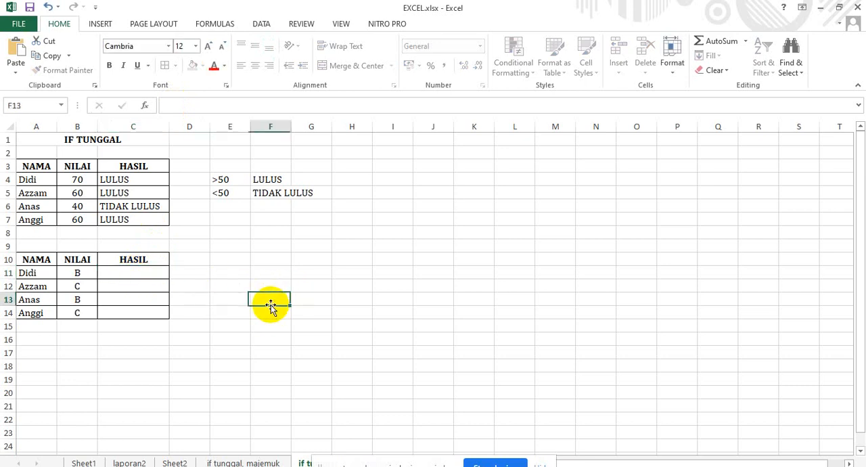
left_click(228, 273)
left_click(234, 297)
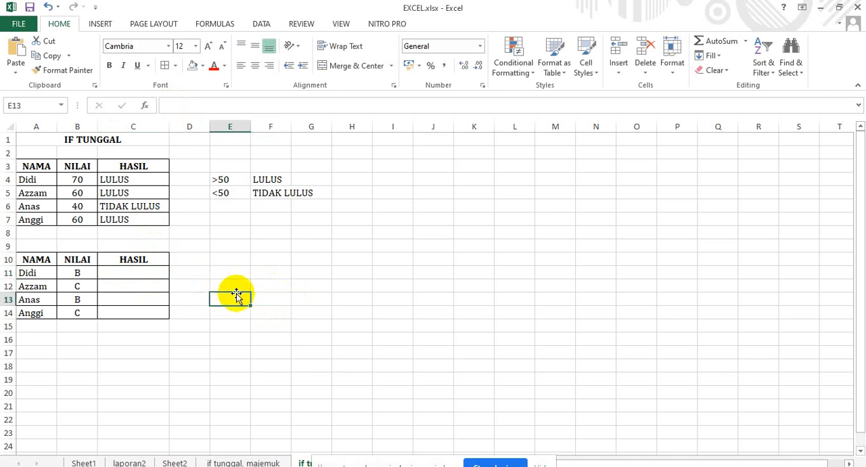
left_click(234, 284)
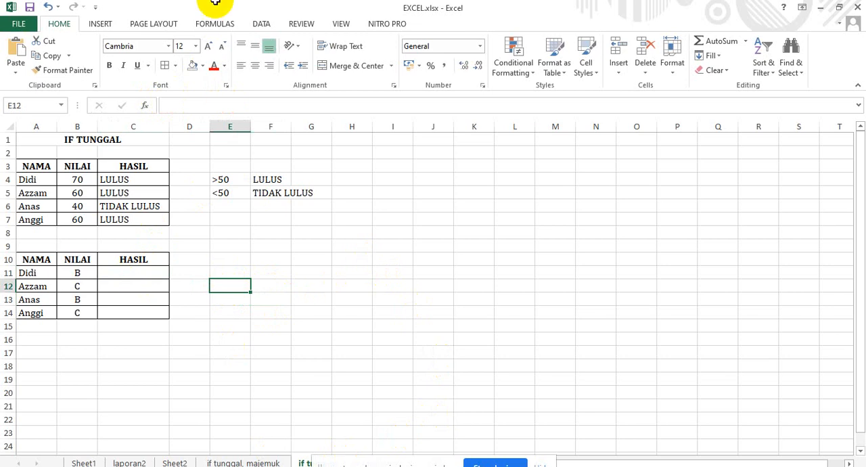
Review the condition and both return values of the IF formula in C7.
left_click(126, 221)
key("BackSpace")
key("ctrl+v")
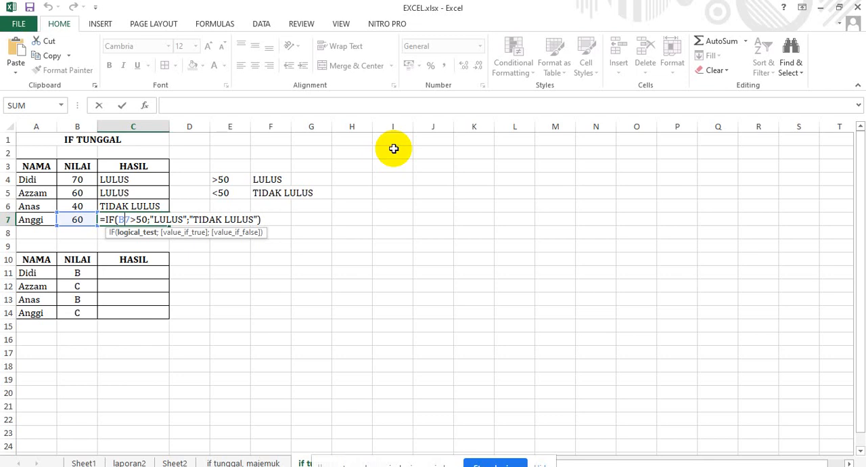
key("Return")
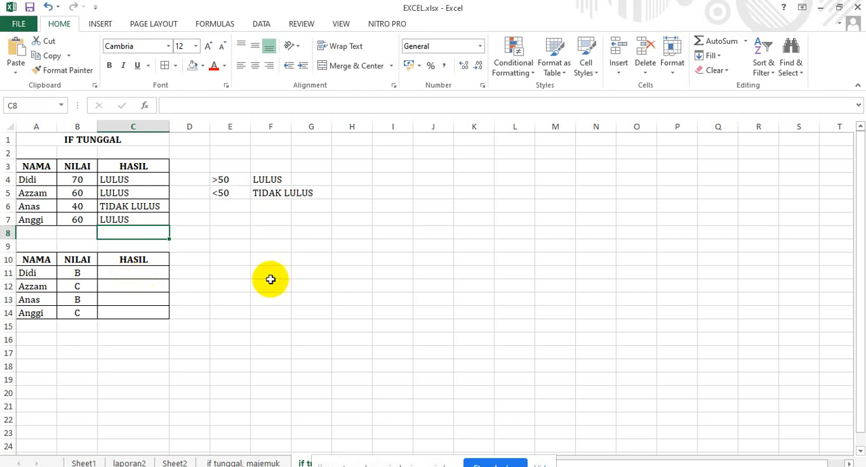
left_click(245, 271)
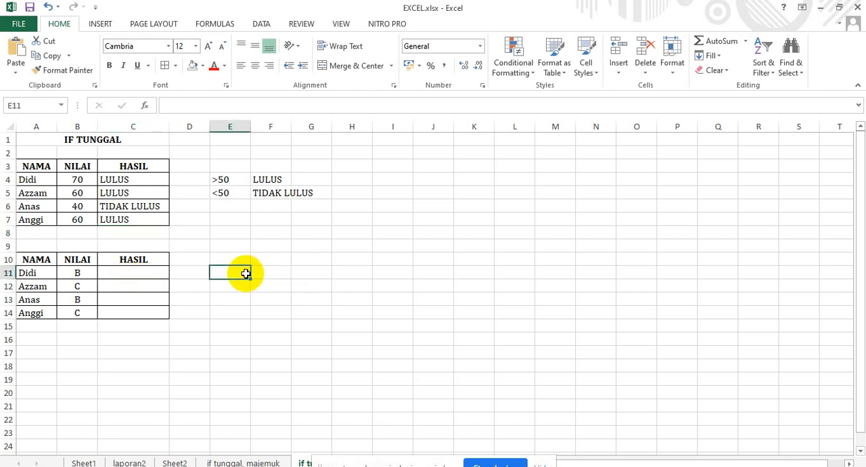
type("B")
key("BackSpace")
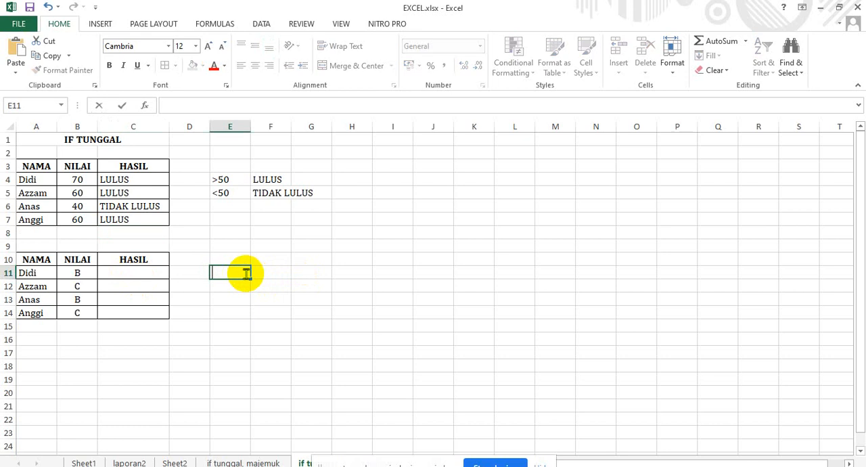
Start an IF formula in C11 of the second table with the condition B11="B".
left_click(154, 272)
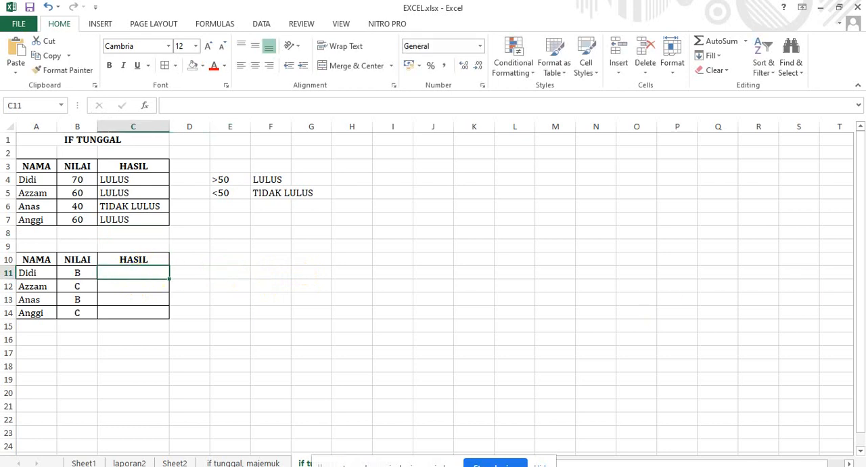
type("=IF")
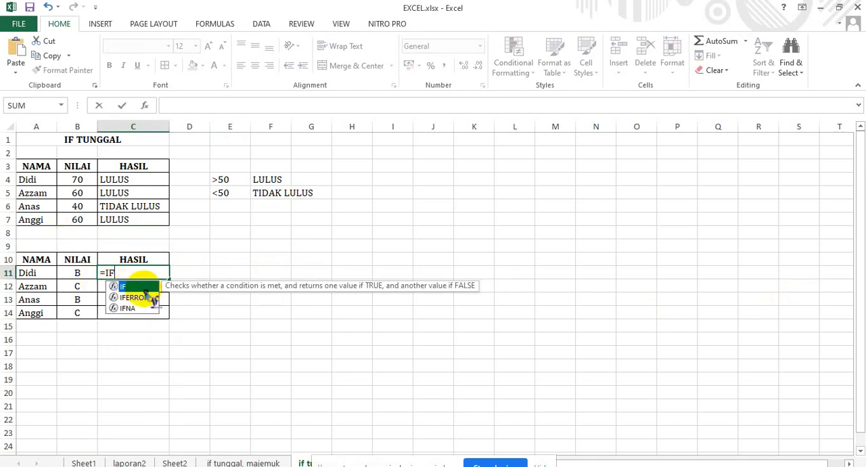
double_click(139, 286)
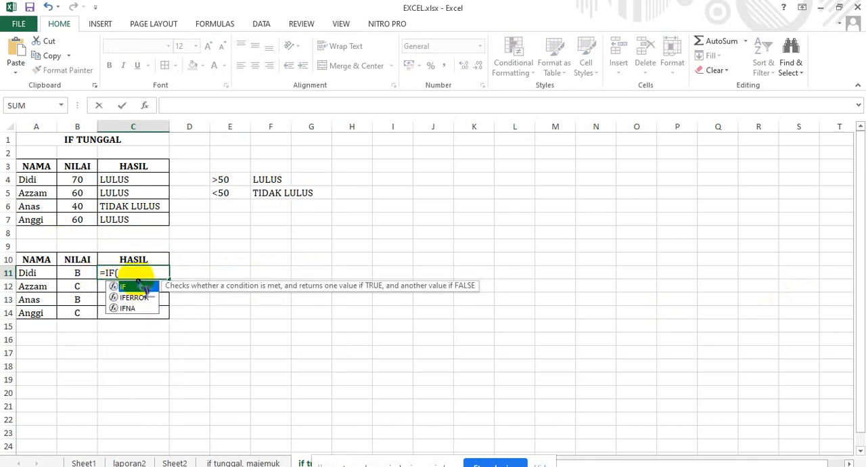
left_click(79, 272)
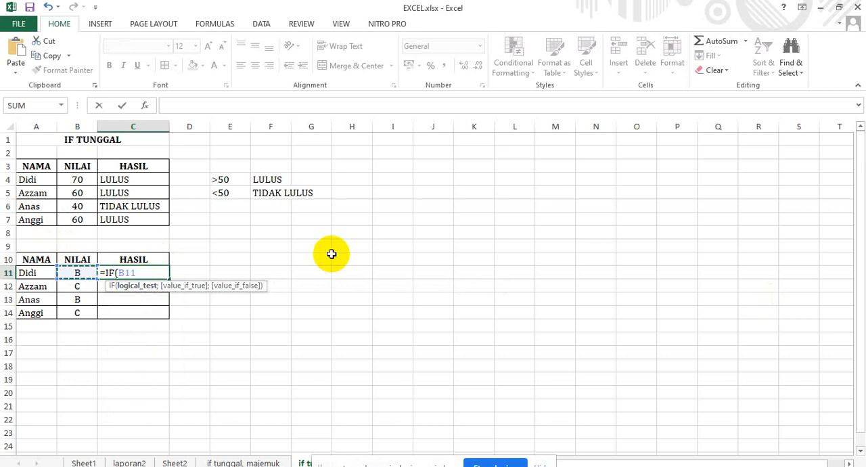
type("=\"B\";BA")
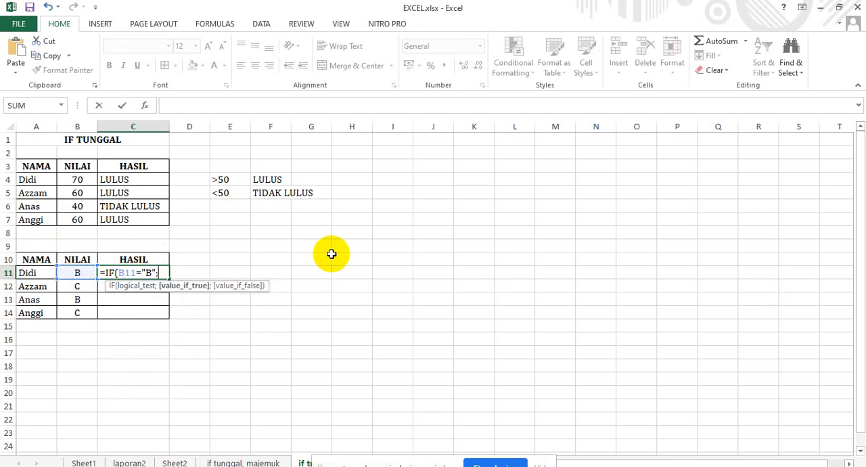
Add "BAIK" in quotation marks as the value if true in the C11 formula.
key("BackSpace")
key("BackSpace")
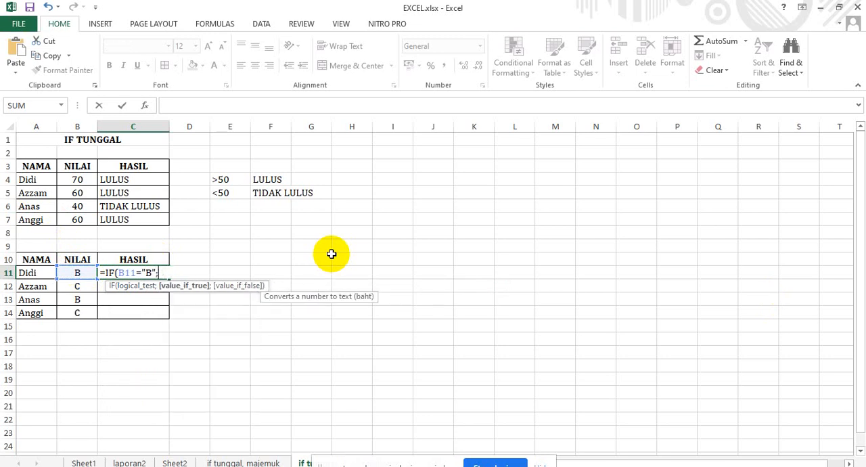
type("\"BAI")
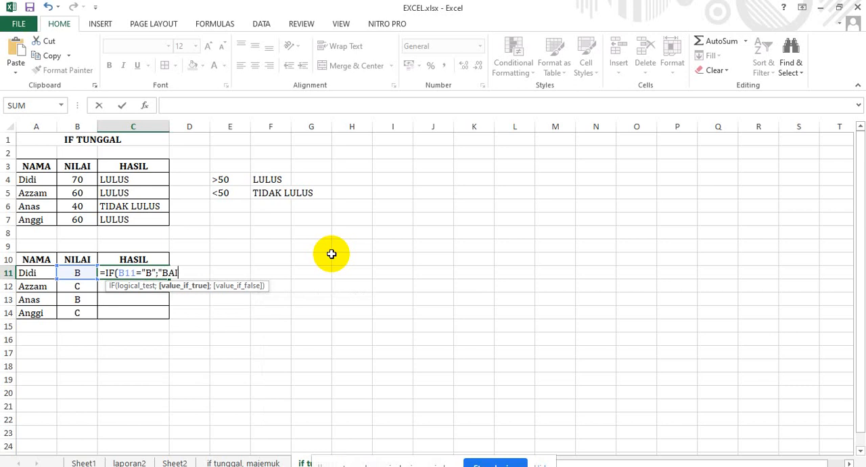
type("K\";")
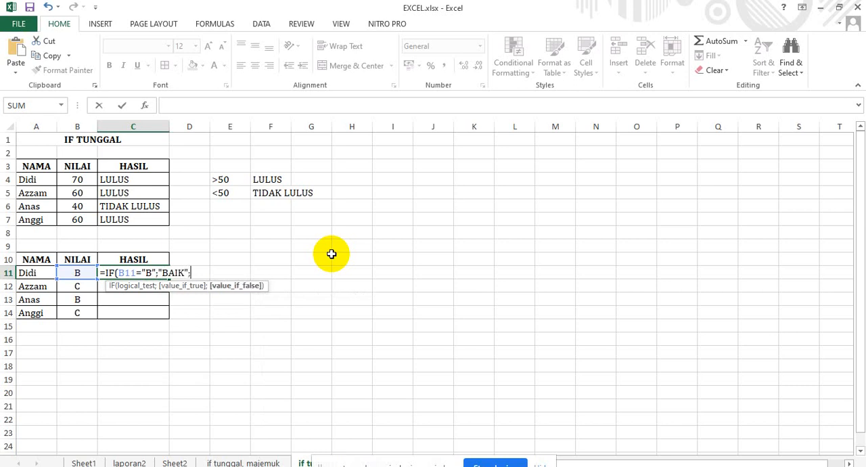
type("C")
Complete the C11 formula with "CUKUP" as the value if false and enter it.
key("BackSpace")
type("\"CUKUP\")")
key("Return")
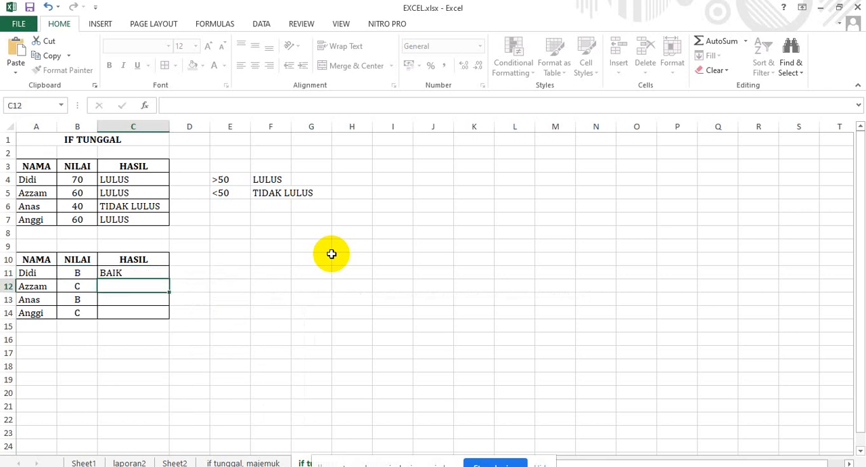
Fill the C11 formula down through C14 and review the arguments of the formula in C11.
left_click(161, 272)
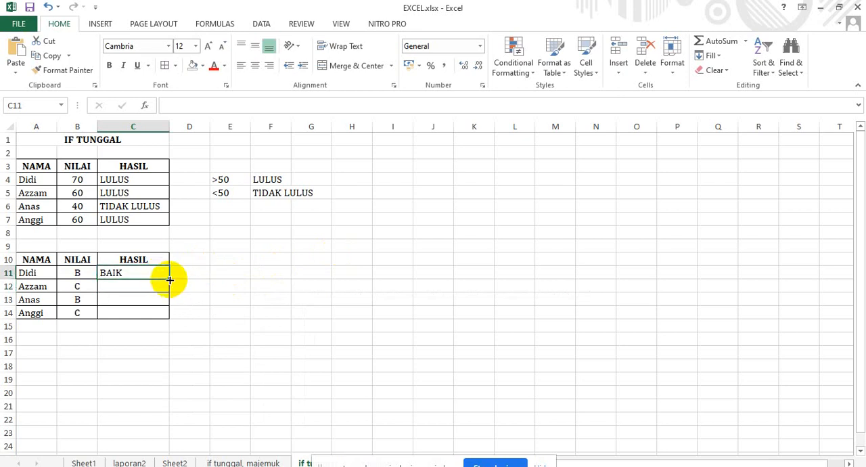
left_click_drag(169, 278, 169, 316)
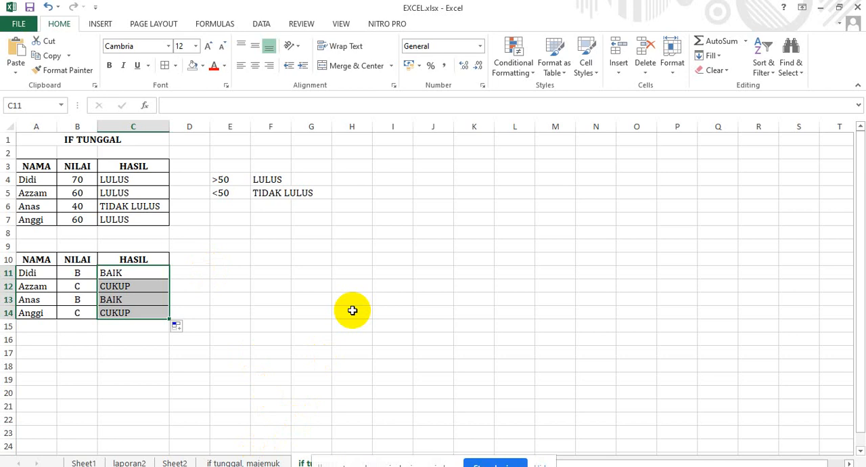
double_click(130, 273)
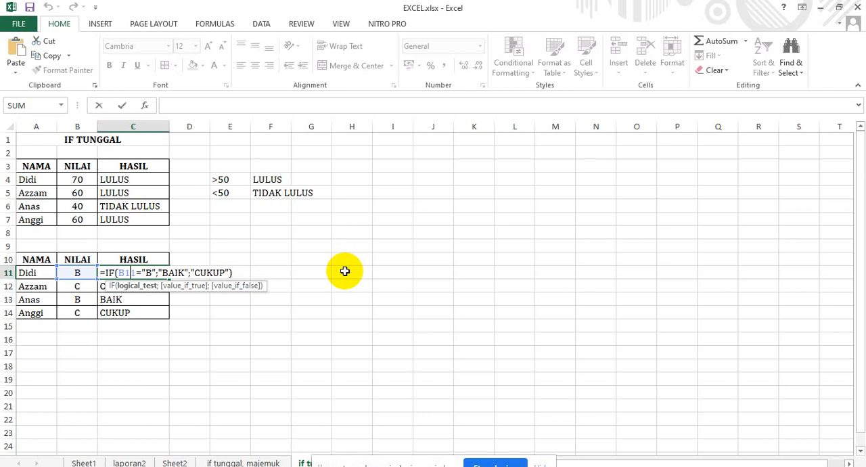
left_click(144, 272)
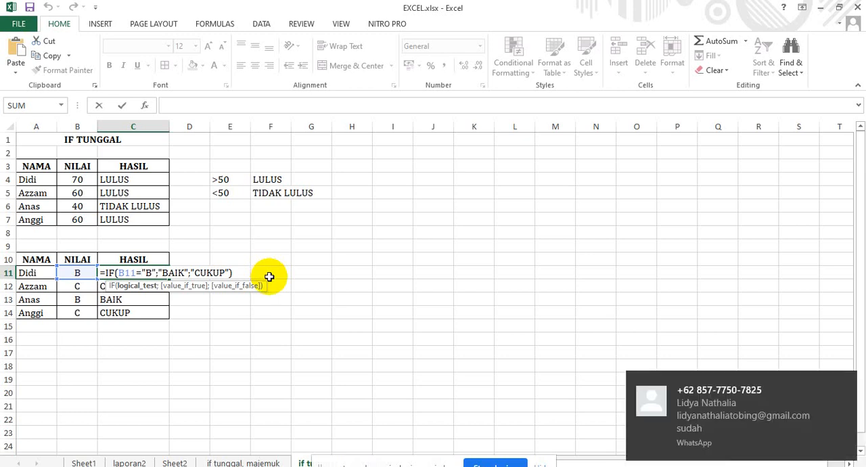
key("Return")
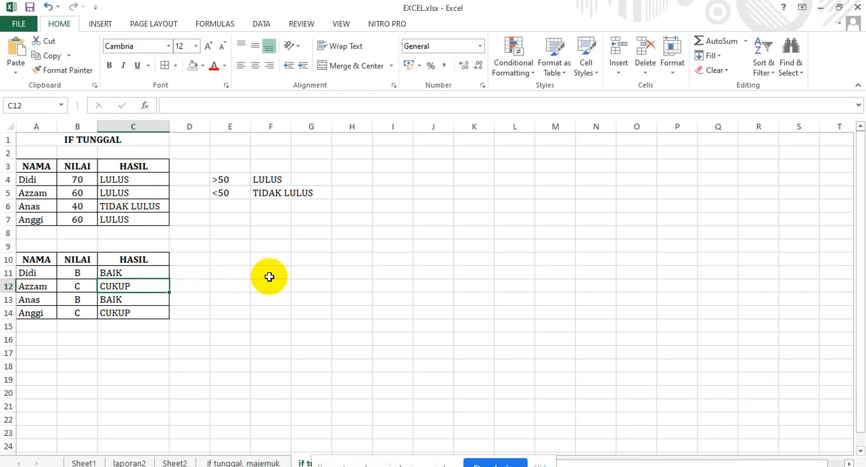
On the "if tunggal, majemuk" sheet, start an IF formula in JENIS KELAMIN cell E4 that tests C4 for equality.
left_click(240, 461)
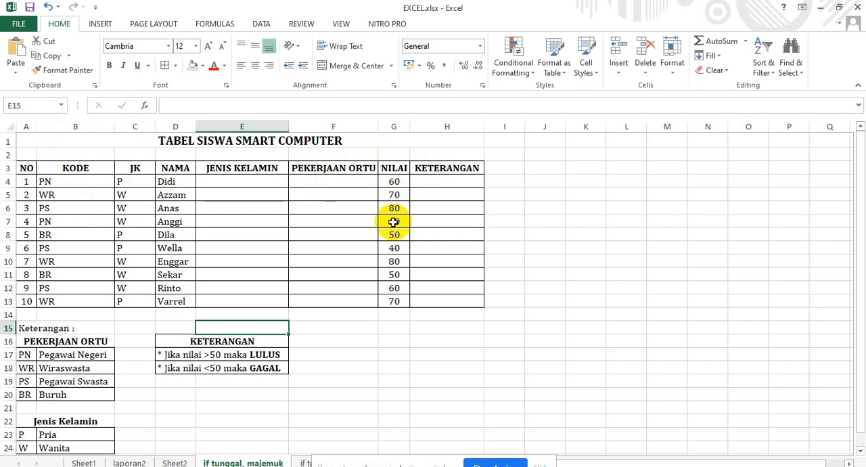
left_click(261, 184)
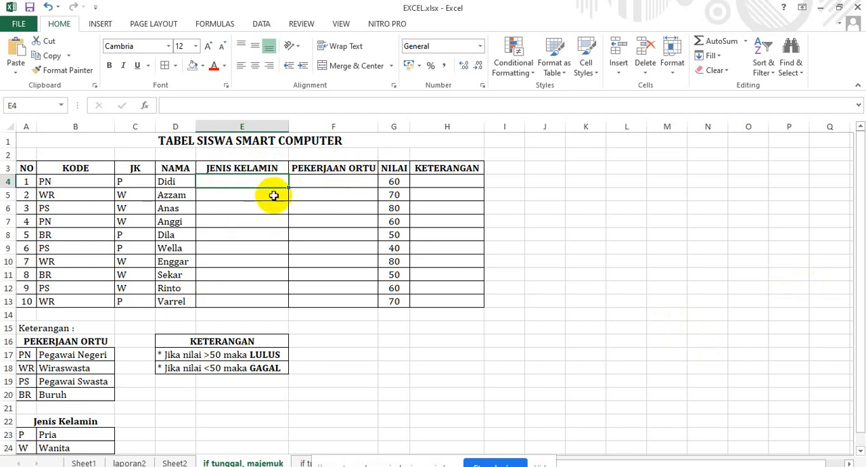
double_click(234, 182)
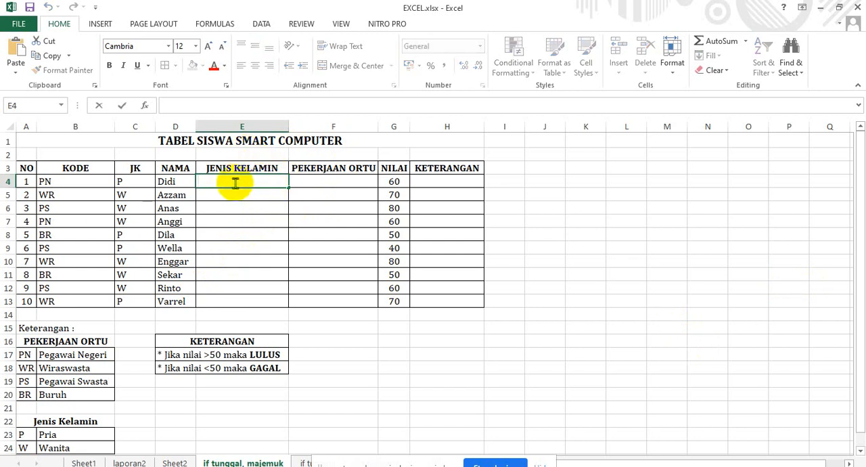
type("=IF(")
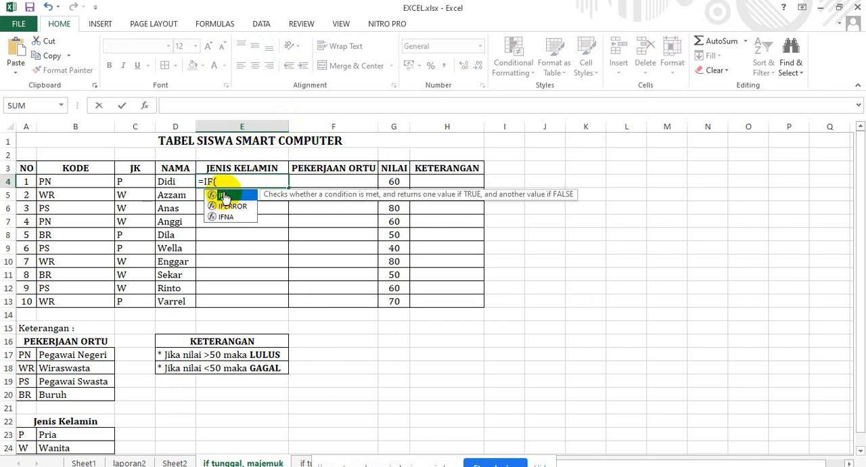
double_click(223, 196)
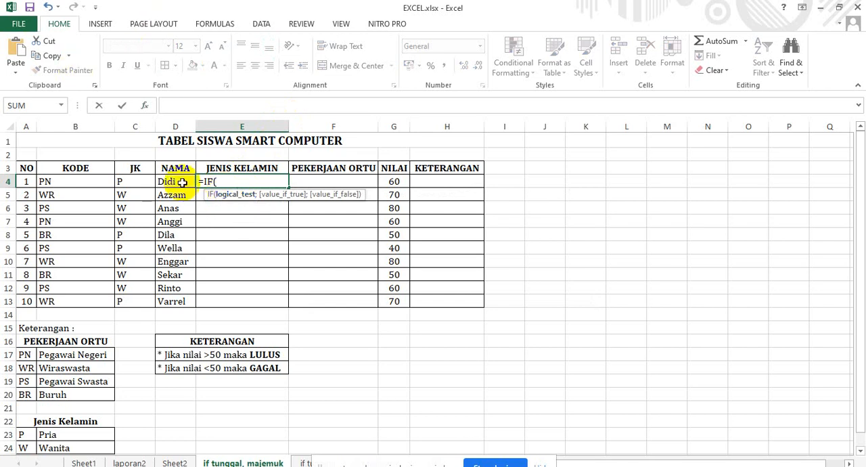
left_click(137, 183)
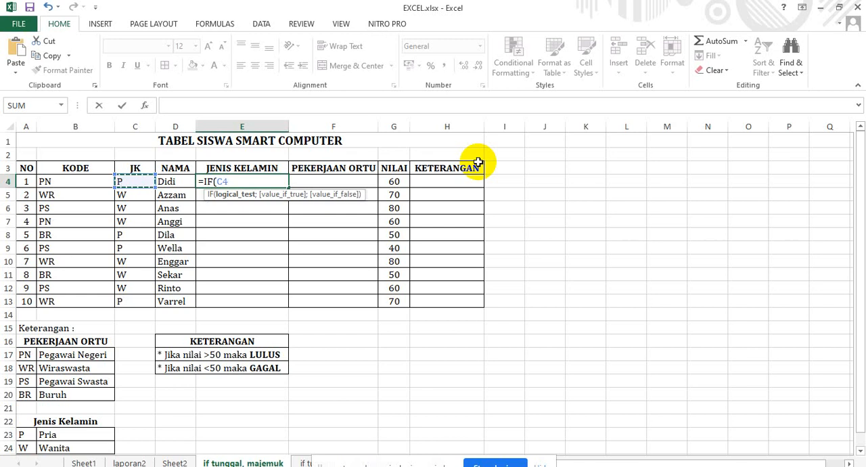
type("=")
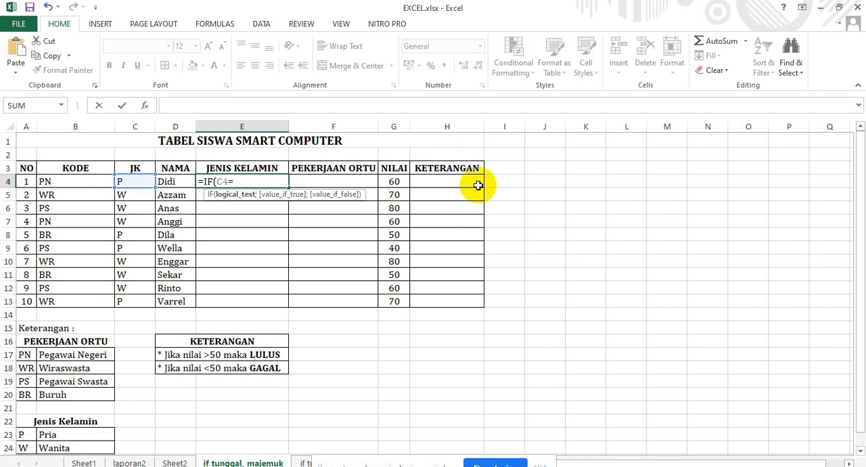
type("PRIA")
type(";W")
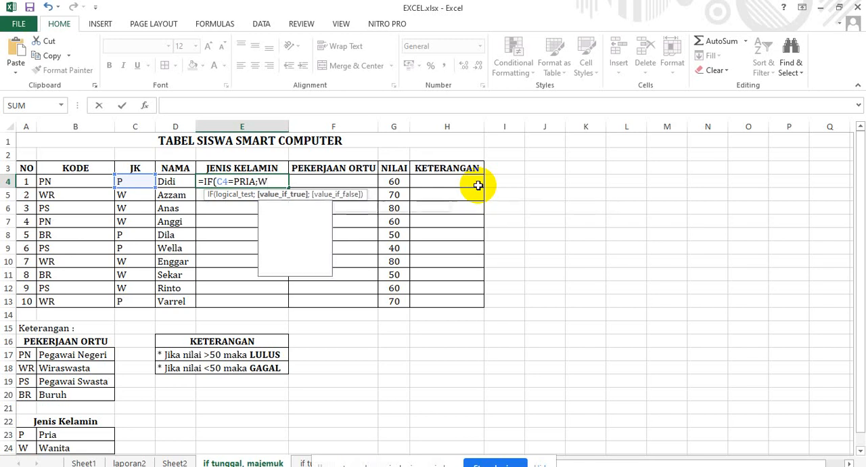
type("ANITA")
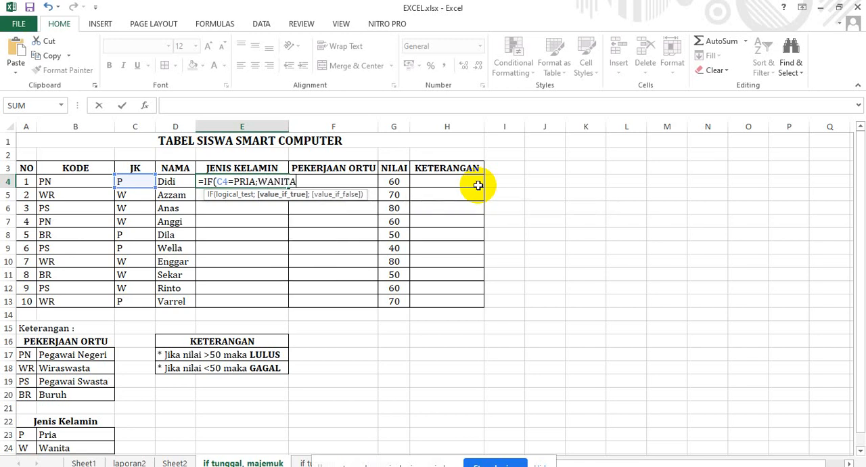
type(")")
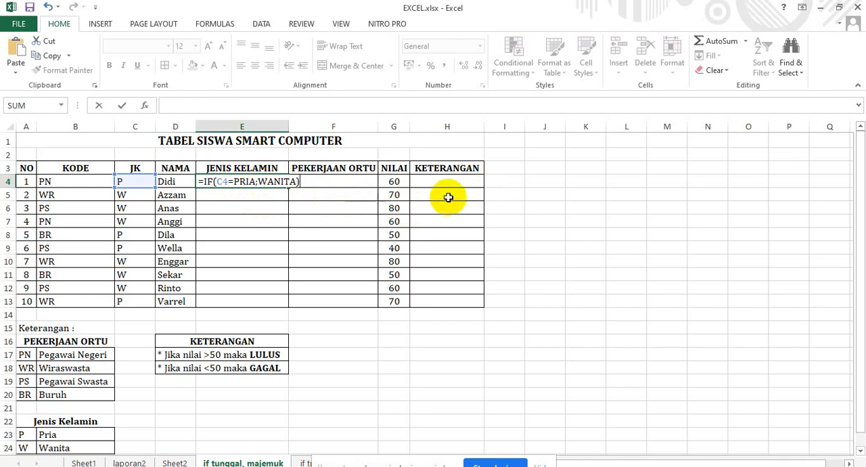
left_click(234, 182)
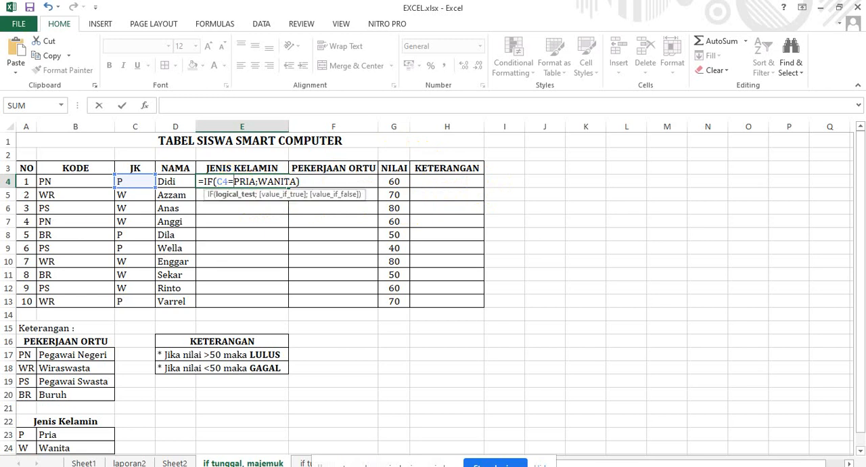
type("\"PRIA")
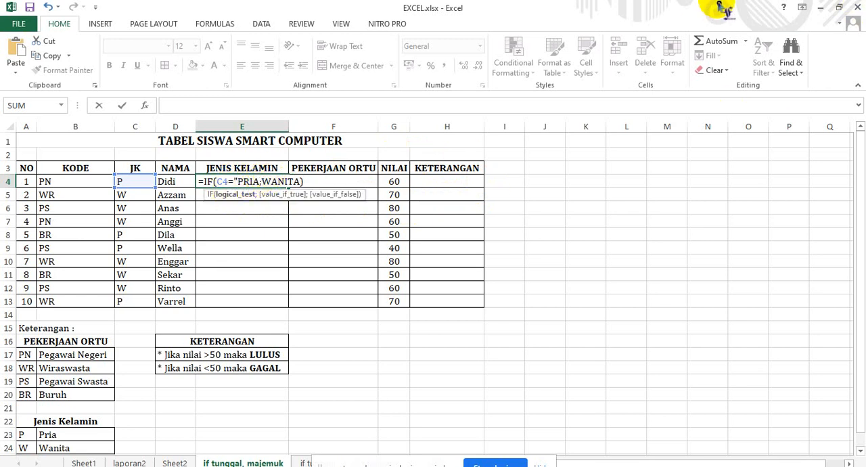
type("\"")
left_click(269, 183)
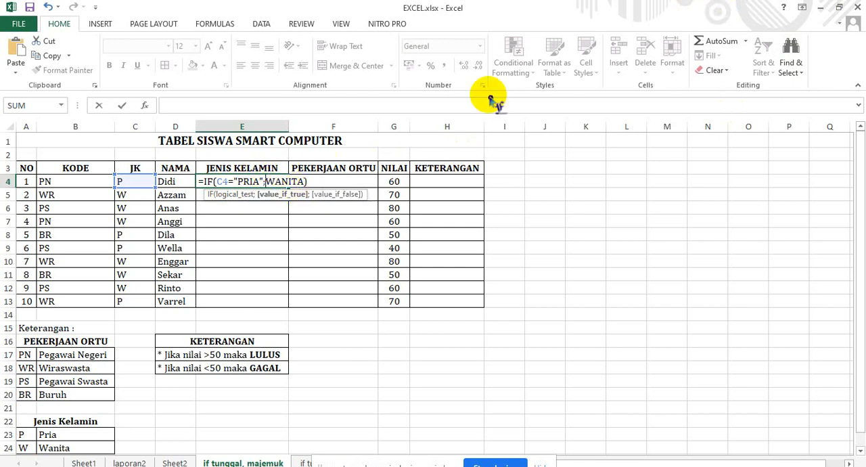
type("\"")
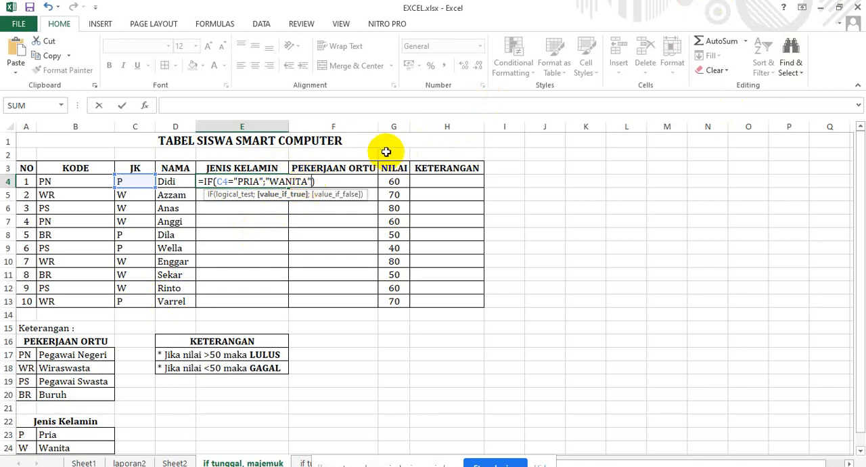
key("Left")
type("\"")
key("Delete")
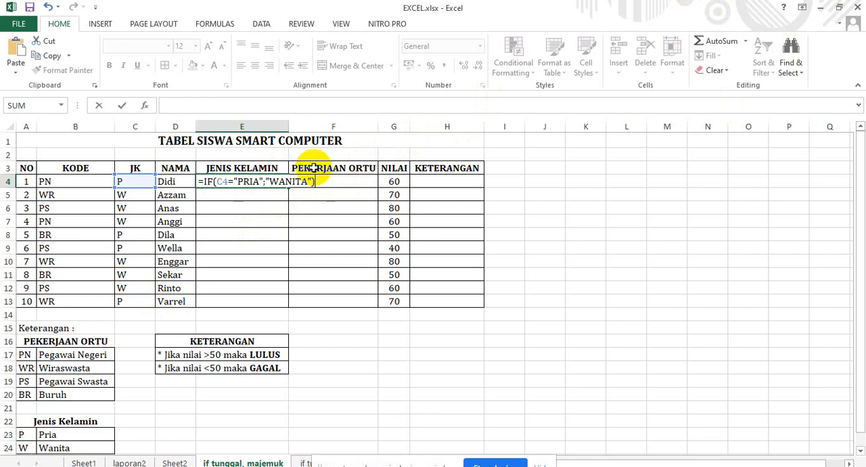
key("BackSpace")
key("BackSpace")
key("BackSpace")
key("BackSpace")
key("BackSpace")
key("BackSpace")
key("BackSpace")
key("BackSpace")
key("BackSpace")
key("BackSpace")
key("BackSpace")
key("BackSpace")
key("BackSpace")
key("BackSpace")
key("BackSpace")
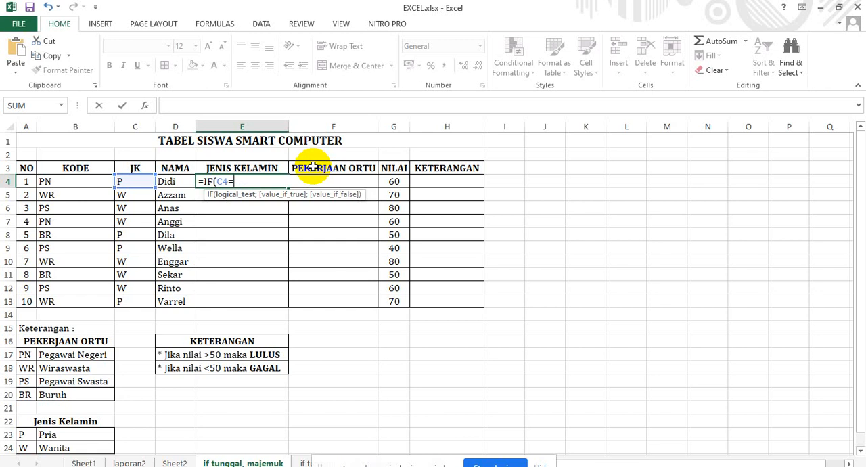
Complete the condition of the E4 formula as C4="P".
type("\"P\";")
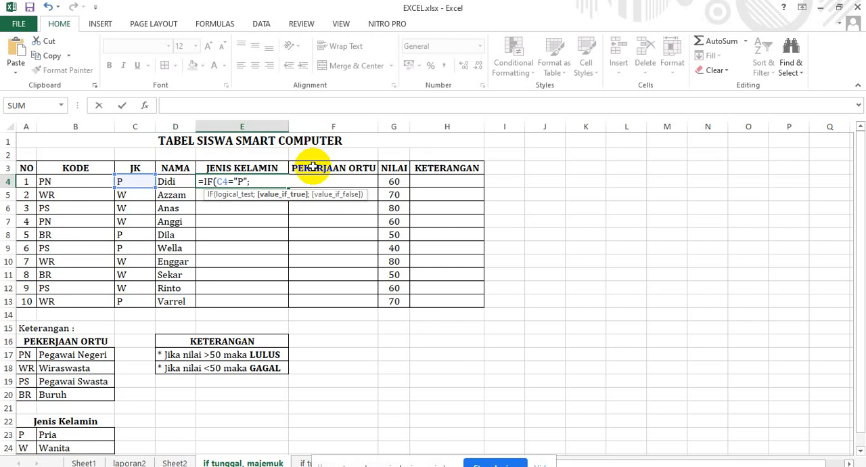
Add "PRIA" as the value if true in the E4 formula.
type("\"PRO")
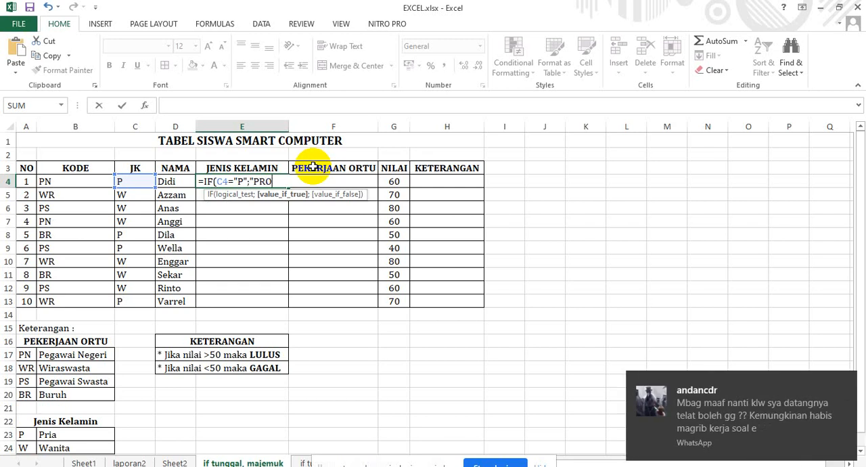
key("BackSpace")
type("IA\"")
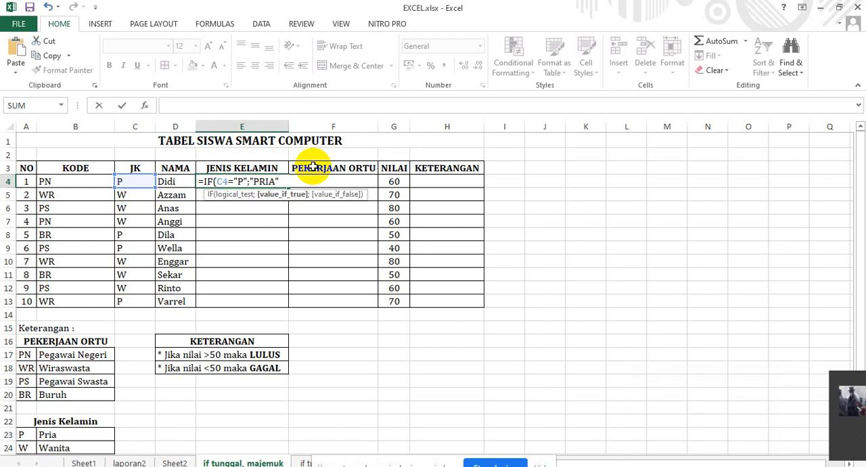
type(";")
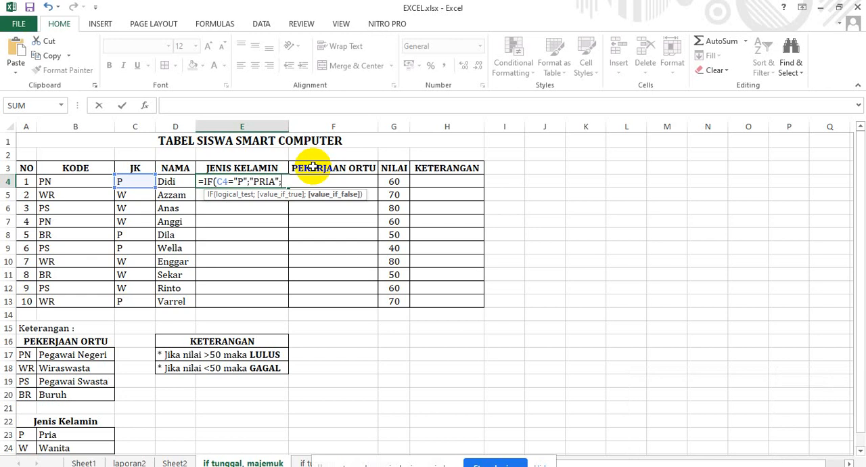
type("\"WANITA\")")
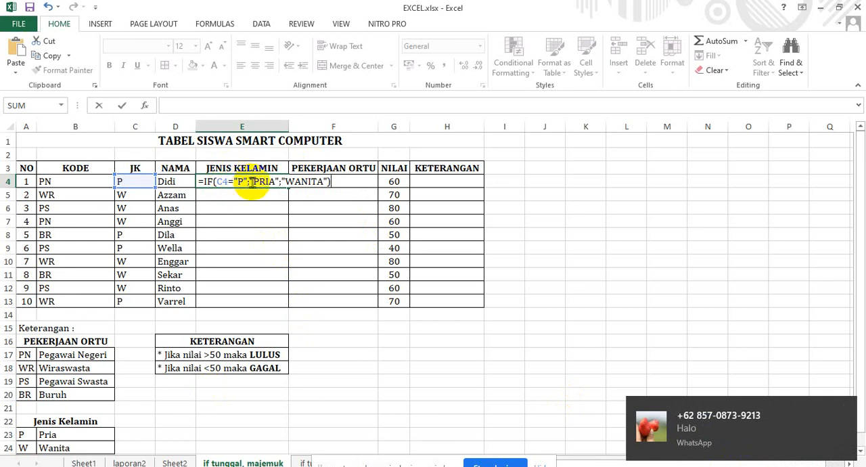
Complete the E4 formula with "WANITA" as the value if false and fill it down through E13.
key("Return")
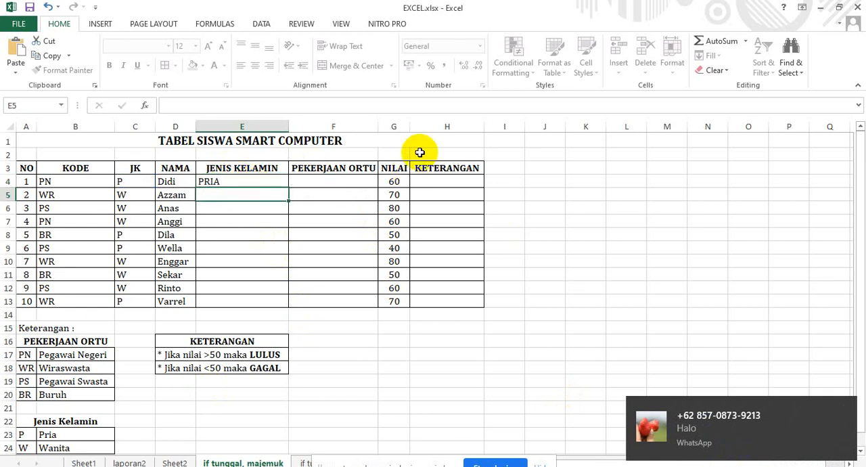
left_click(250, 177)
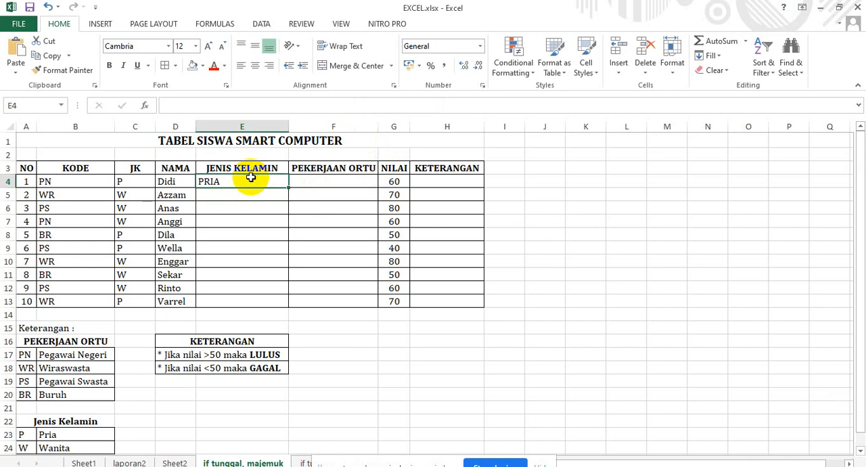
left_click_drag(288, 187, 280, 311)
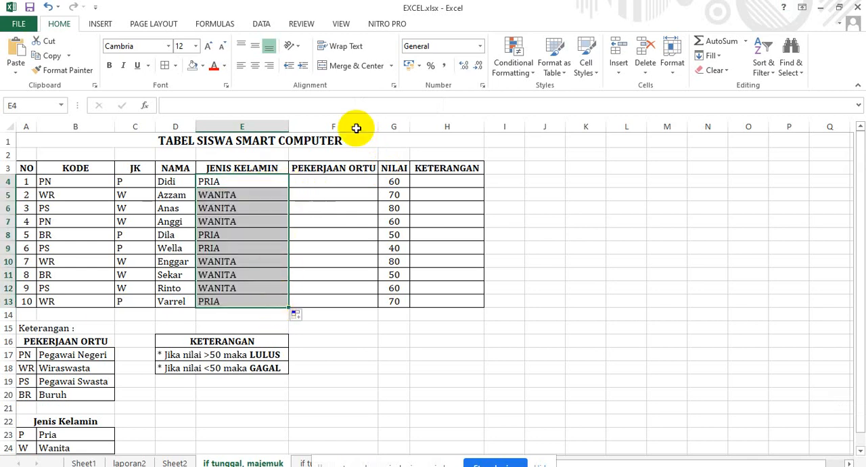
Examine the PEKERJAAN ORTU code list under Keterangan that explains the KODE values.
left_click(326, 181)
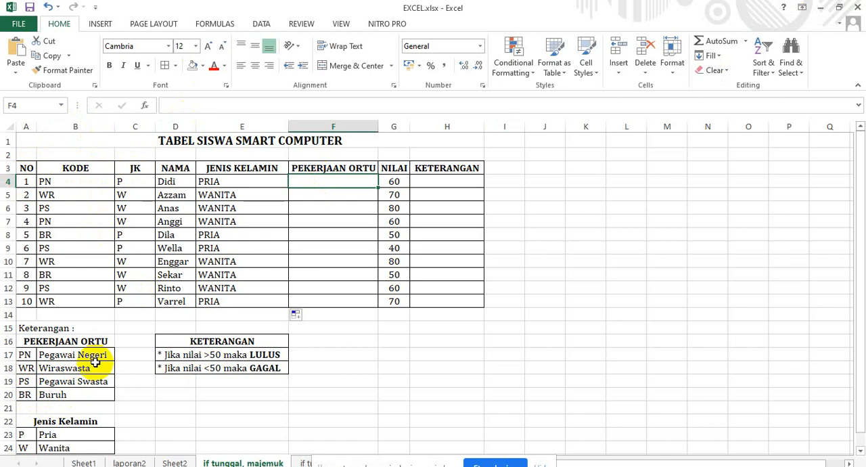
left_click(25, 342)
left_click_drag(39, 352, 110, 403)
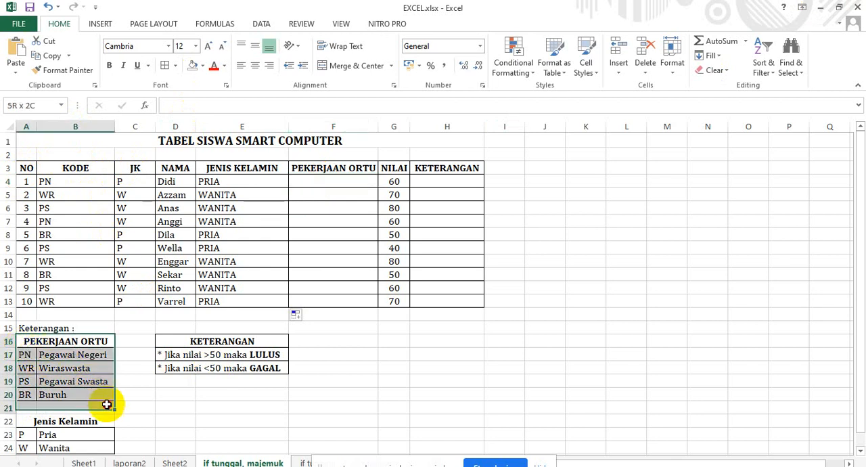
left_click(109, 401)
left_click(85, 357)
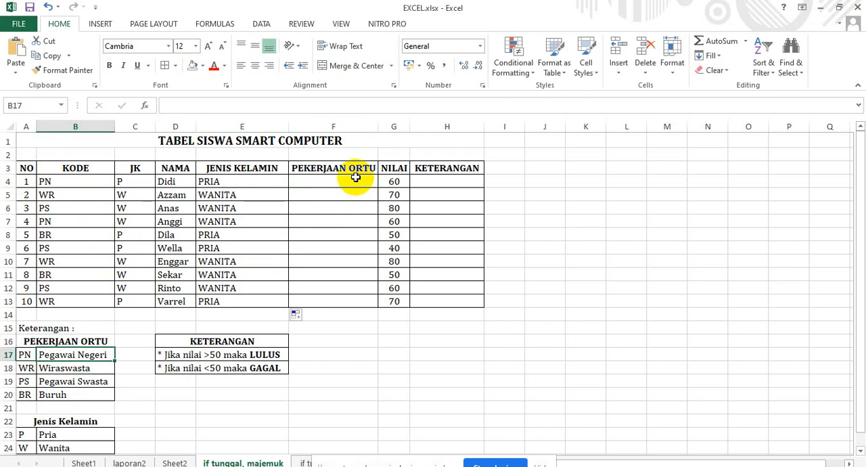
Start an IF formula in PEKERJAAN ORTU cell F4 with the condition B4="PN".
left_click(355, 184)
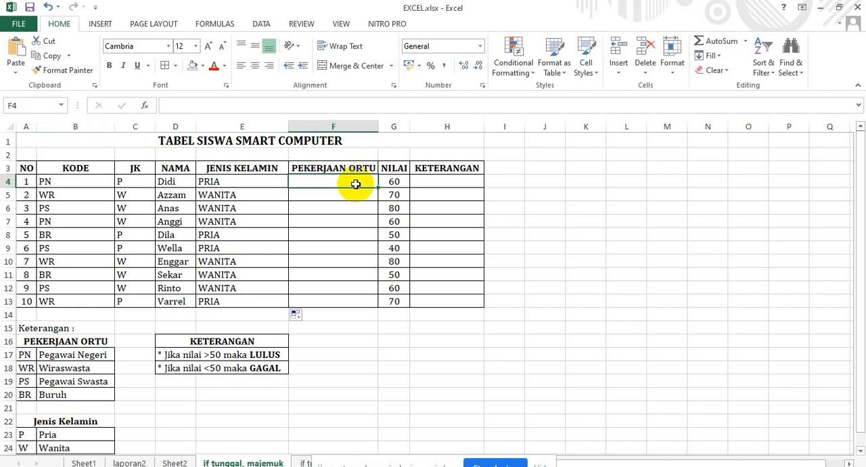
type("=I")
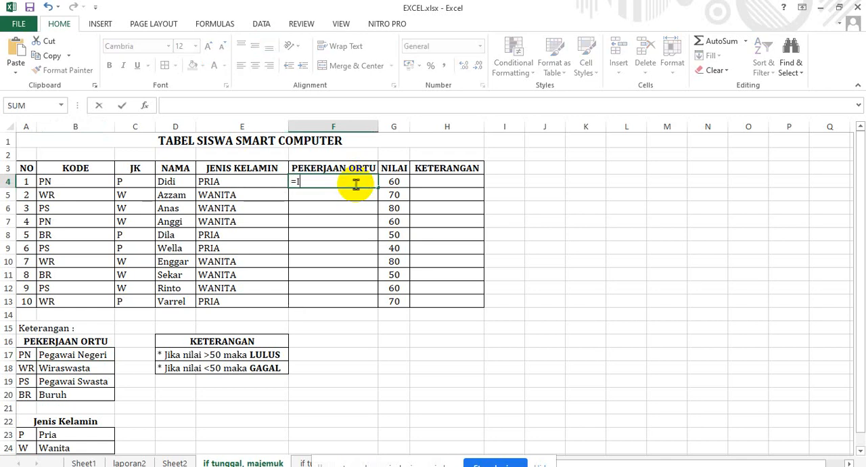
type("F(")
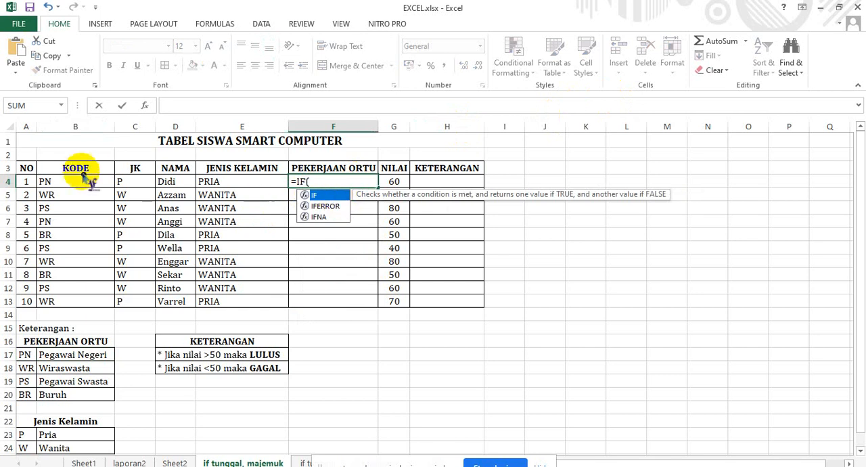
left_click(59, 179)
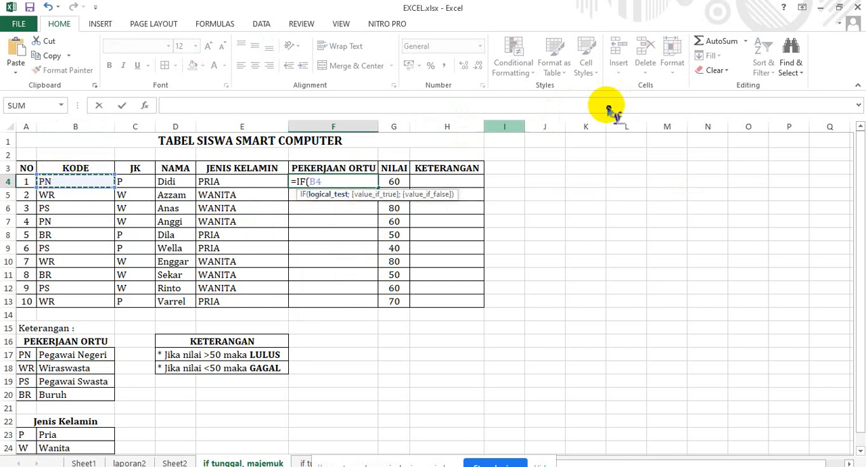
type("=")
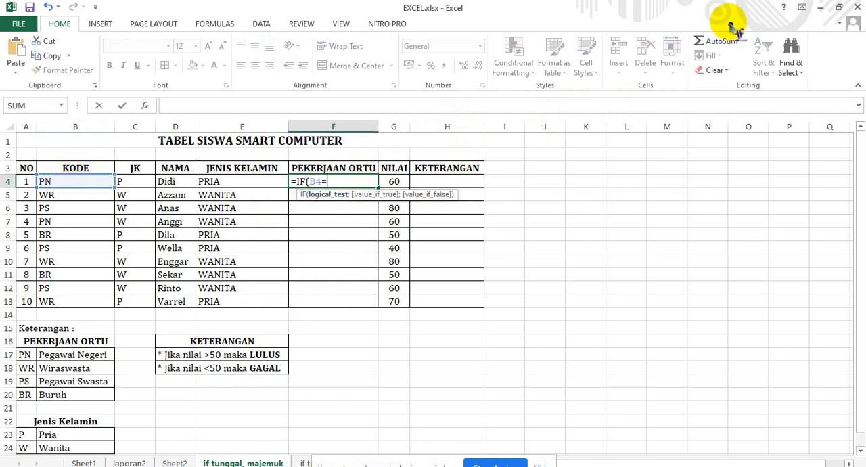
type("PN")
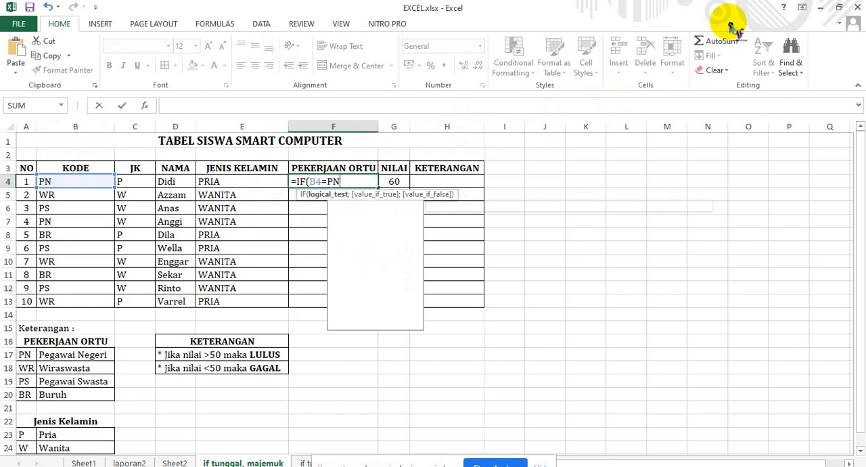
key("BackSpace")
key("BackSpace")
type("\"PN")
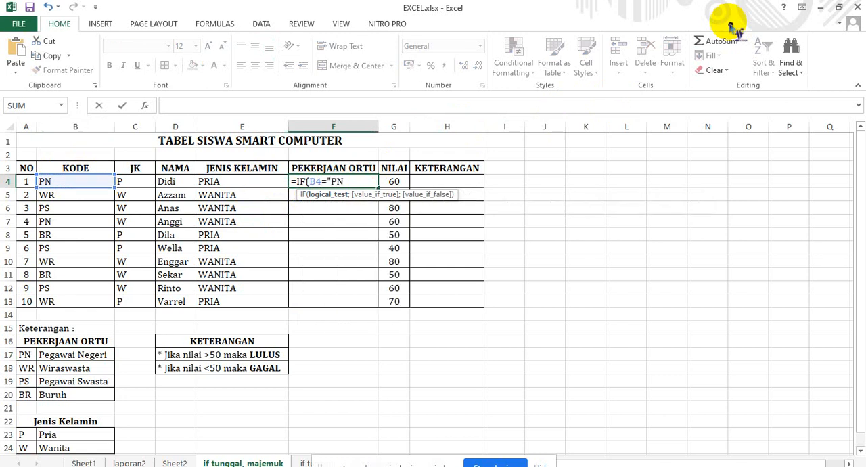
type("\";")
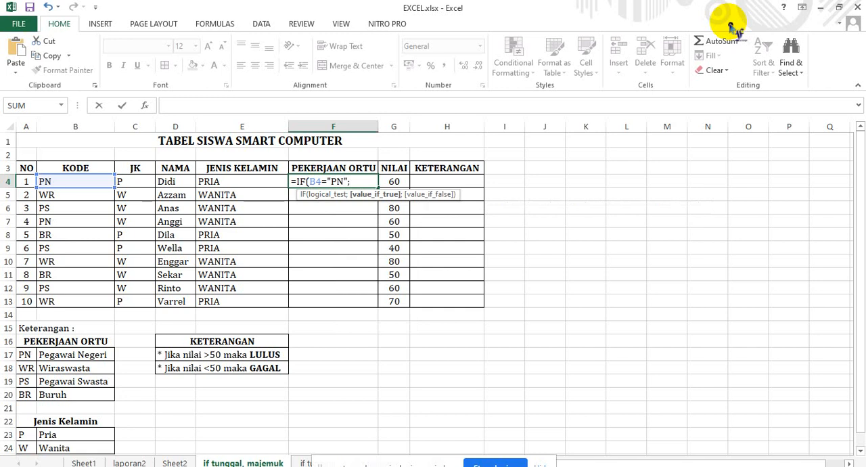
type("\"Pegawai Nege")
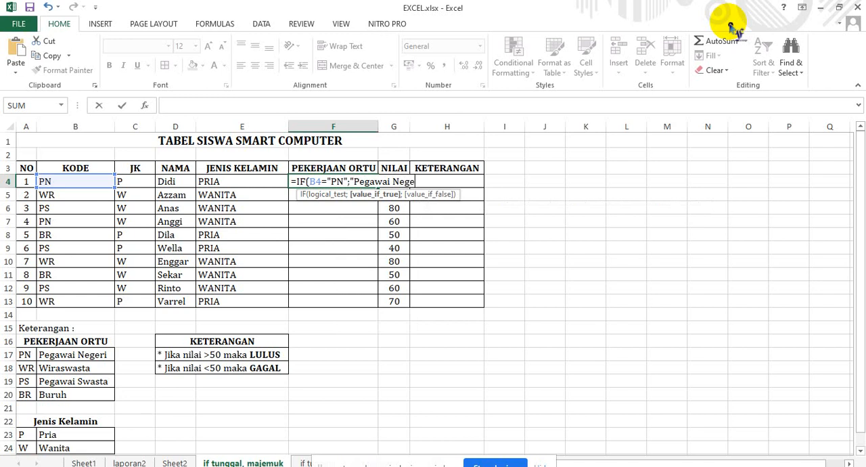
type("ri\";i")
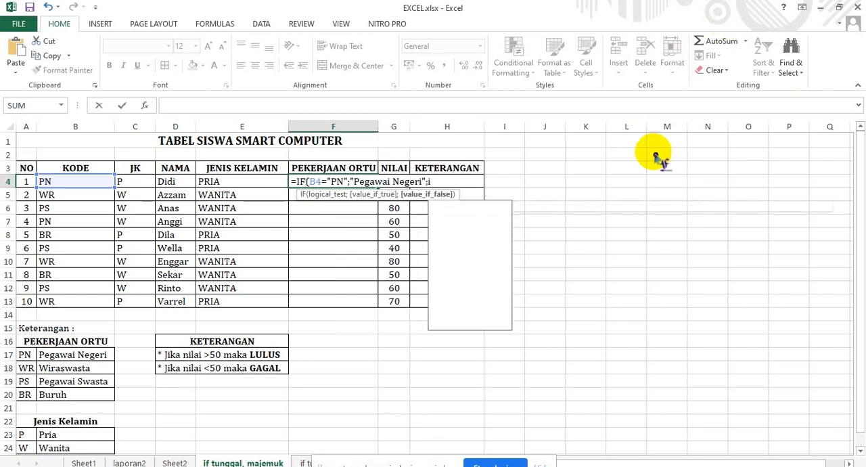
type("f")
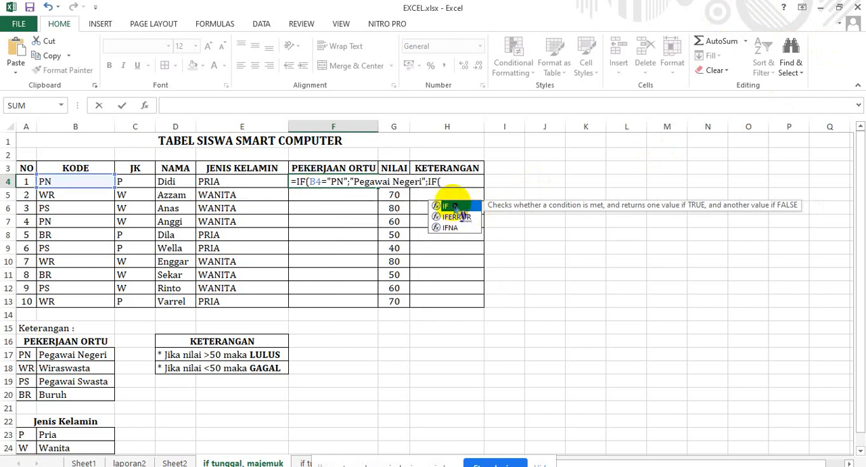
Nest a second IF as the value if false in the F4 formula, with the condition B4="WR".
key("Tab")
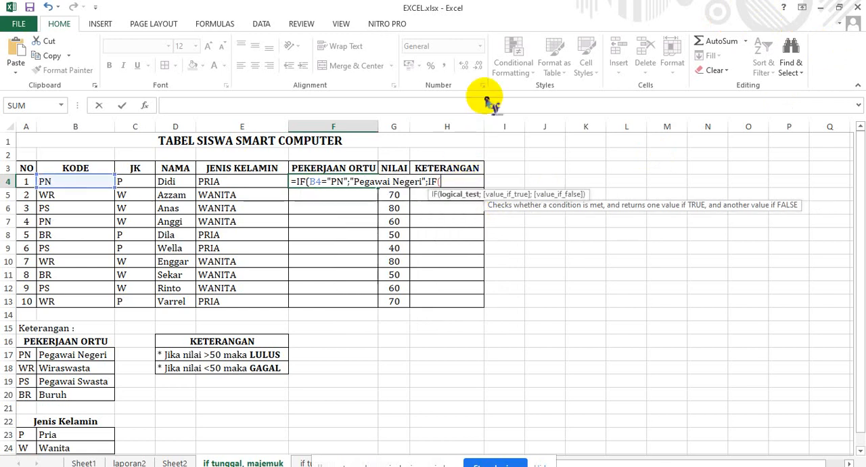
left_click(84, 184)
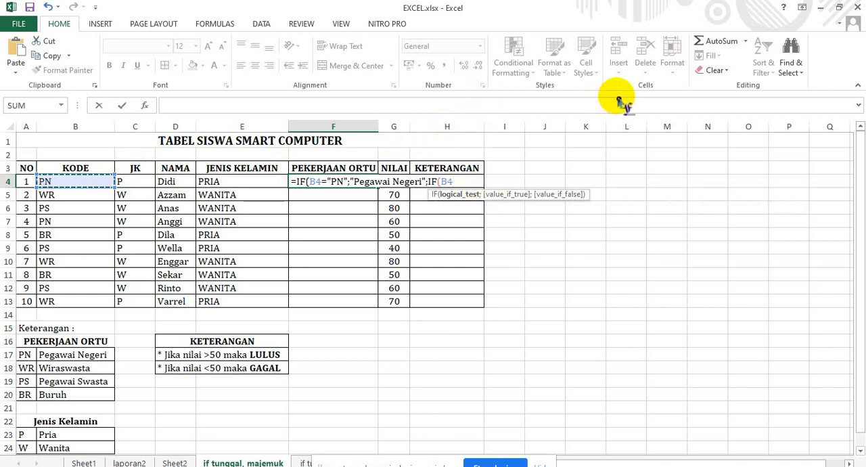
type("=")
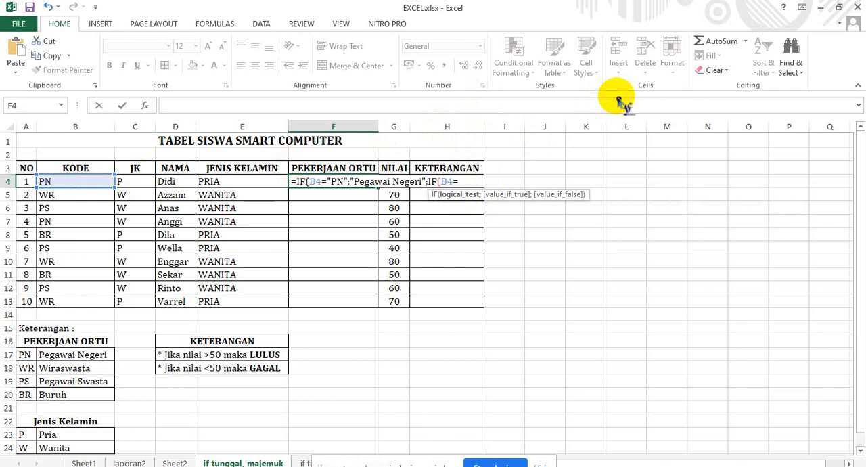
type("\"wr")
key("BackSpace")
type("WR\";")
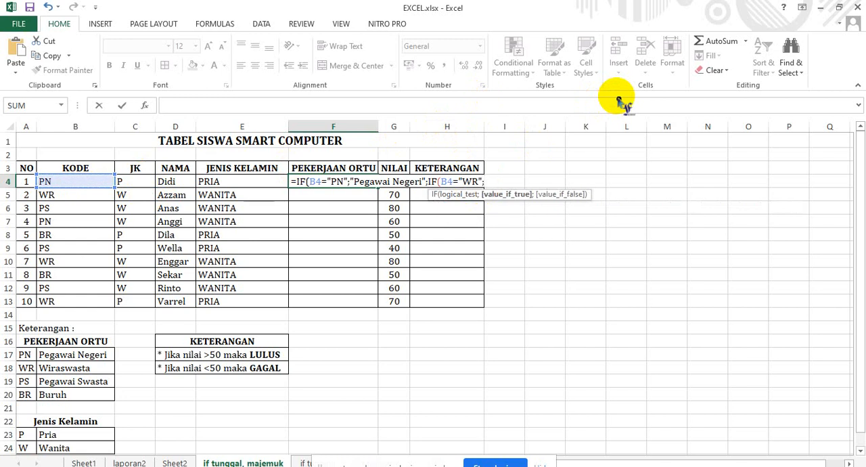
type("\"Wiraswasta\";if")
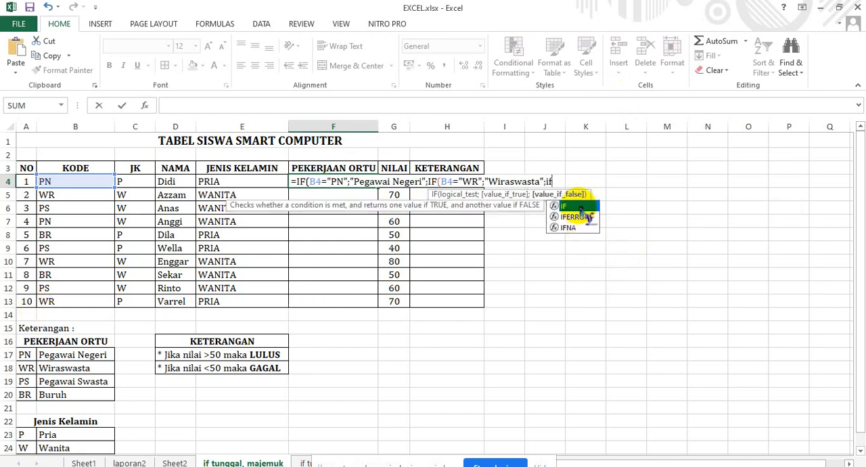
Nest a third IF as the second IF's value if false in F4, with the condition B4="PS".
key("Tab")
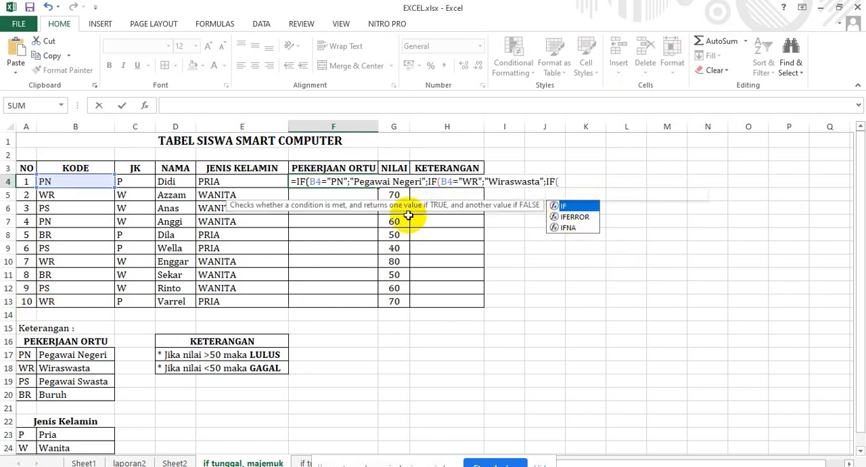
left_click(74, 181)
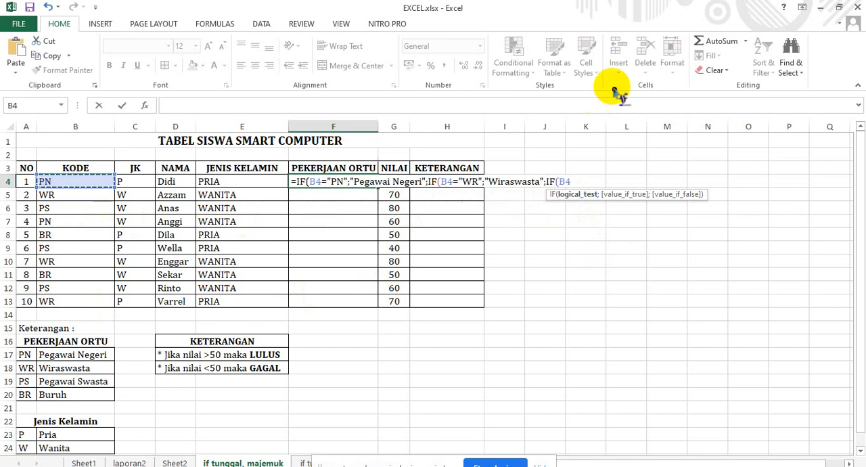
type("=\"")
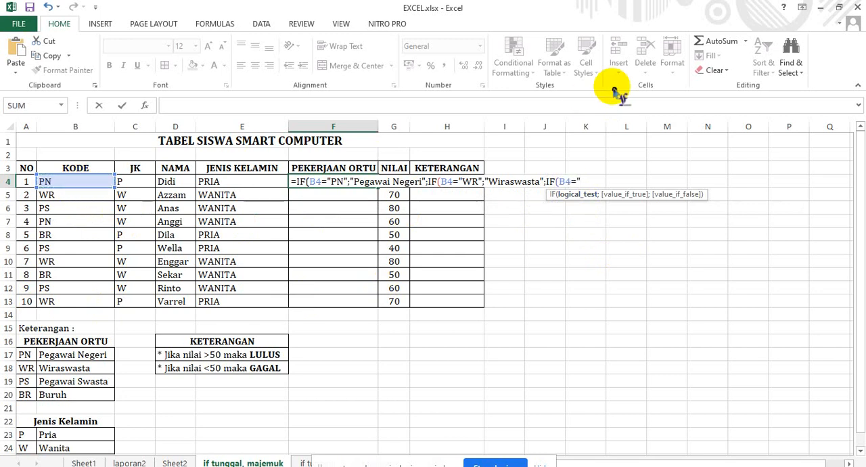
type("ps")
key("BackSpace")
type("PS\";\"")
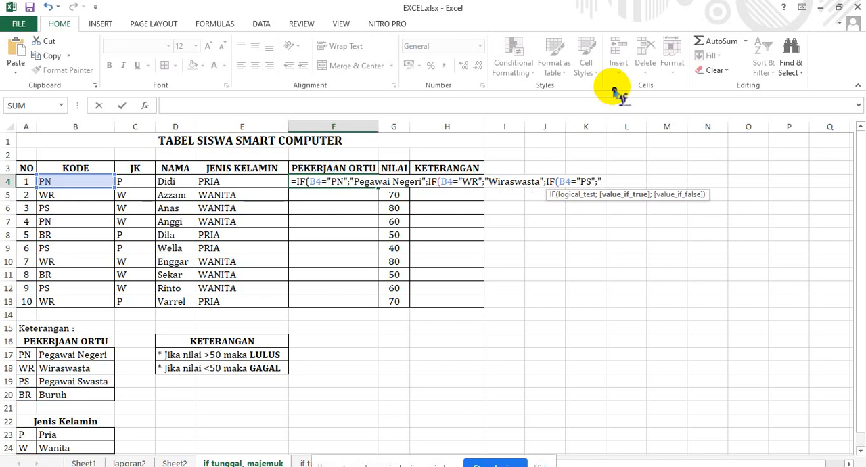
type("PEGAWAI")
Add "Pegawai Swasta" as the value if true of the third IF in F4.
key("BackSpace")
key("BackSpace")
key("BackSpace")
key("BackSpace")
key("BackSpace")
key("BackSpace")
key("BackSpace")
type("egawai Swasta")
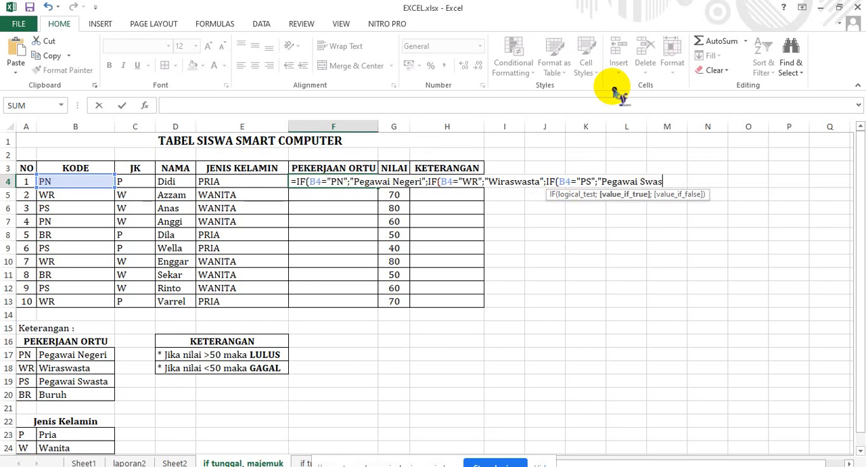
type("\";")
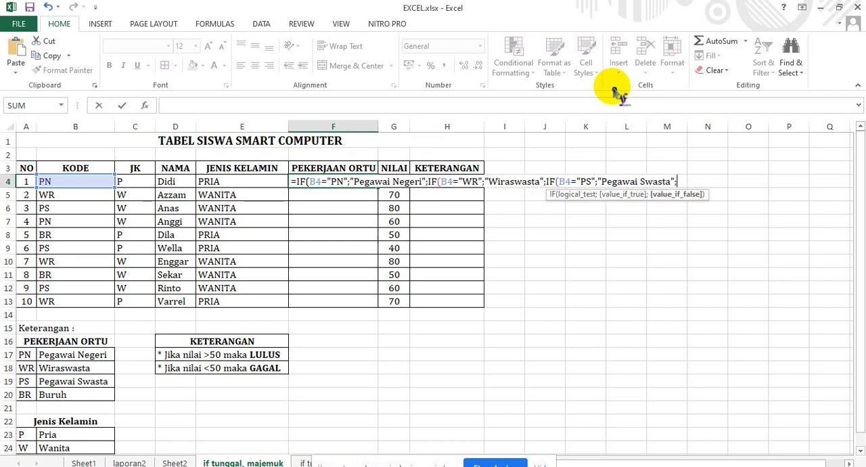
type("\"")
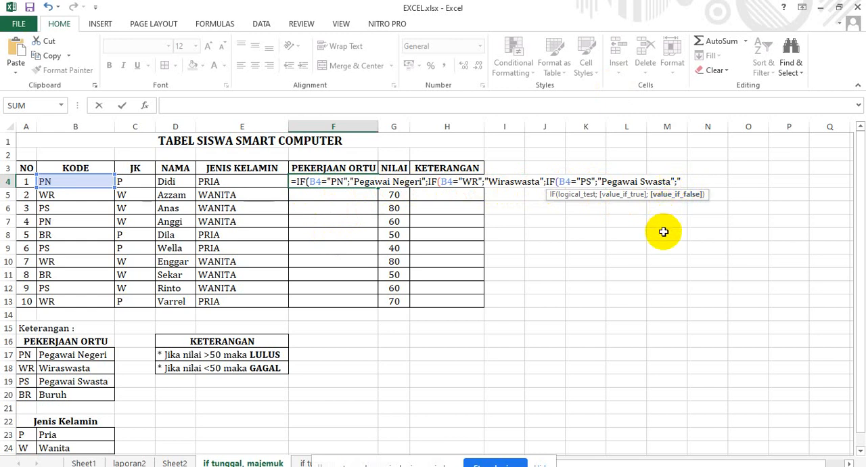
Finish the F4 formula with "Buruh" as the last value if false, close all three IFs and enter it.
type("b")
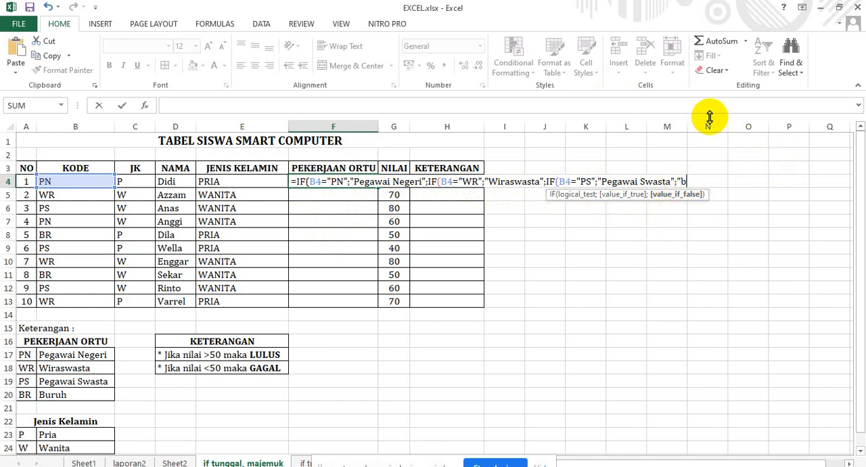
key("BackSpace")
type("Buruh\"))")
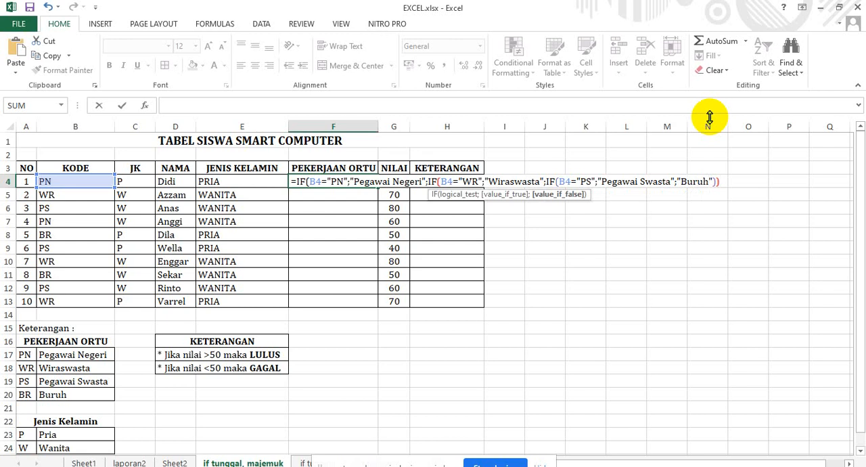
type(")")
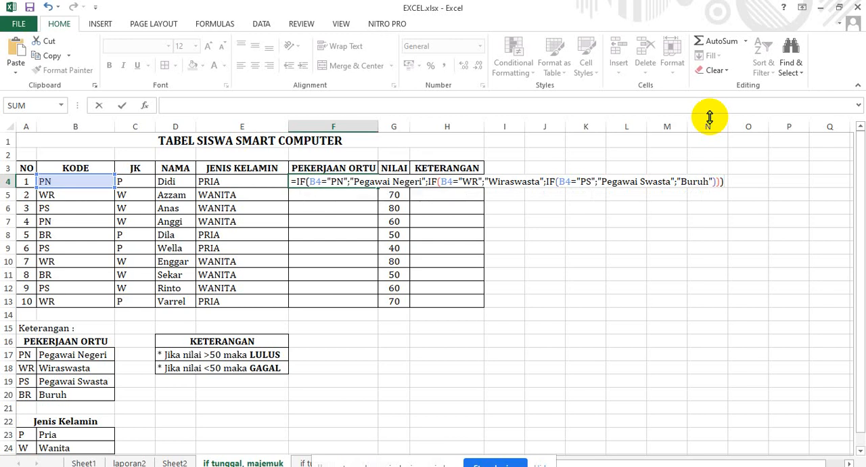
key("Return")
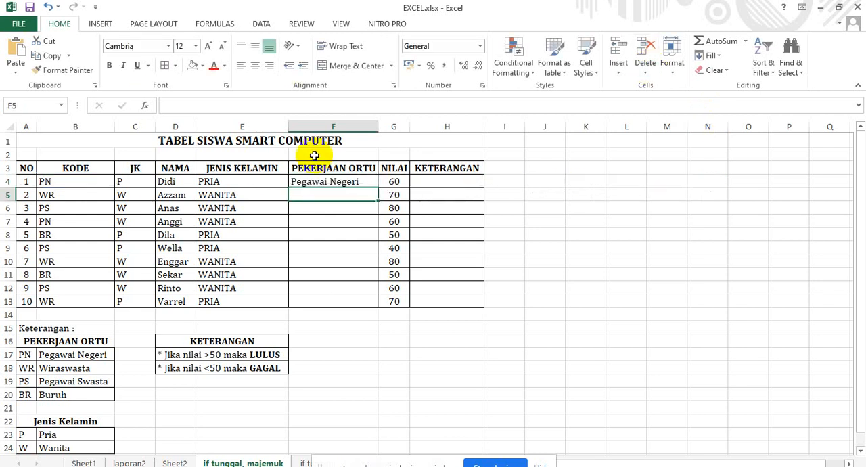
Open the nested IF formula in F4 and review its arguments.
left_click(339, 180)
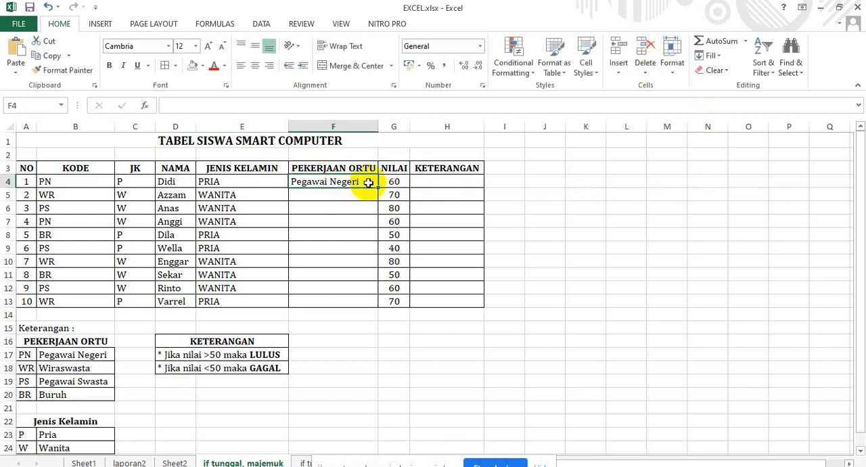
double_click(367, 181)
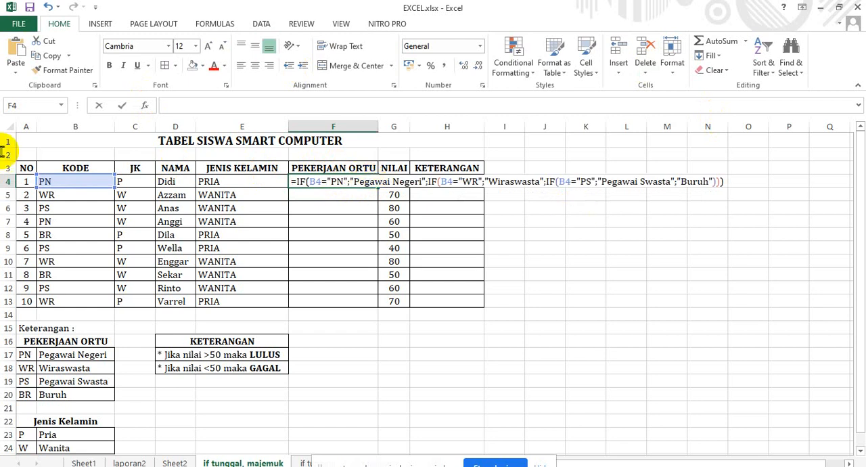
left_click(498, 180)
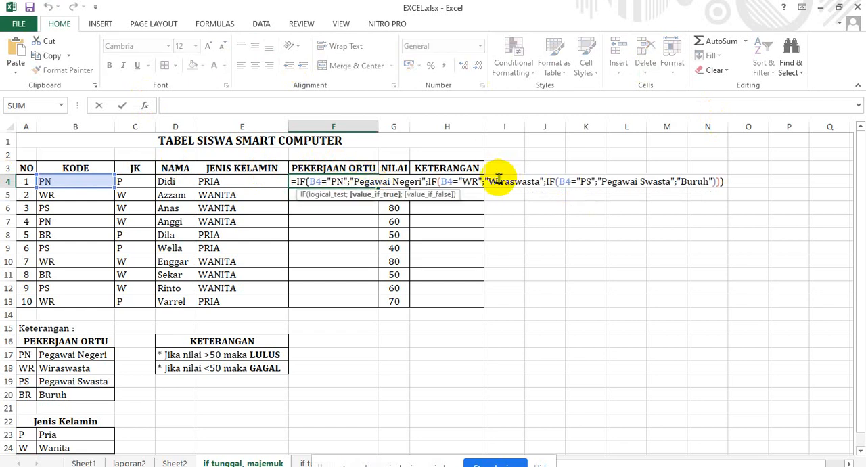
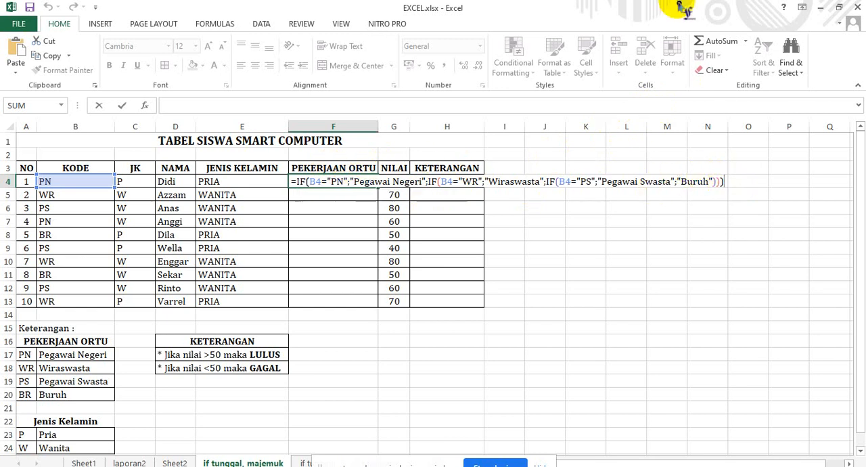
key("Return")
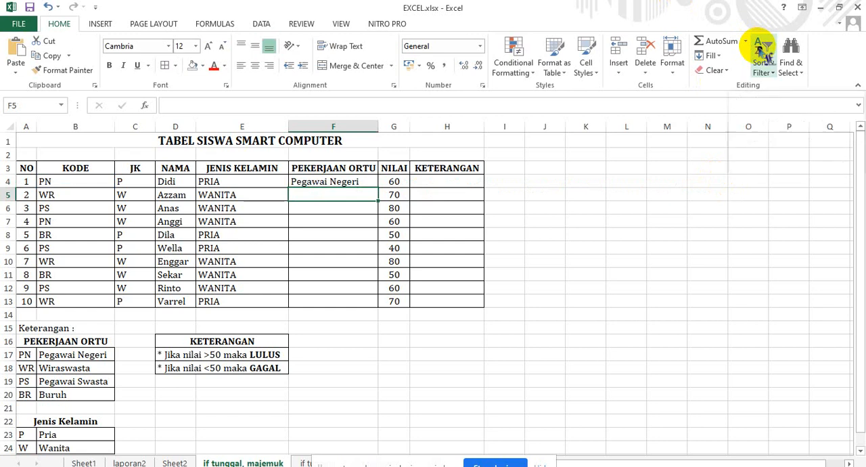
type("=")
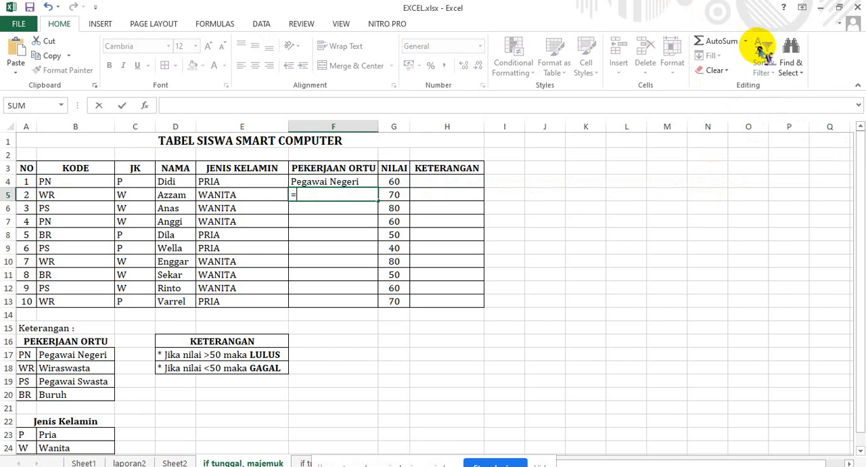
type("i")
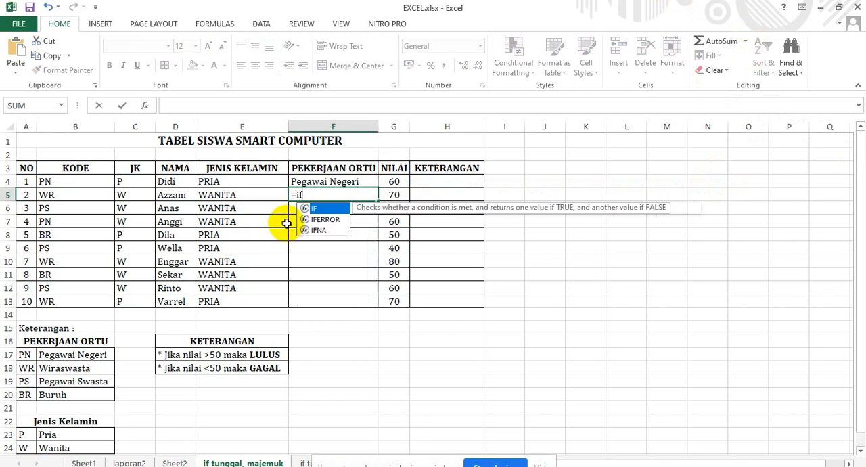
double_click(329, 208)
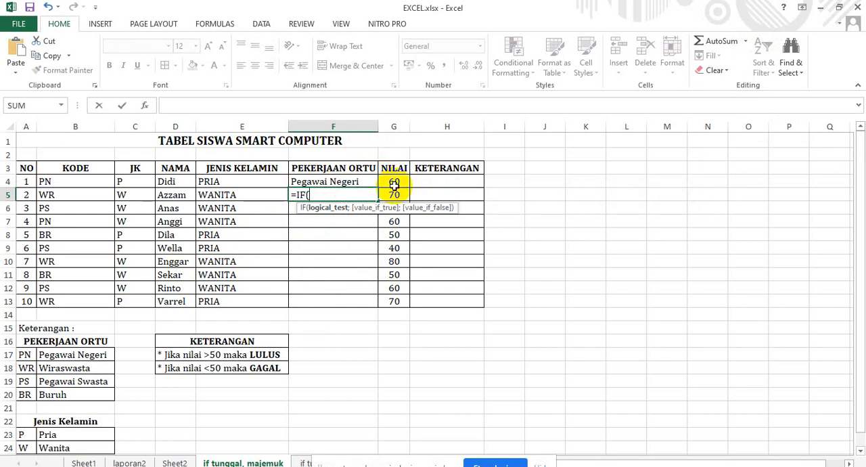
left_click(82, 193)
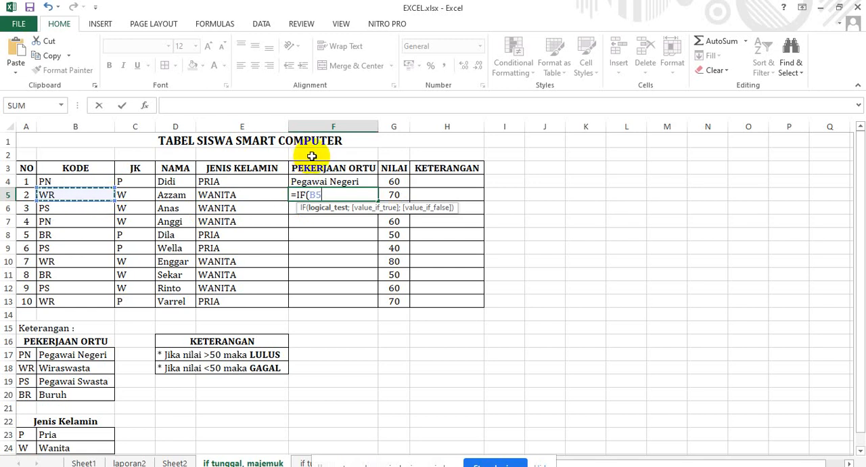
type("=")
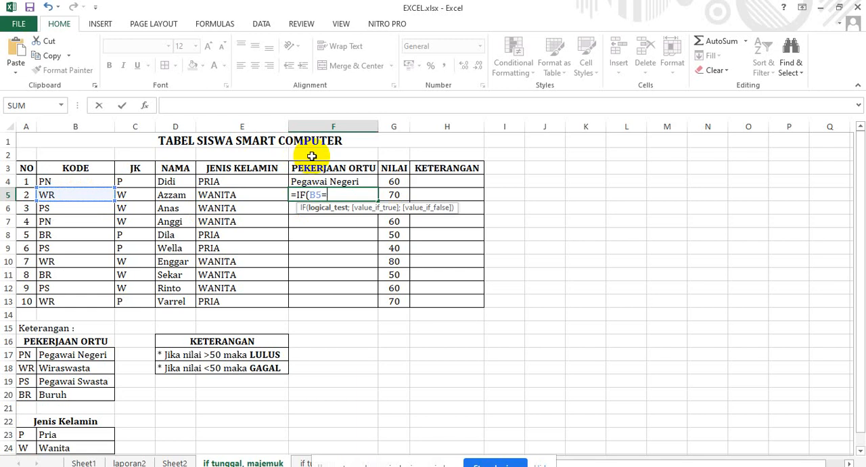
type("\"w")
key("BackSpace")
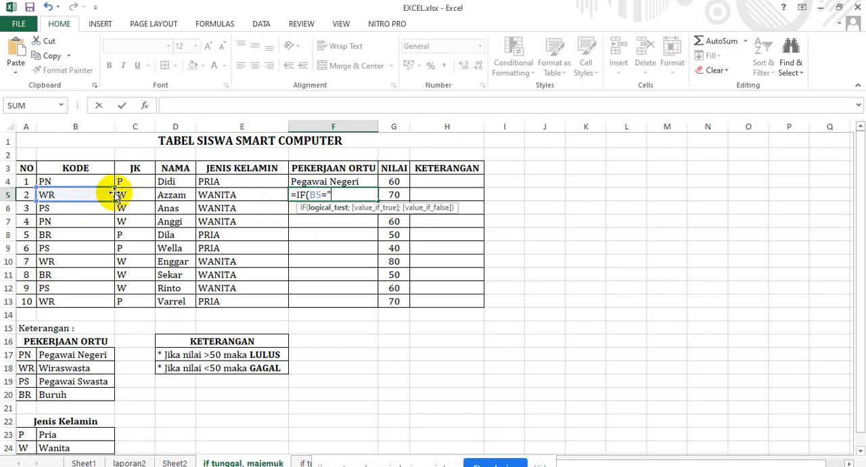
key("BackSpace")
key("BackSpace")
key("BackSpace")
key("BackSpace")
key("BackSpace")
key("BackSpace")
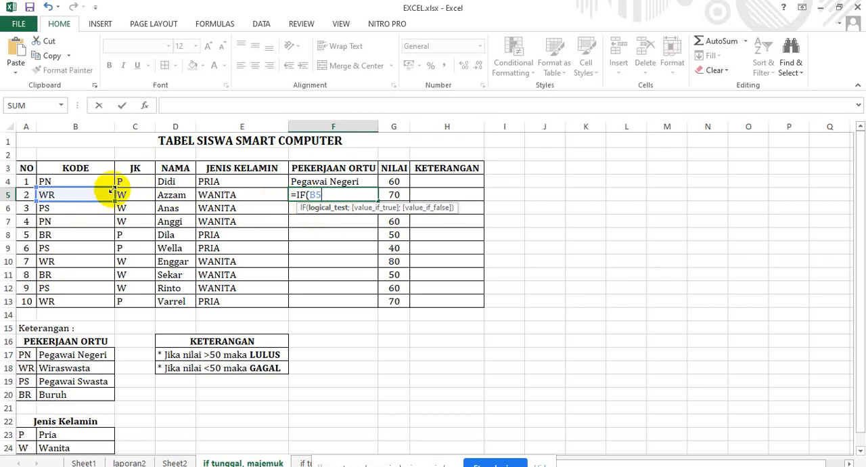
key("BackSpace")
key("BackSpace")
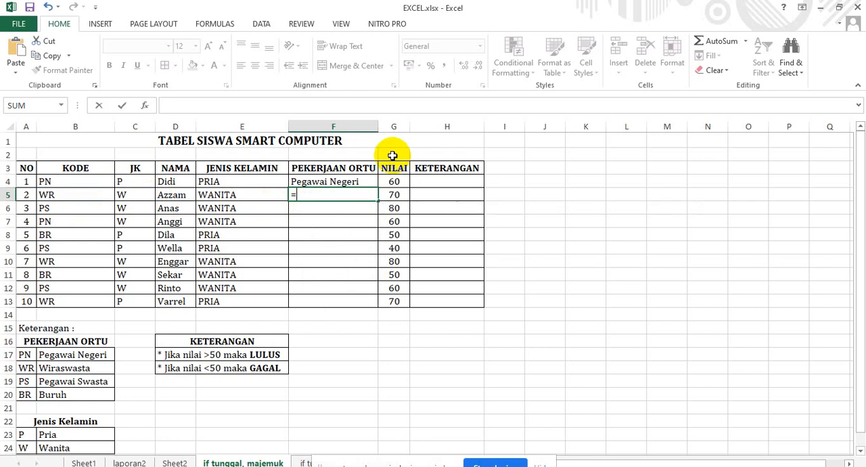
key("Escape")
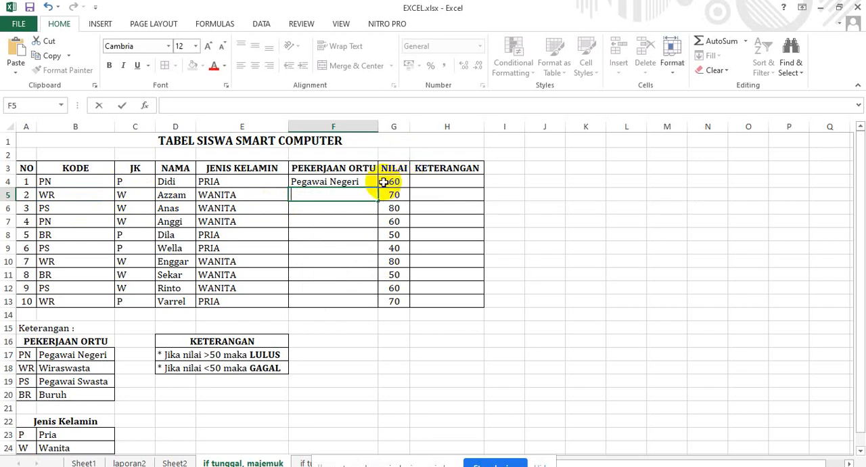
Review the nested IF formula in F4, try filling it down to F13, and undo the fill.
left_click(371, 179)
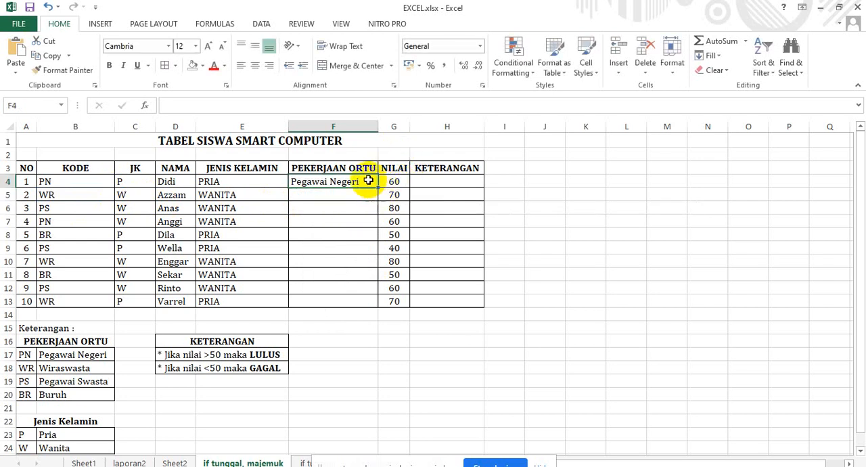
double_click(367, 180)
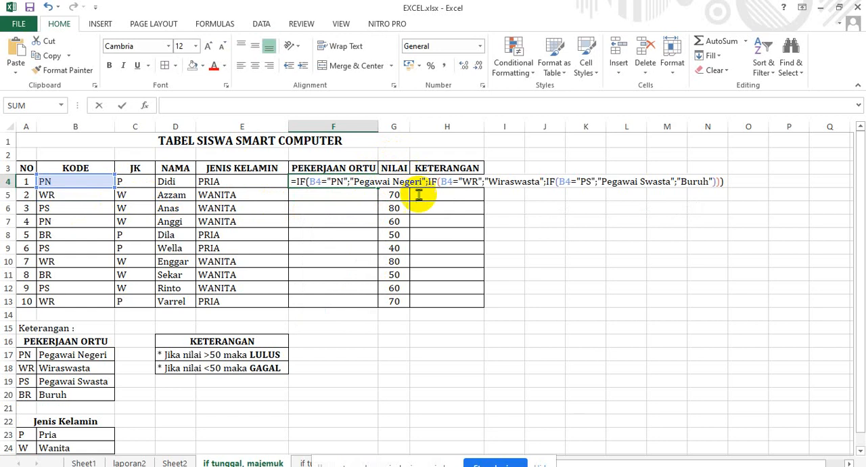
key("Escape")
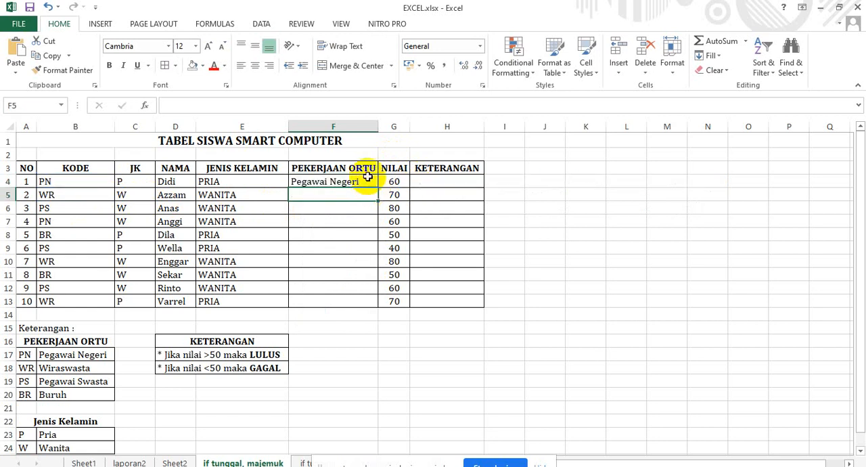
double_click(377, 188)
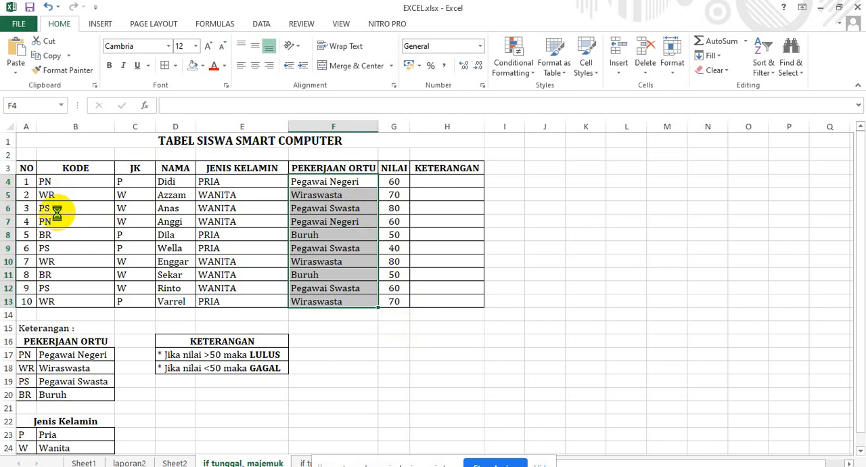
key("ctrl+z")
Start an IF formula in F5 with the condition B5="PN".
left_click(350, 193)
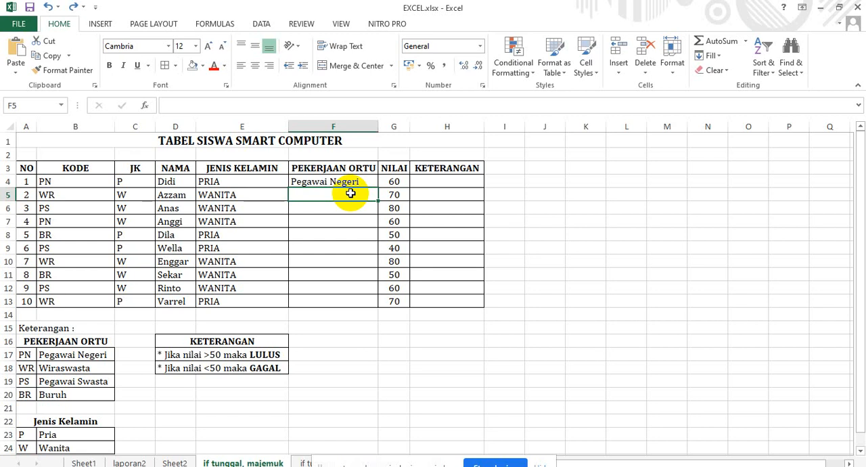
type("=")
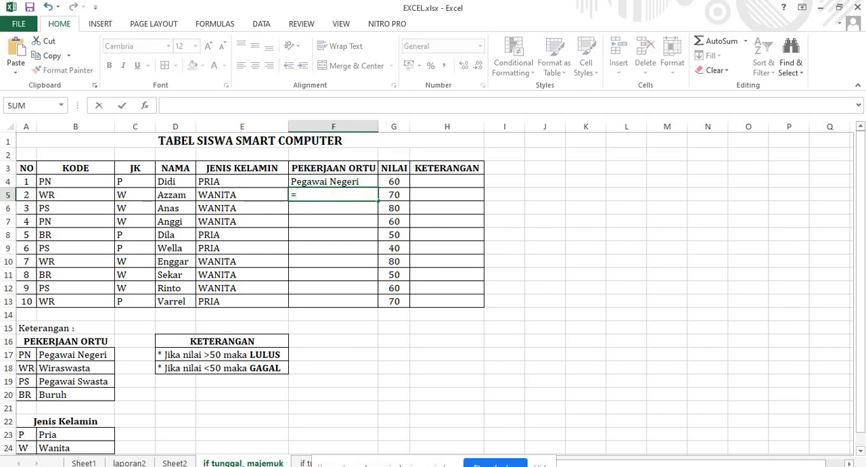
type("IF(")
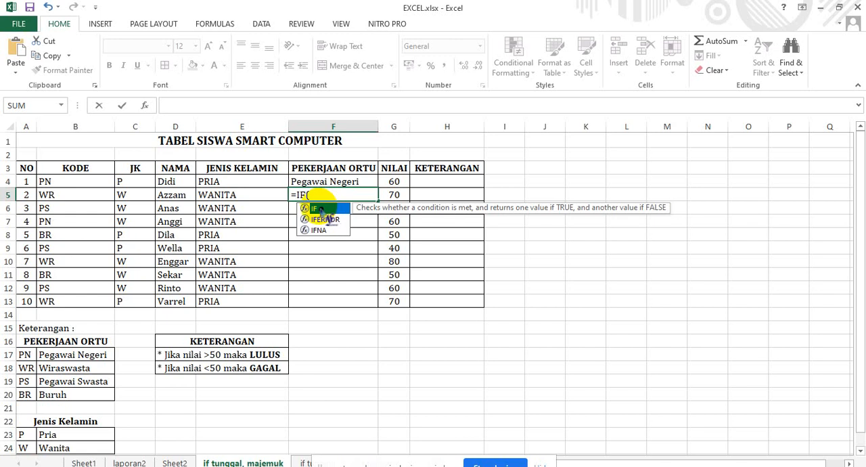
double_click(321, 209)
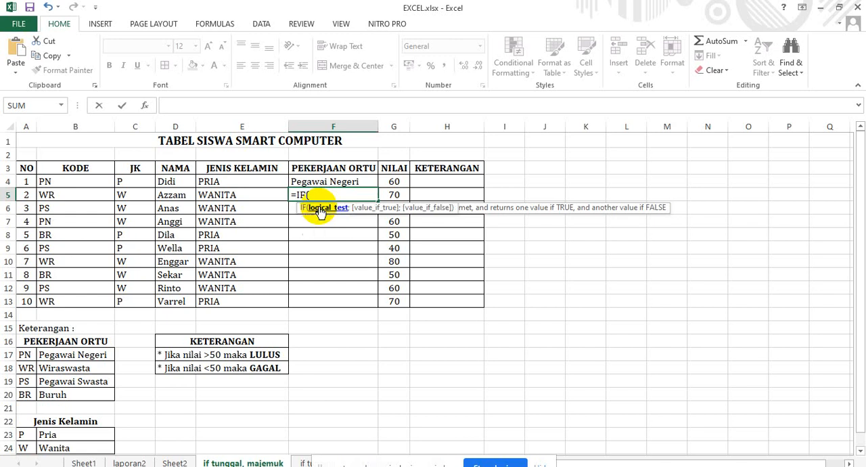
left_click(59, 196)
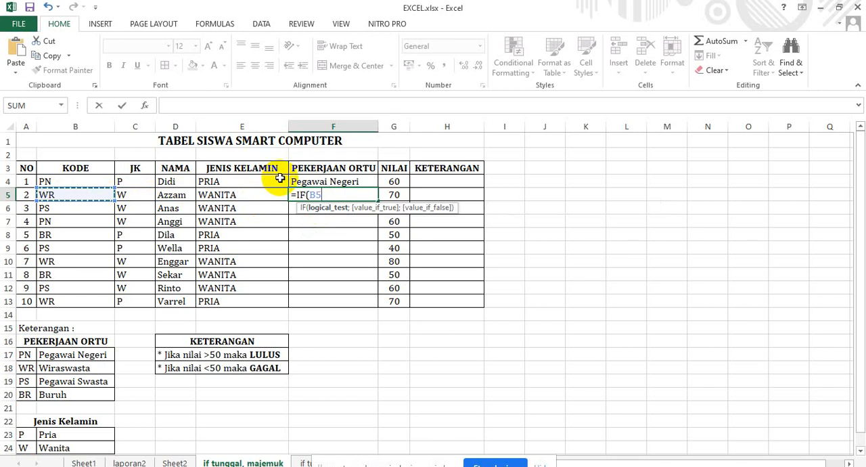
type("=")
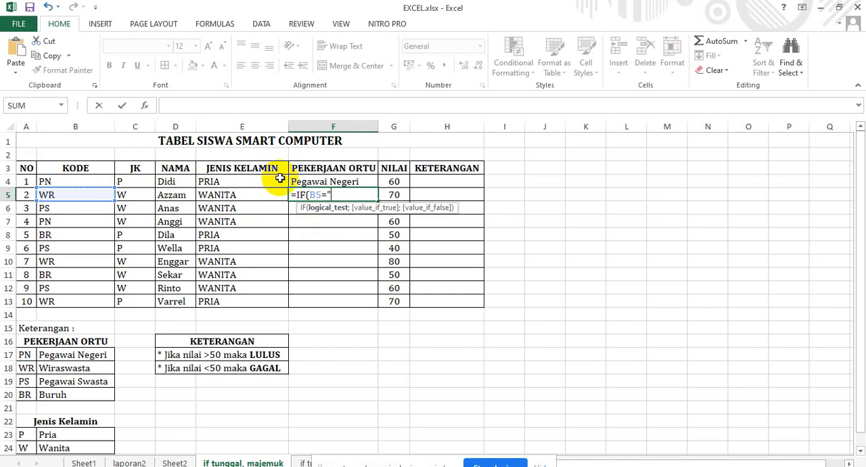
type("PN\";")
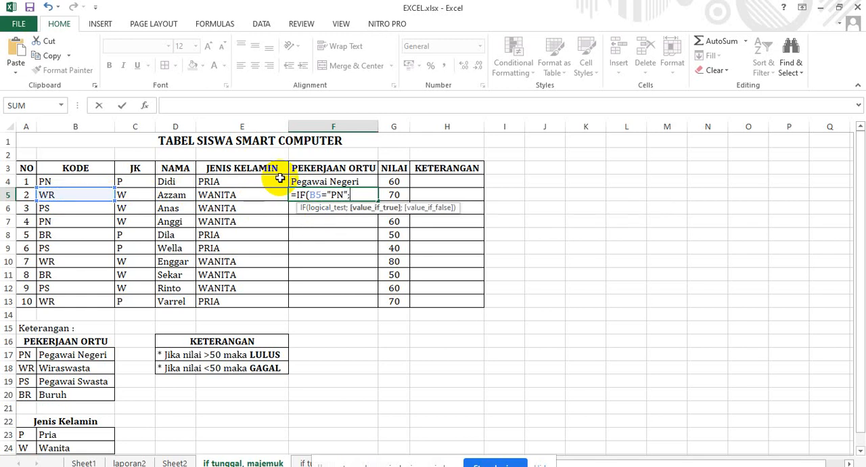
type("\"Pegawai Negeri")
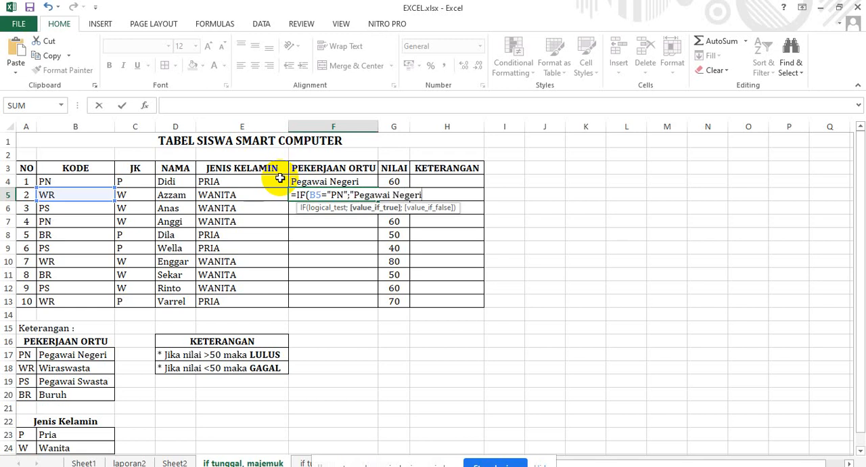
type("\";")
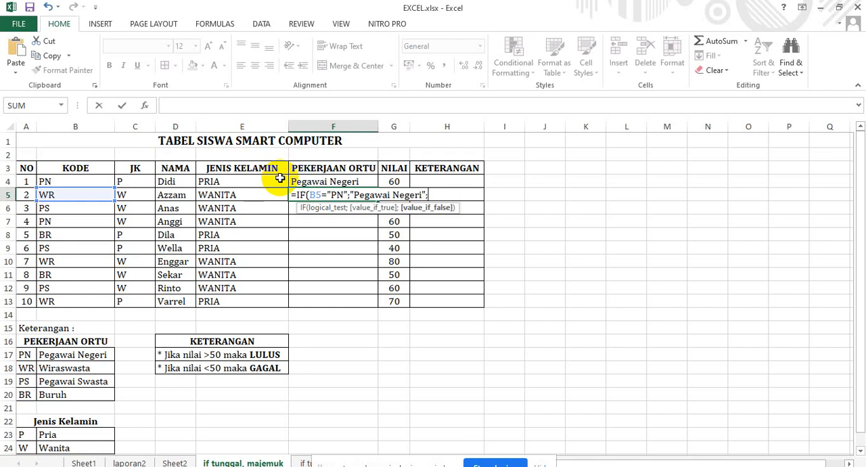
Nest a second IF as the first IF's value if false in F5, with the condition B5="WR".
type("=")
key("BackSpace")
type("i")
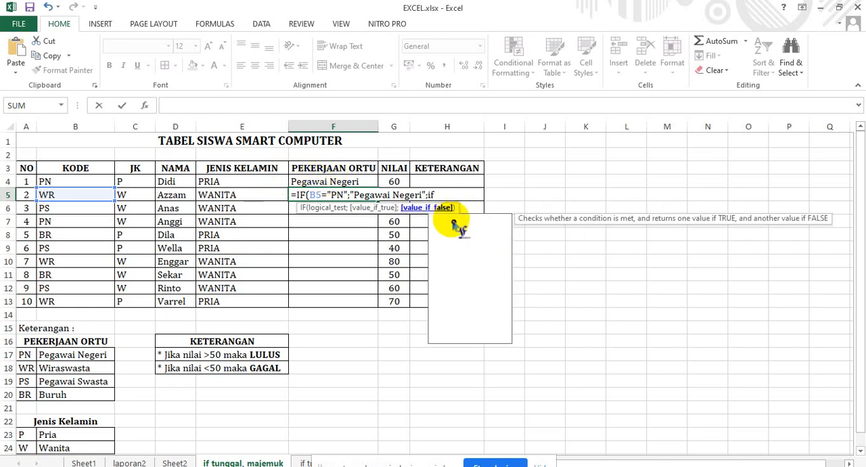
type("f")
double_click(453, 218)
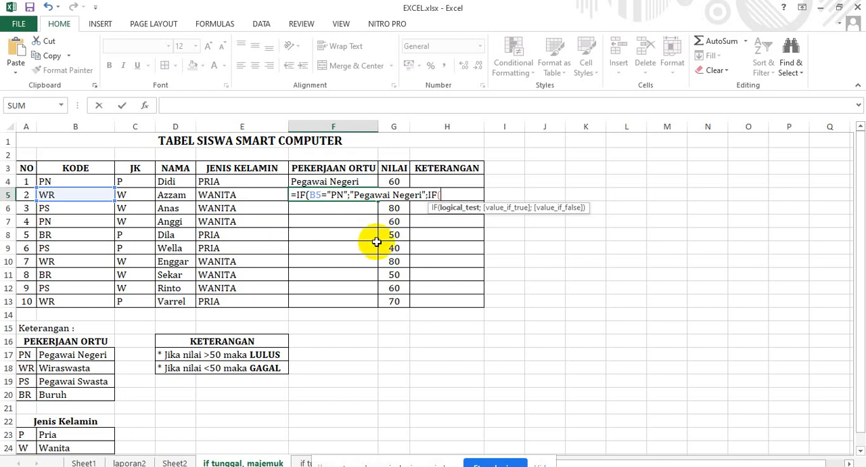
type("\"")
key("BackSpace")
left_click(97, 194)
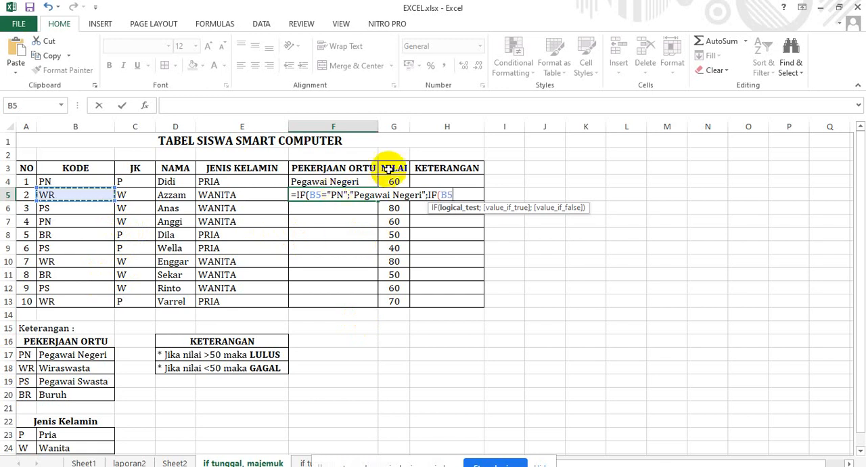
type("=")
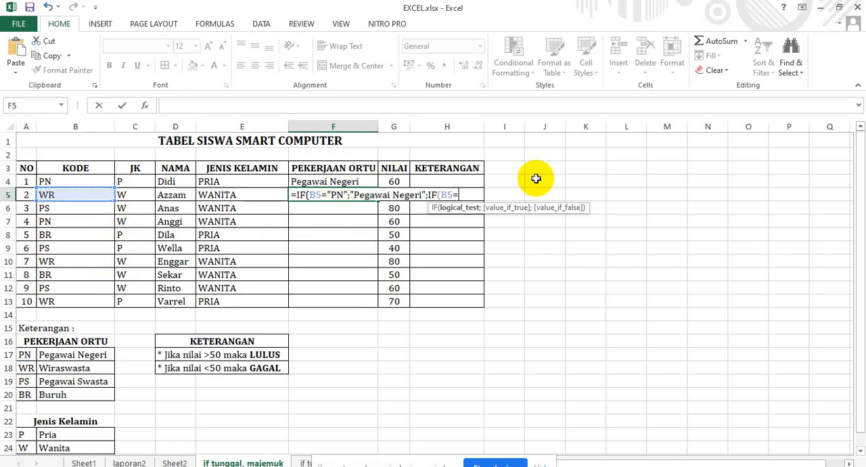
type("\"wr\"")
key("BackSpace")
key("BackSpace")
type("WR\";W")
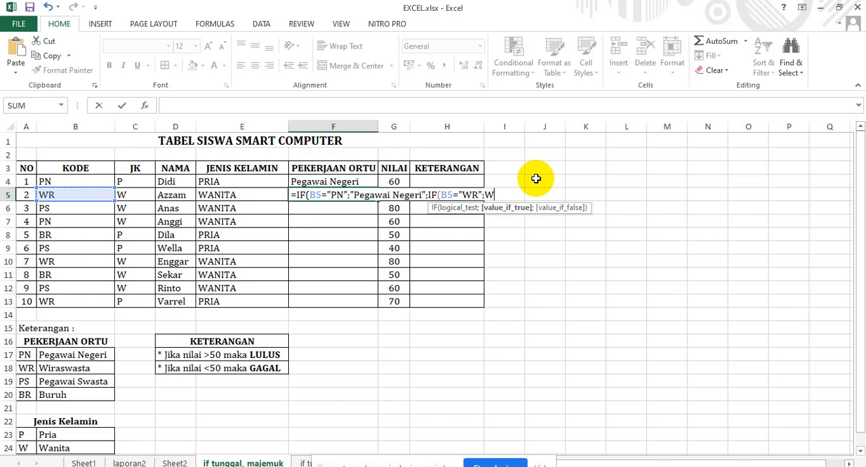
Add "Wiraswasta" as the value if true of the second IF in F5.
key("BackSpace")
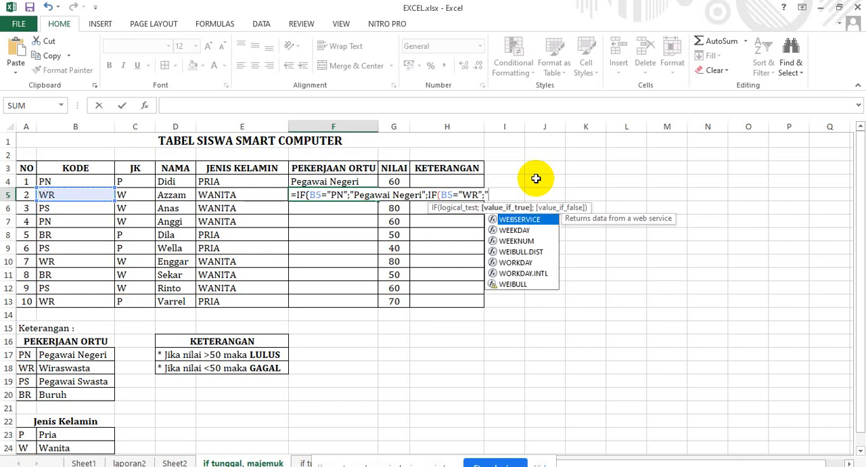
type("W")
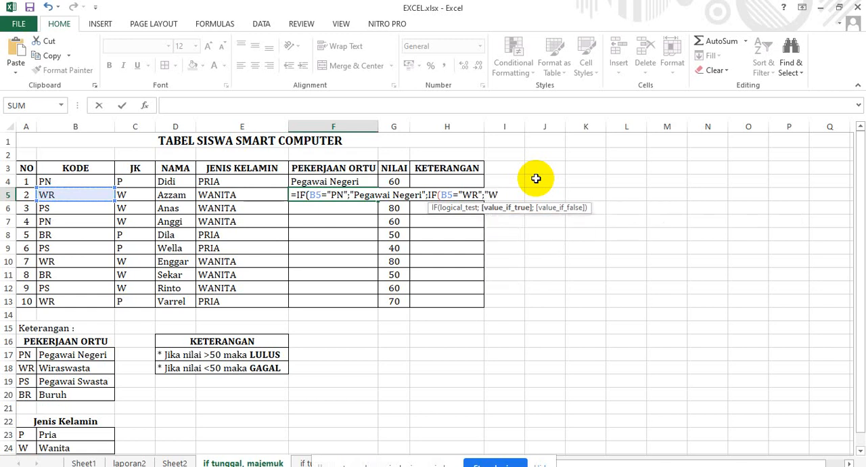
type("iraswasta\"")
Nest a third IF as the second IF's value if false in F5, with the condition B5="PS".
type(";if")
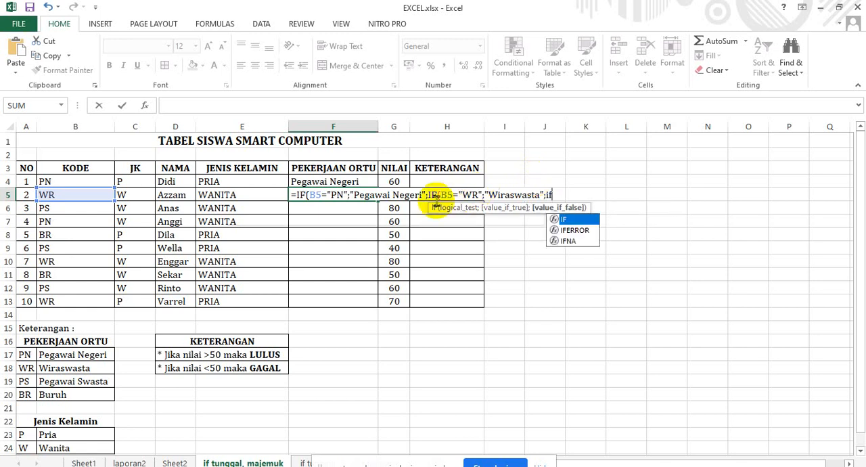
double_click(572, 220)
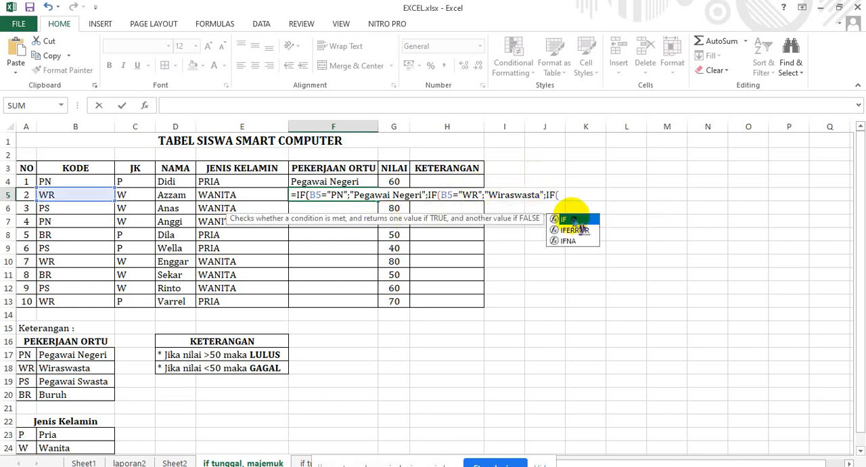
left_click(92, 195)
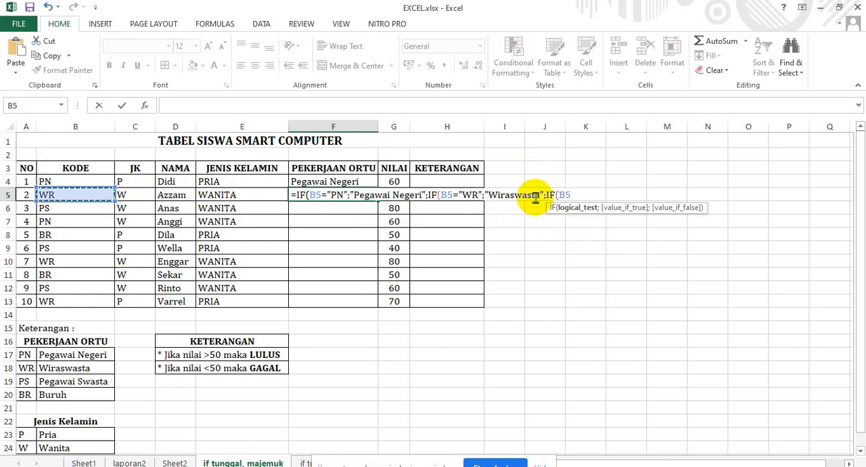
type("=")
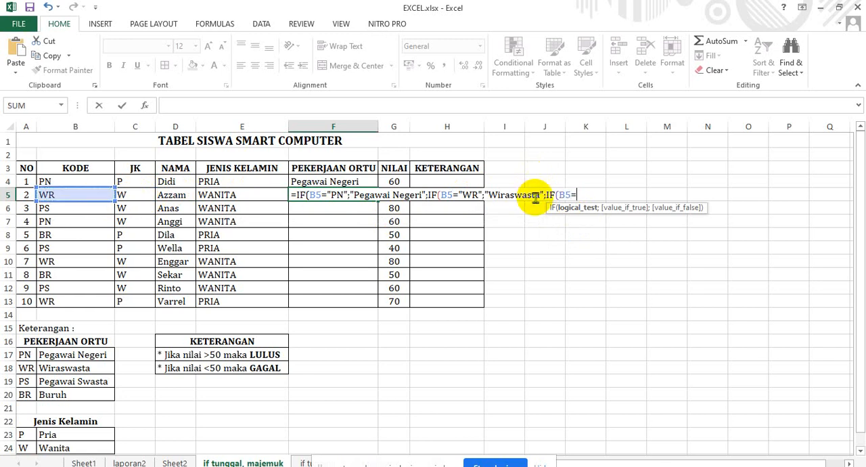
type("\"")
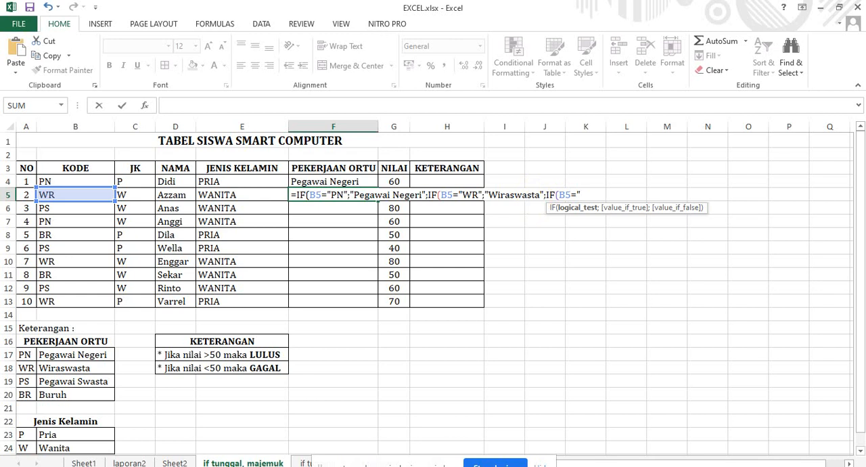
type("PS\";")
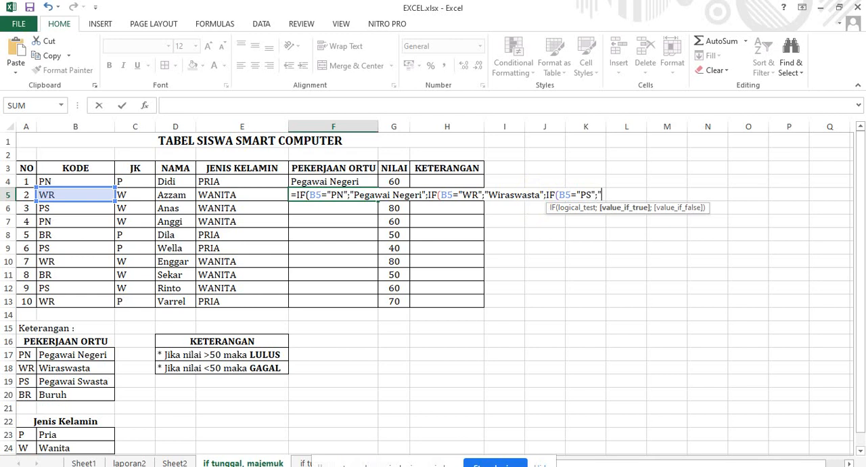
type("\"Pegawai Swata")
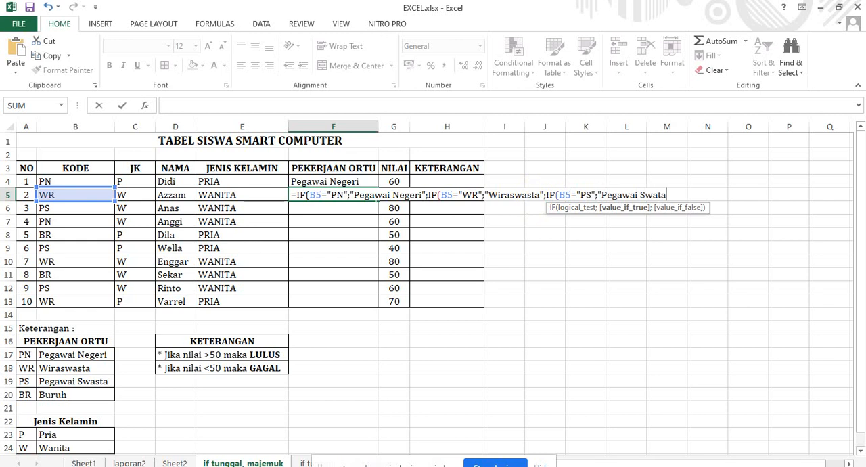
Add "Pegawai Swasta" as the value if true of the third IF in F5.
key("BackSpace")
key("BackSpace")
type("sta\";")
key("BackSpace")
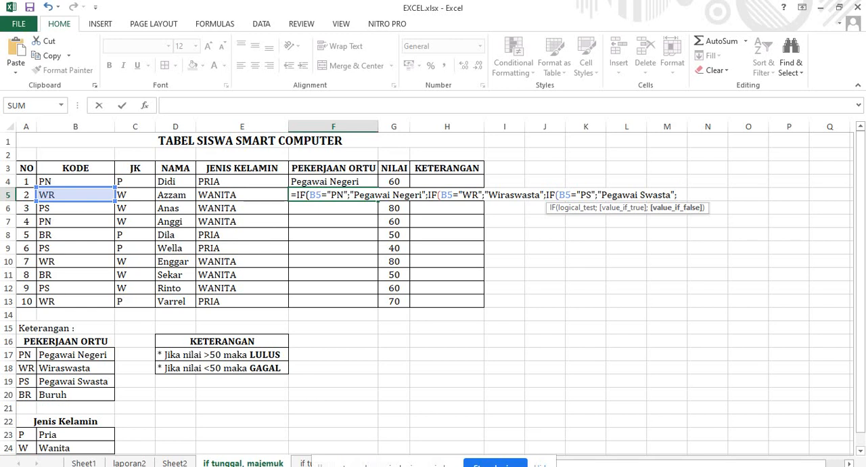
Add "Buruh" as the third IF's value if false, close all three IFs and enter the formula in F5.
type("Burugh")
type("))")
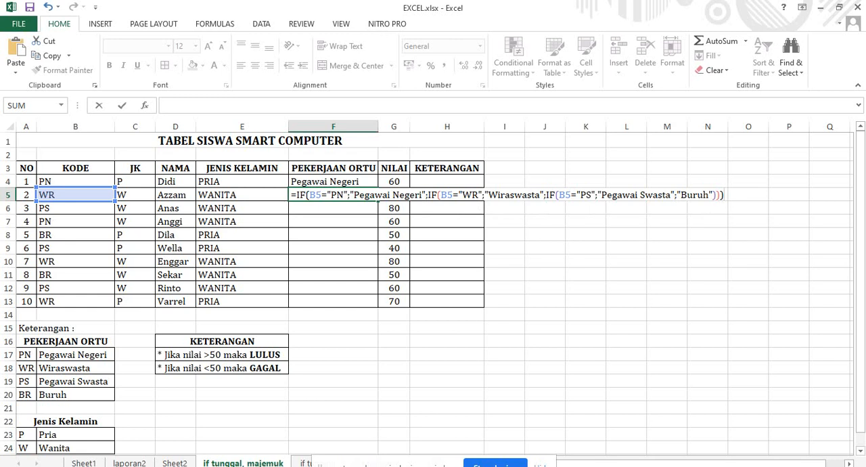
key("Return")
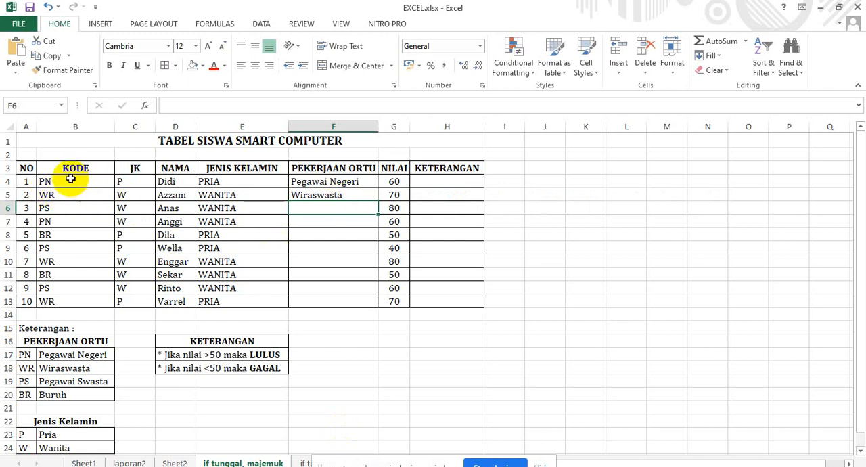
Fill the nested IF formula from F5 down the PEKERJAAN ORTU column to F13.
left_click(342, 194)
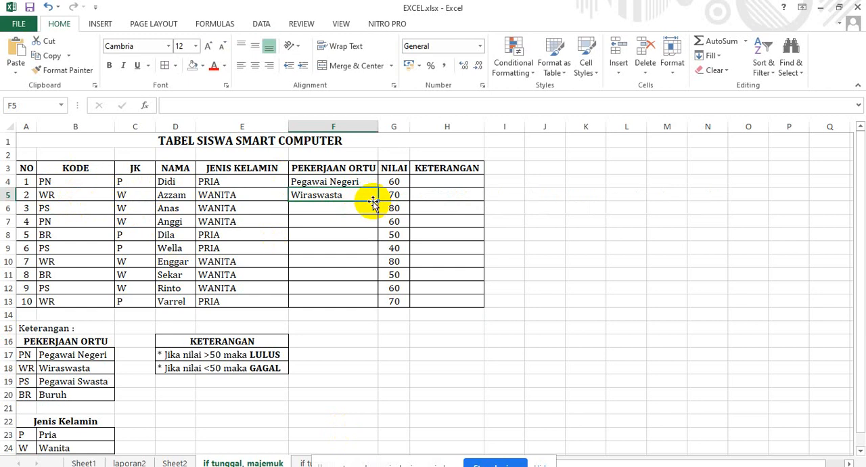
double_click(378, 202)
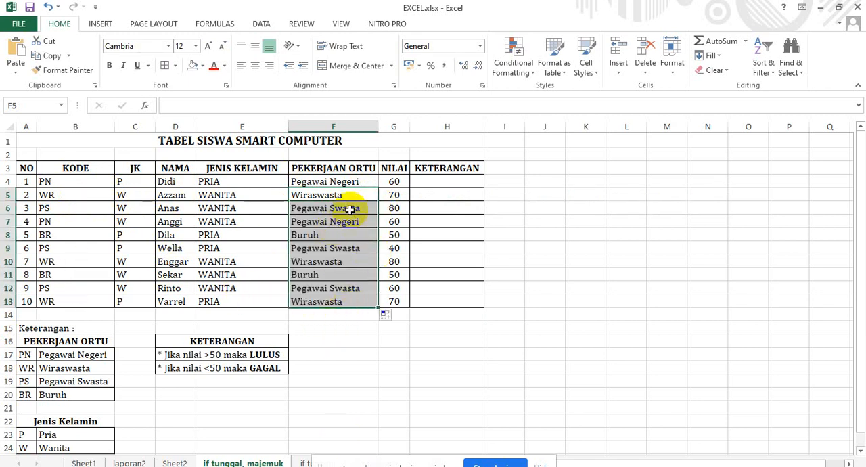
left_click(347, 181)
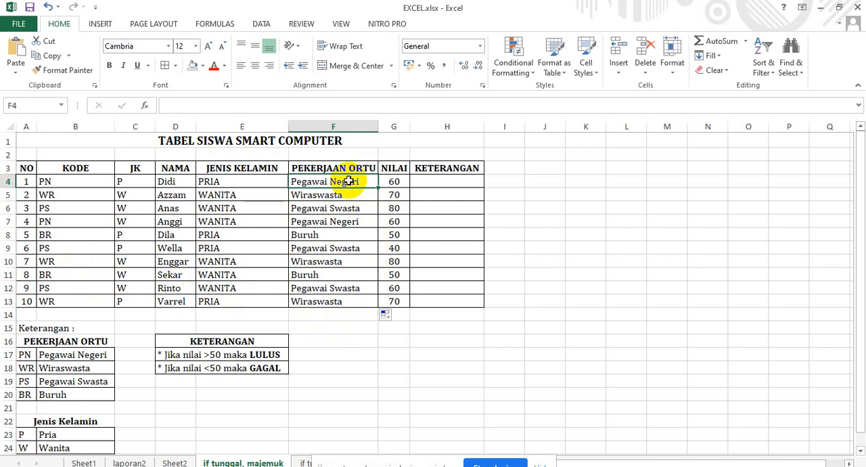
Start an IF formula in H4 under KETERANGAN with the condition G4>50.
left_click(454, 184)
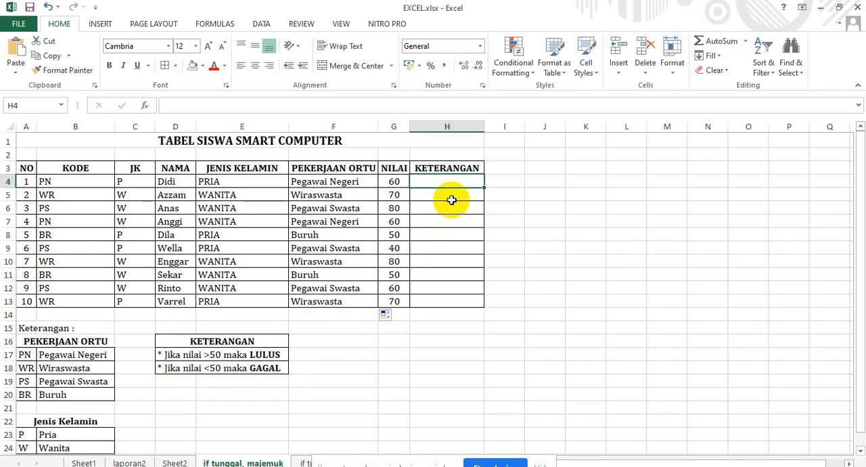
type("=")
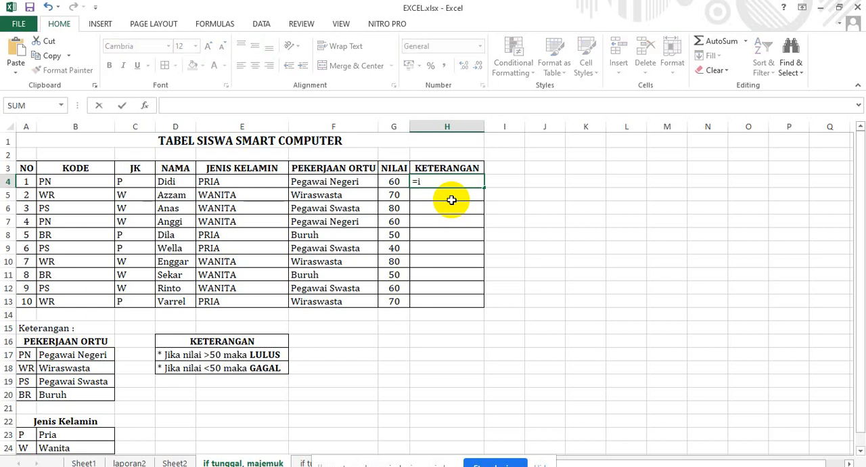
type("if")
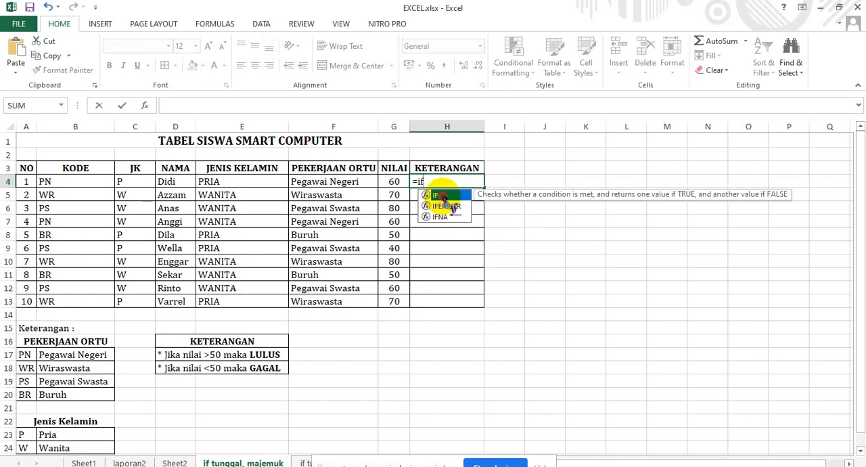
double_click(441, 195)
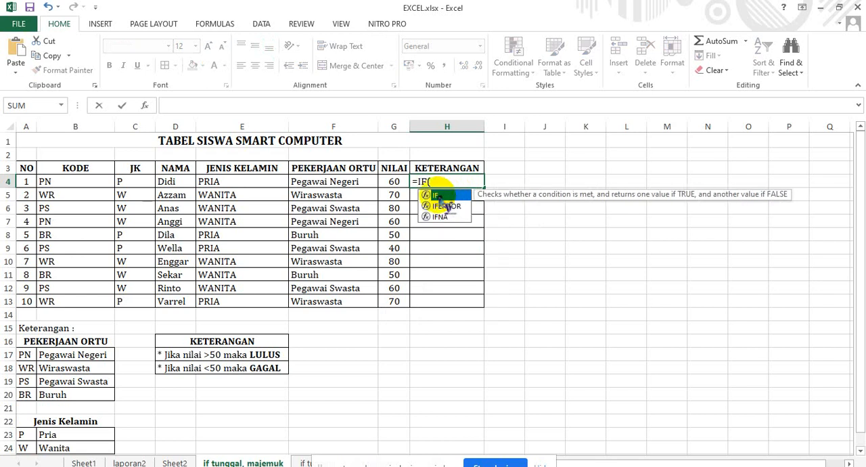
left_click(394, 180)
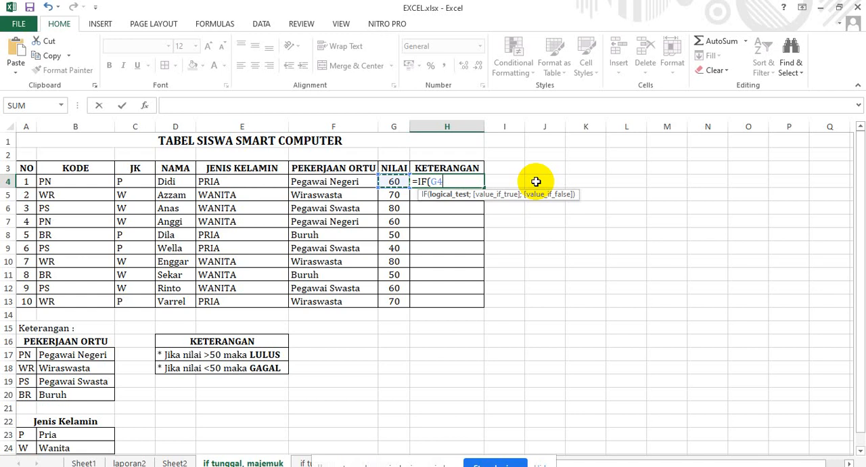
type(">5")
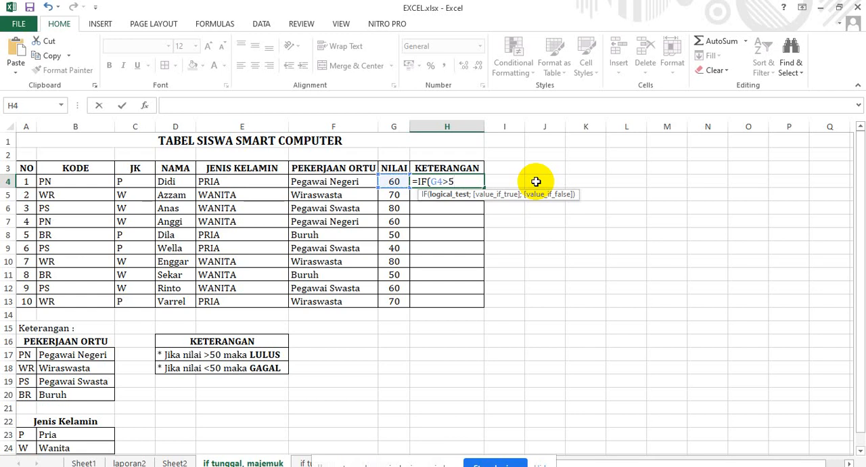
type("0;")
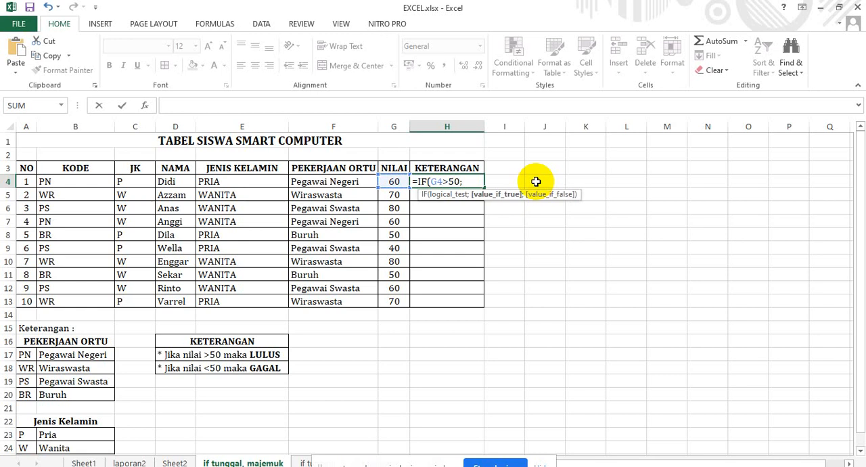
type("\"lulus\"")
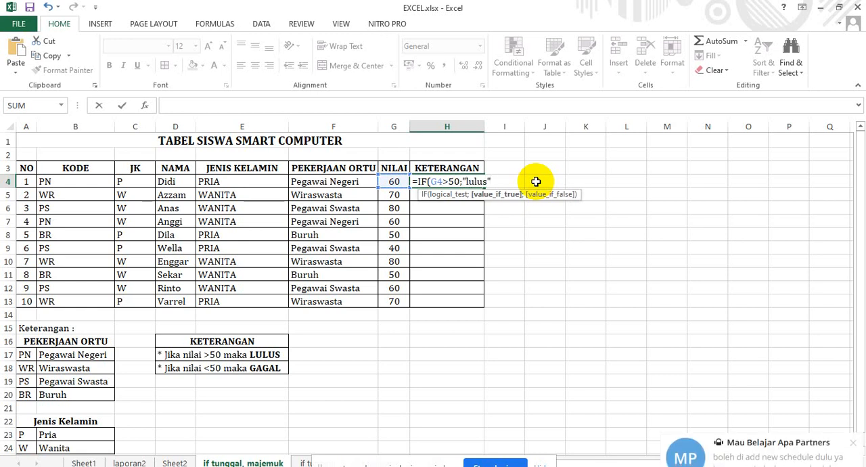
type(";")
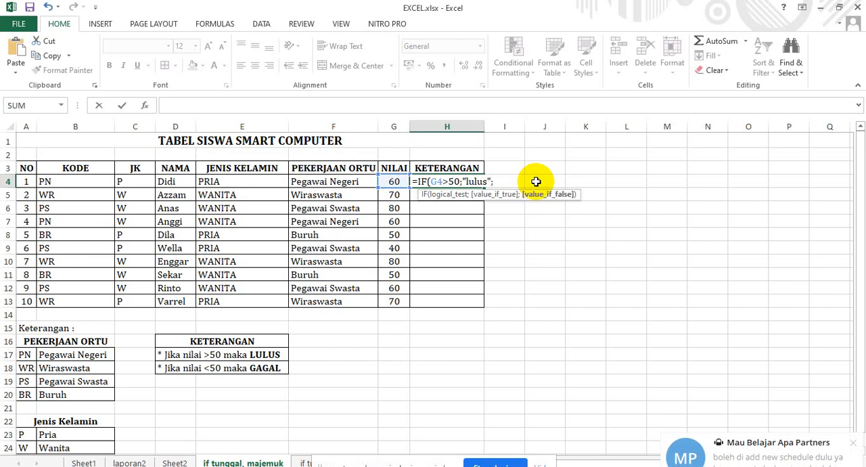
type("\"gaa")
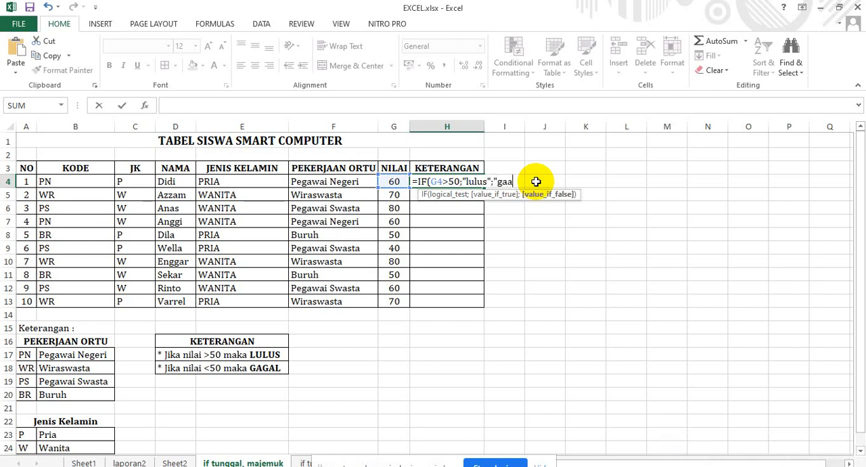
Add "gagal" as the value if false, close the IF and enter the formula in H4.
key("BackSpace")
type("gal\")")
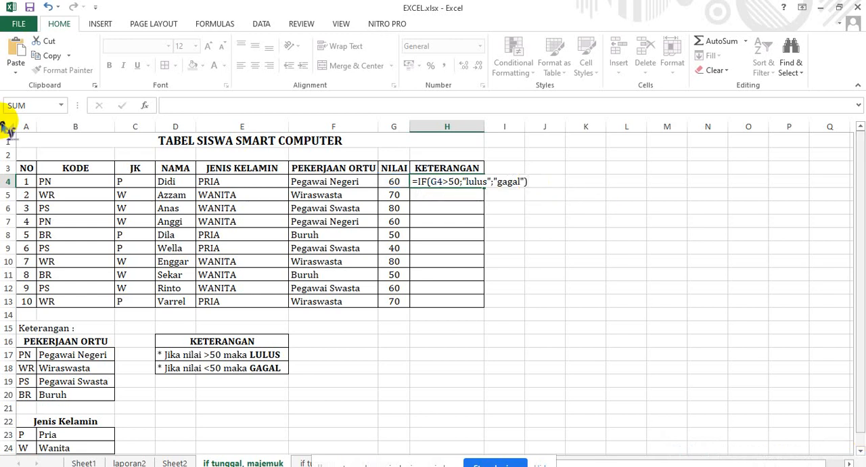
key("Return")
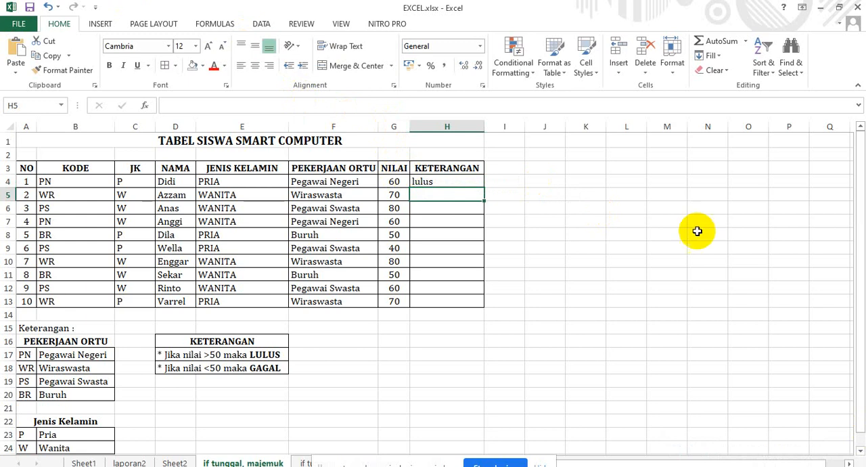
Fill the IF formula from H4 down the KETERANGAN column to H13.
left_click(451, 180)
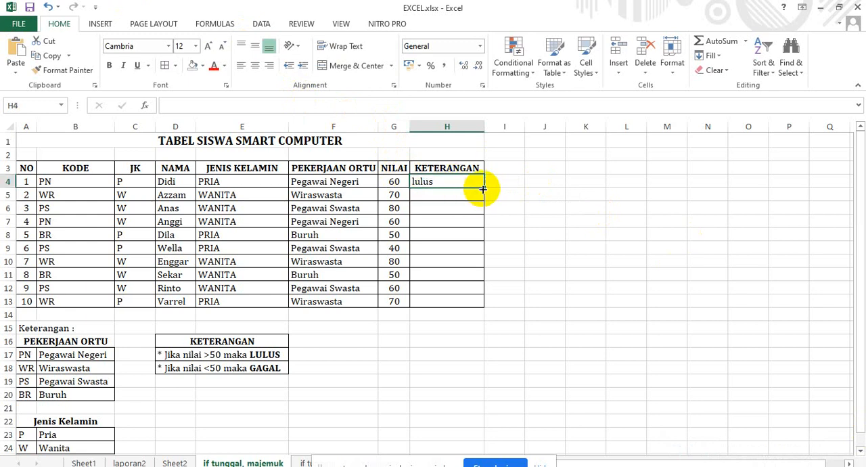
double_click(483, 188)
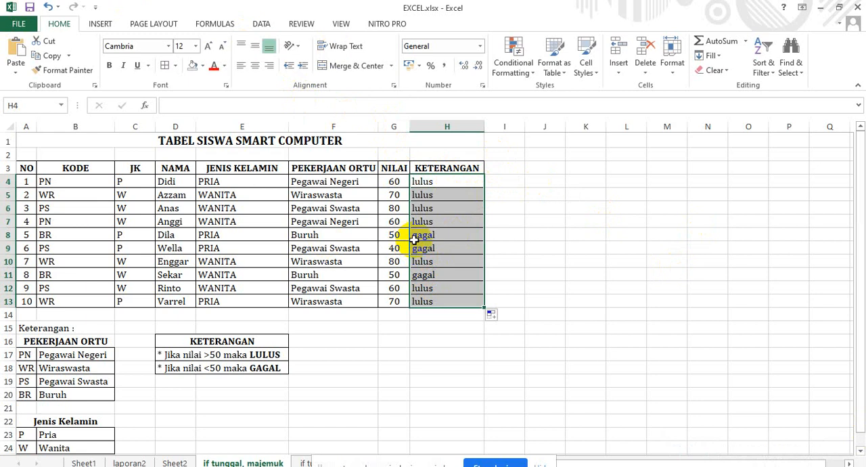
left_click(420, 274)
left_click(425, 247)
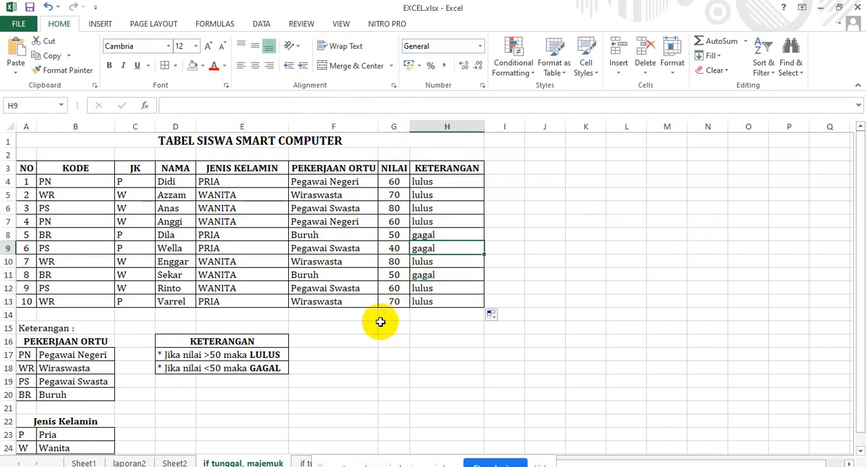
Look over the two example tables on the IF TUNGGAL sheet.
left_click(304, 461)
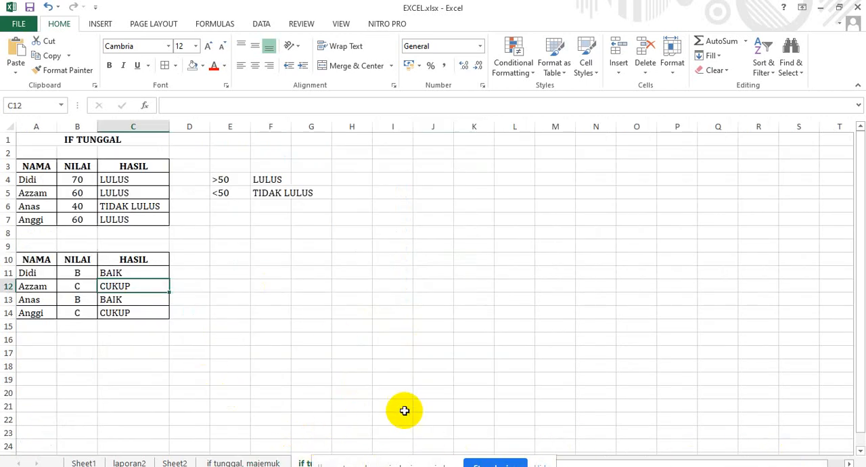
scroll(405, 410, "down", 2)
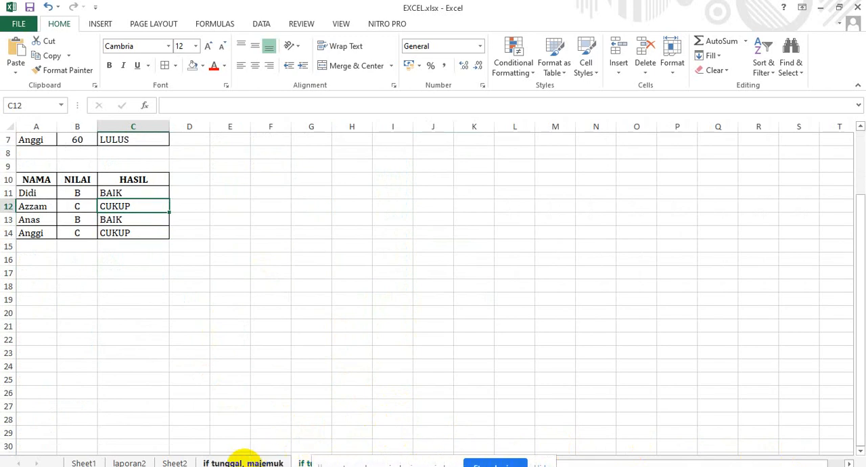
Switch to the workbook SS01S-FAB.0020.2304.xls and open its PENGOLAHAN DATA-01S sheet.
left_click(253, 464)
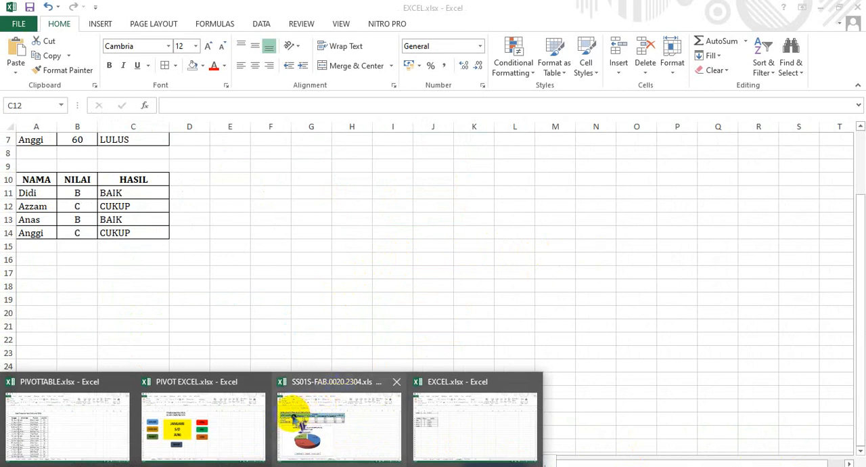
mouse_move(291, 422)
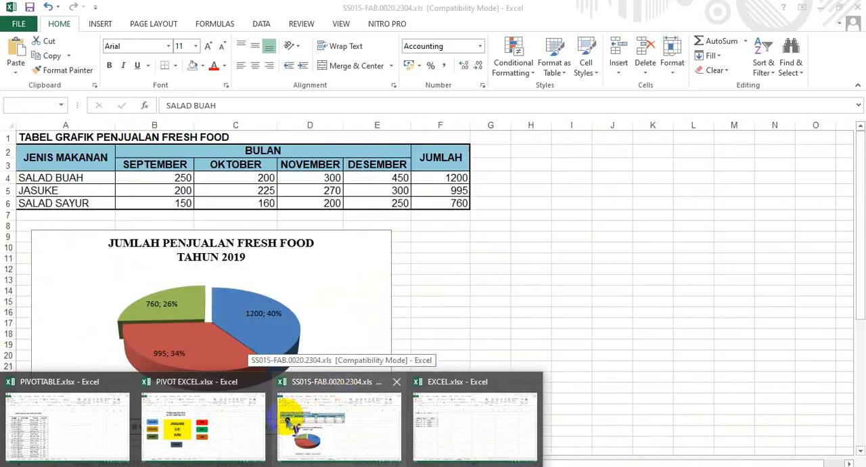
left_click(346, 406)
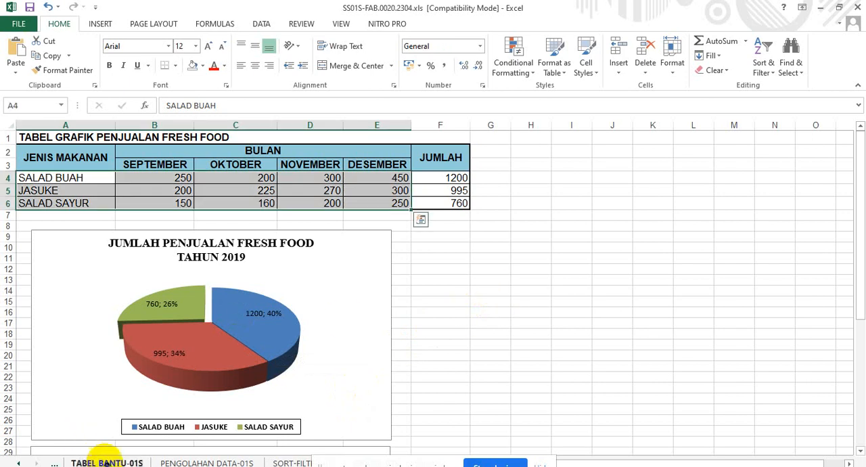
left_click(169, 456)
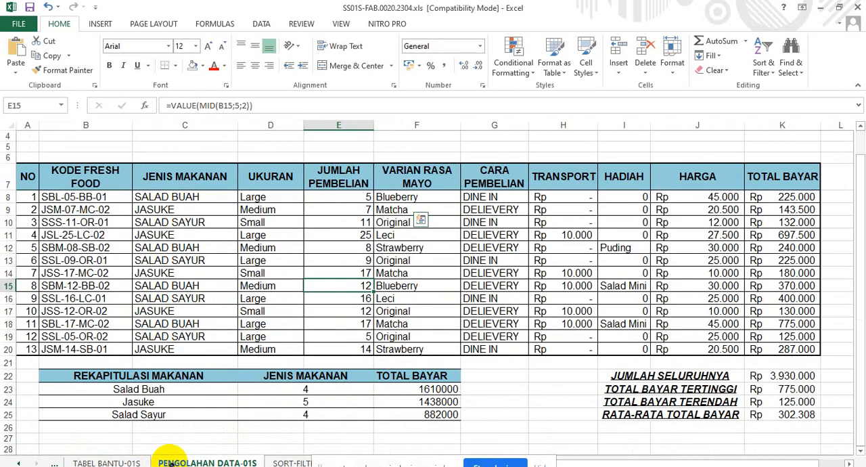
Stop the current screen share and present the SS01S-FAB.0020.2304.xls window in the Google Meet call instead.
scroll(295, 345, "up", 2)
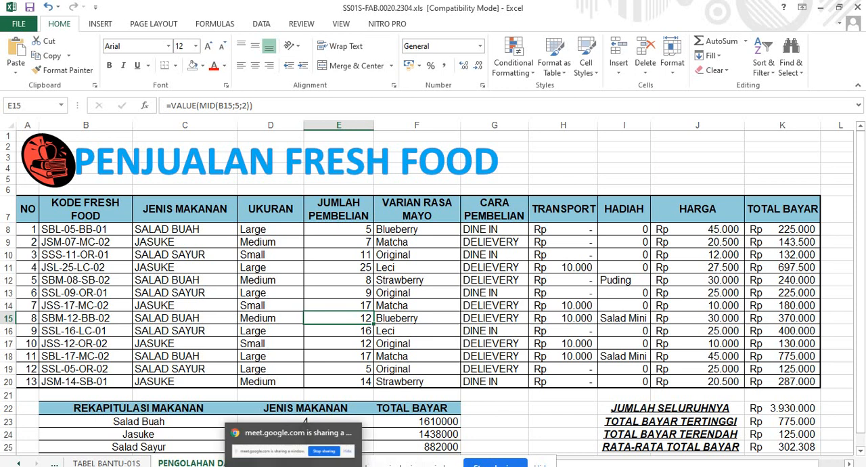
left_click(350, 463)
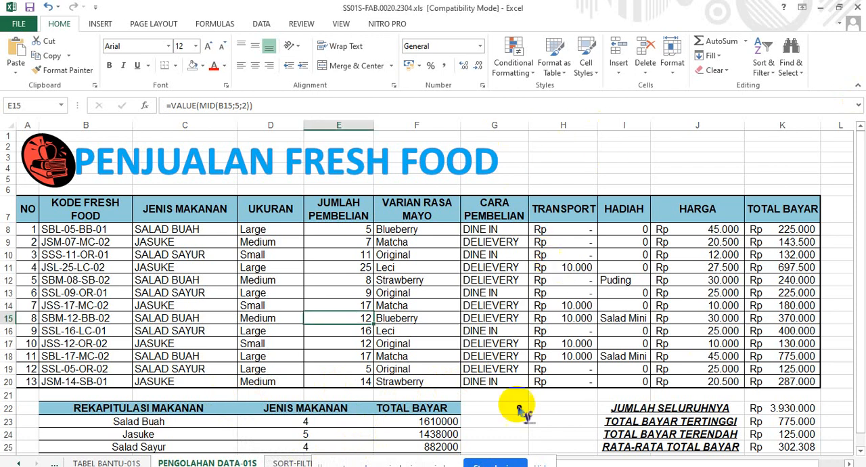
left_click(516, 462)
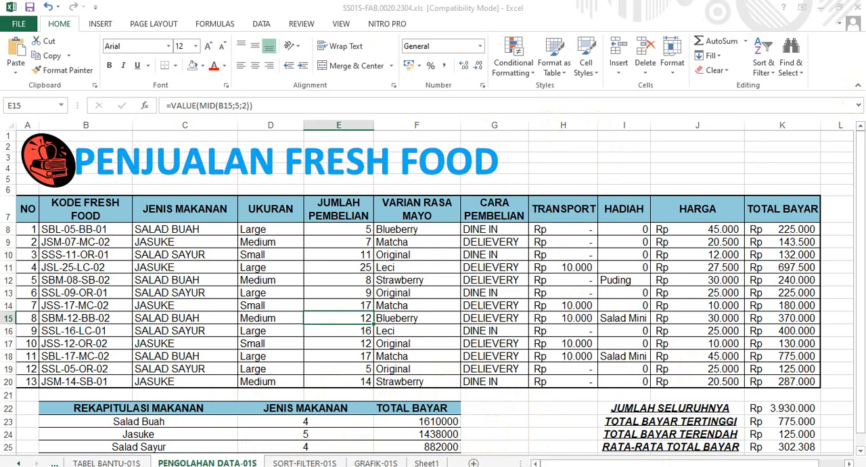
key("alt+Tab")
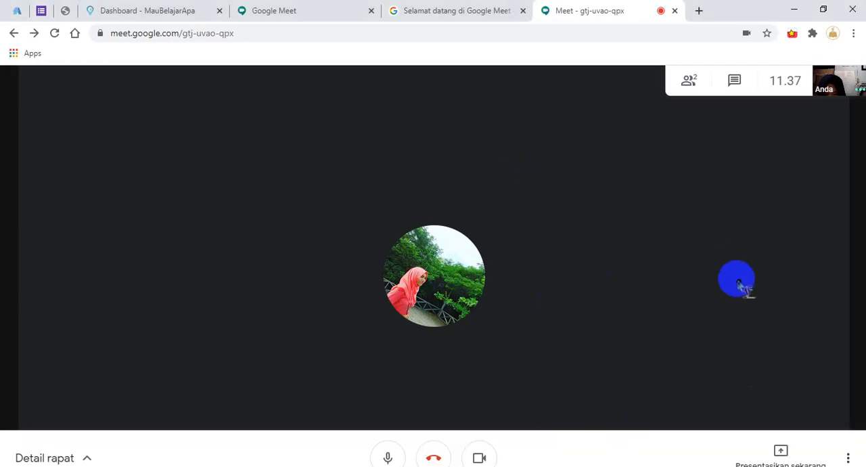
left_click(785, 448)
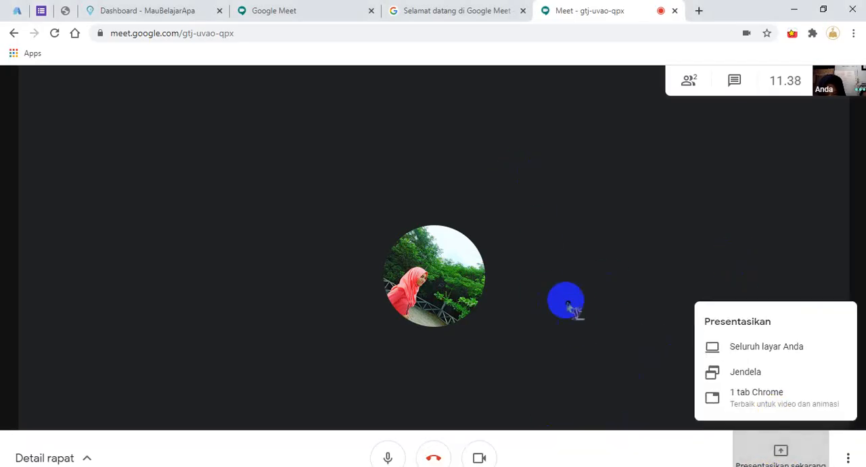
left_click(778, 379)
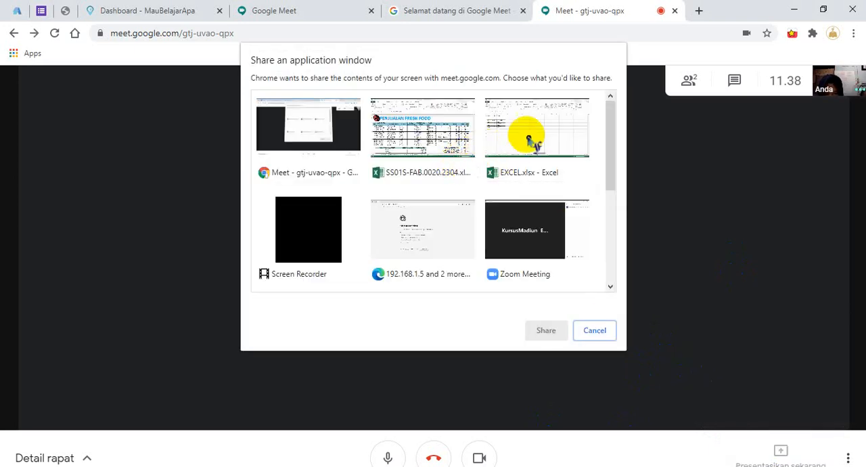
left_click(439, 131)
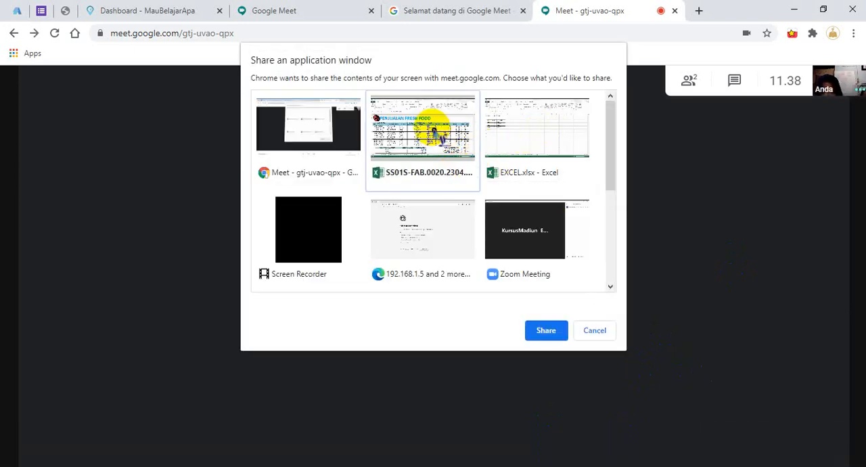
left_click(547, 329)
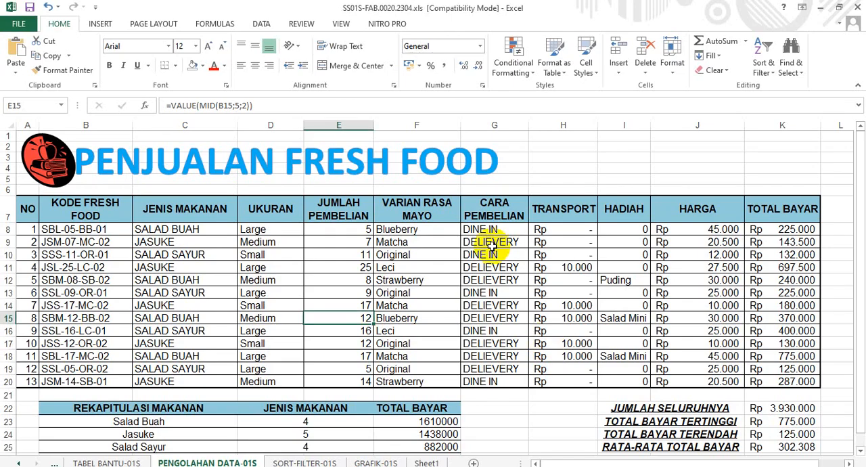
Switch from the completed PENGOLAHAN DATA-01S sheet to the blank LAPORAN-01S sheet and select cell G12.
left_click(491, 246)
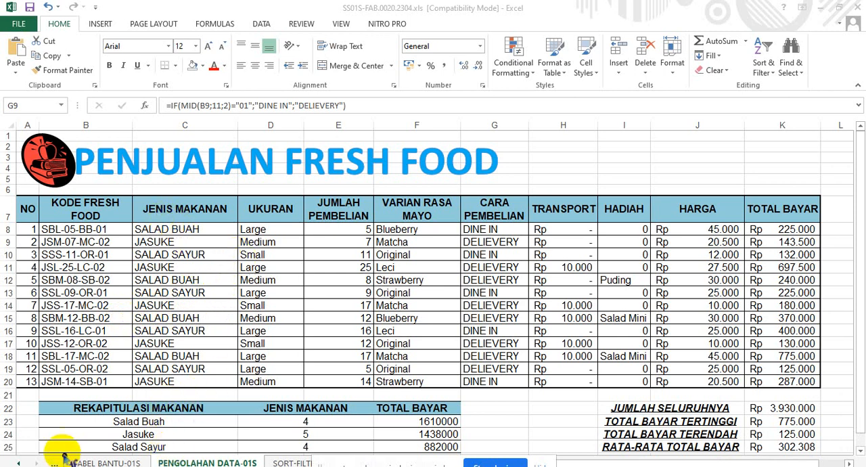
left_click(19, 461)
scroll(156, 432, "down", 3)
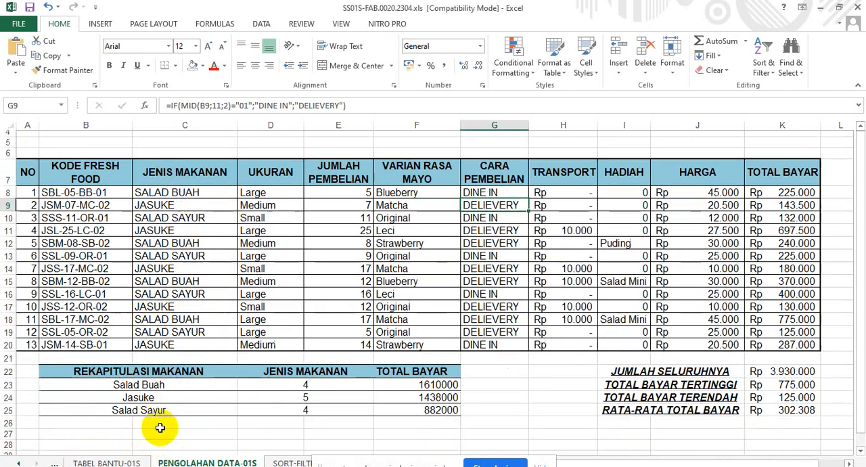
left_click(17, 463)
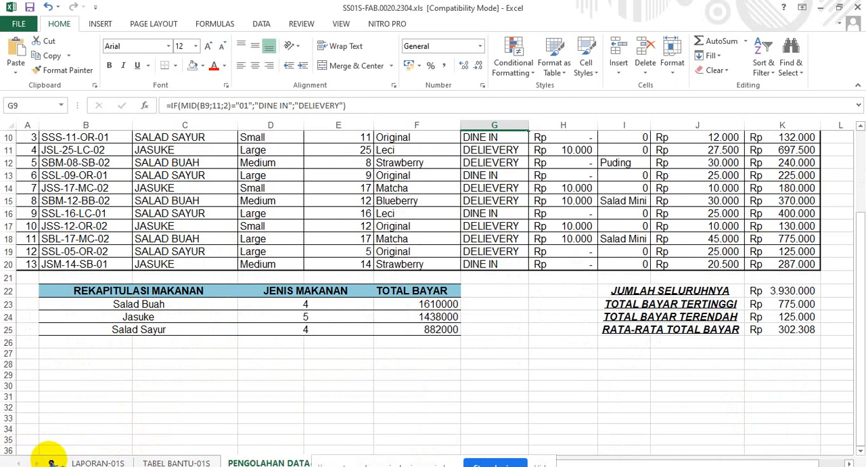
left_click(97, 463)
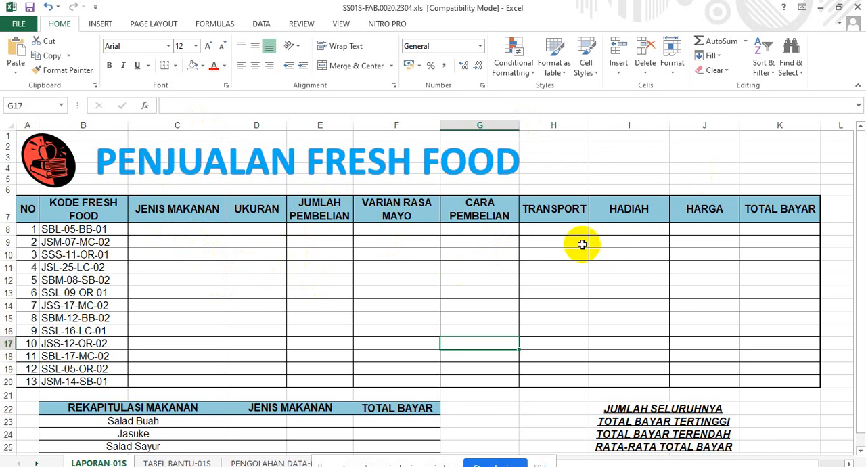
left_click(475, 278)
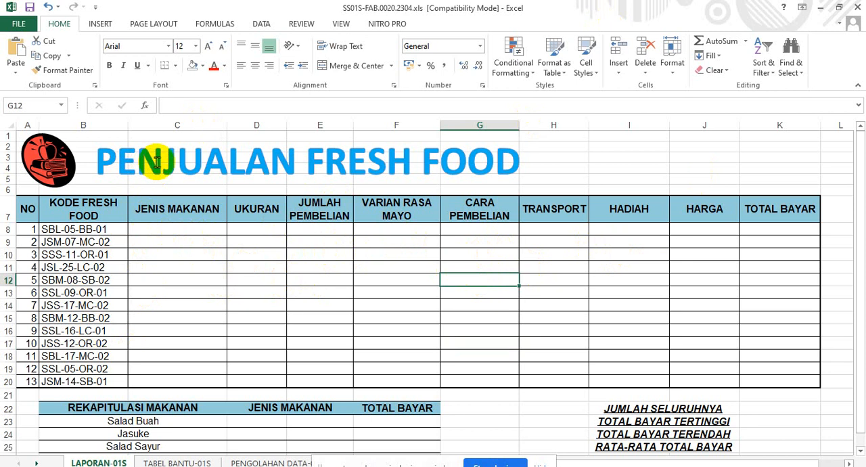
Examine the food and mayo flavour tables on TABEL BANTU-01S alongside the empty JENIS MAKANAN column on LAPORAN-01S.
left_click(153, 462)
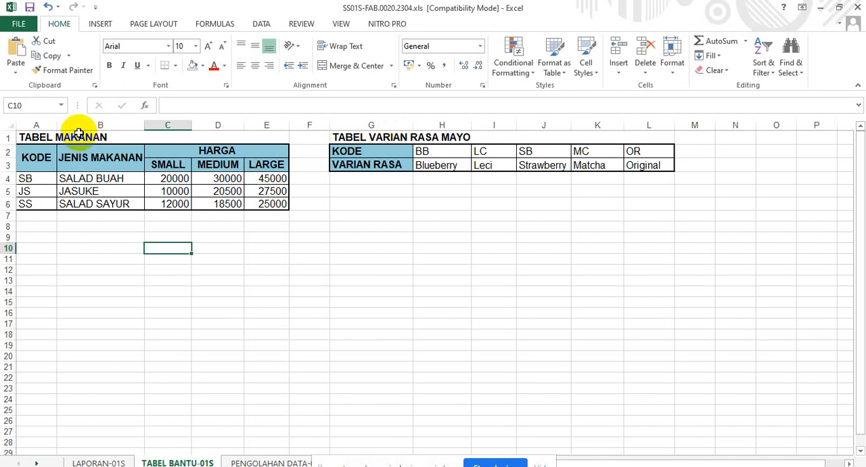
left_click(102, 462)
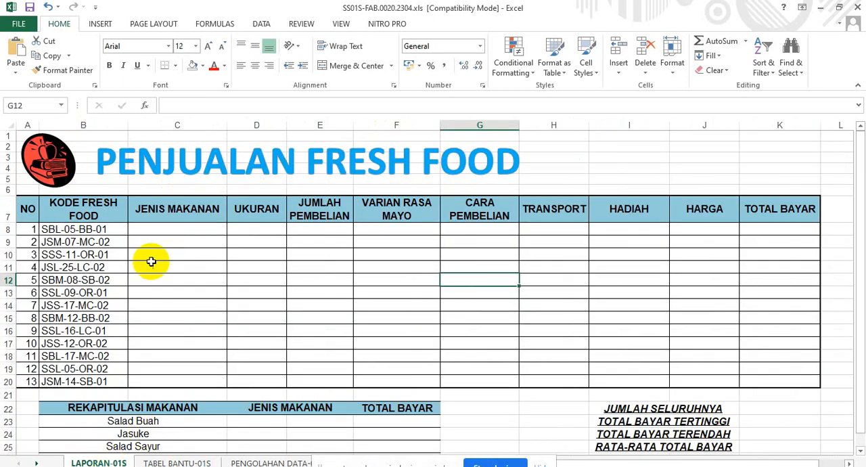
left_click(172, 230)
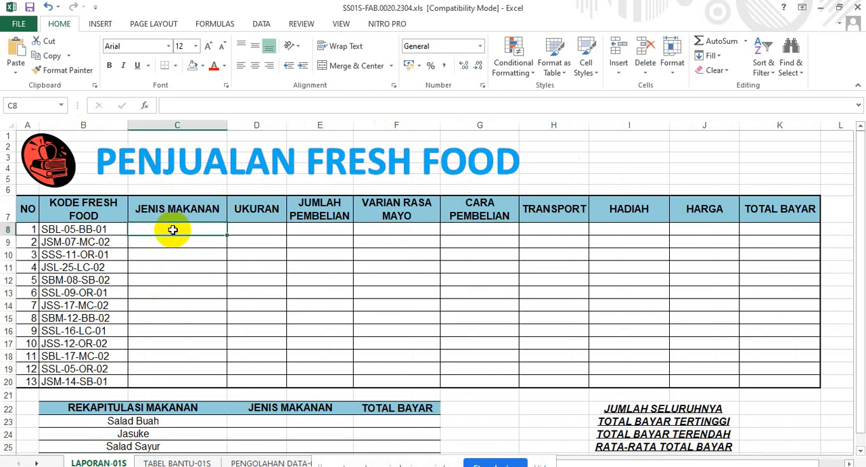
left_click(181, 462)
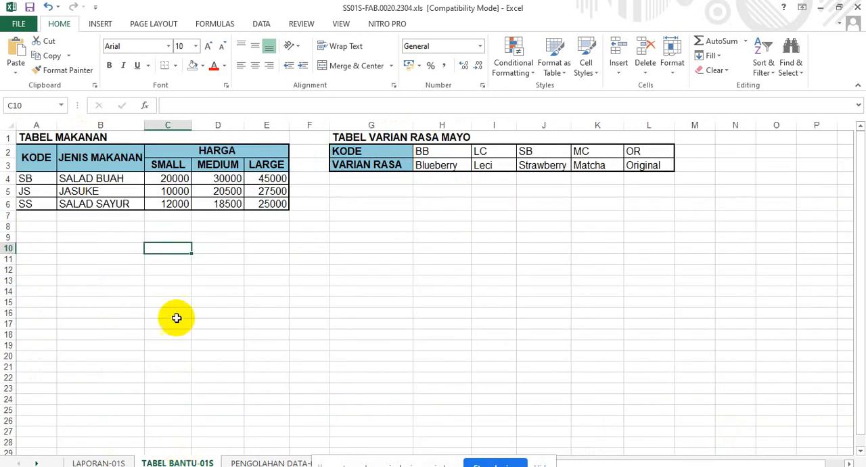
left_click(115, 236)
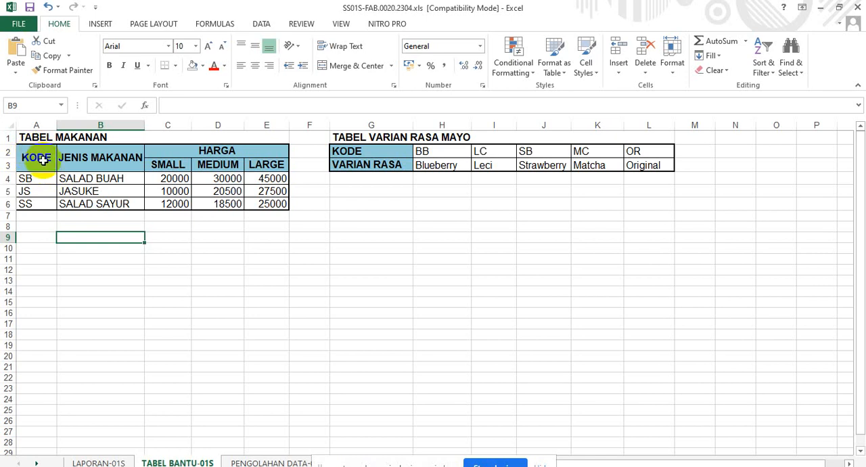
left_click(98, 463)
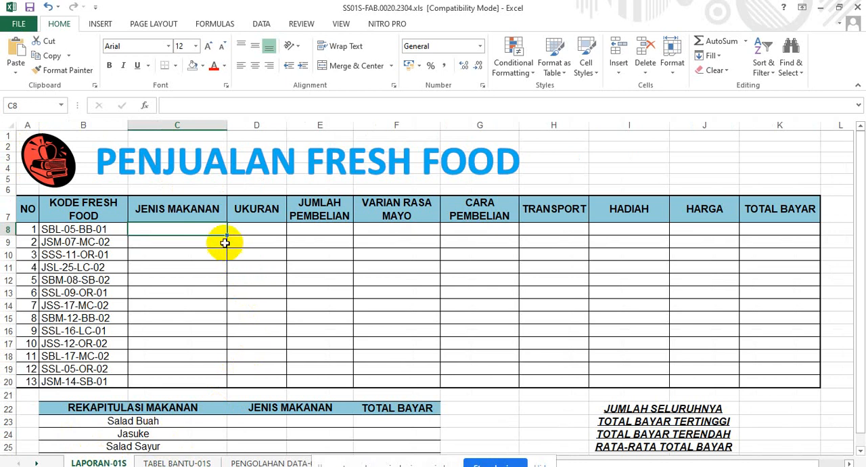
Name the food table A2:E6 on TABEL BANTU-01S TABELMAKANAN, checking the formula in C8 of PENGOLAHAN DATA-01S for reference.
left_click(152, 462)
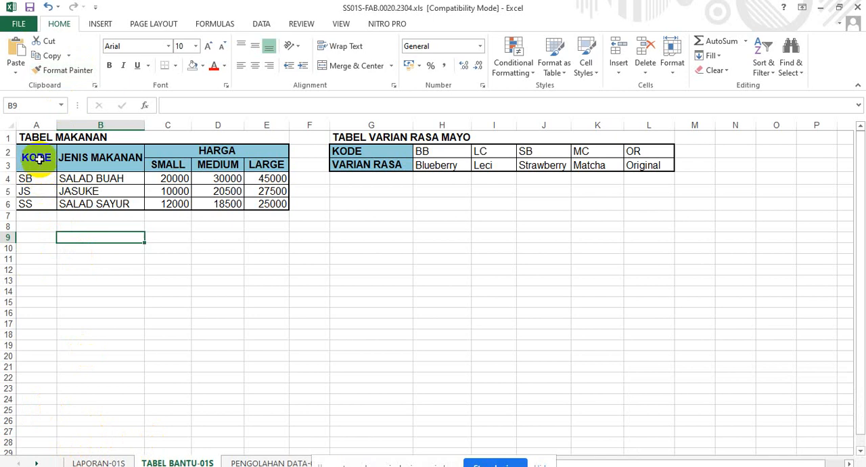
left_click_drag(39, 158, 240, 205)
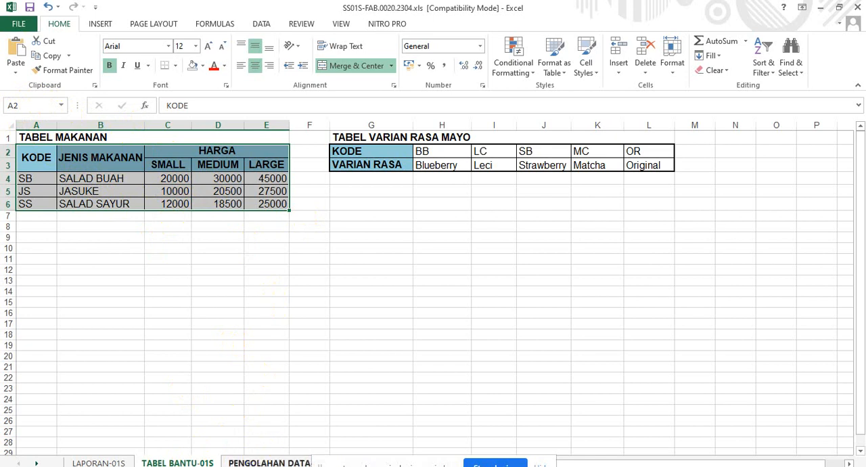
left_click(265, 463)
scroll(135, 208, "up", 3)
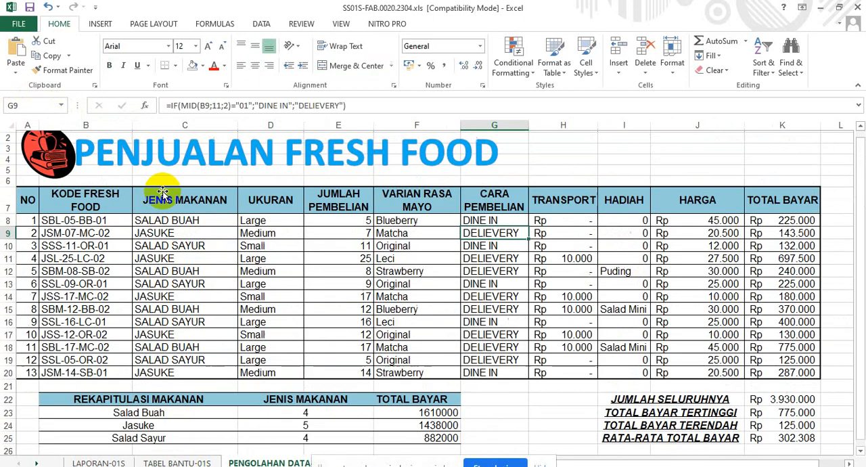
left_click(166, 230)
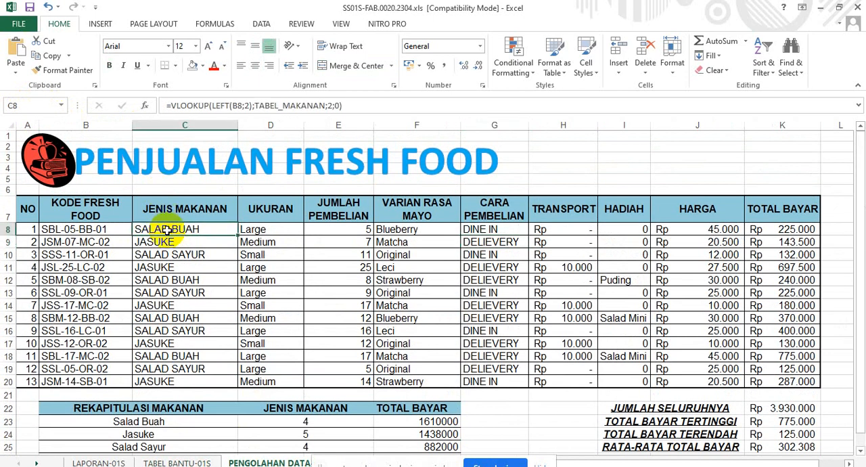
left_click(164, 460)
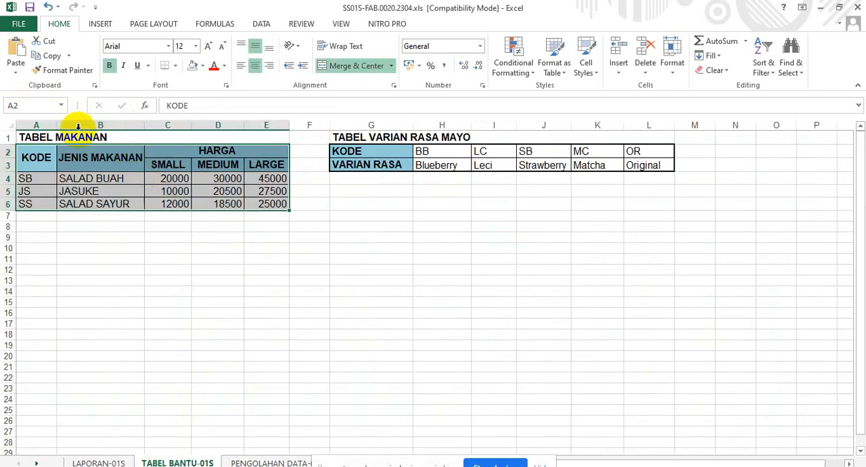
left_click(30, 105)
type("ta")
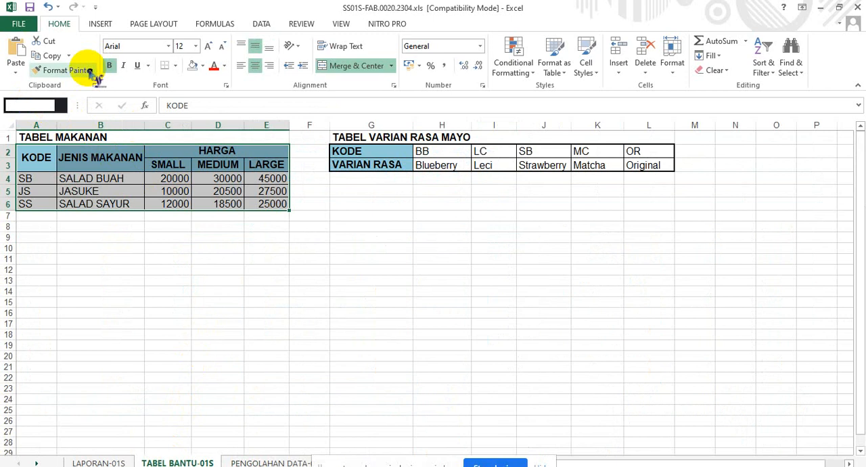
type("TABE")
type("LMAKANAN")
key("Return")
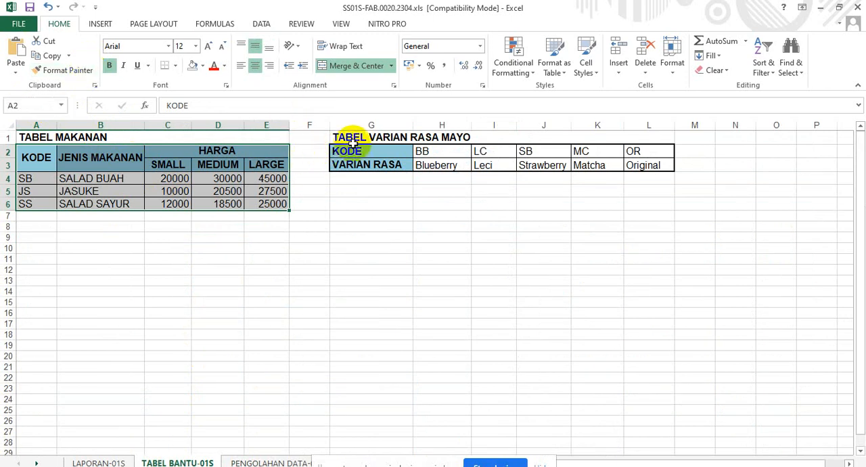
Name the mayo flavour table G2:L3 on TABEL BANTU-01S VARIANMAYO.
left_click_drag(348, 150, 670, 159)
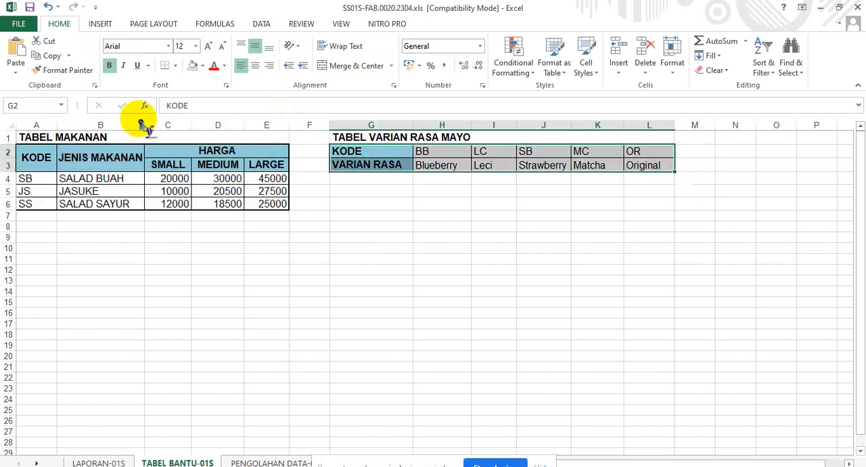
left_click(31, 103)
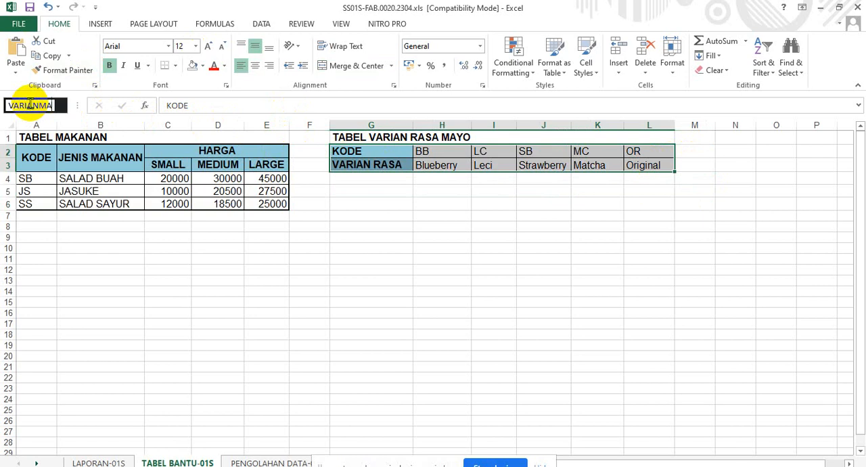
type("VARIAN RASA MAYO")
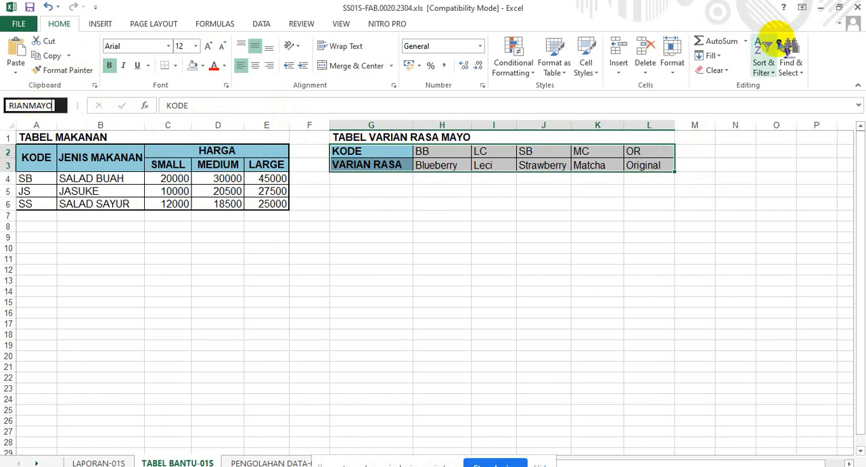
key("Return")
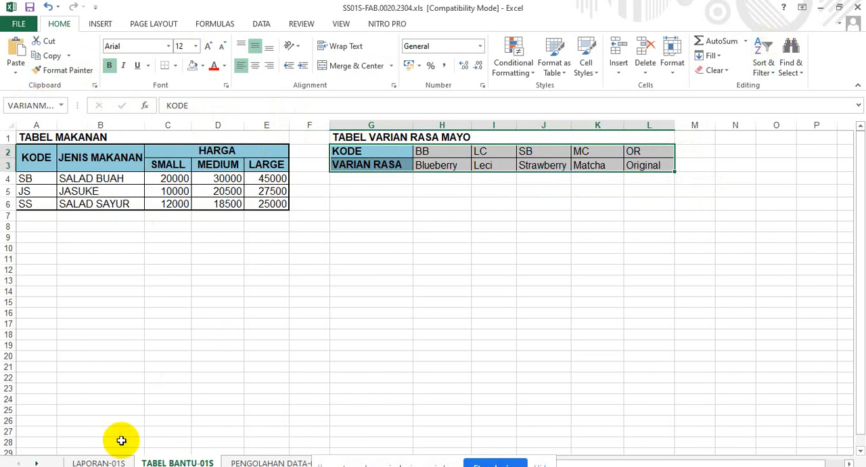
Compare the fresh food codes on LAPORAN-01S with the KODE column of TABEL MAKANAN, ending on LAPORAN-01S.
left_click(102, 460)
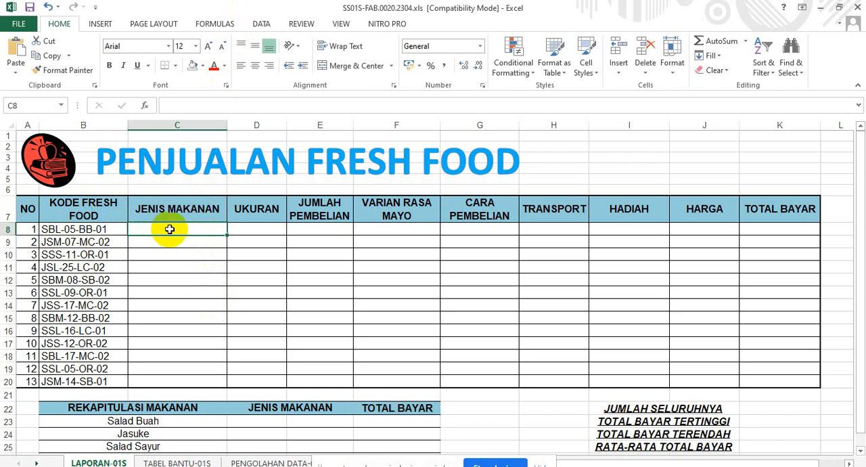
left_click(177, 462)
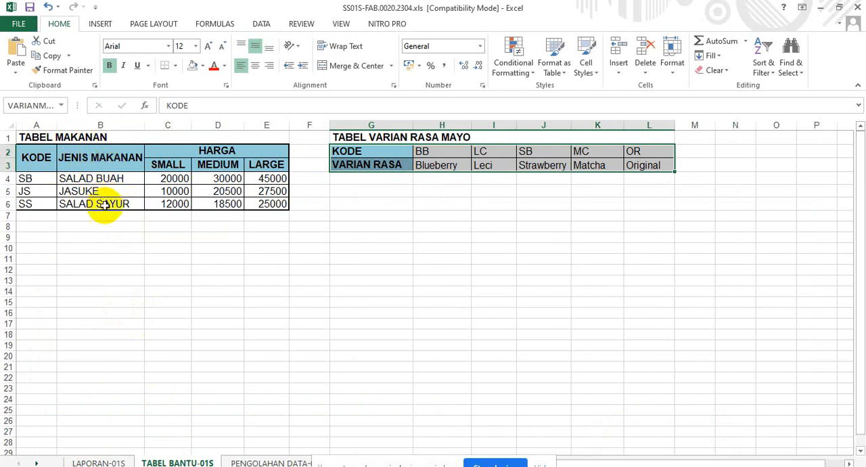
left_click(104, 462)
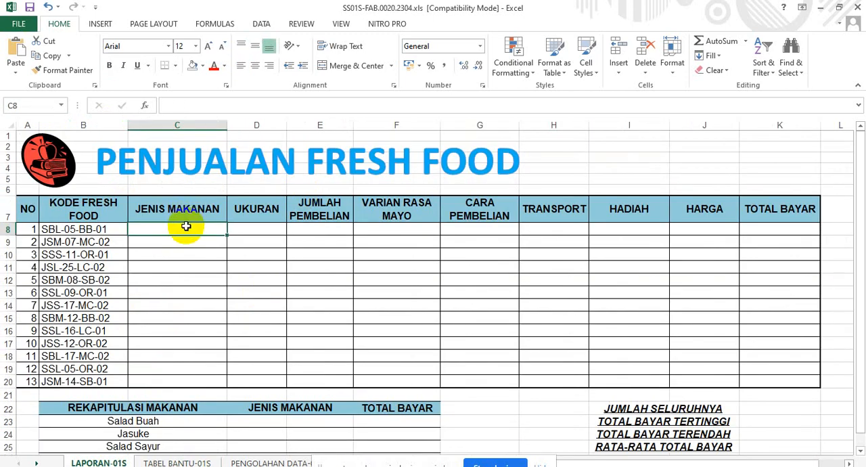
left_click(174, 462)
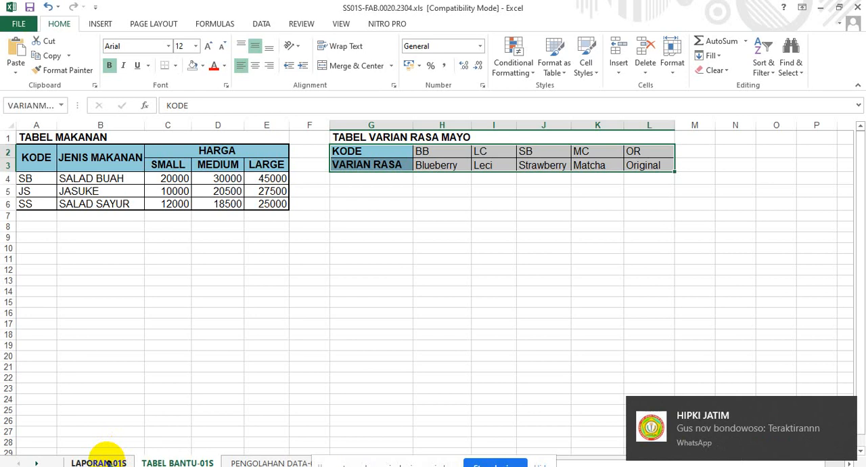
left_click(108, 461)
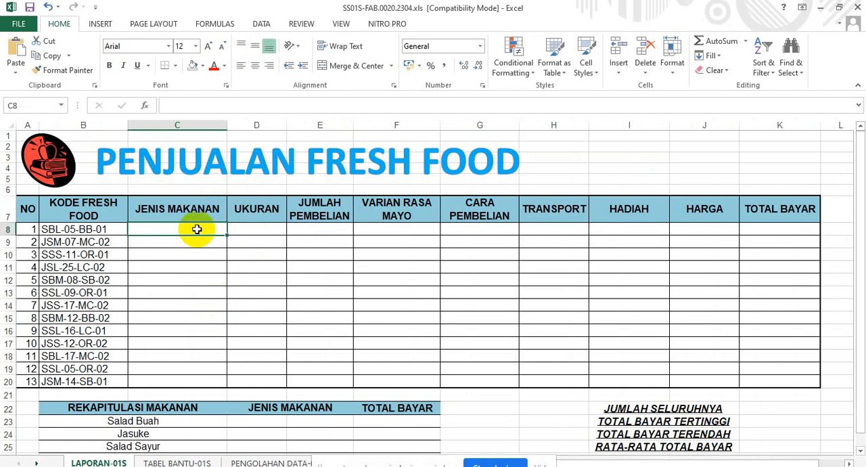
Start a VLOOKUP formula in cell C8 of the JENIS MAKANAN column for the fresh food code in B8.
left_click(50, 229)
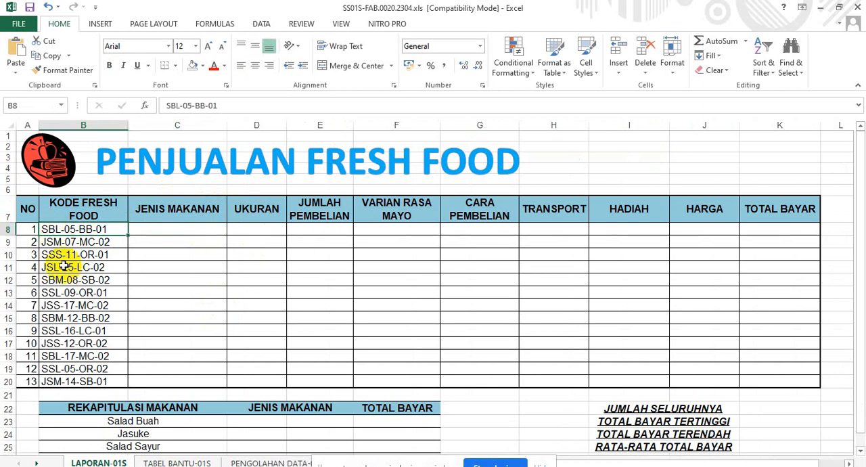
left_click(153, 230)
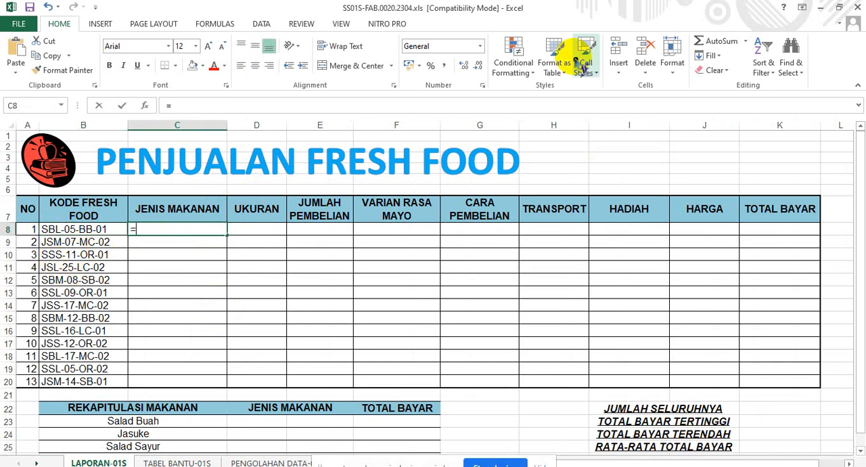
type("=I")
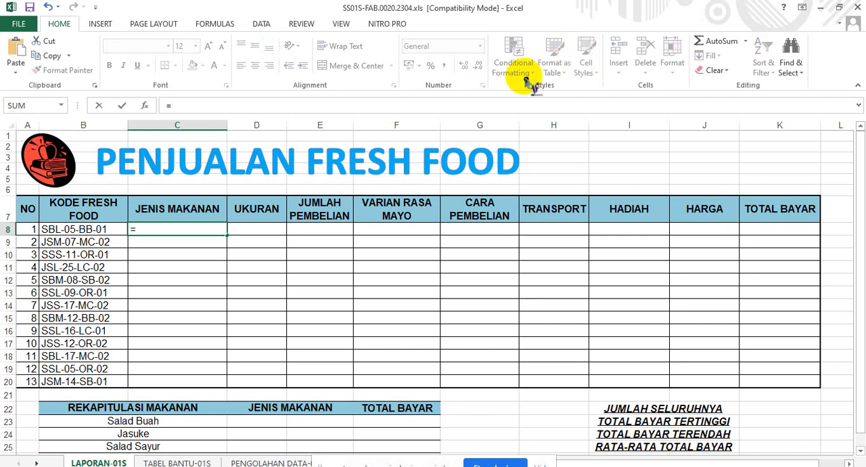
type("VLOOKUP(")
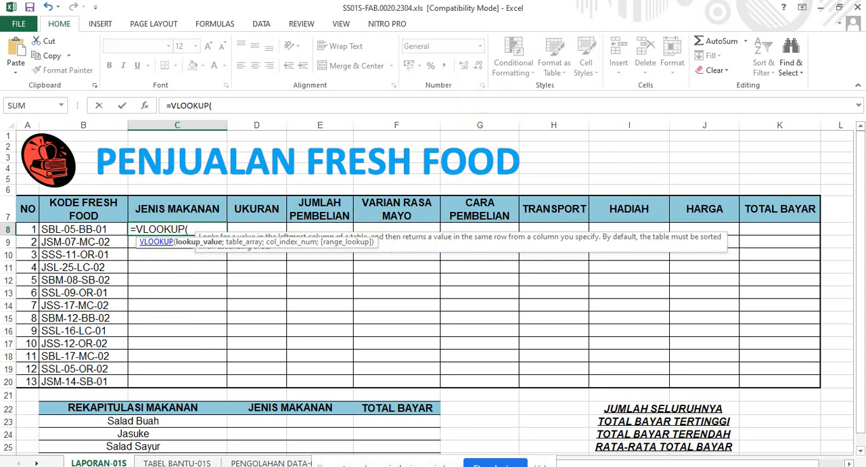
type("I")
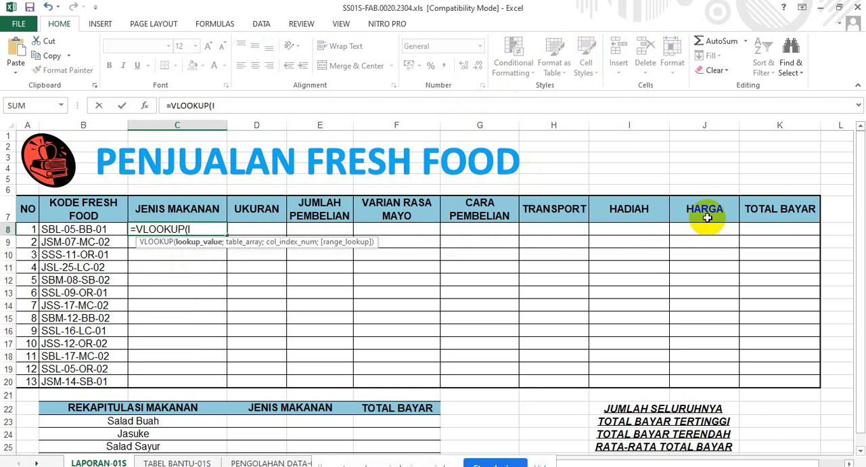
type("F")
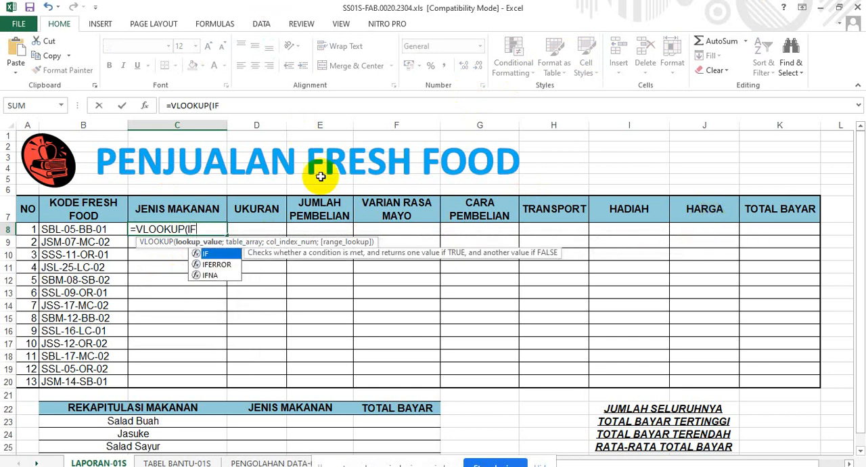
double_click(214, 254)
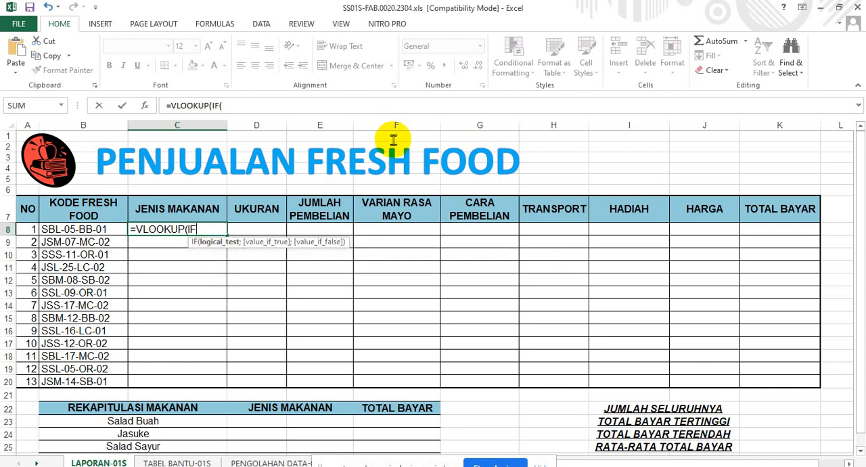
key("BackSpace")
key("BackSpace")
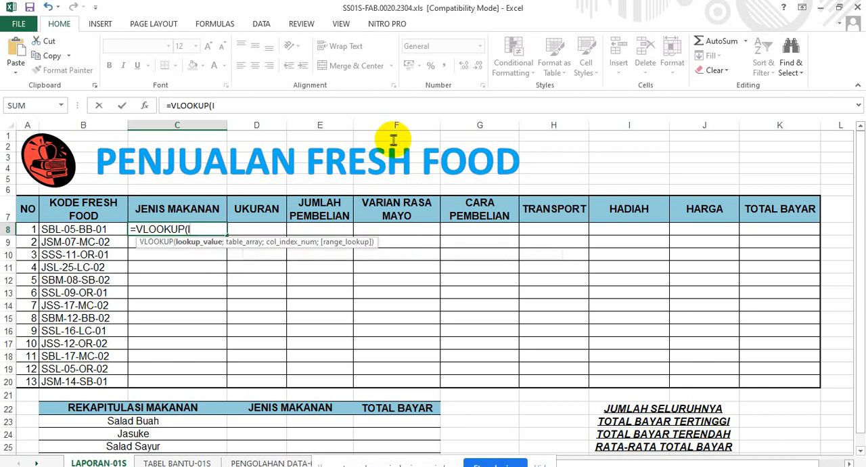
key("BackSpace")
Enter LEFT(B8;2) as the lookup value of the VLOOKUP formula in C8.
type("LEFT")
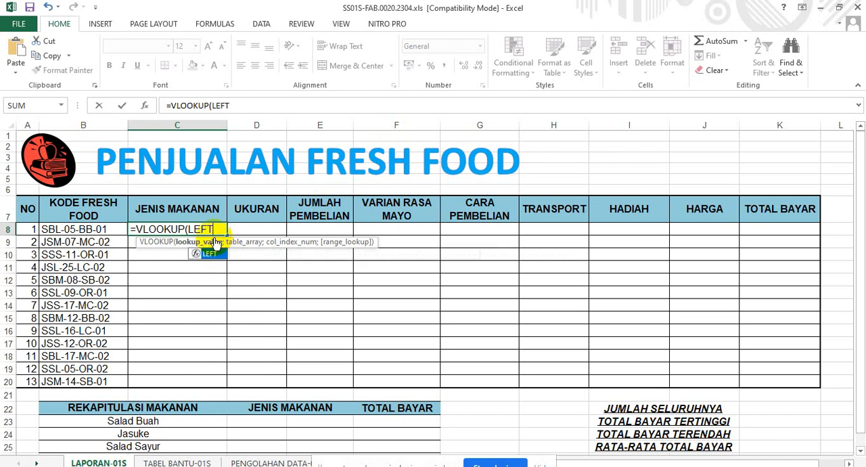
double_click(213, 252)
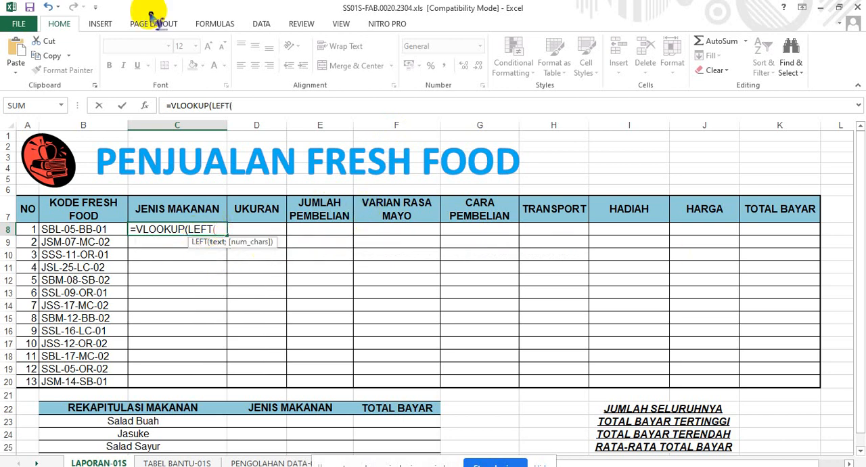
left_click(67, 229)
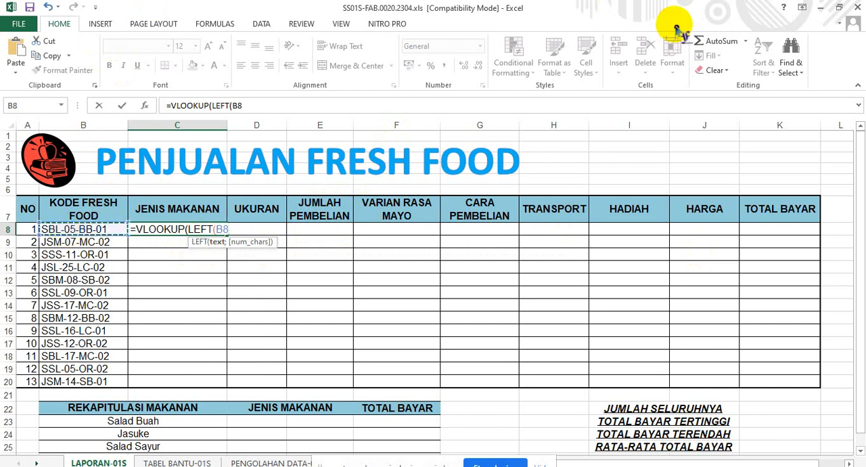
type(";2")
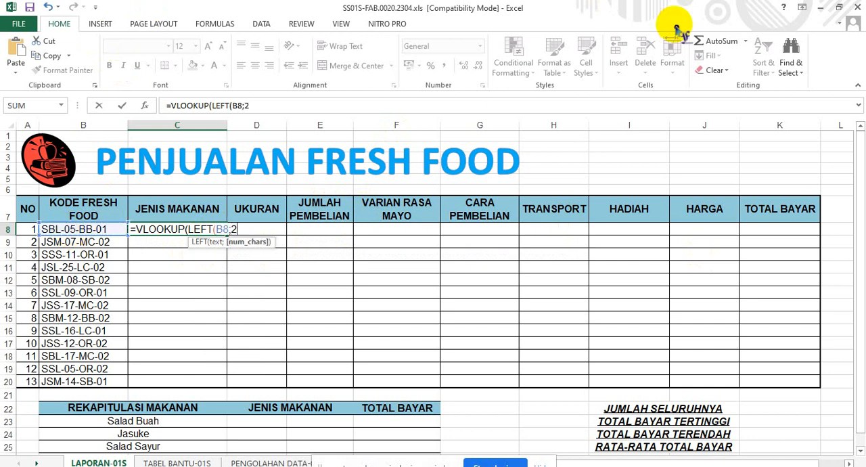
type(")=")
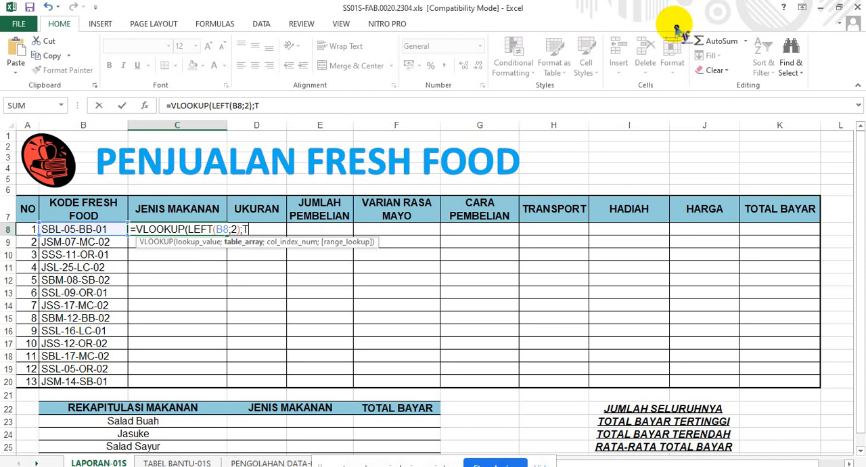
Try to complete the C8 formula with the named range TABEL_MAKANAN as its lookup table.
type("AB")
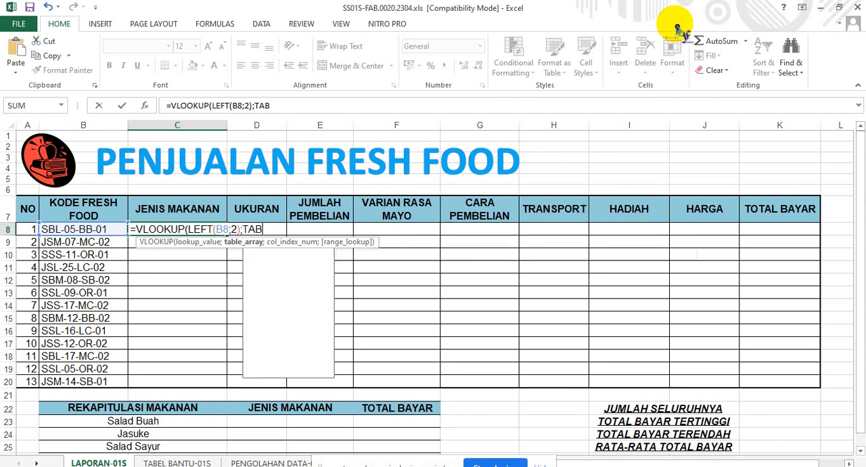
type("EL")
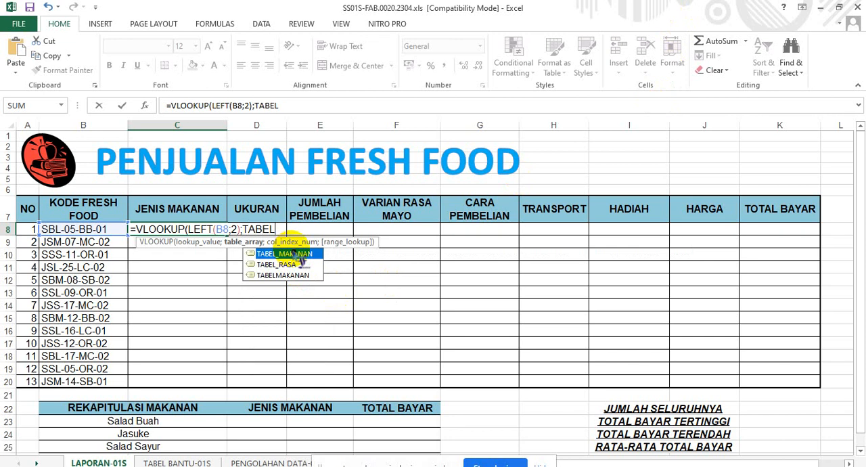
left_click(294, 252)
double_click(296, 254)
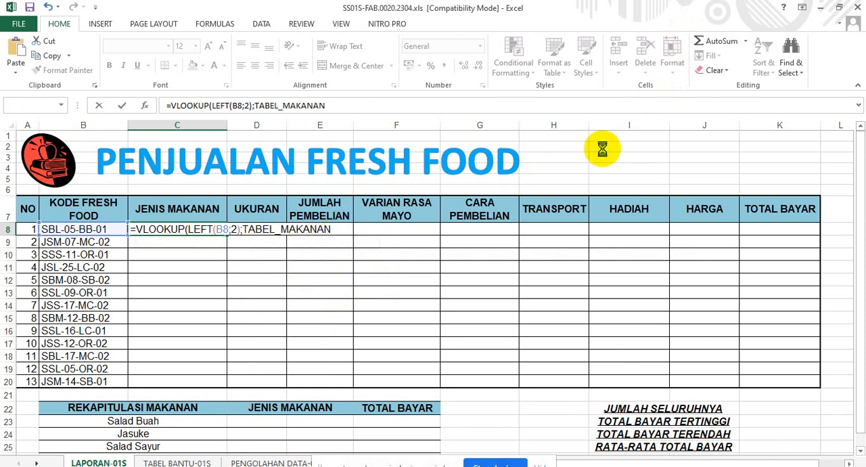
key("Return")
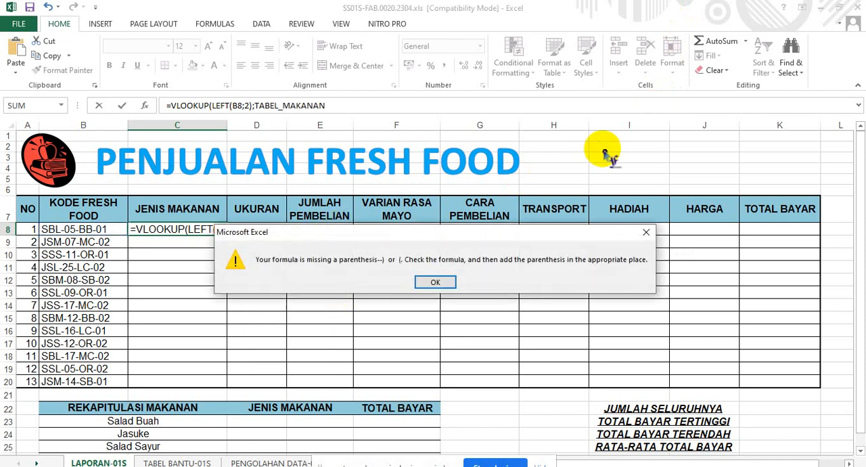
left_click(435, 282)
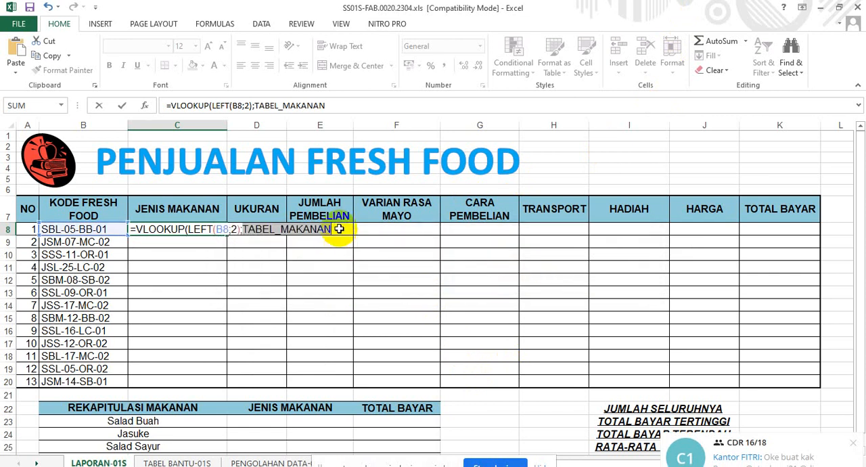
Replace the end of the C8 formula so that it reads =VLOOKUP(LEFT(B8;2;TABELMAKANAN.
left_click(337, 228)
key("BackSpace")
key("BackSpace")
key("BackSpace")
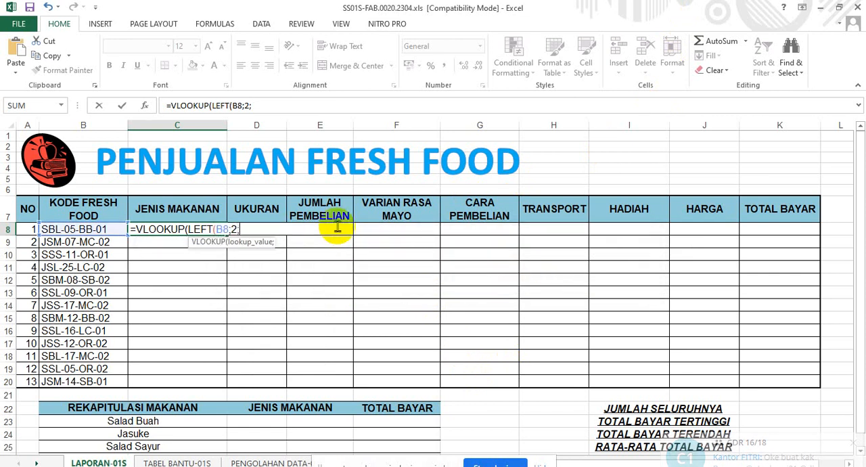
type(";TABEL")
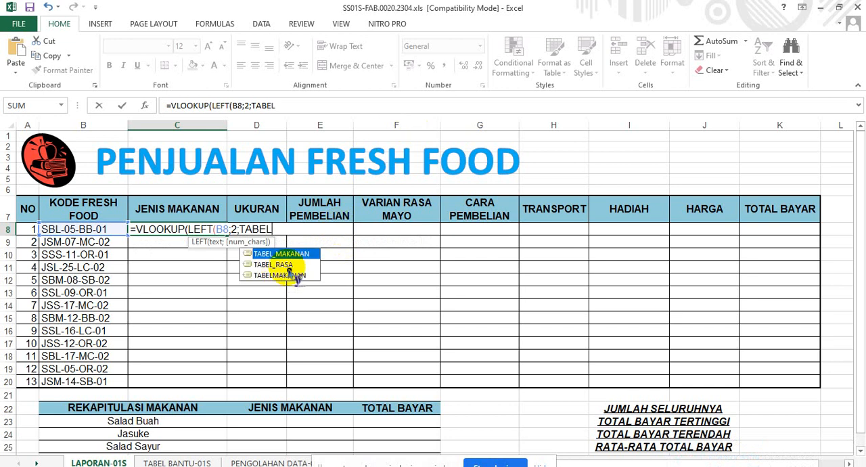
left_click(295, 276)
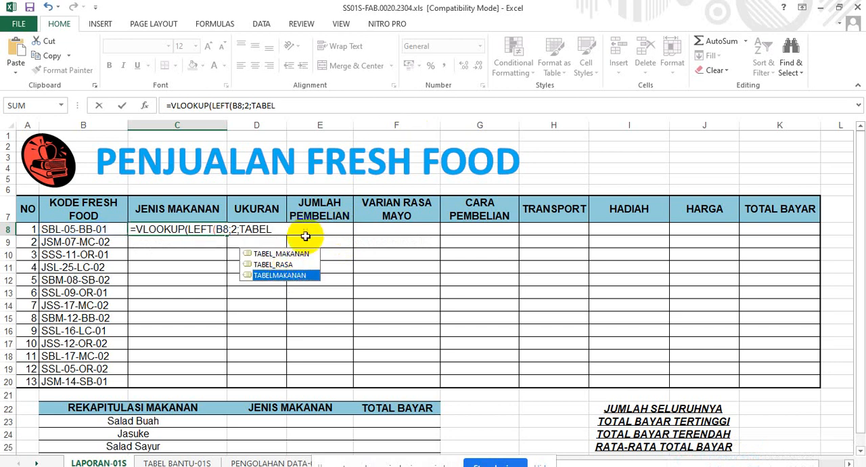
double_click(306, 276)
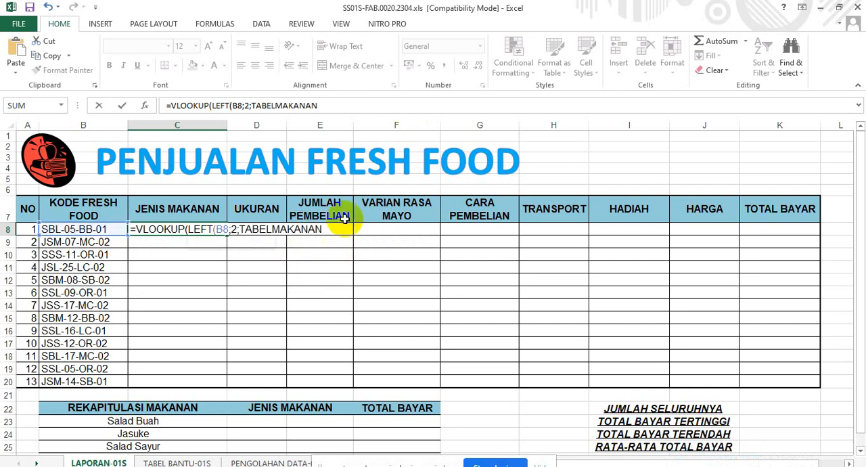
Finish the C8 formula with column index 2, match type 0 and two closing parentheses, and try to confirm it.
type(";2")
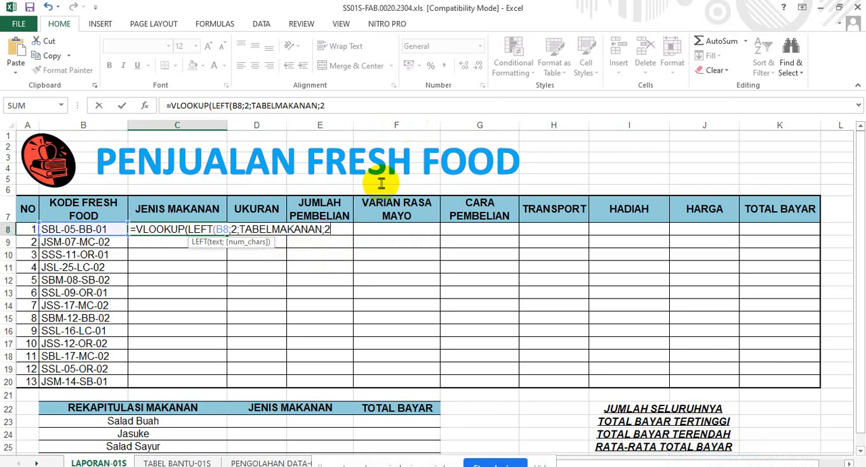
type(";0))")
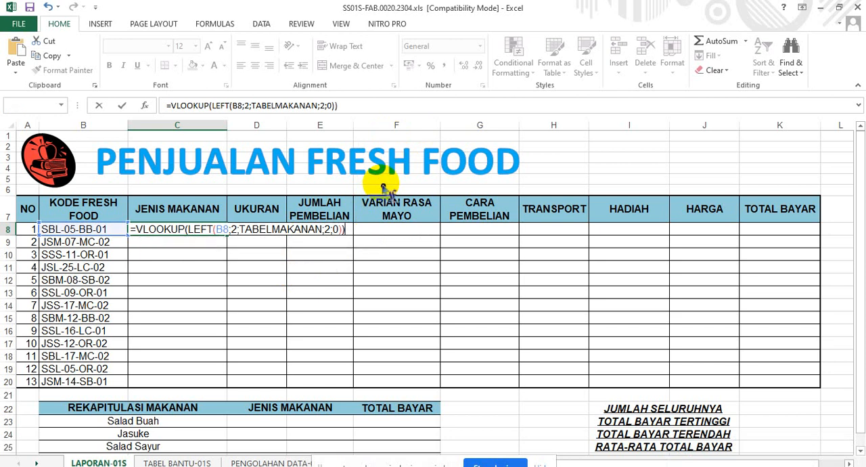
key("Return")
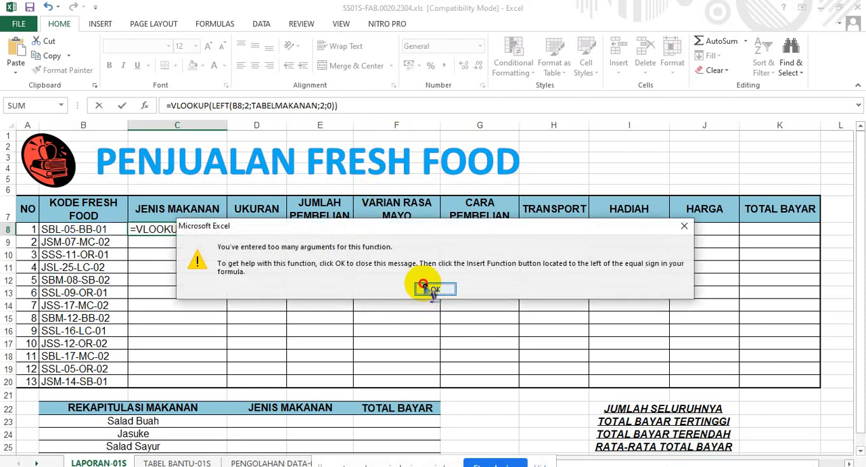
left_click(427, 291)
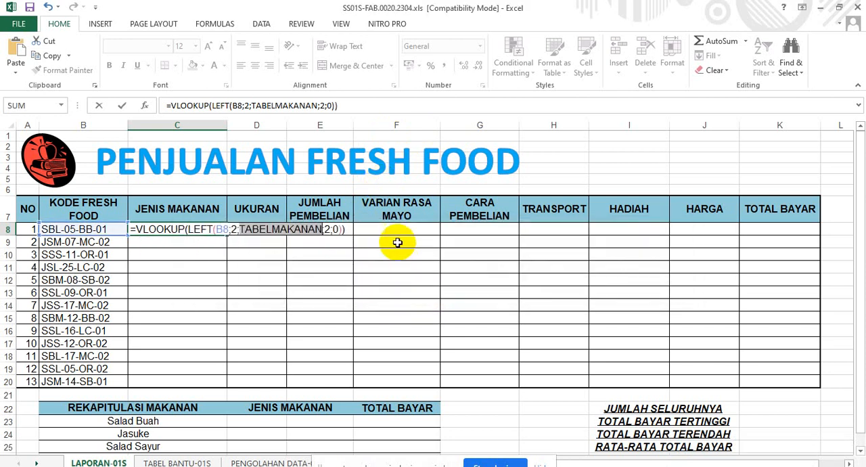
Remove the equals sign from the C8 formula so it is stored in the cell as plain text.
left_click(349, 228)
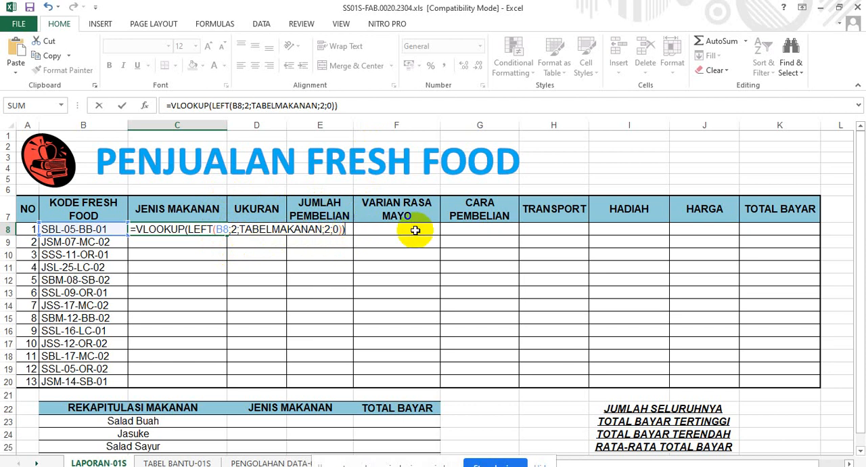
left_click(138, 224)
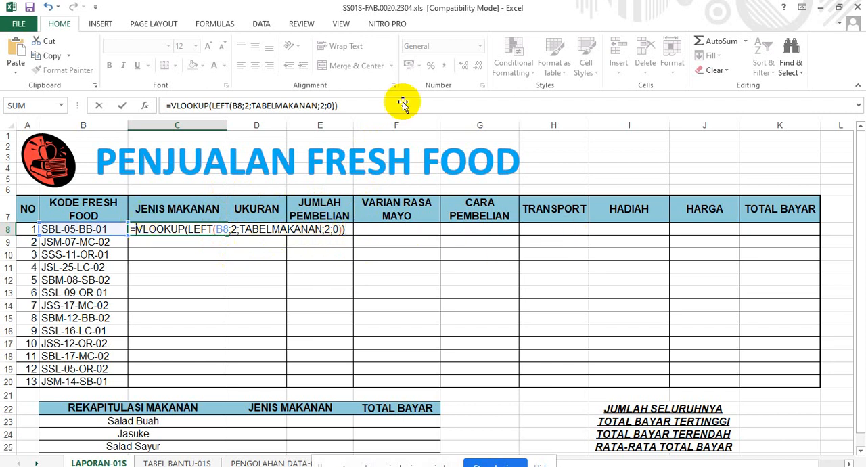
key("BackSpace")
key("Return")
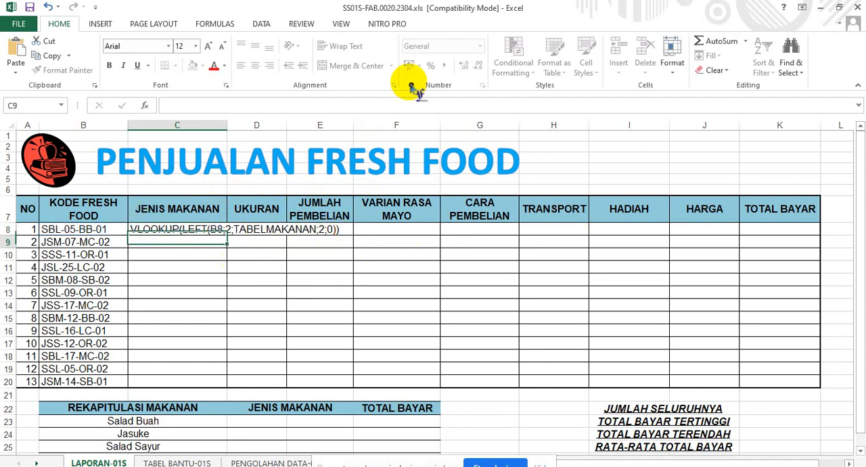
Check the TABELMAKANAN range on TABEL BANTU-01S and compare the C8 formula on LAPORAN-01S with C8 on PENGOLAHAN DATA-01S, returning to LAPORAN-01S.
left_click(176, 462)
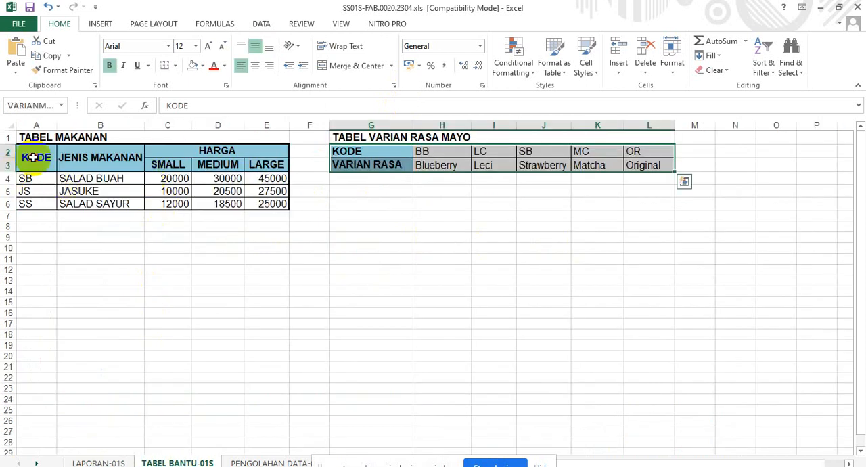
left_click_drag(33, 156, 271, 207)
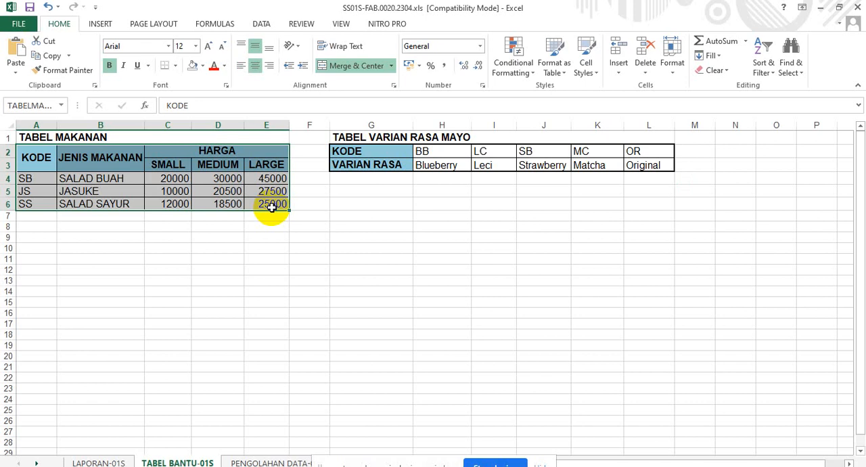
left_click(100, 461)
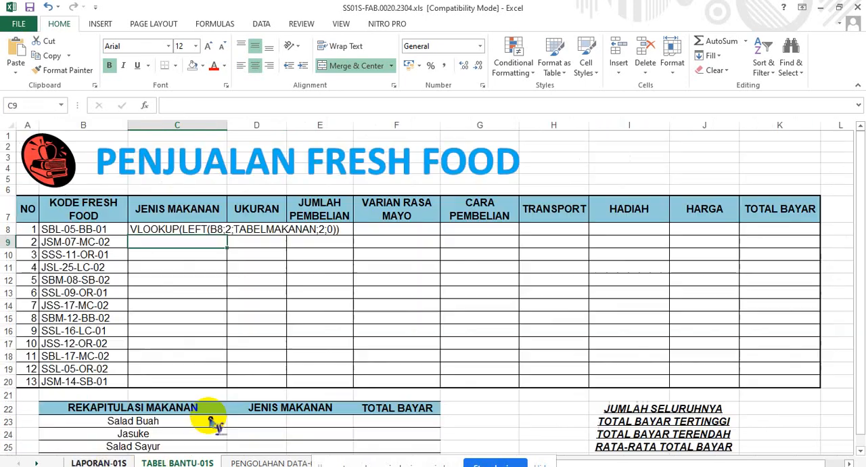
left_click(199, 228)
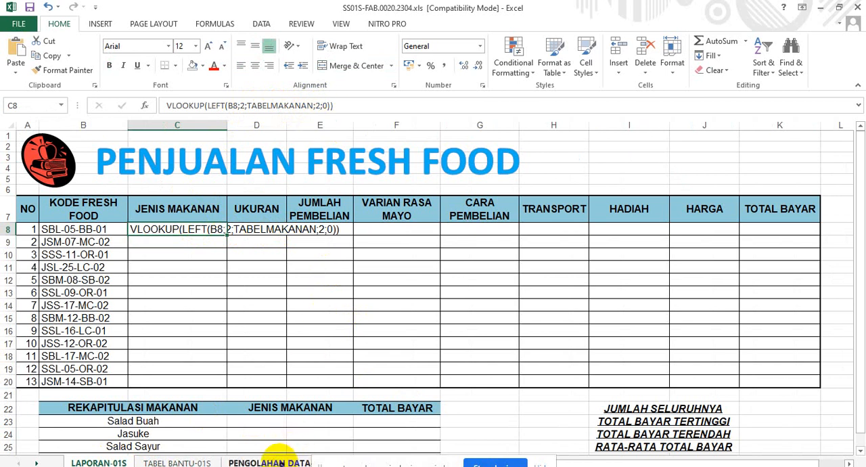
left_click(280, 462)
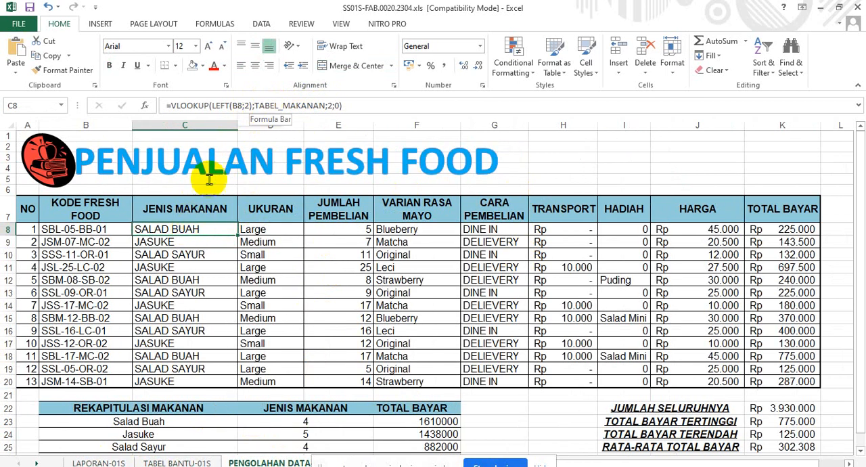
left_click(117, 462)
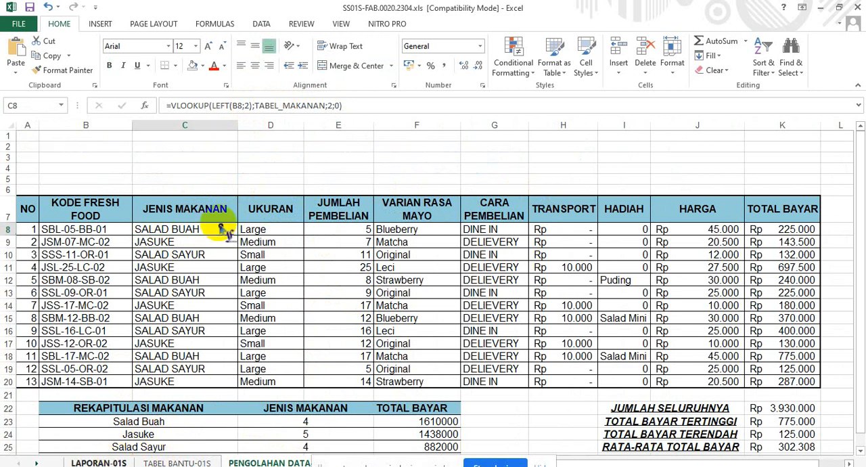
Correct the C8 formula to =VLOOKUP(LEFT(B8;2);TABELMAKANAN;2;0) and confirm it.
double_click(144, 229)
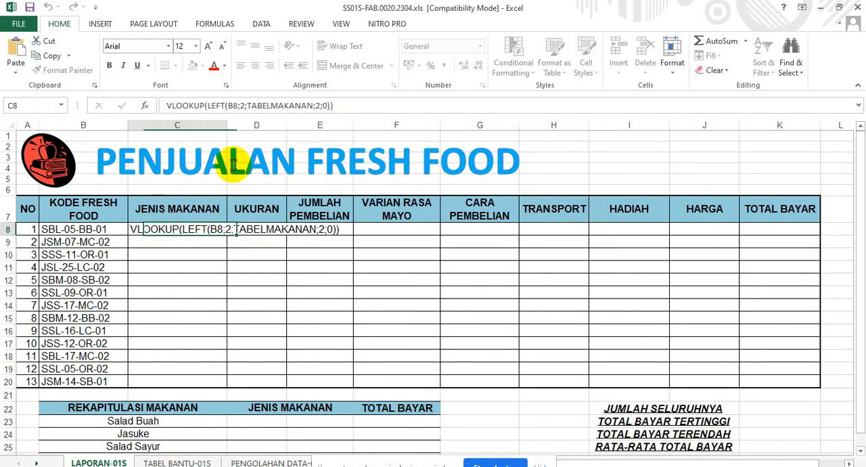
left_click(167, 104)
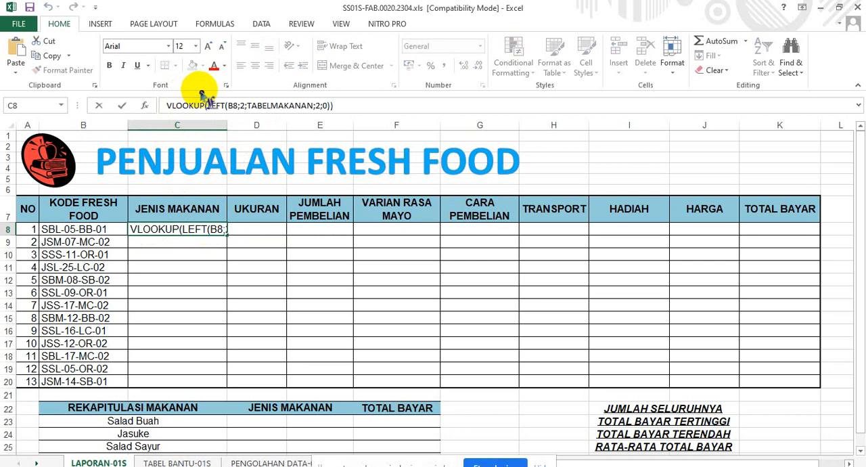
type("=")
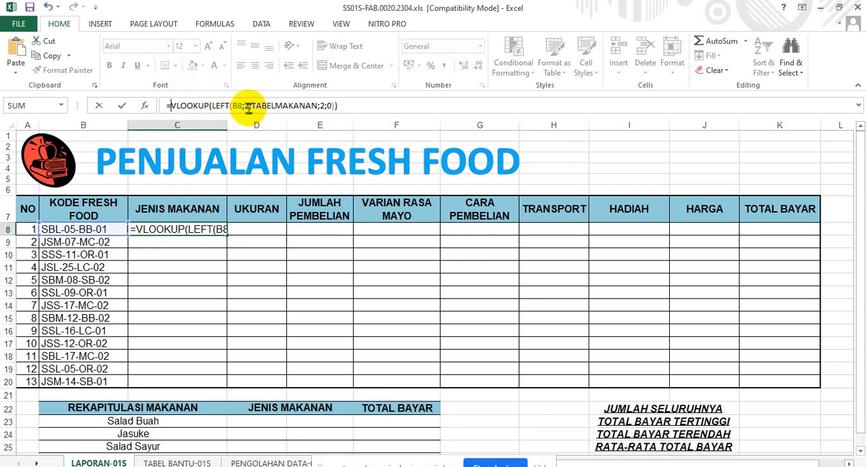
left_click(249, 106)
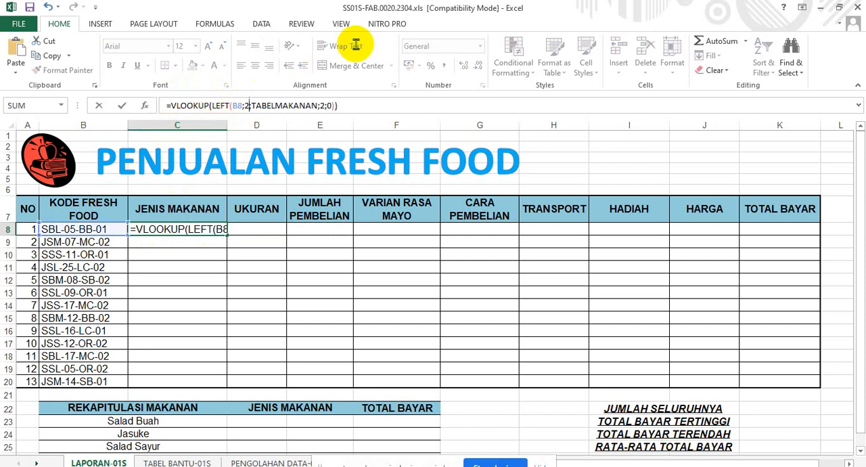
type(")")
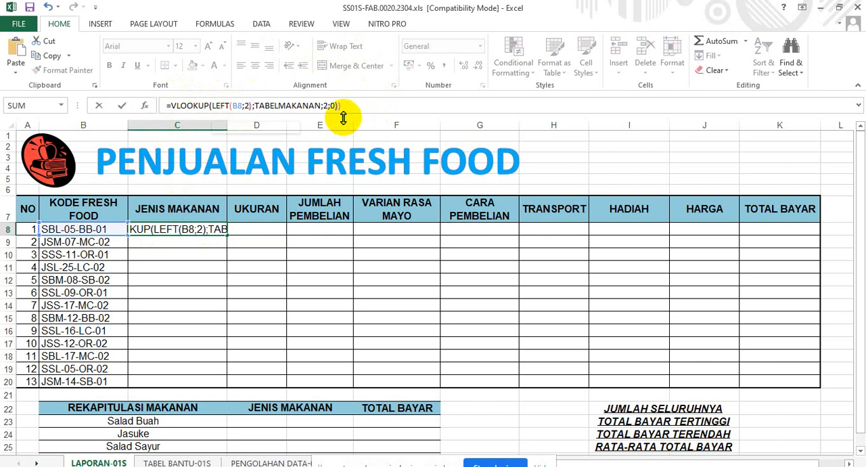
left_click(341, 106)
key("BackSpace")
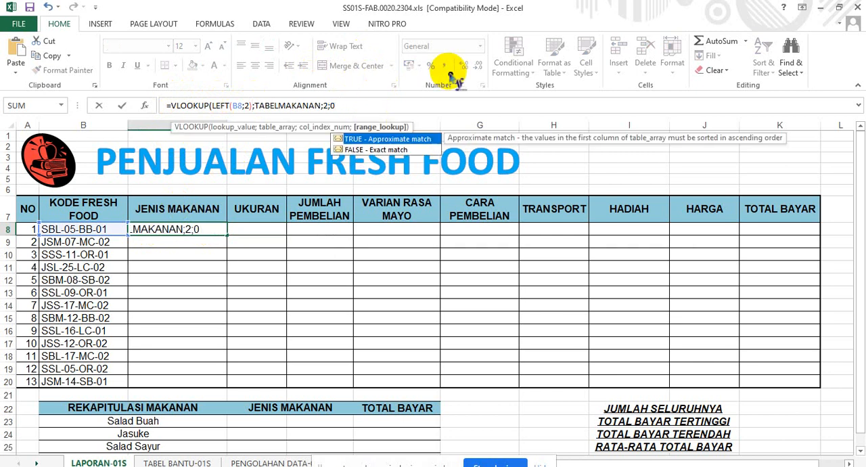
type(")")
key("ctrl+Return")
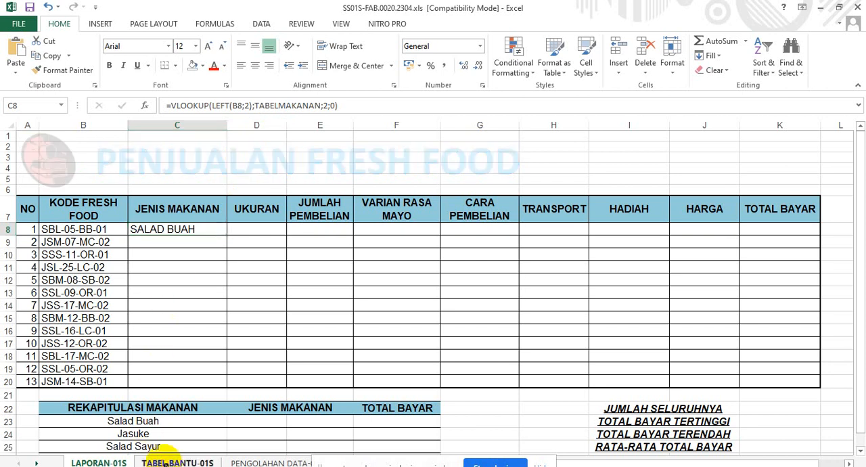
Check the JENIS MAKANAN column of the food table on TABEL BANTU-01S and return to LAPORAN-01S.
left_click(165, 461)
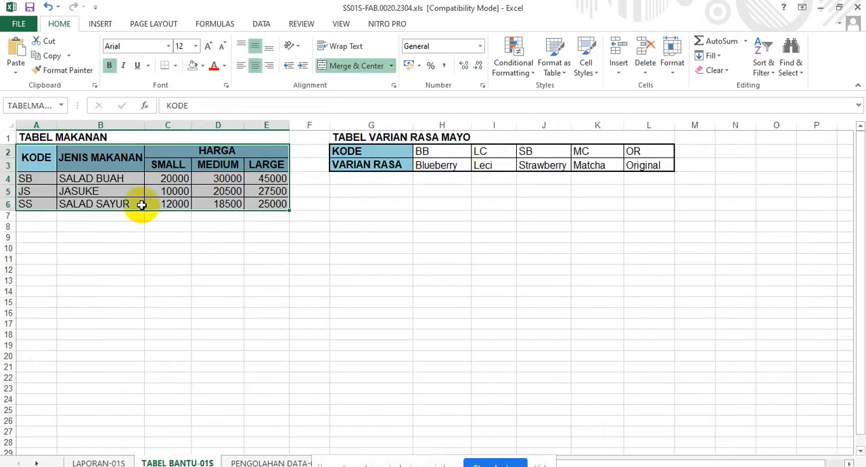
left_click(88, 158)
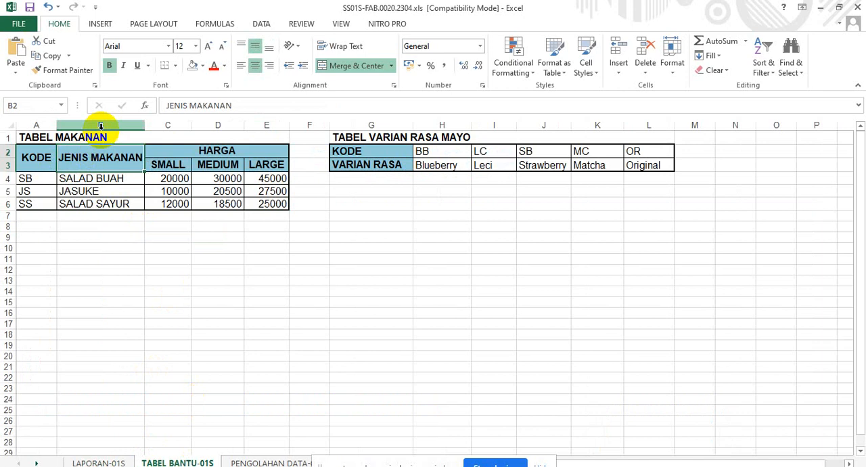
left_click(85, 461)
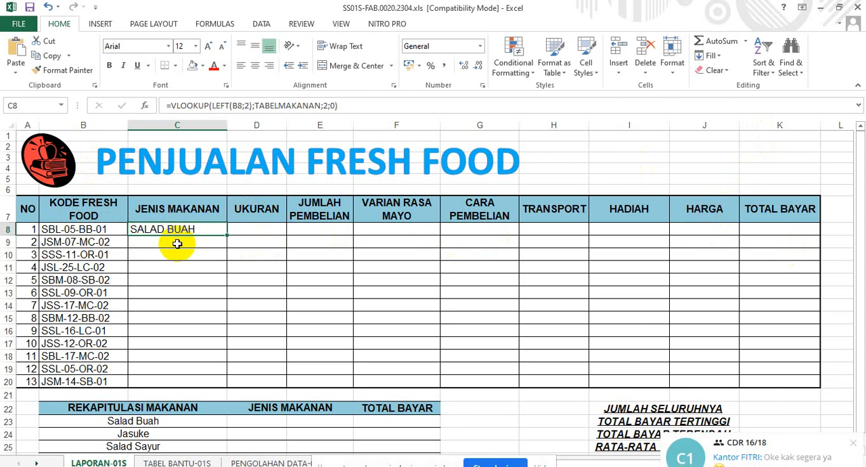
Begin a formula in C9 that looks up the first two characters of the code: =VLOOKUP(LEFT(B9;2).
left_click(177, 244)
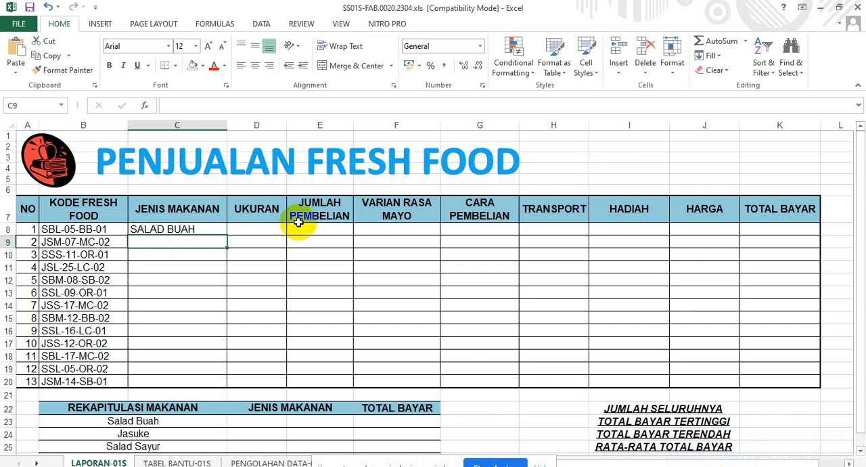
type("=VLOO")
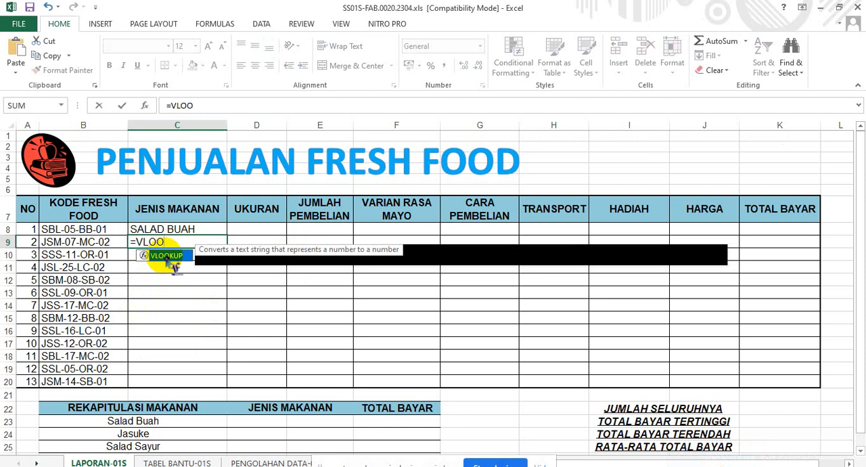
double_click(166, 256)
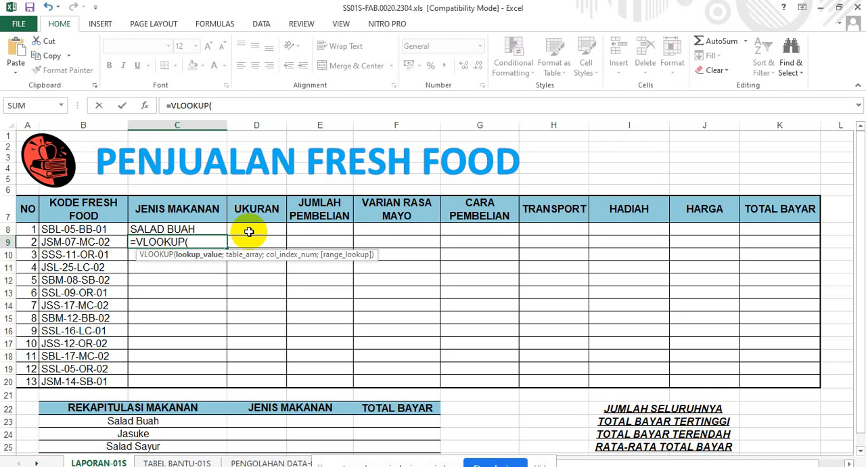
type("LEFT")
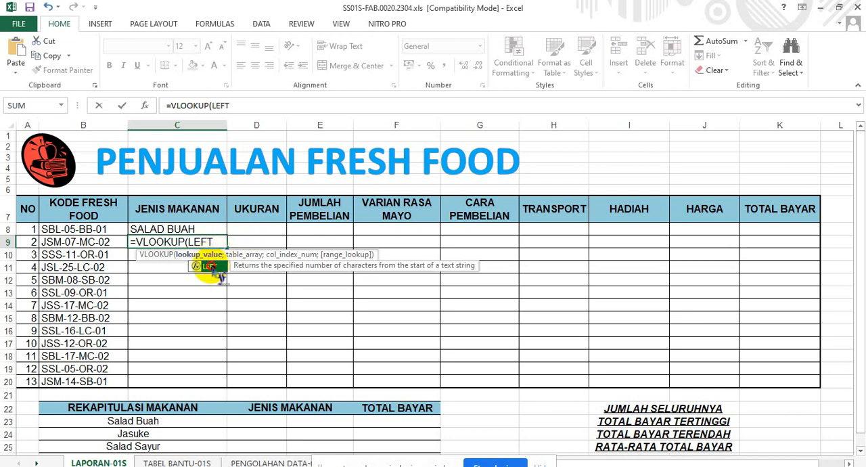
double_click(217, 262)
left_click(86, 242)
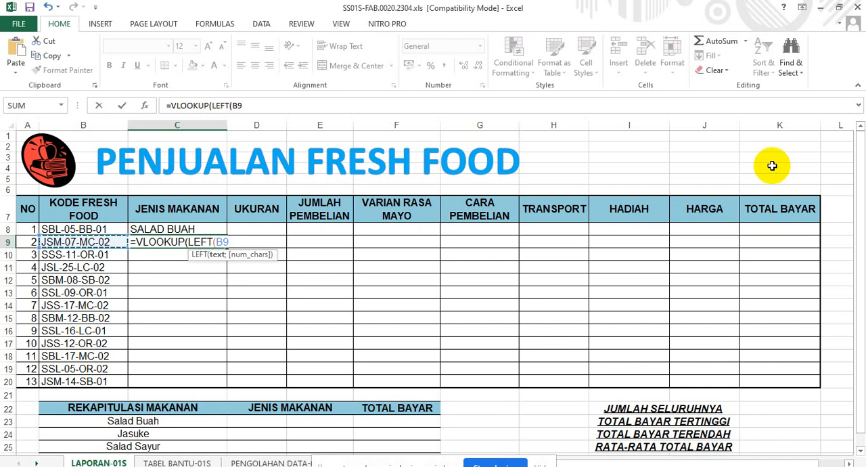
type(";2")
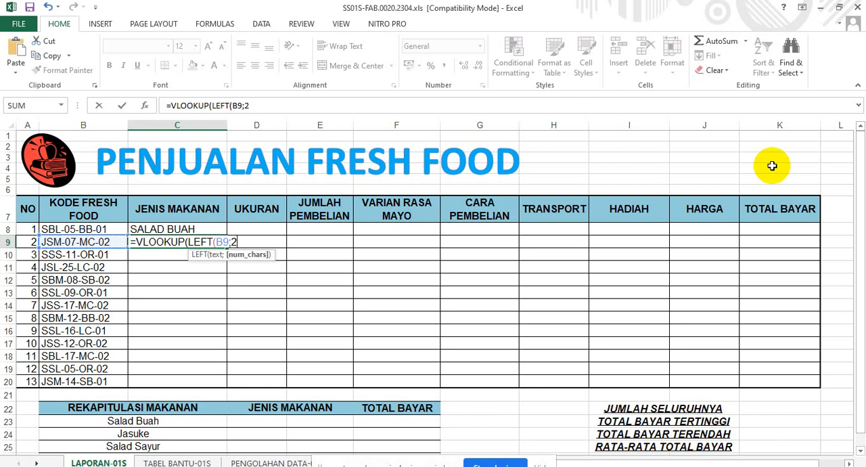
type(")")
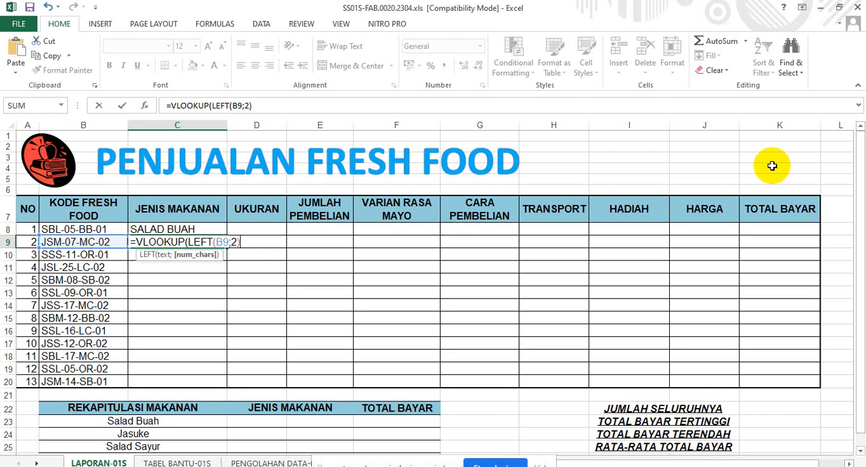
type(";")
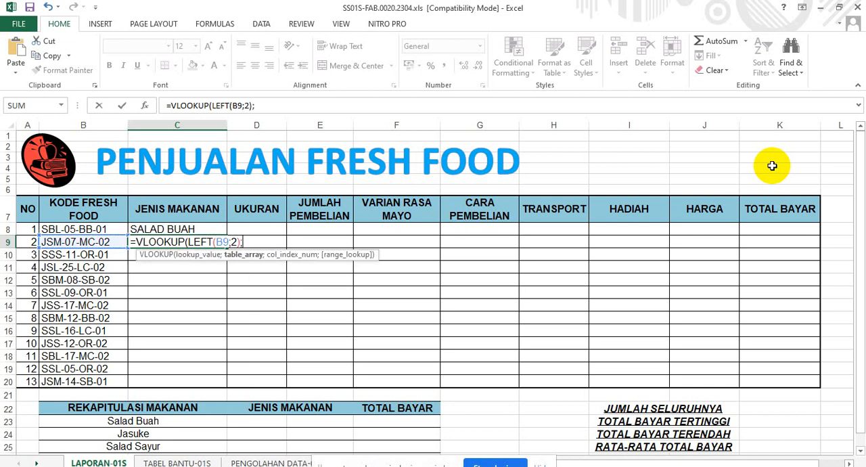
type("TAB")
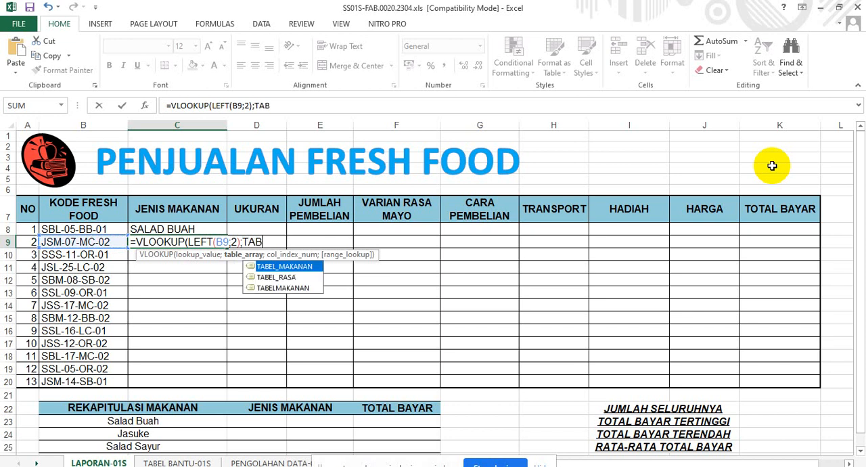
Complete the C9 formula with table TABELMAKANAN, column index 2 and match type 0, accepting the proposed parenthesis correction.
left_click(282, 289)
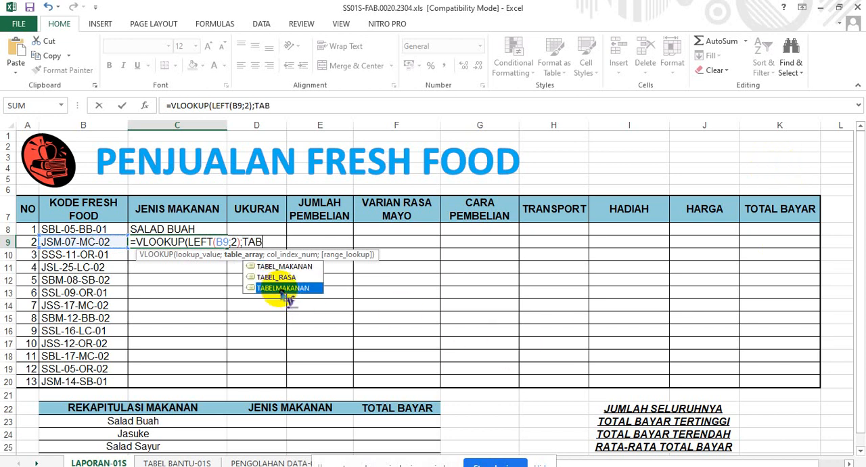
double_click(284, 290)
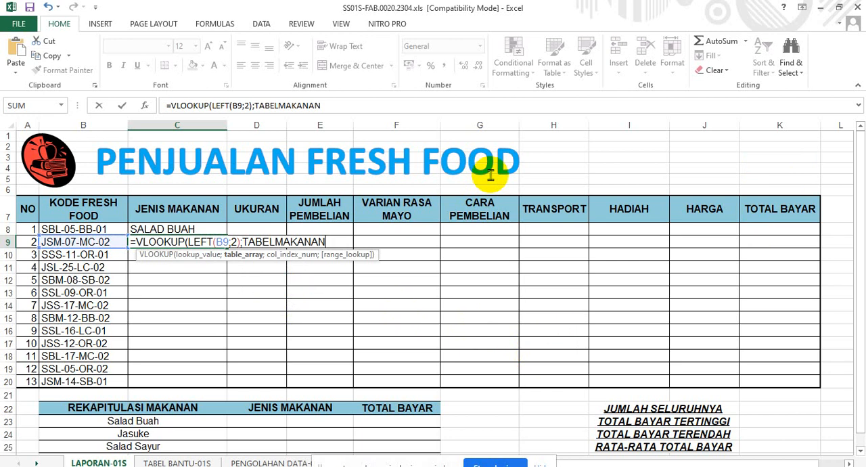
type(";2")
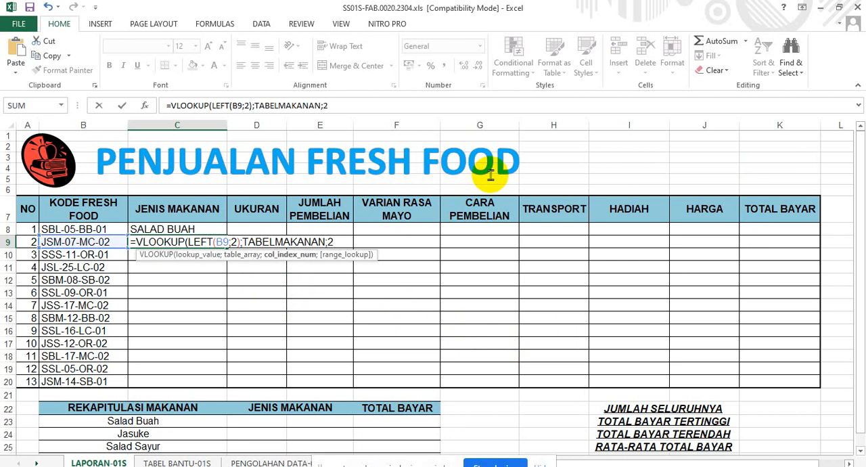
type(";")
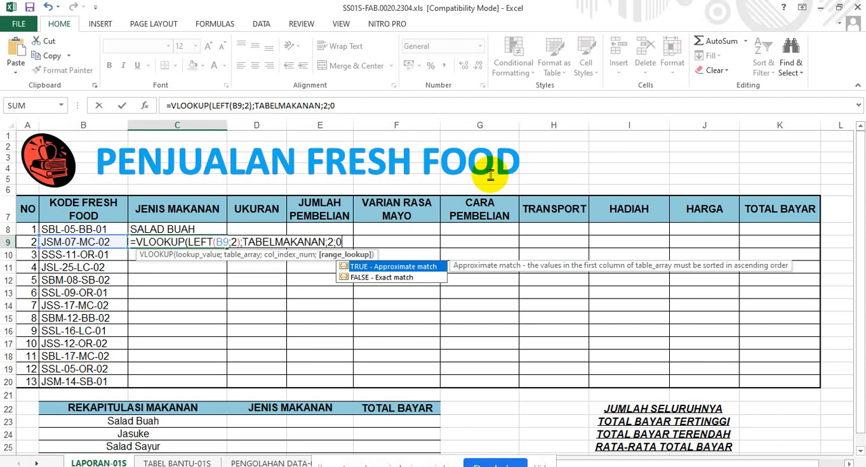
type("0))")
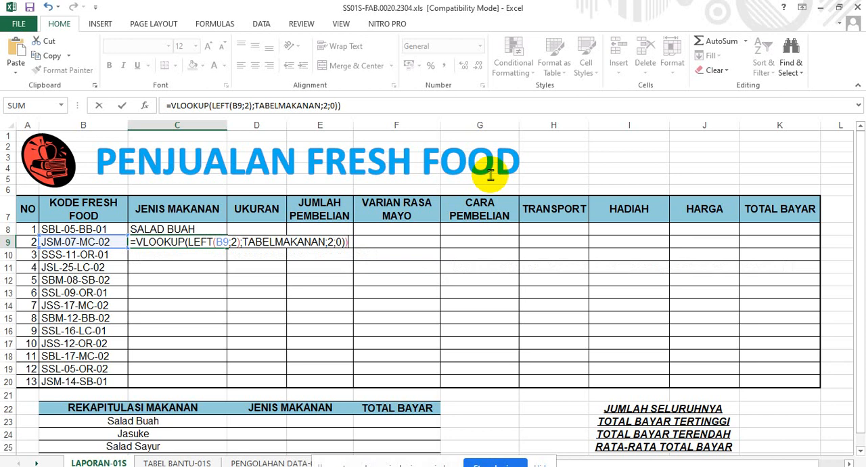
key("Return")
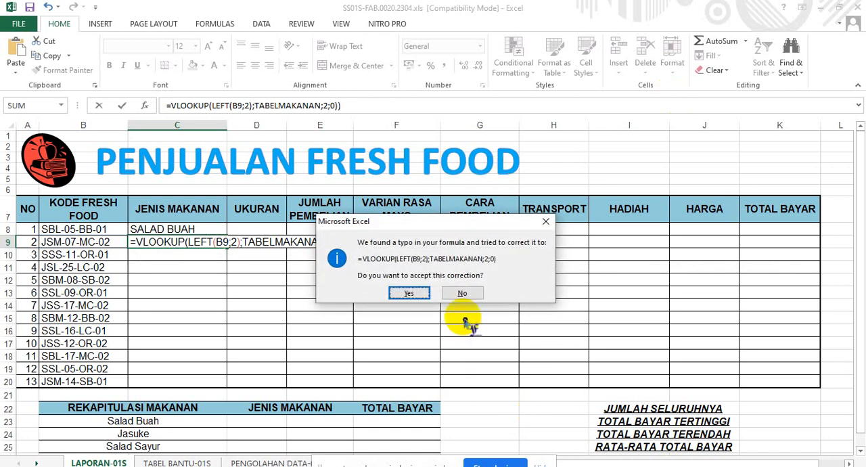
left_click(403, 293)
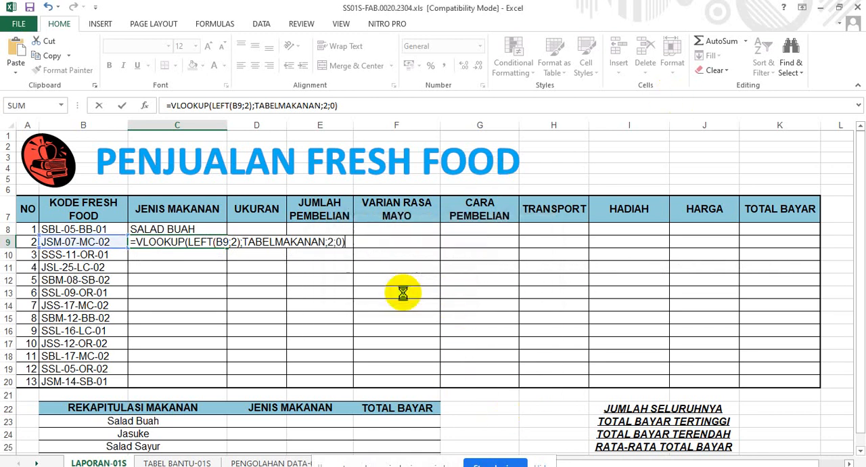
Review the C9 formula and fill it down the JENIS MAKANAN column to C20.
left_click(169, 242)
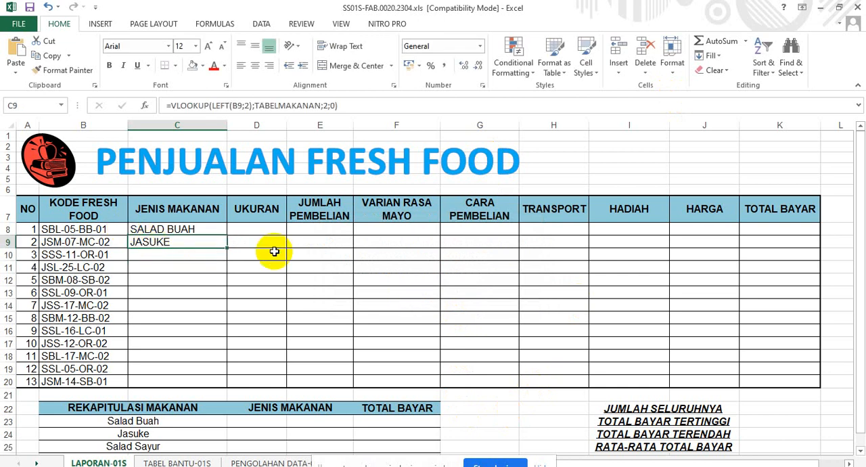
double_click(203, 242)
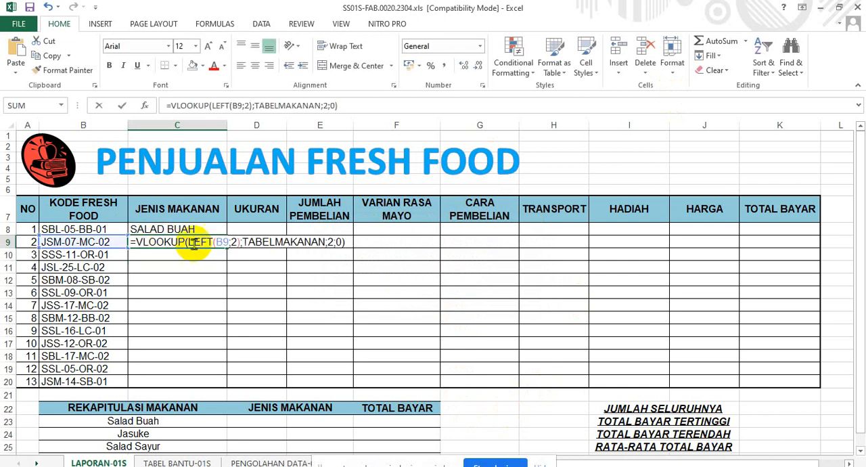
left_click(349, 241)
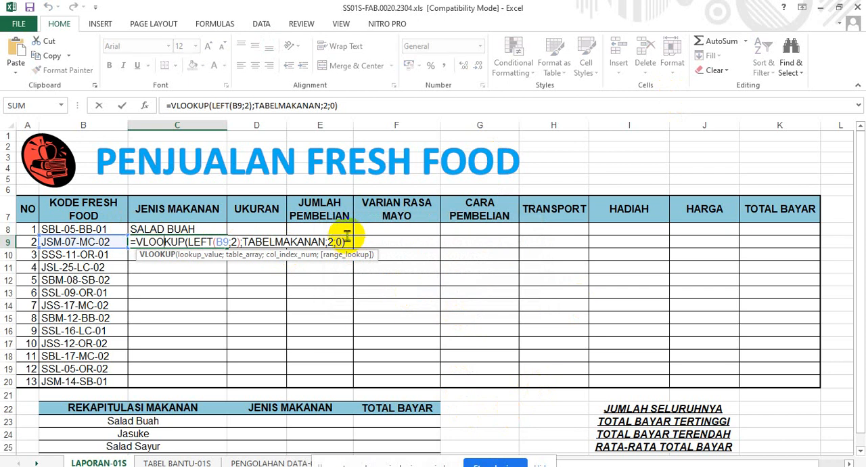
left_click(205, 260)
left_click(195, 242)
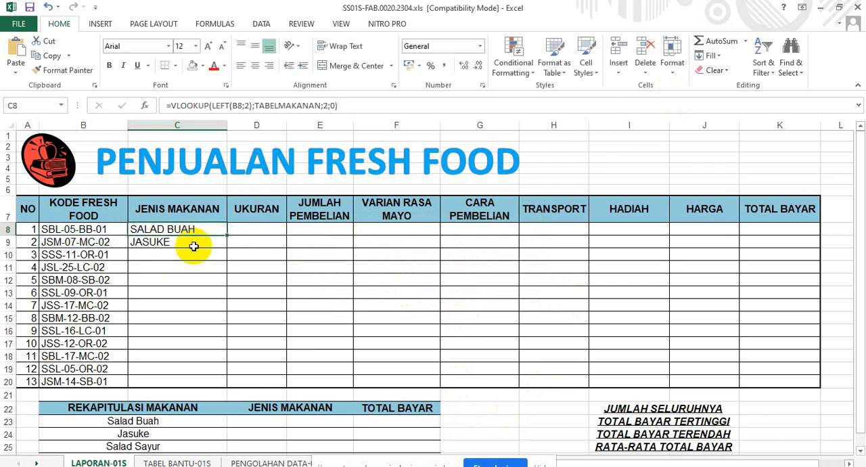
double_click(227, 248)
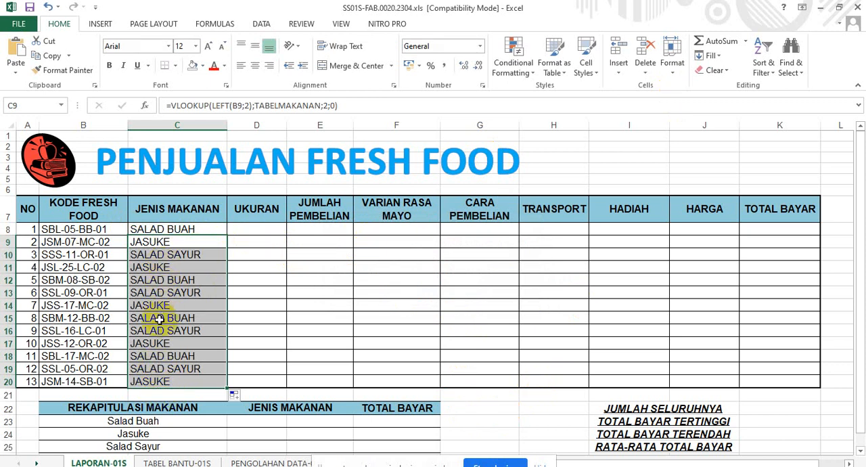
Begin the UKURAN formula in D8 with a MID function nested inside IF: =IF(MID(.
left_click_drag(263, 227, 263, 241)
left_click(263, 225)
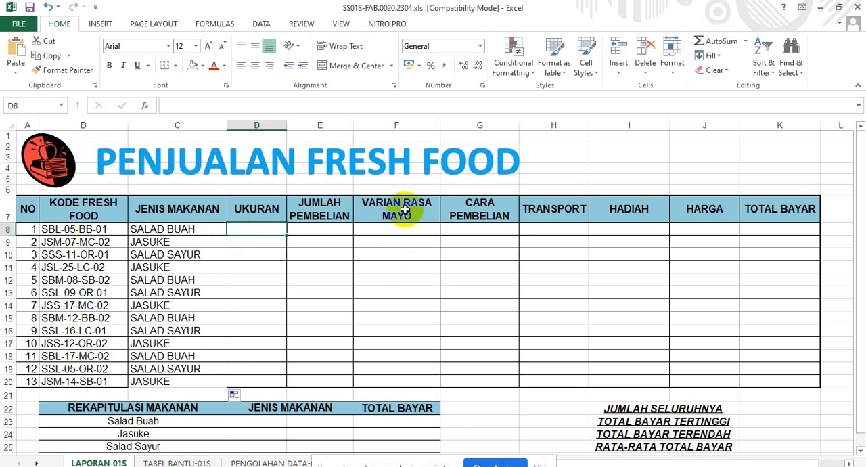
type("=M")
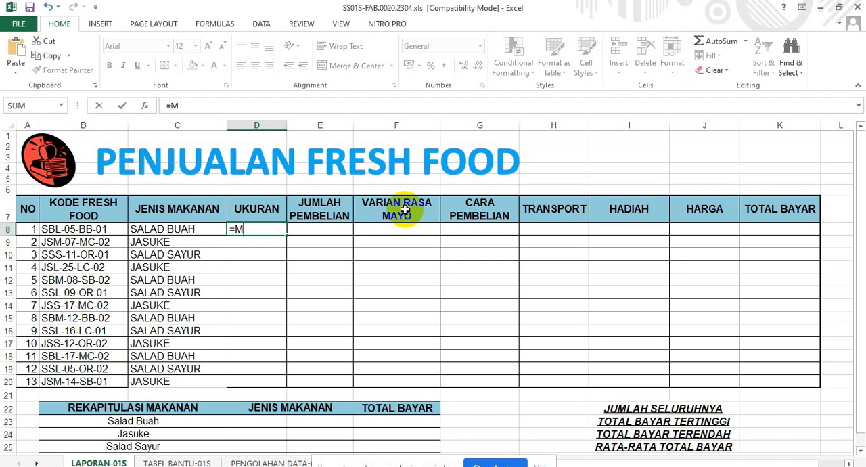
type("ID")
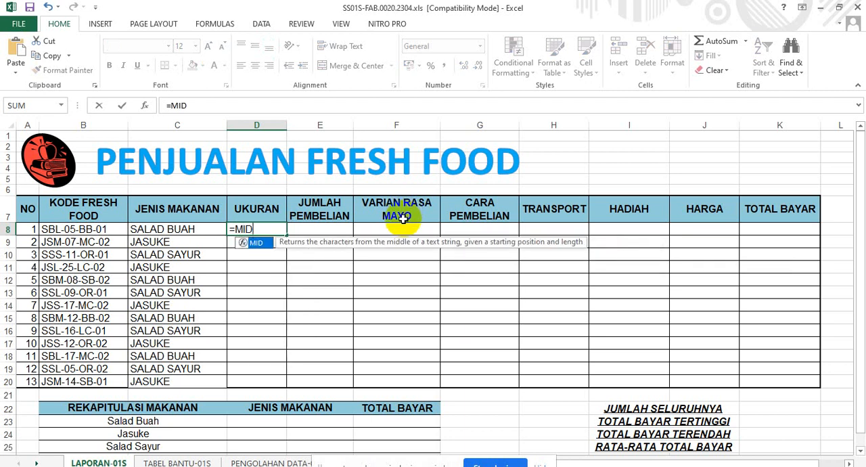
key("BackSpace")
key("BackSpace")
key("BackSpace")
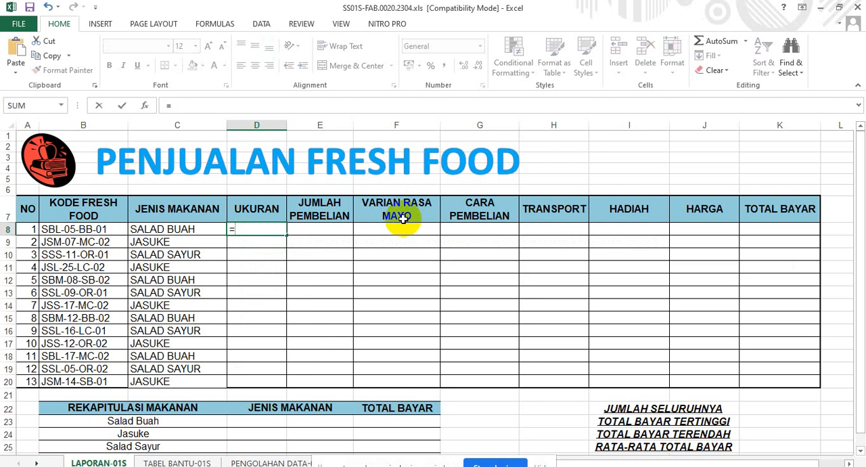
type("IF")
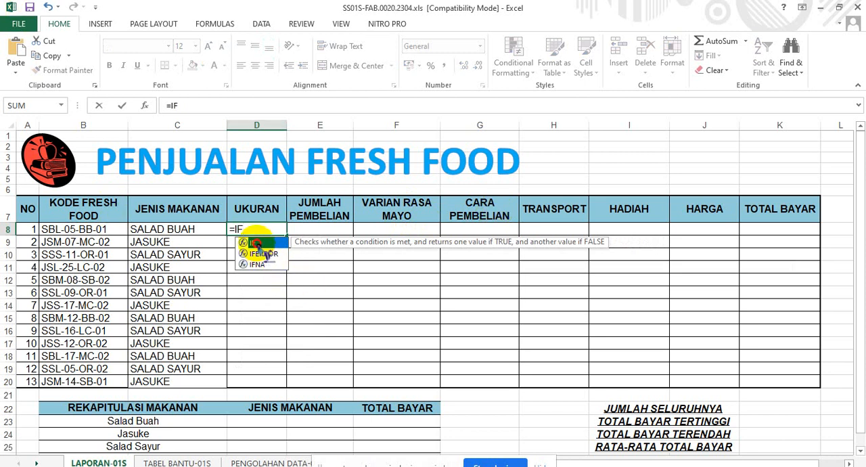
type("(")
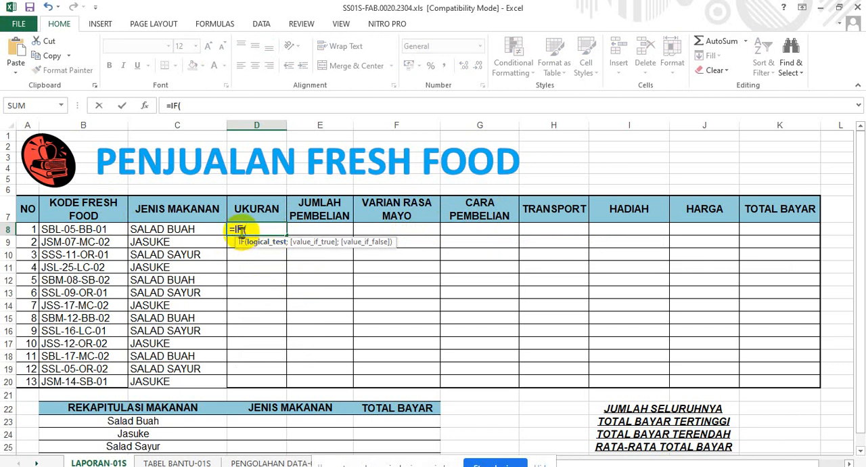
type("M")
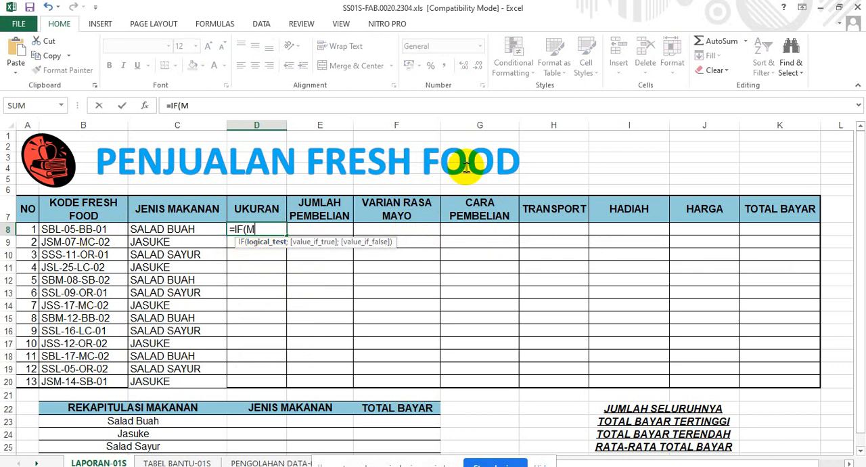
type("ID")
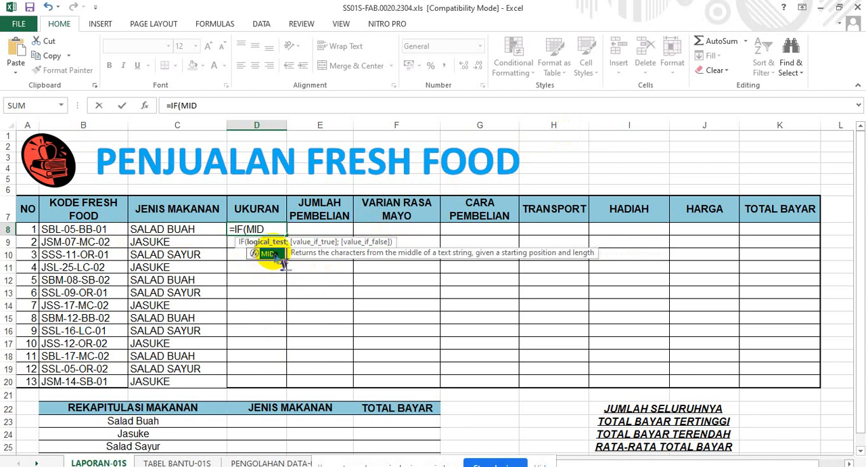
type("(")
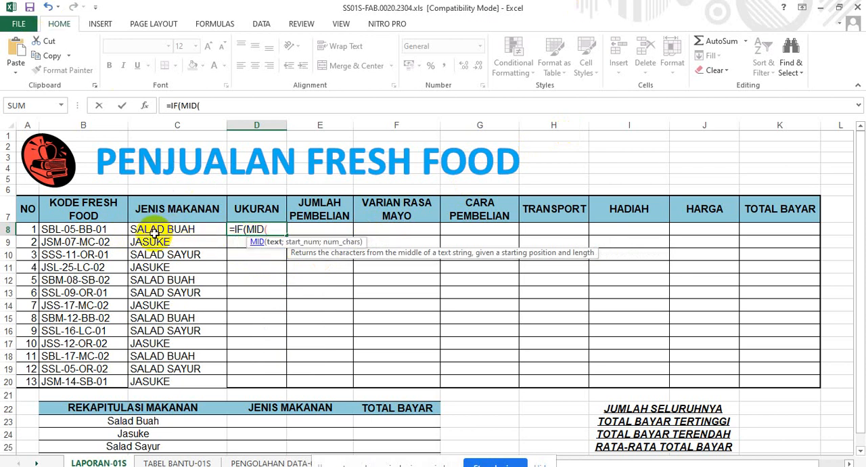
Set the MID arguments to extract one character of B8 from position 3 and start the comparison: B8;3;1)=.
left_click(55, 231)
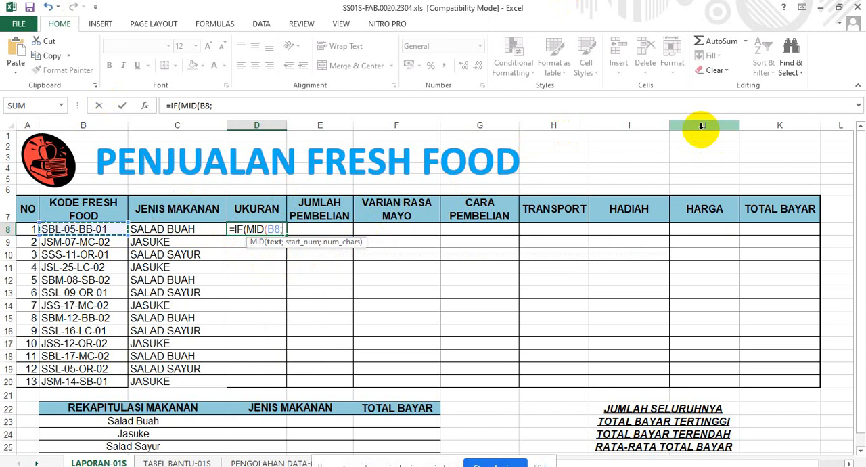
type(";")
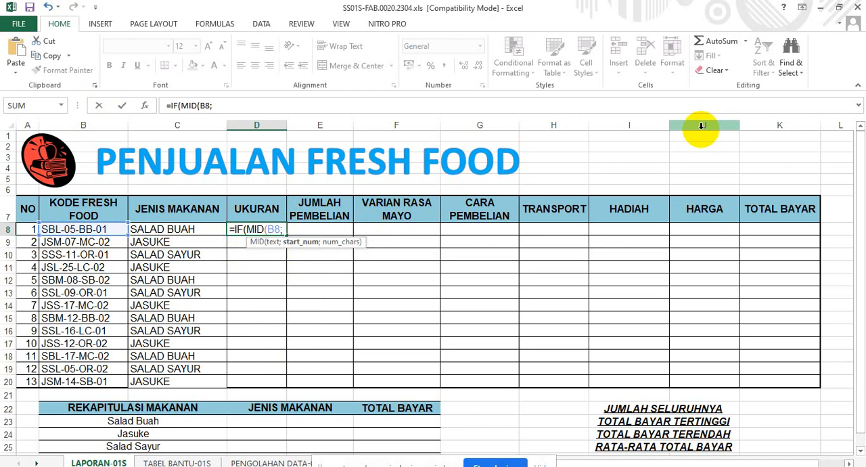
type("3;")
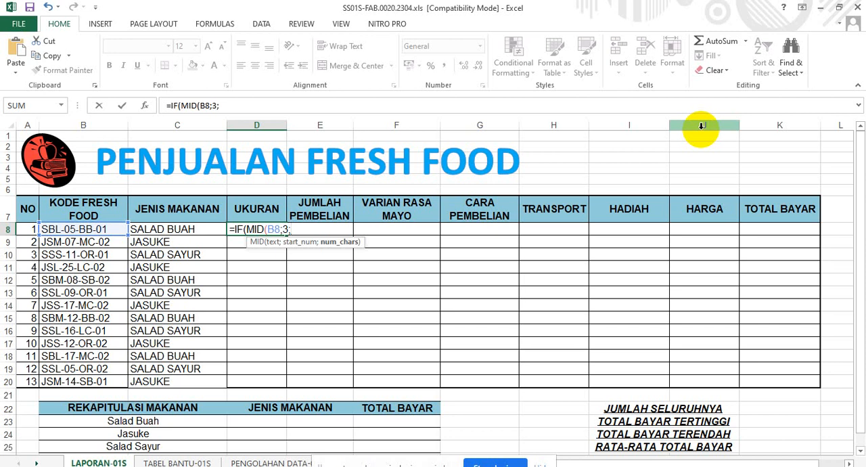
type("1)=")
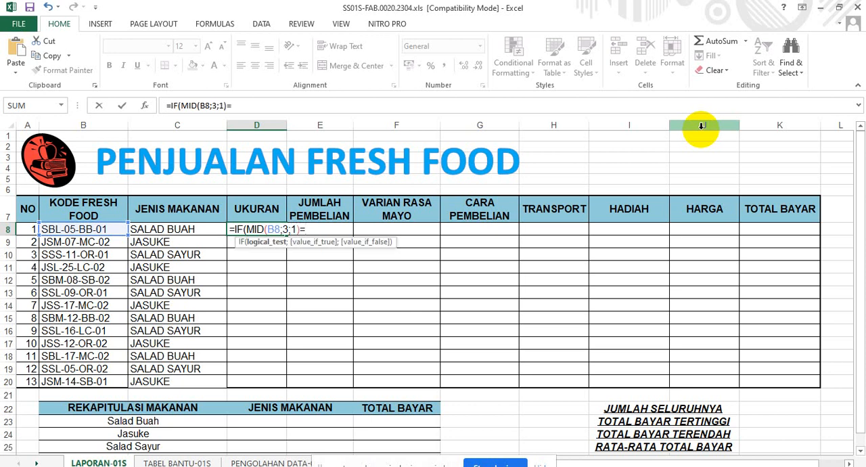
type("\"L\";\"L")
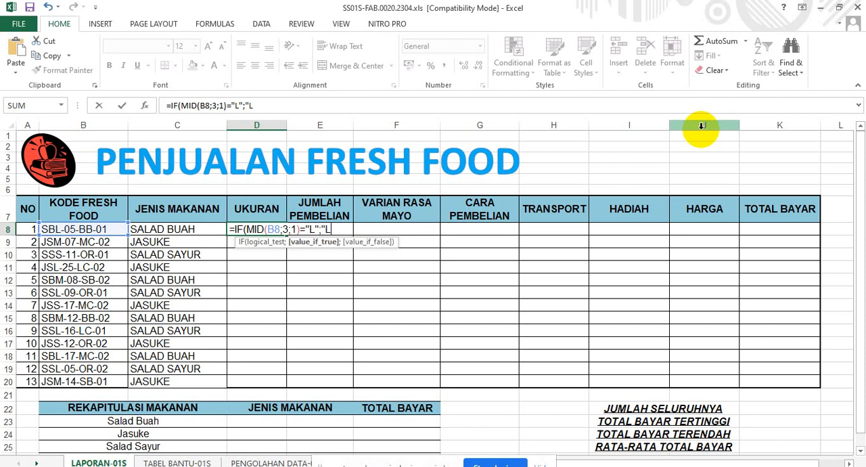
type("ARGE\";IF")
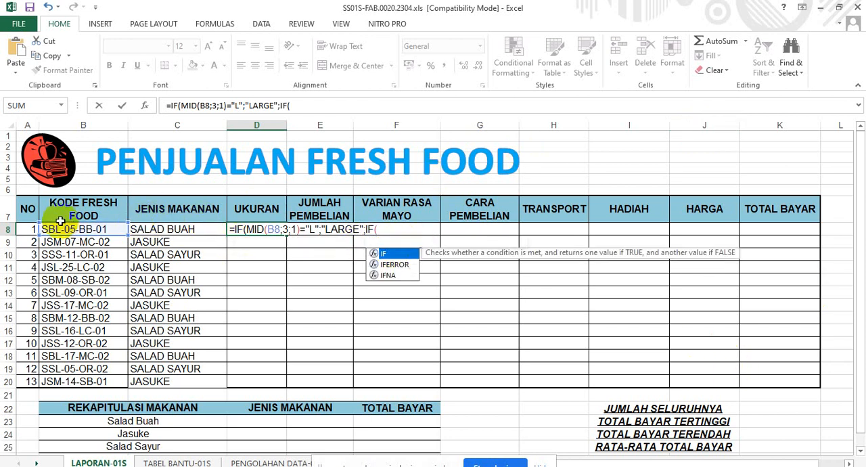
type("(")
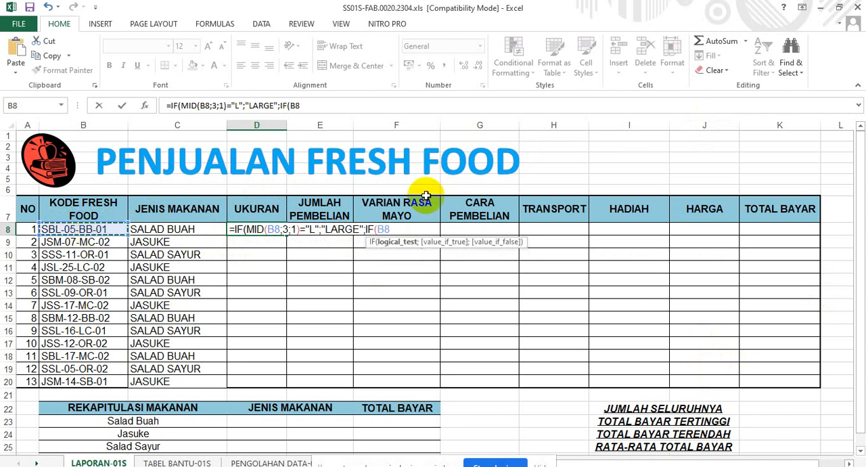
type("MI")
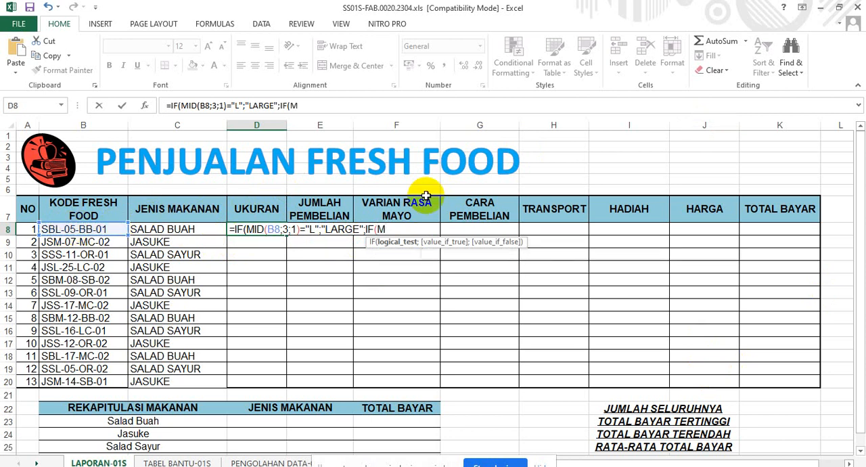
type("FD")
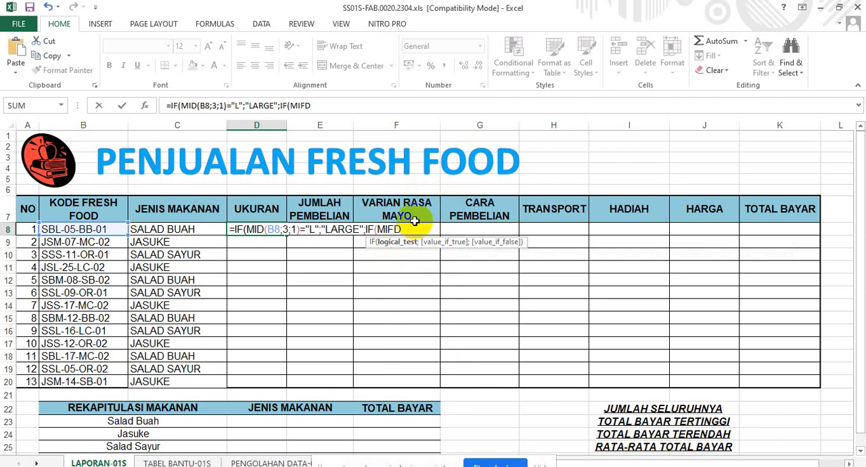
Enter the nested IF's test on the third character of the code: MID(B8;3;1)=.
key("BackSpace")
key("BackSpace")
type("D")
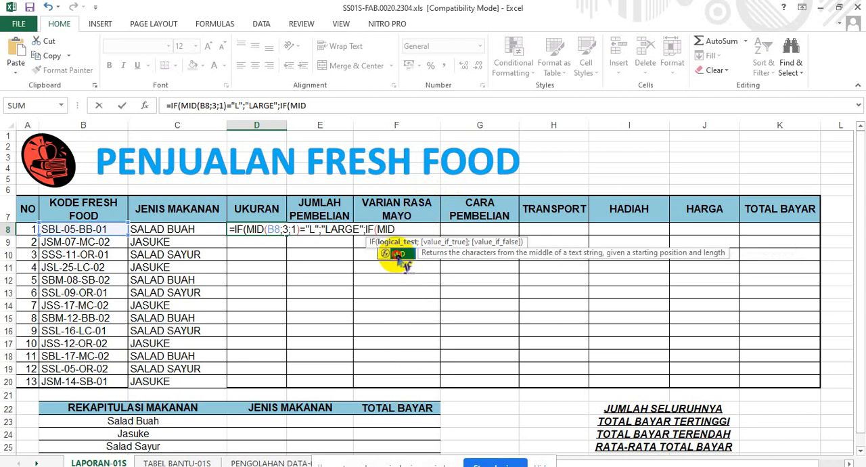
type("(")
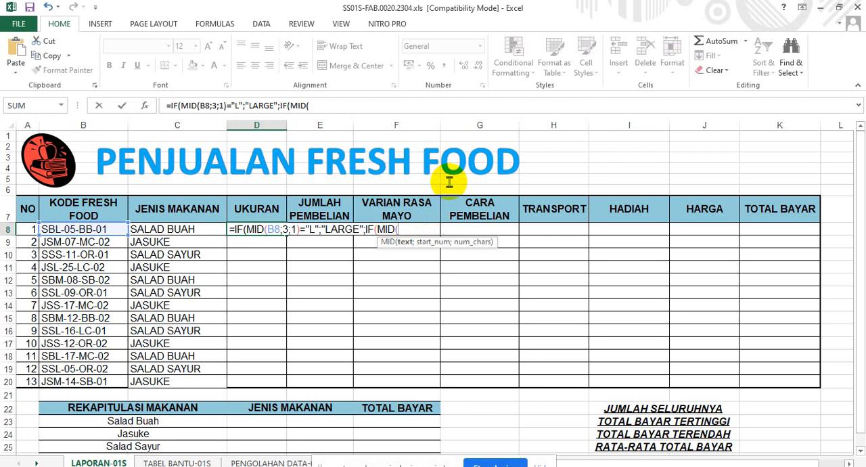
left_click(110, 230)
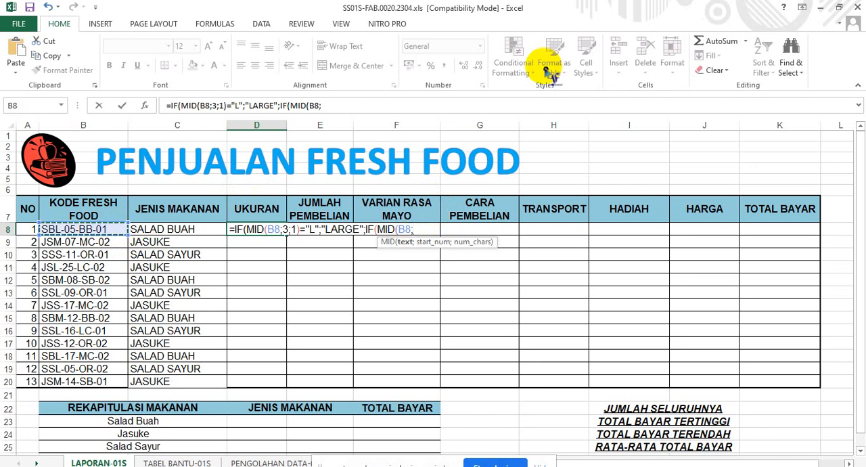
type(";3")
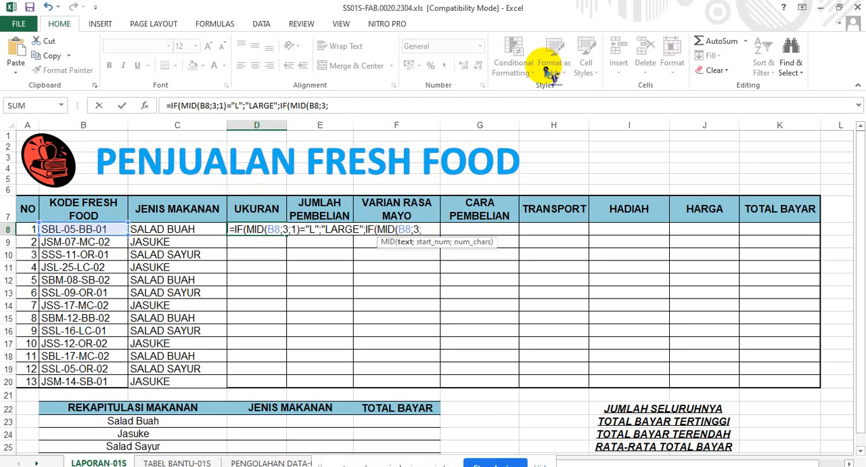
type(";1")
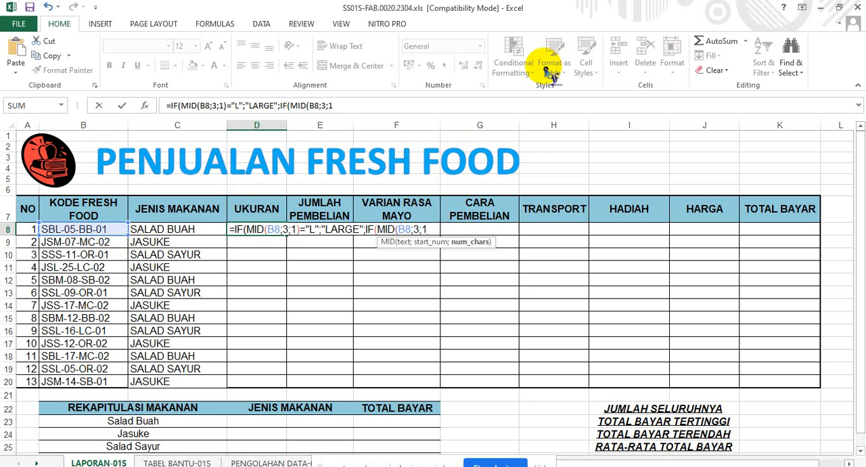
type(")=")
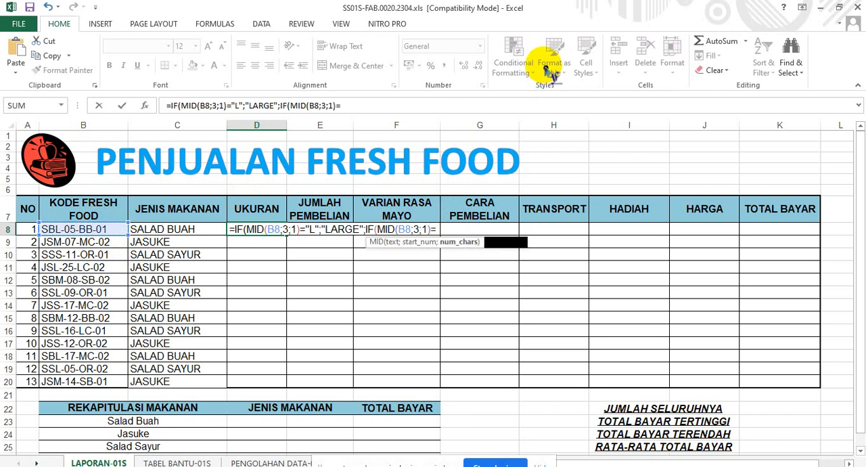
type("\"")
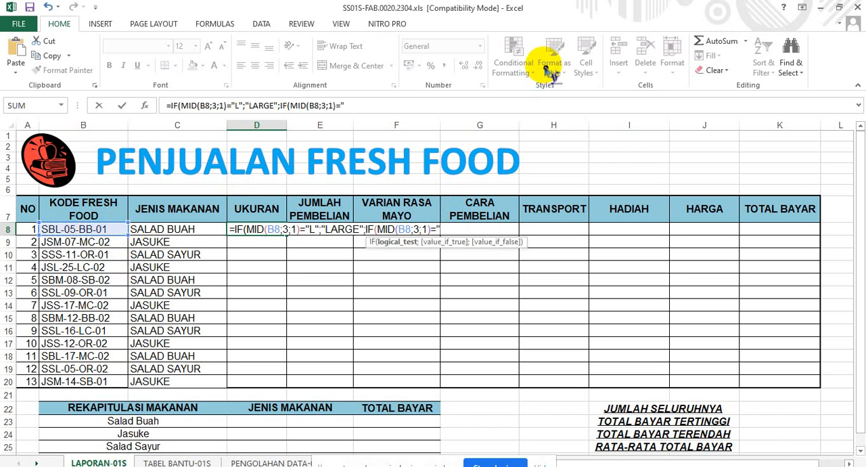
type("M")
type("\";\"")
type("MEDIUN")
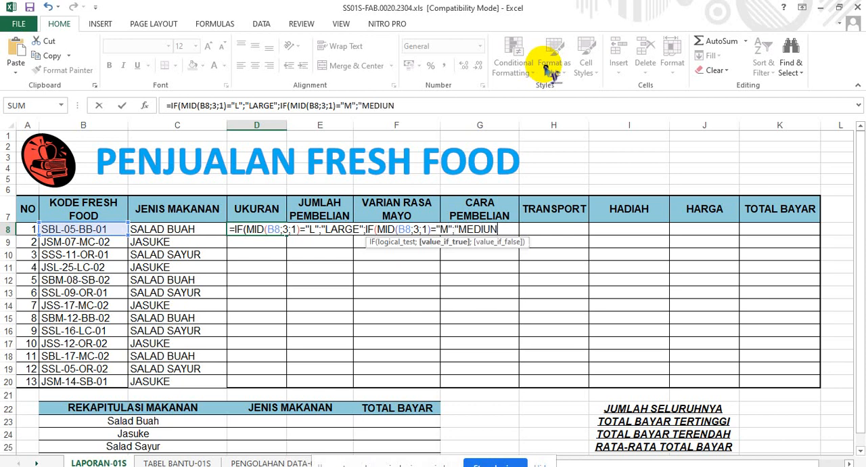
Compare the nested test with "M" and return "MEDIUM" when it is true.
key("BackSpace")
type("M\"")
type(";\"K")
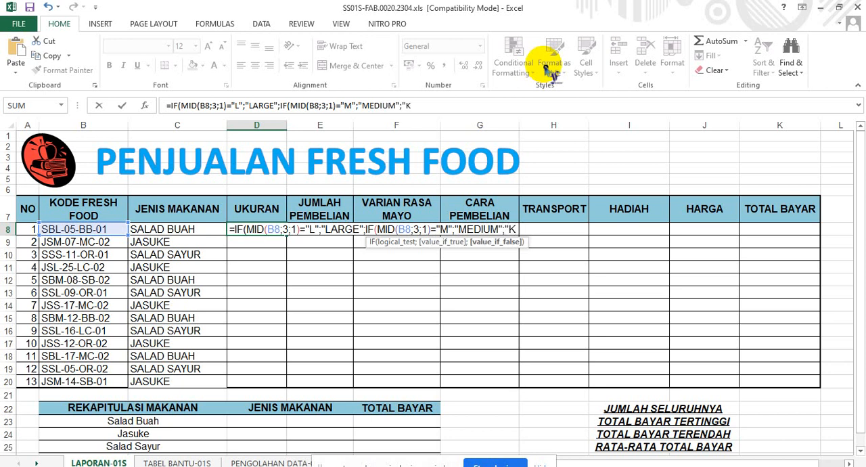
Finish the D8 formula with "LARGE" as the nested false value and two closing parentheses, and reselect the cell.
key("BackSpace")
type("LARGE")
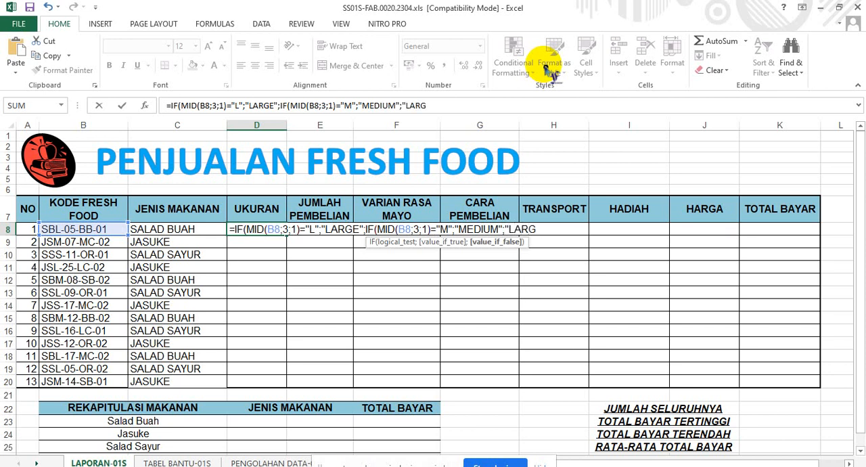
type("\"))")
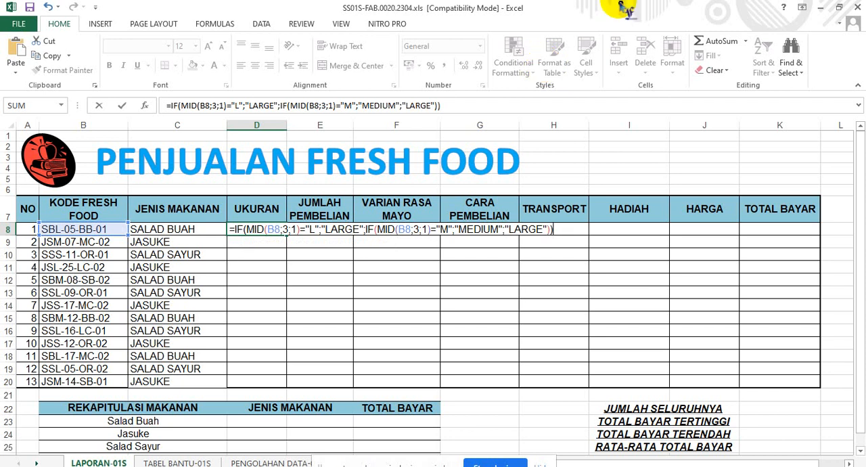
key("Return")
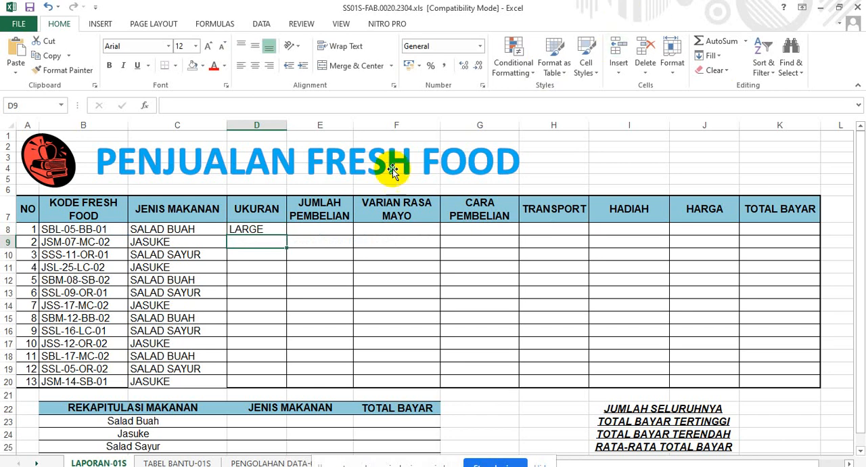
left_click(265, 227)
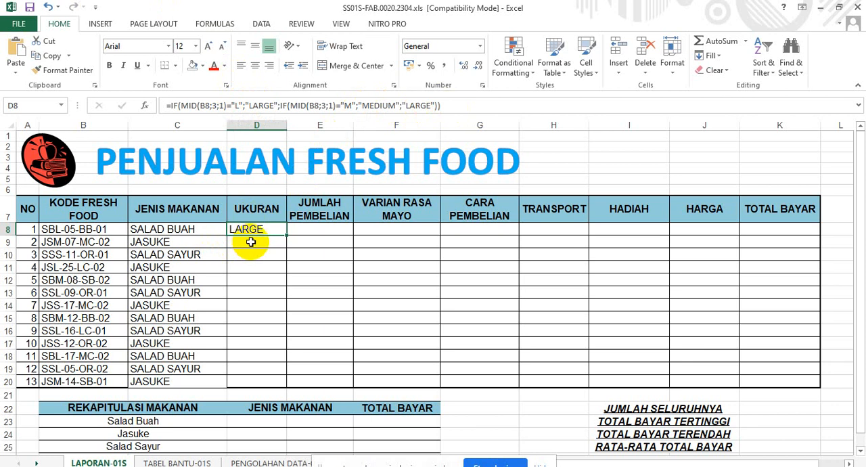
Start the UKURAN formula in D9 with an IF whose test opens with the MID function: =IF(MID(.
left_click(250, 242)
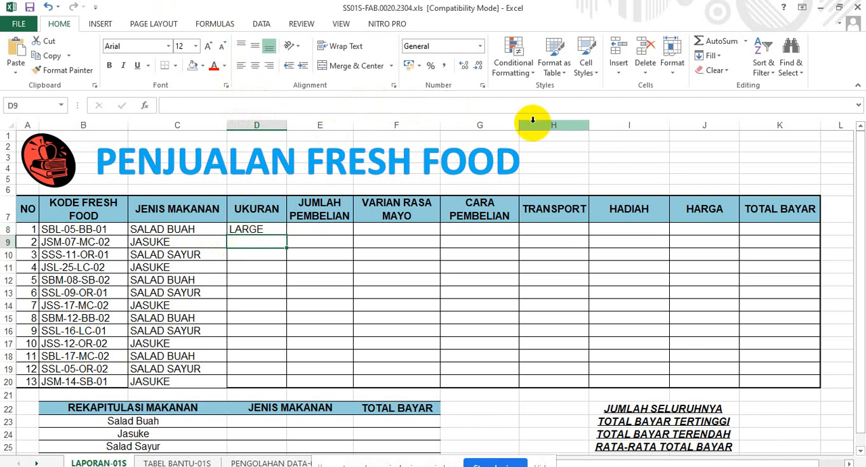
type("==")
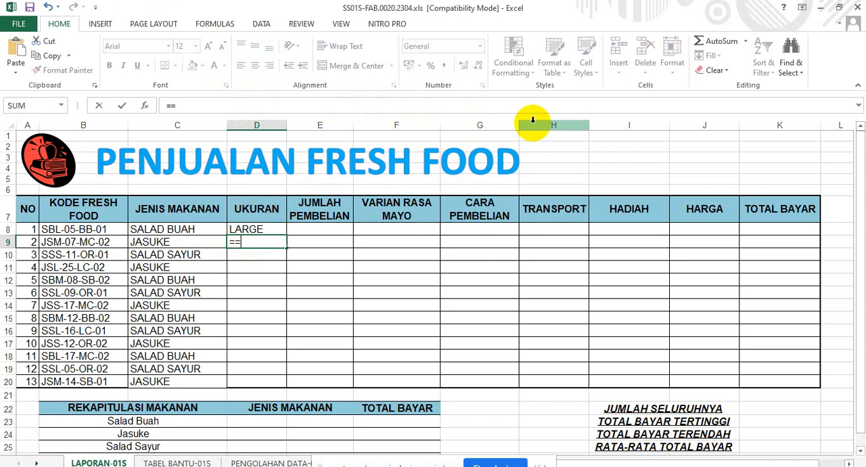
key("BackSpace")
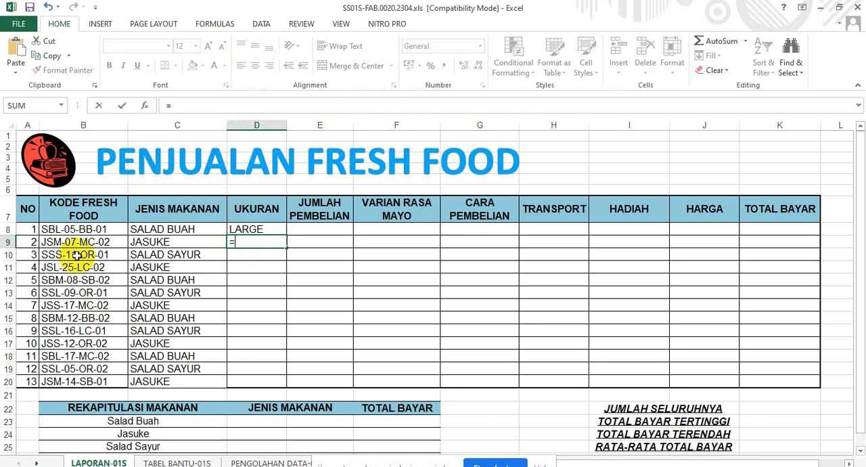
type("I")
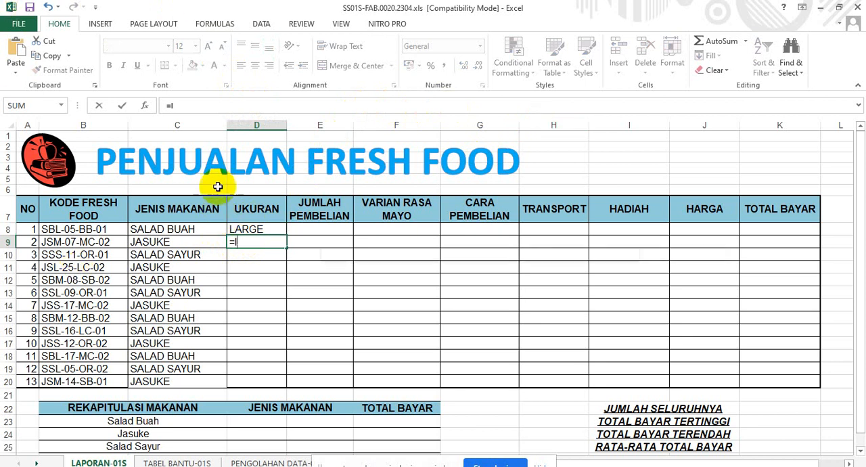
type("F")
key("Escape")
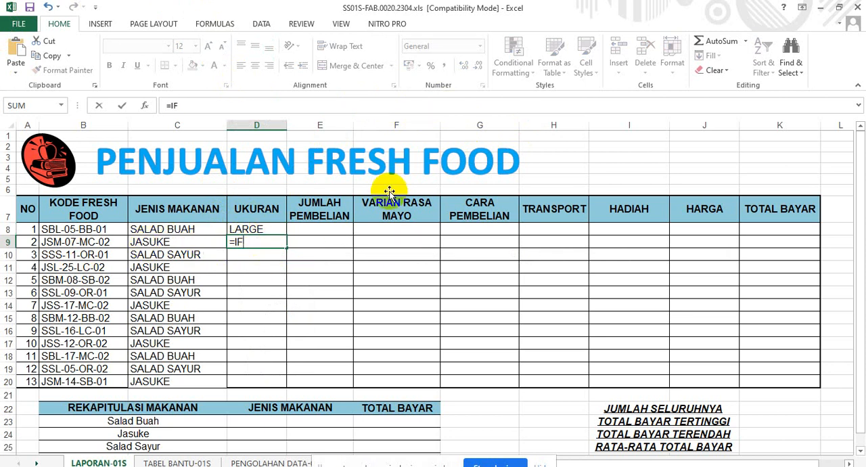
type("(")
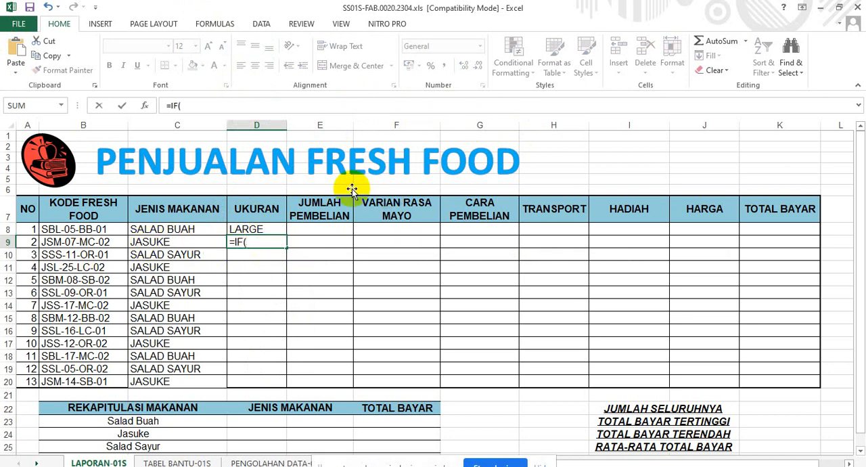
type("MID")
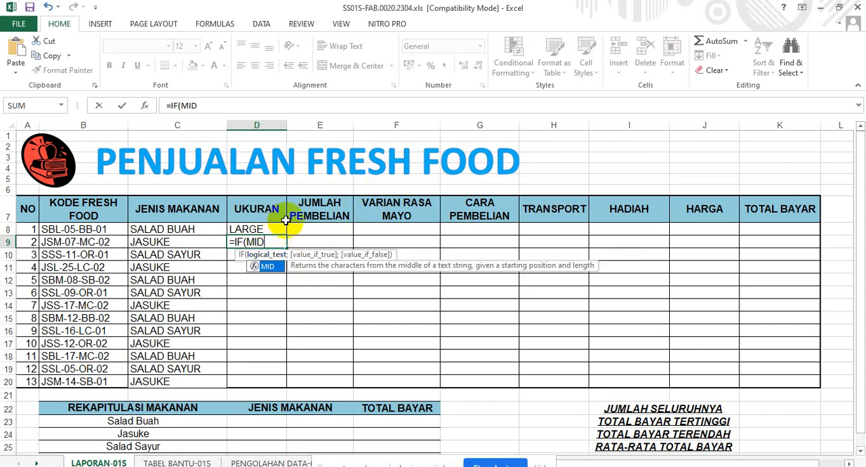
double_click(270, 267)
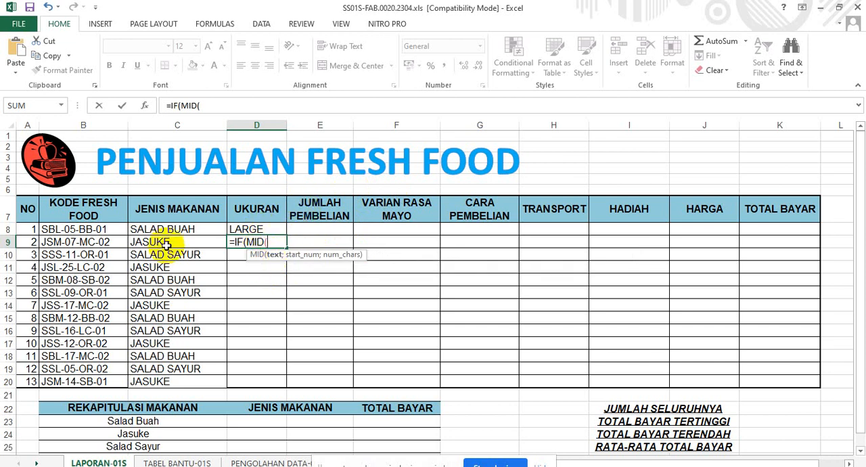
Set the MID arguments to one character of B9 from position 3 and start the comparison: B9;3;1)=.
left_click(80, 244)
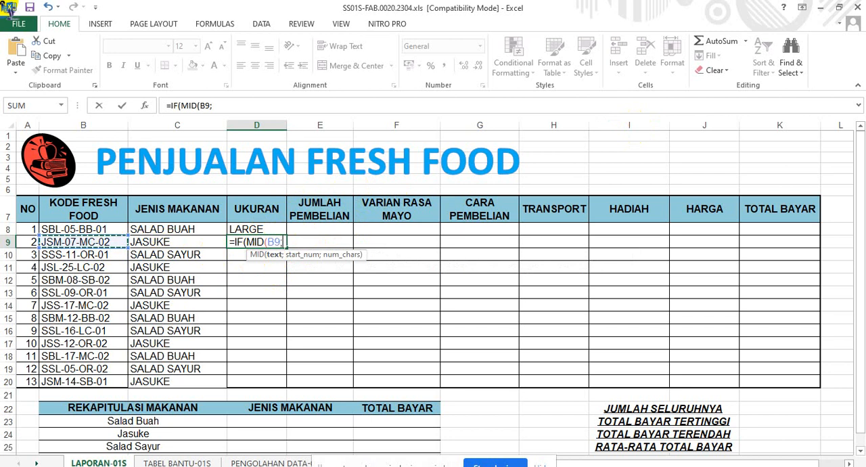
type(";3")
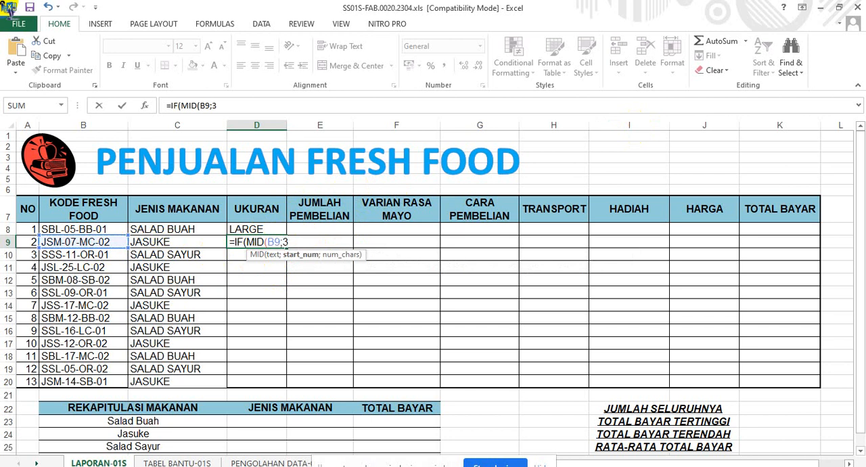
type(";")
type("1")
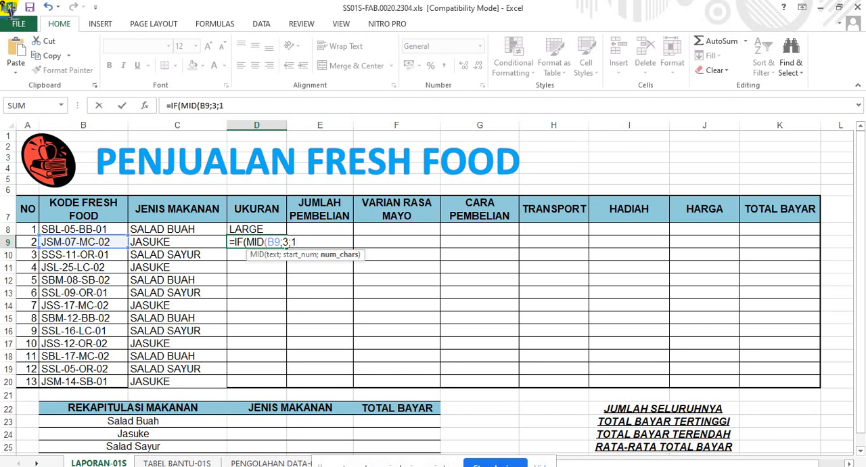
type(")")
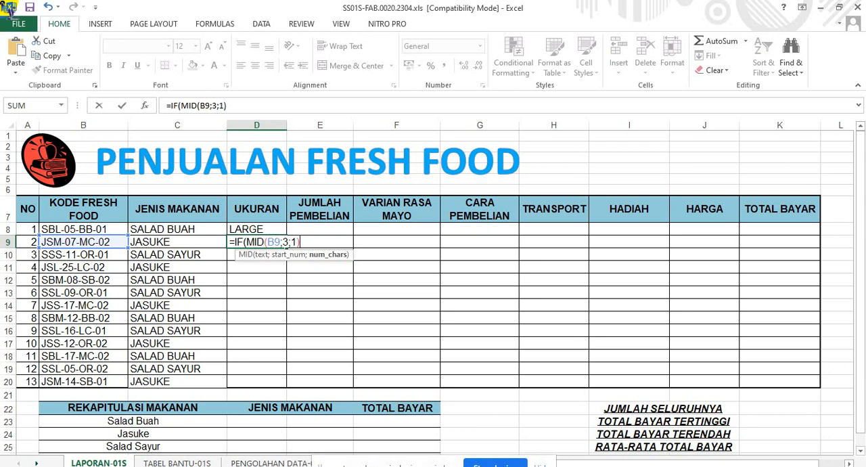
type("=")
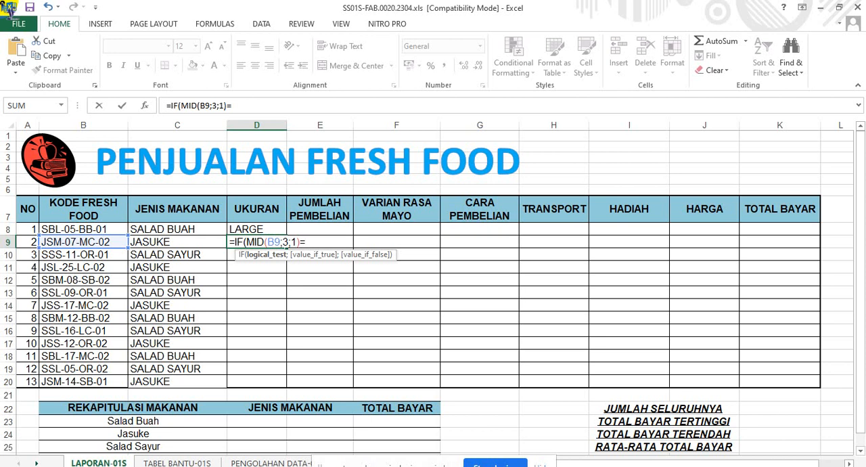
type("\"")
Compare the extracted character with "L" and enter LARGE as the value if true, followed by a semicolon.
type("L\";\"")
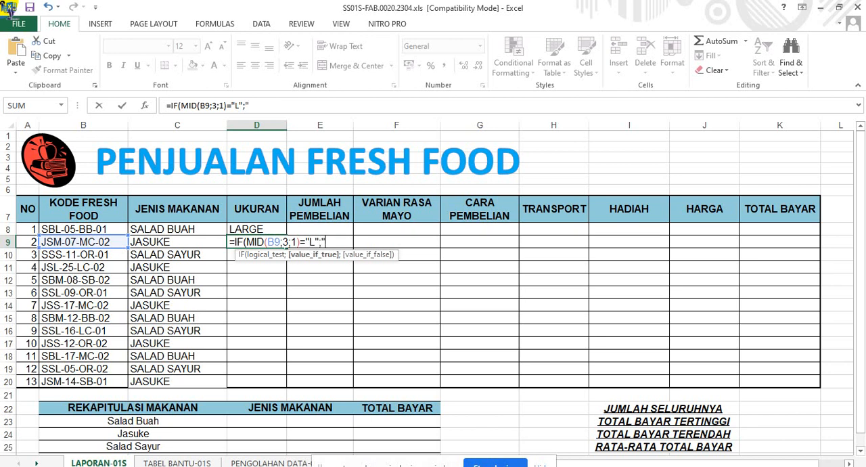
type("LAR")
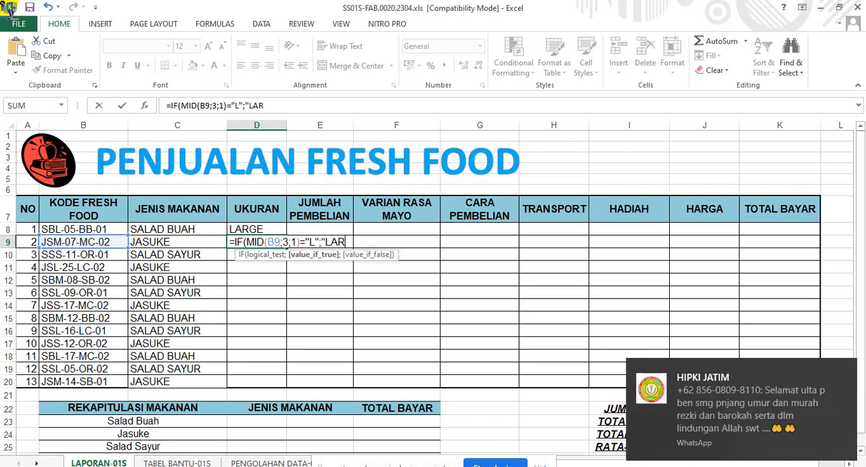
type("GE\";")
type("\"")
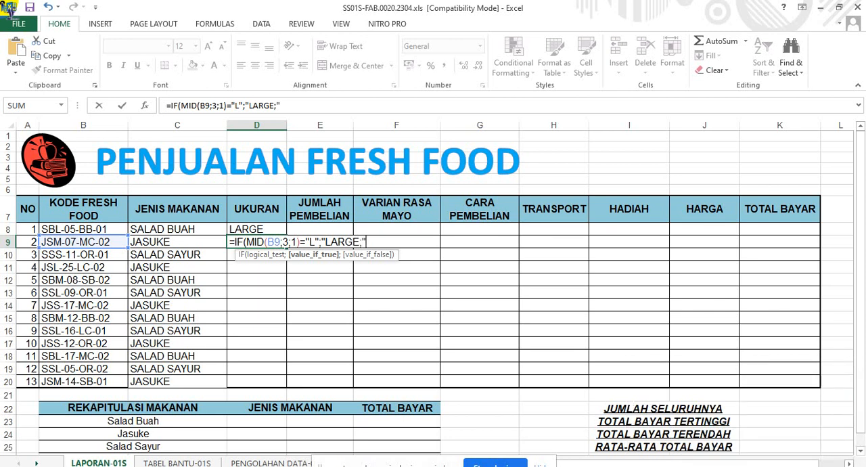
key("BackSpace")
Add a nested IF that tests the third character of the code in B9: IF(MID(B9;3;1)=.
type("IF")
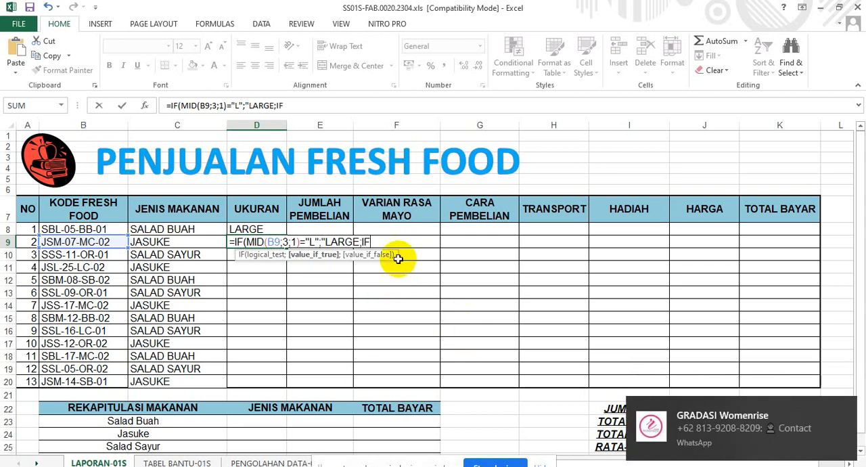
type("(")
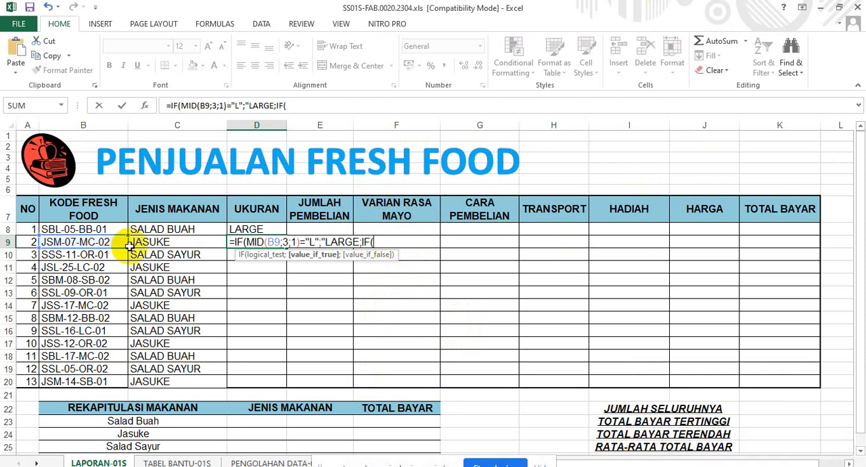
type("MID")
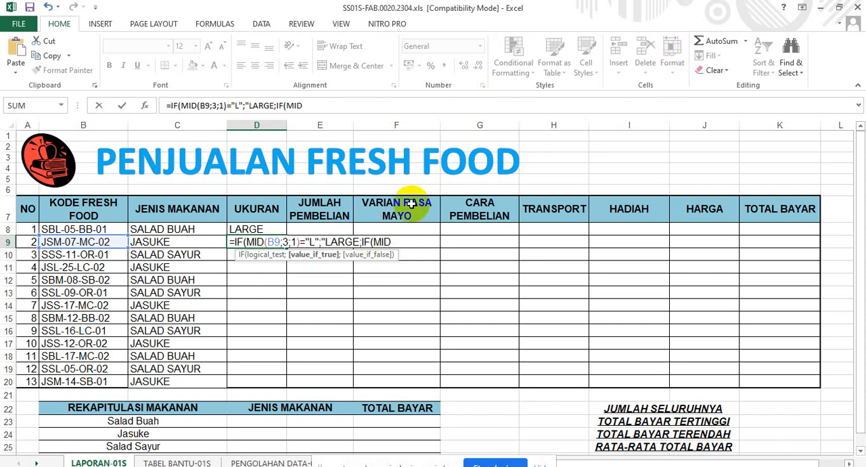
type("(")
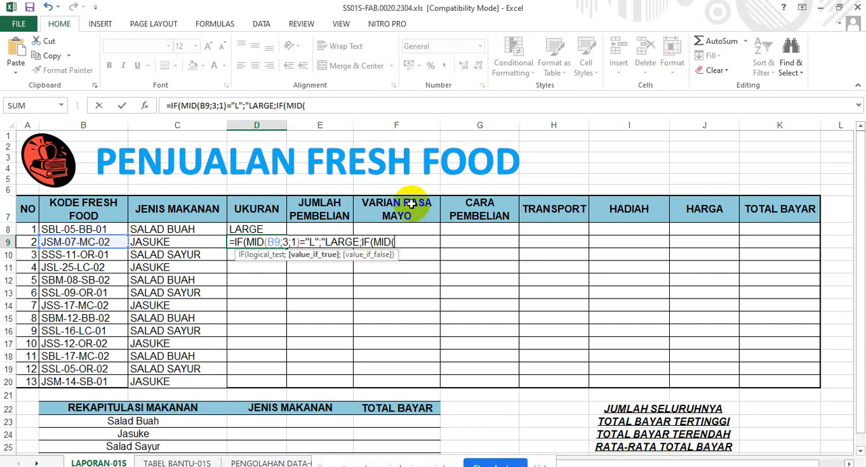
left_click(93, 242)
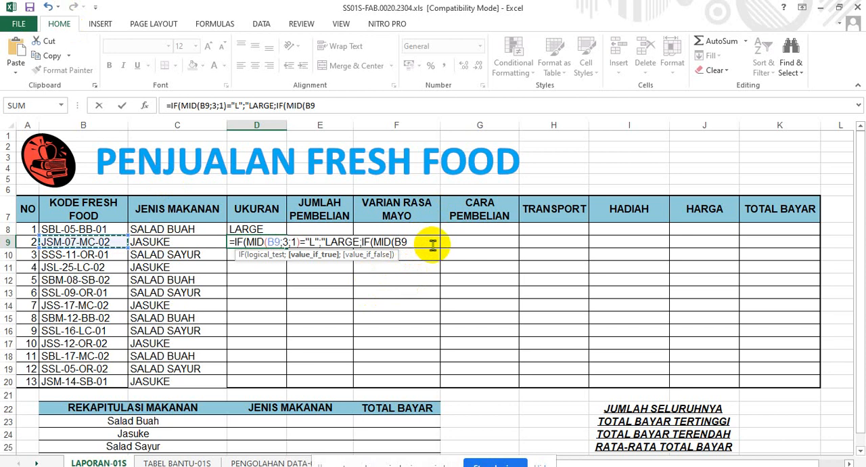
type(";3")
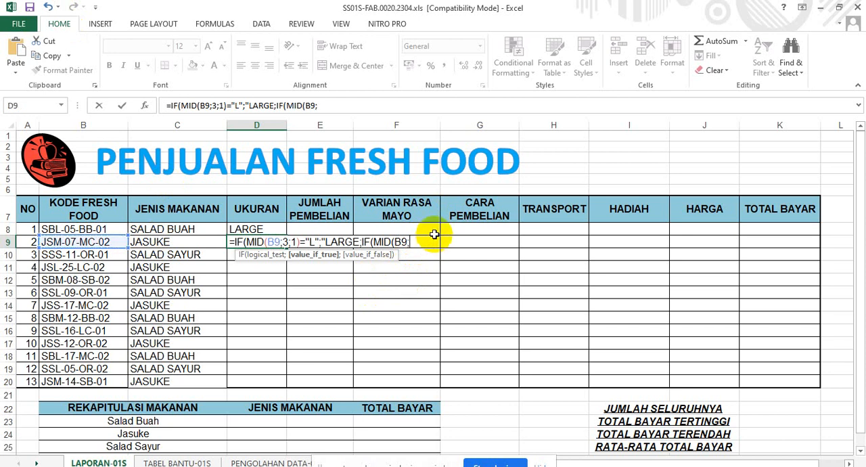
type(";1)=")
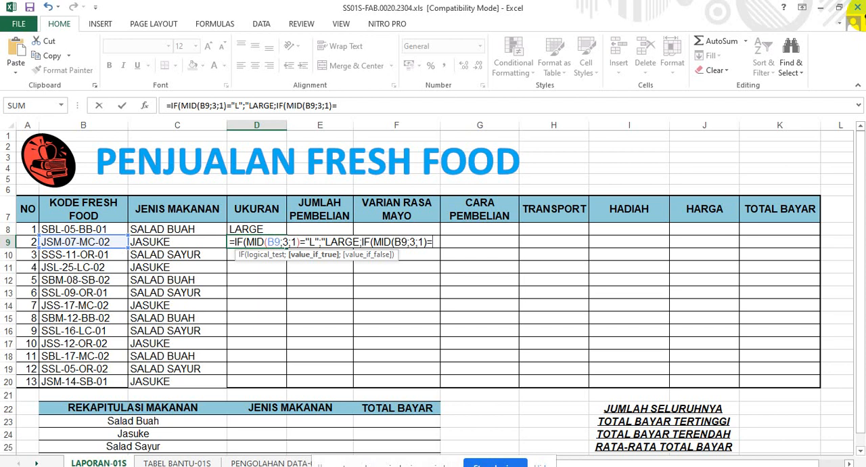
key("BackSpace")
type("=\"M")
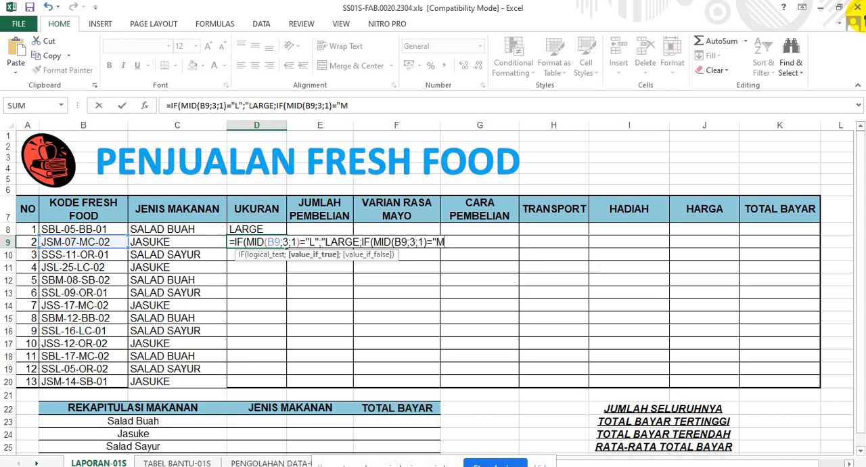
type("\";")
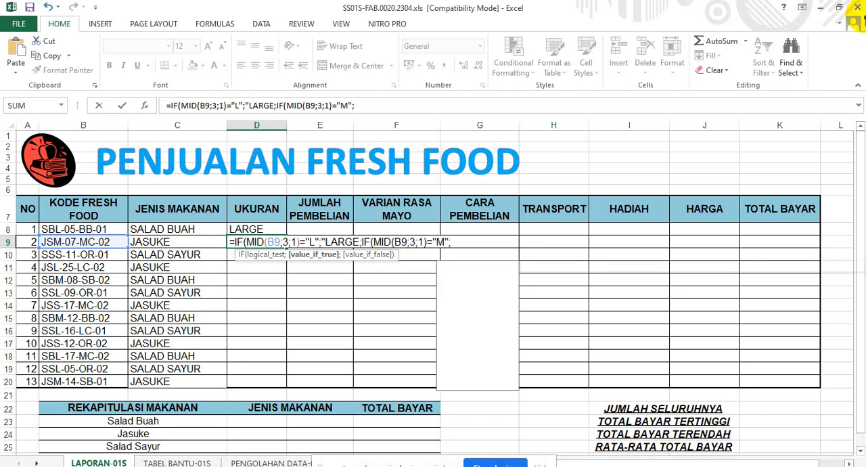
type("\"ME")
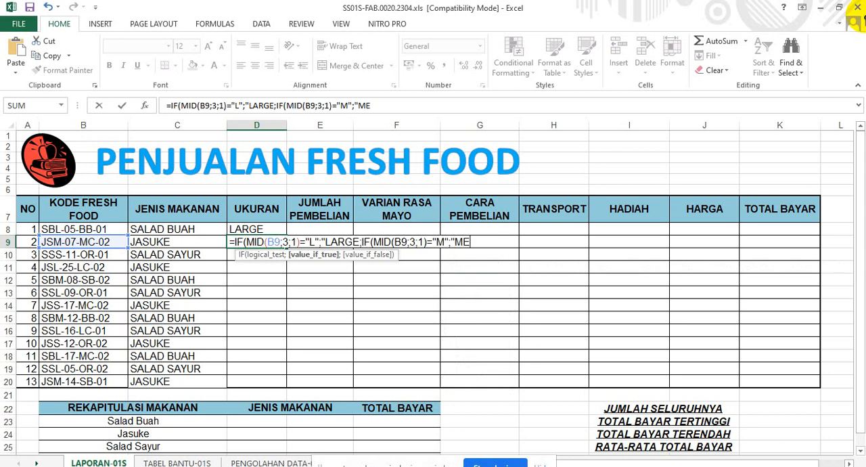
type("D")
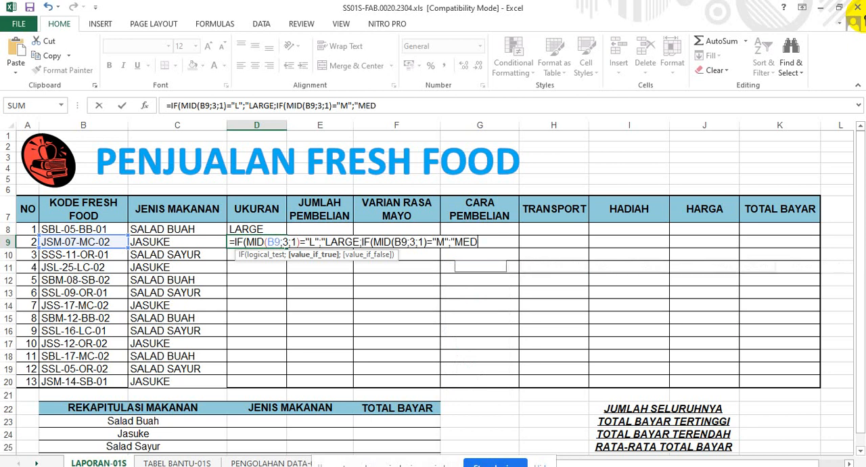
type("IUM")
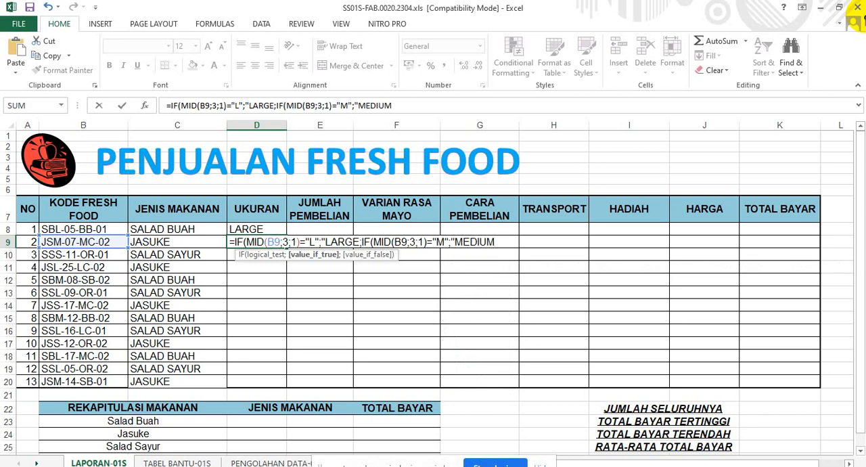
type("\"")
Enter "SMALL" as the nested IF's value if false.
type(";")
type("SM")
key("BackSpace")
key("BackSpace")
type("\"SMALL\"")
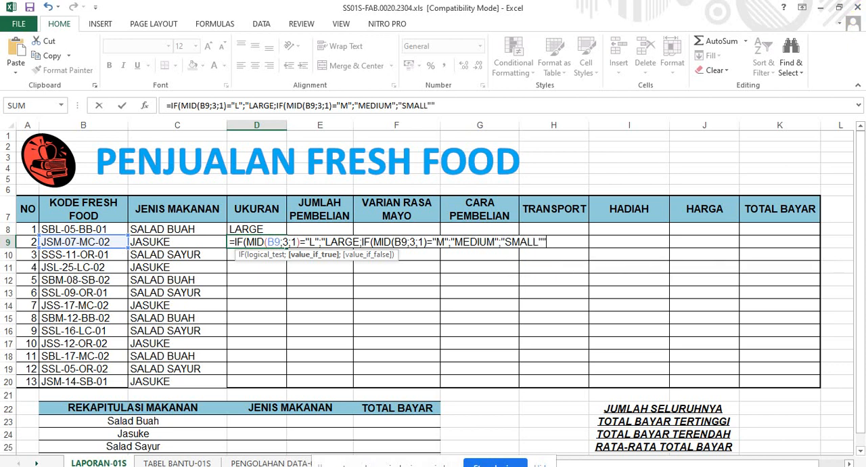
key("BackSpace")
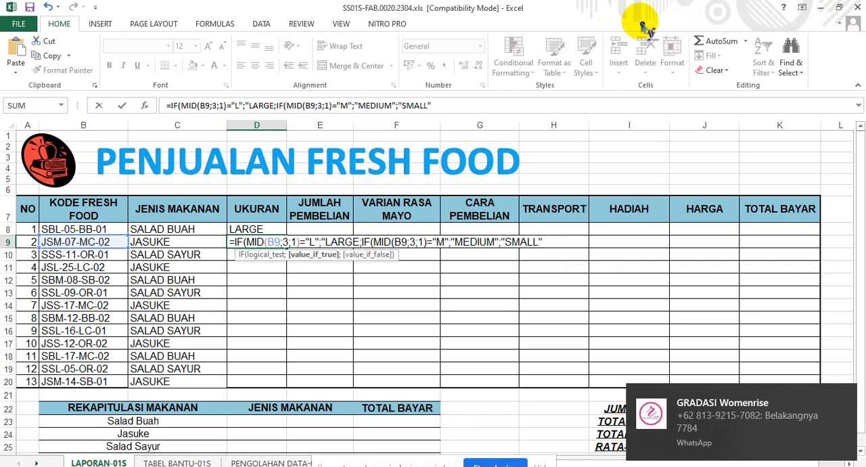
Insert the missing closing quotation mark after LARGE, then end the D9 formula with two closing parentheses and commit it.
type("\";")
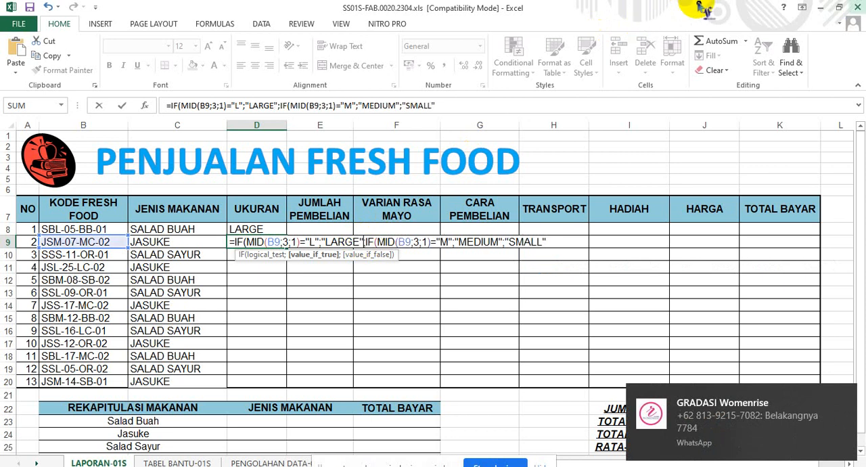
left_click(555, 241)
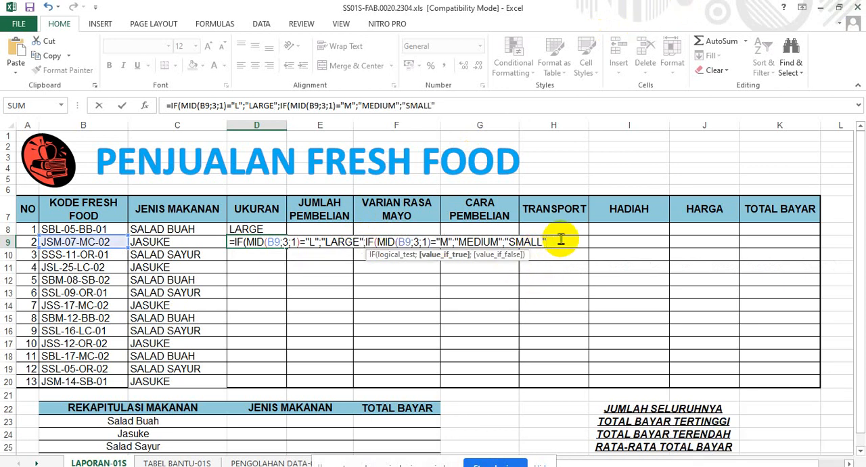
left_click(560, 239)
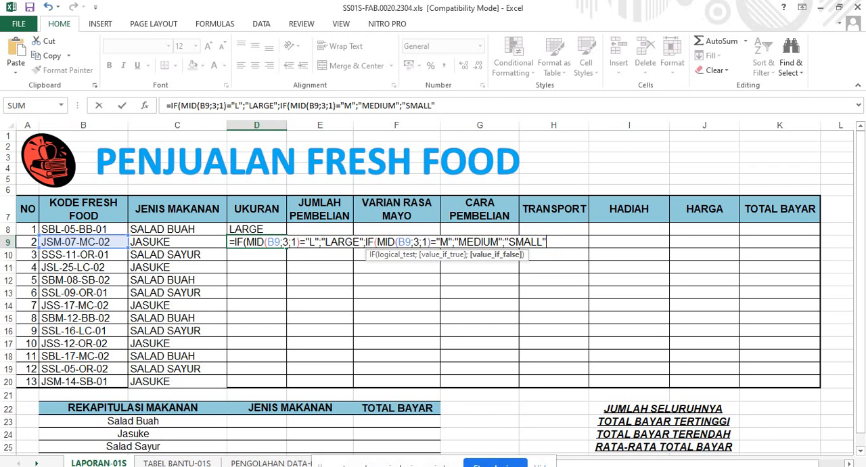
type("))")
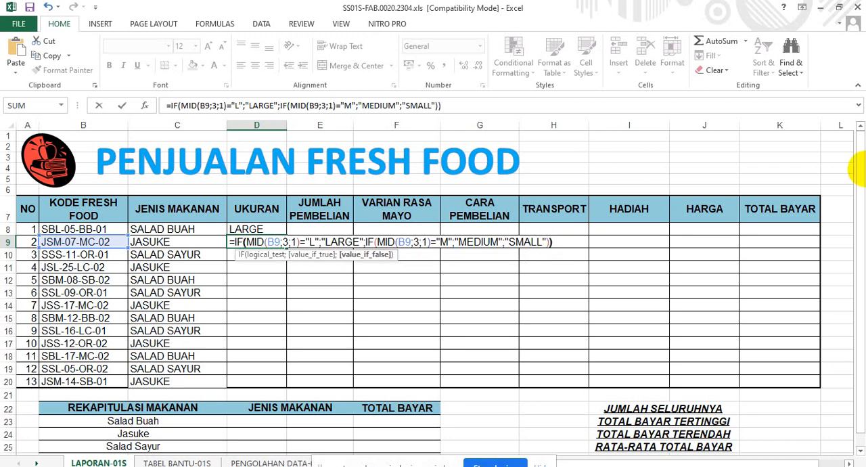
key("Return")
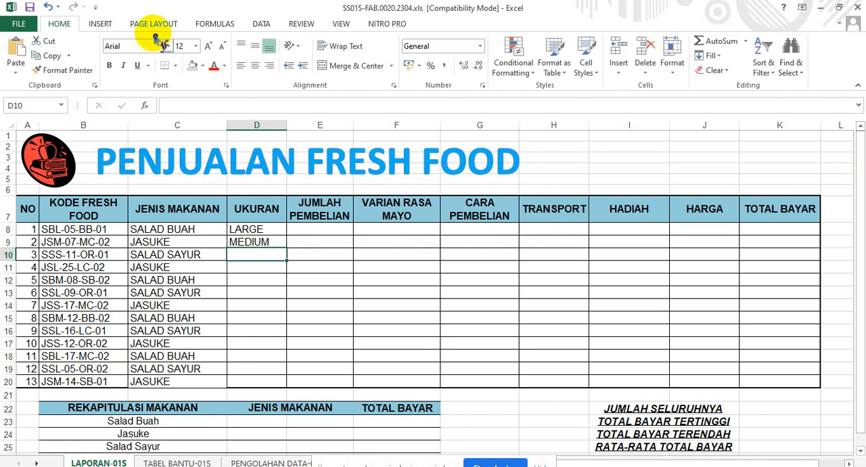
Fill the size formula in D9 down through D20 and check the copied formulas in several UKURAN cells.
left_click(247, 243)
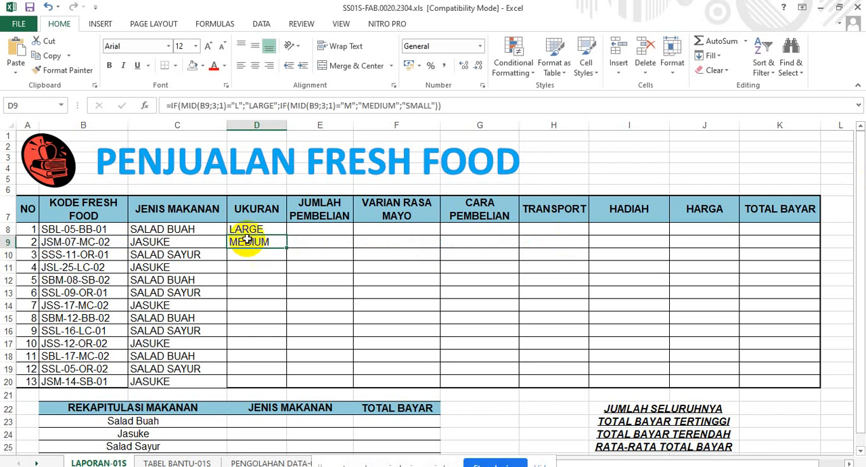
double_click(287, 248)
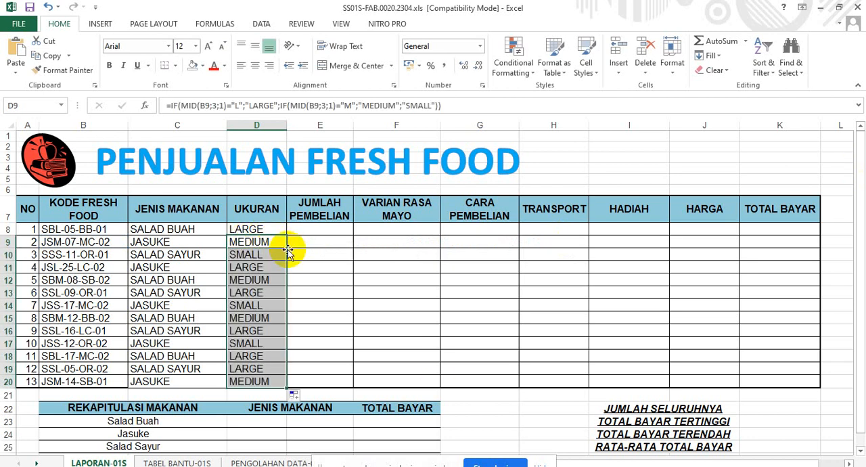
left_click(250, 343)
left_click(252, 330)
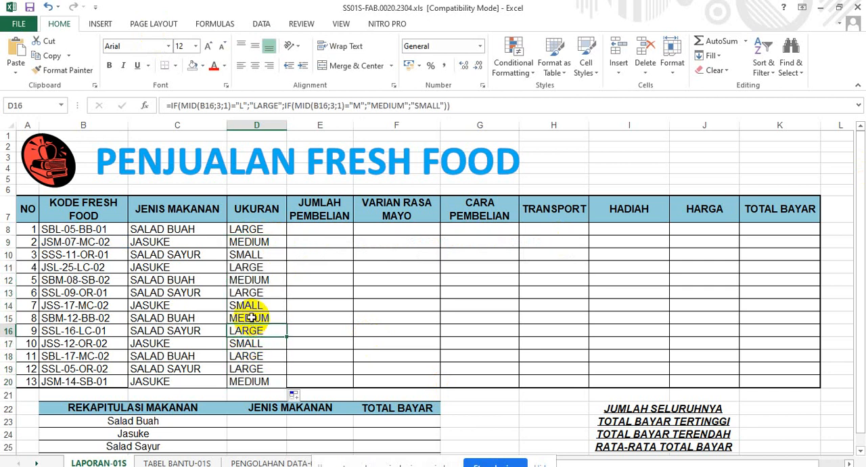
left_click(252, 318)
left_click(252, 279)
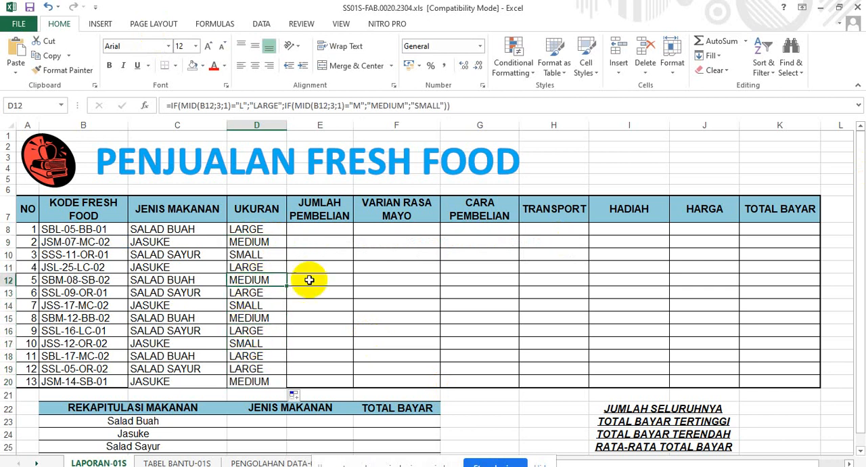
Enter =MID(B8;5;2) in E8 to extract the two-digit purchase quantity from the food code.
left_click(310, 231)
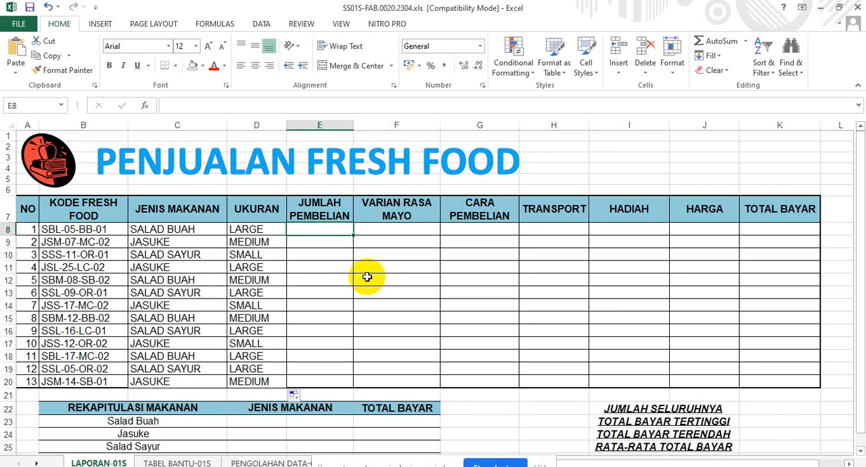
type("=")
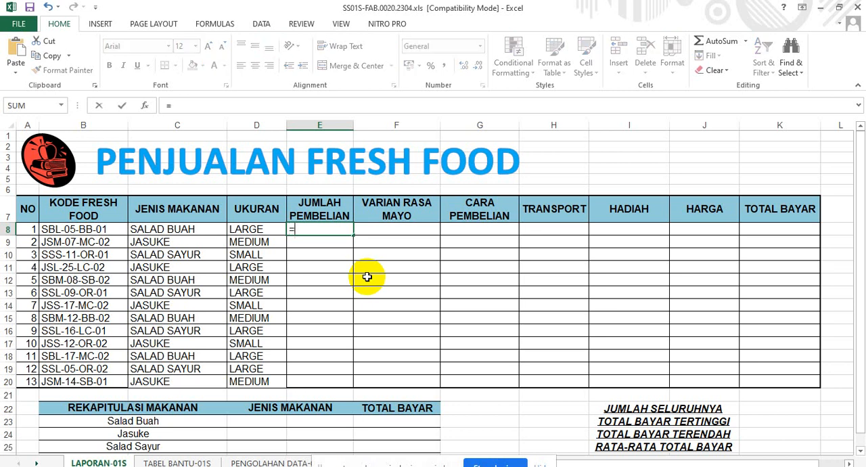
type("M")
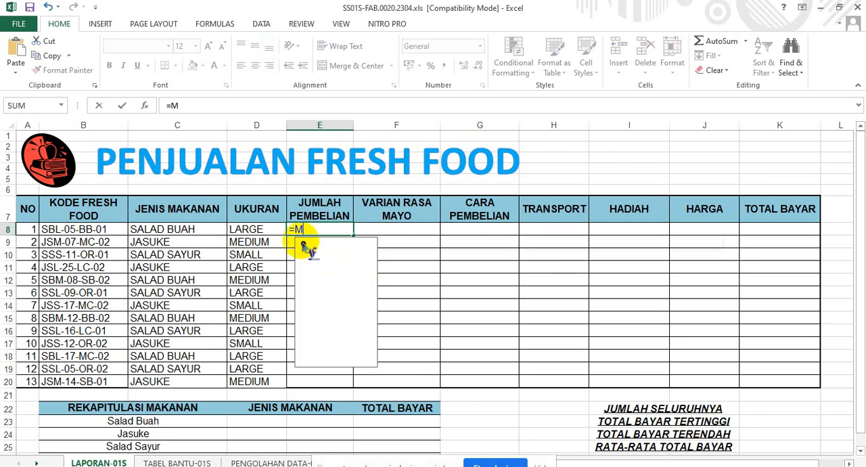
type("ID")
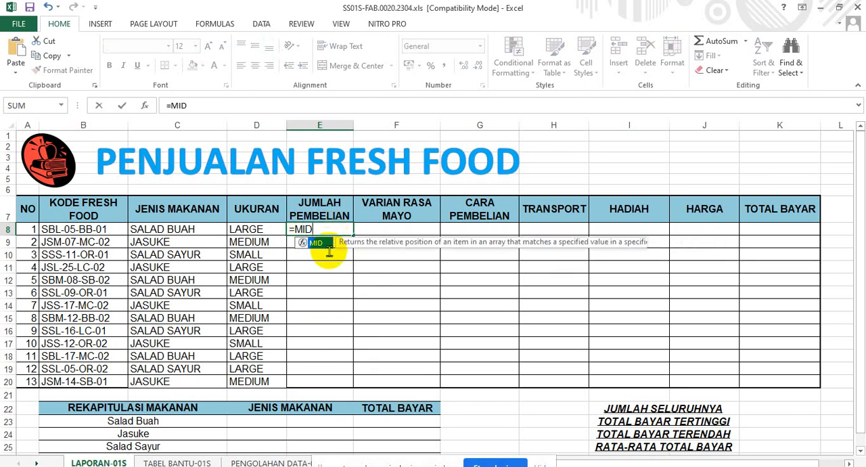
type("(")
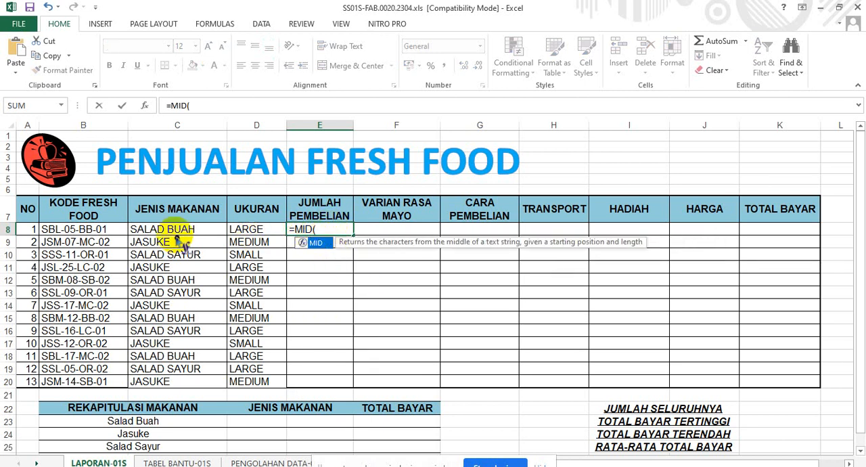
left_click(62, 230)
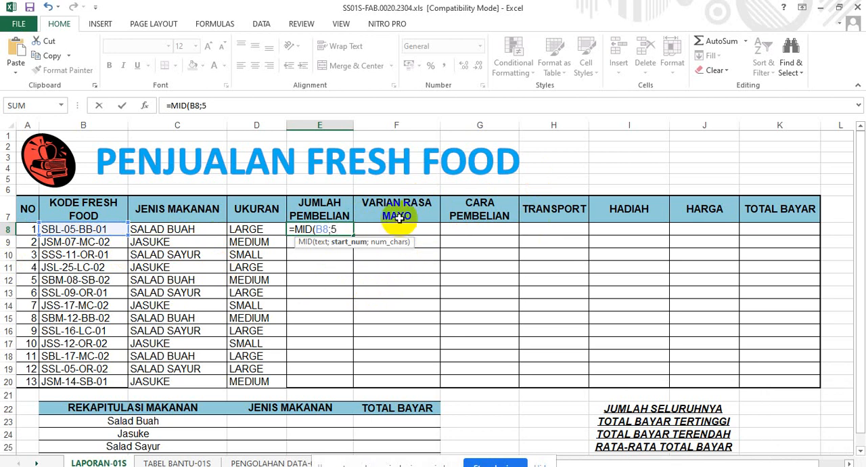
type(";")
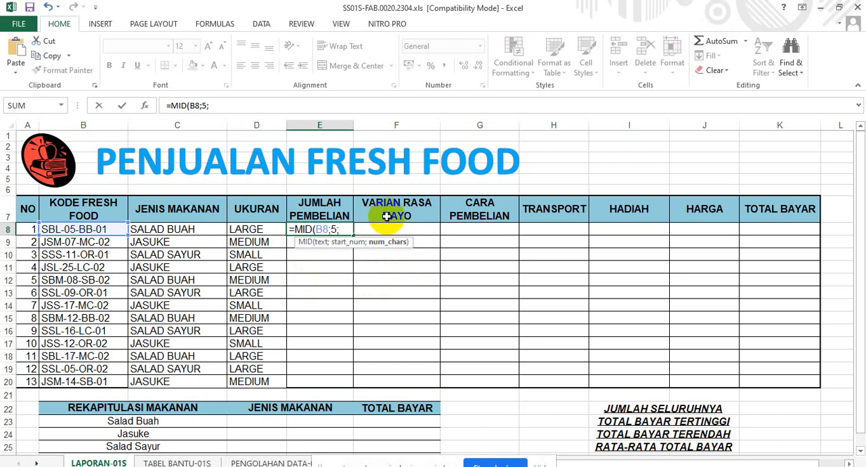
type("2")
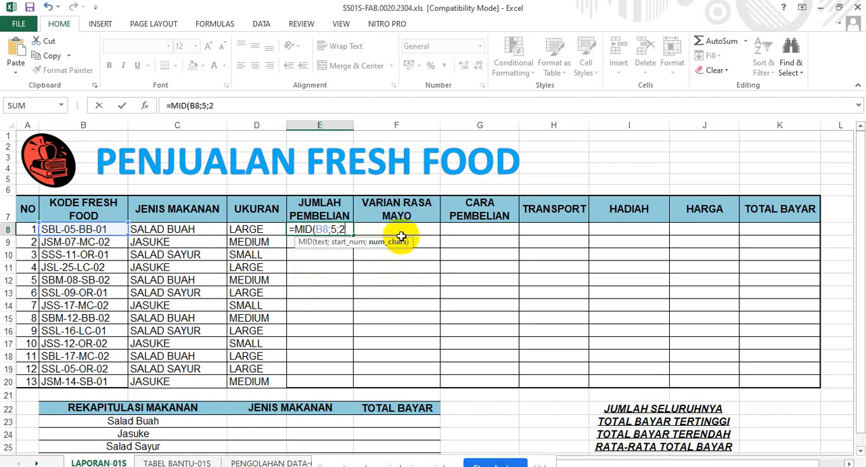
type(")")
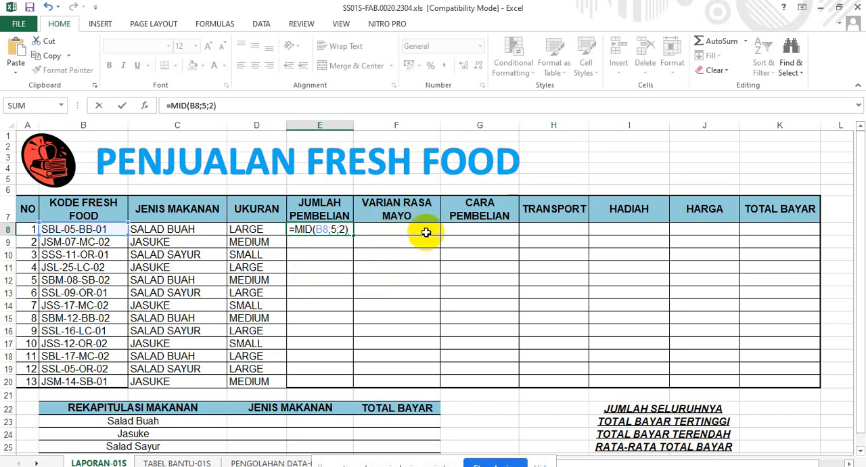
key("Return")
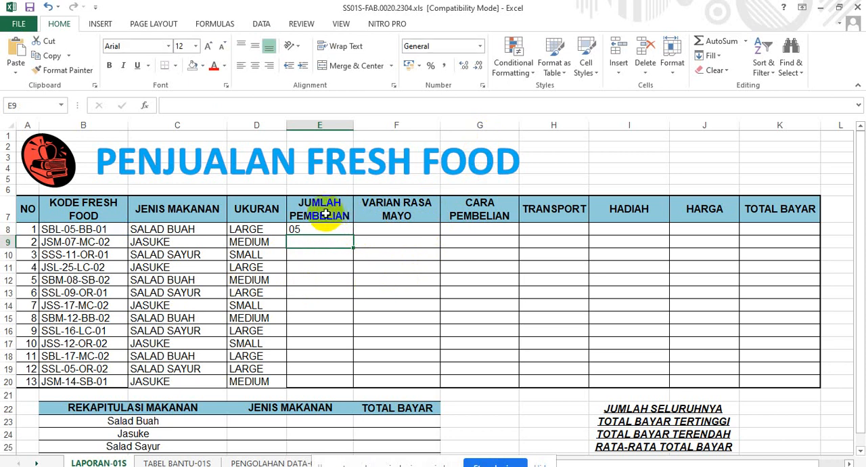
Enter 90 in E10 as a trial number and clear it again.
left_click(319, 228)
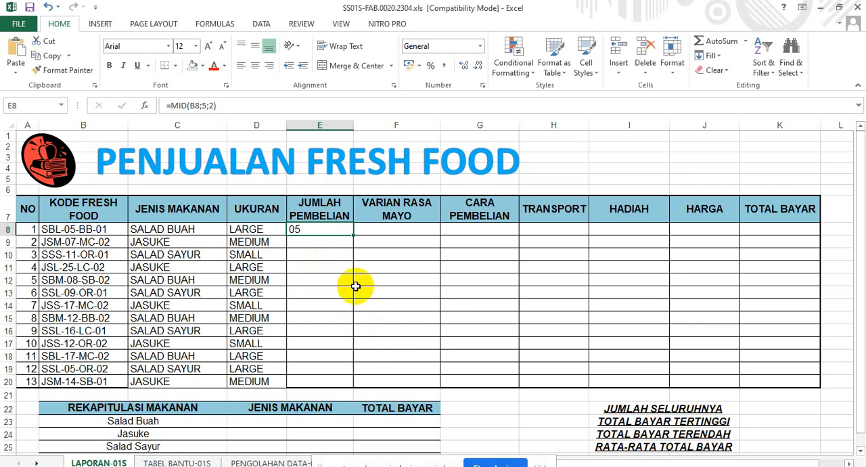
left_click(319, 256)
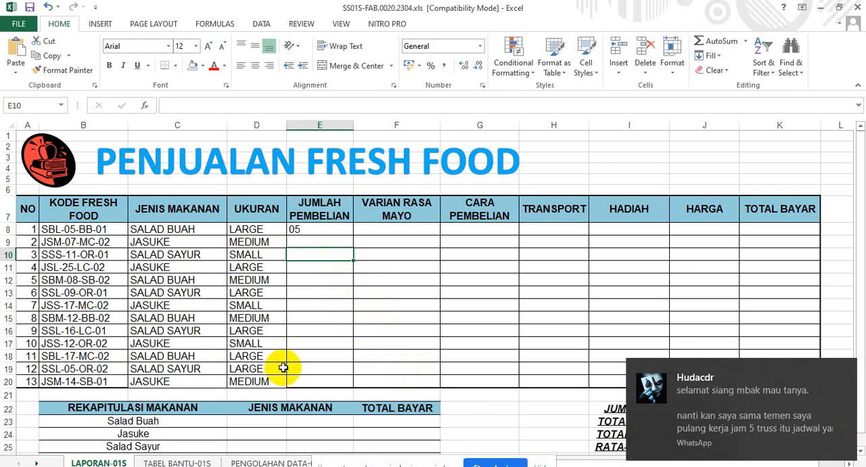
type("9")
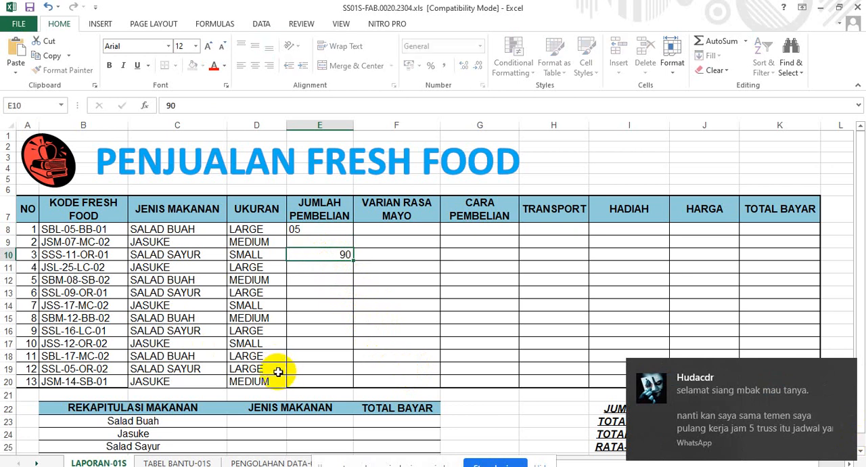
type("0")
key("Return")
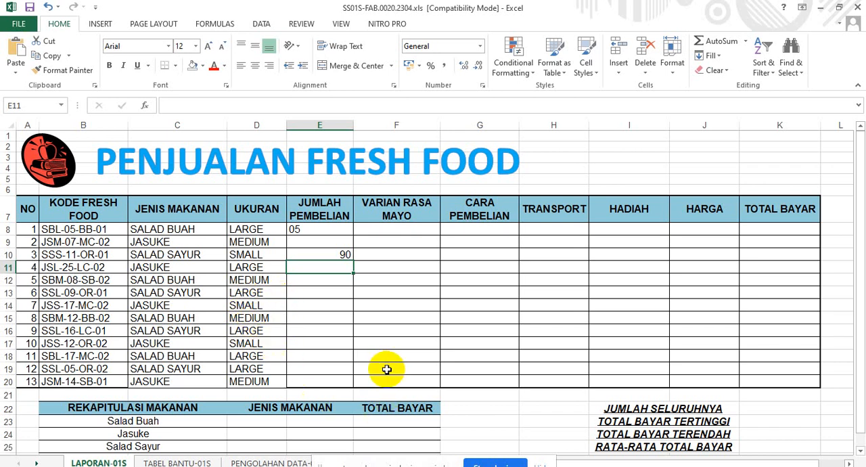
left_click_drag(334, 256, 331, 252)
left_click(331, 254)
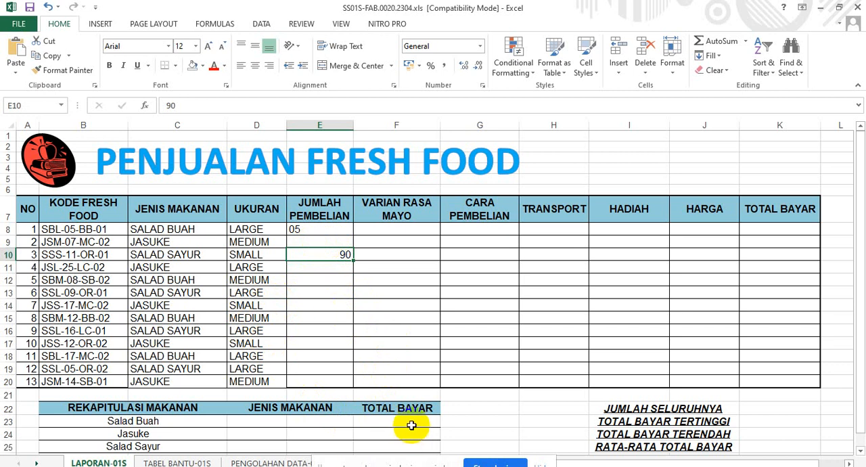
key("BackSpace")
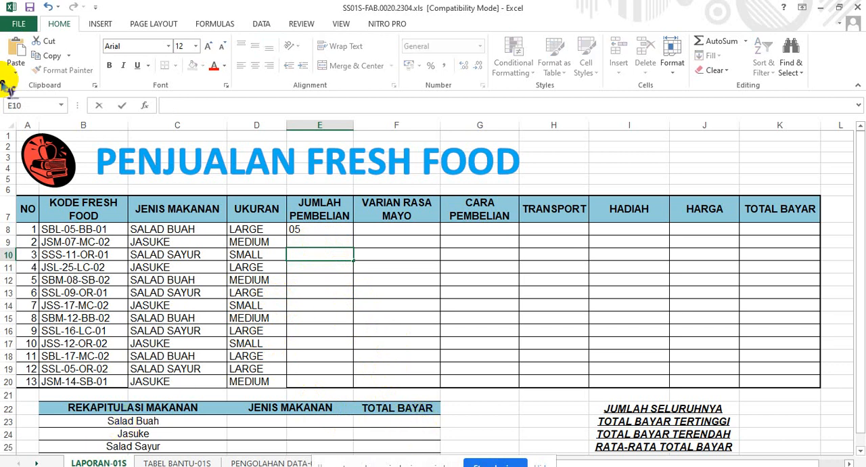
Review the MID formula in E8 and set that cell's number format to Number.
left_click(324, 227)
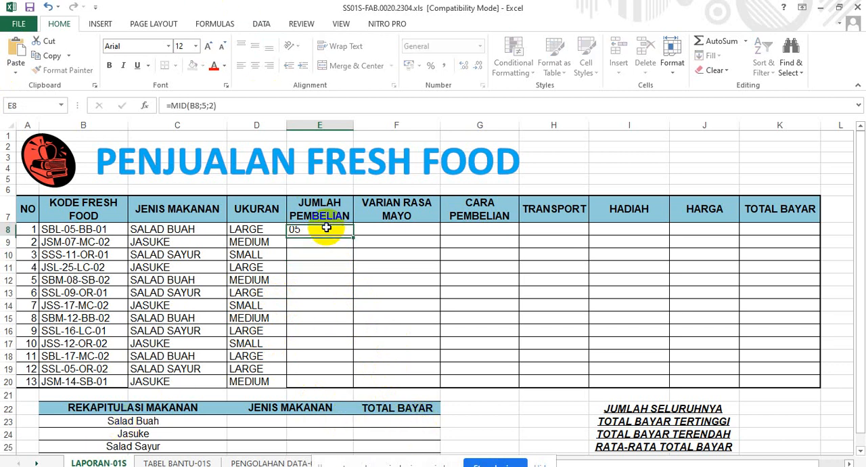
left_click(255, 104)
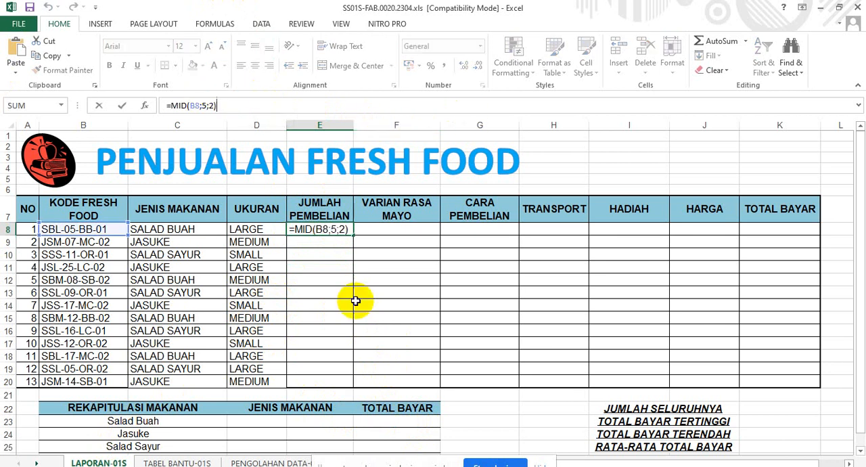
left_click(324, 241)
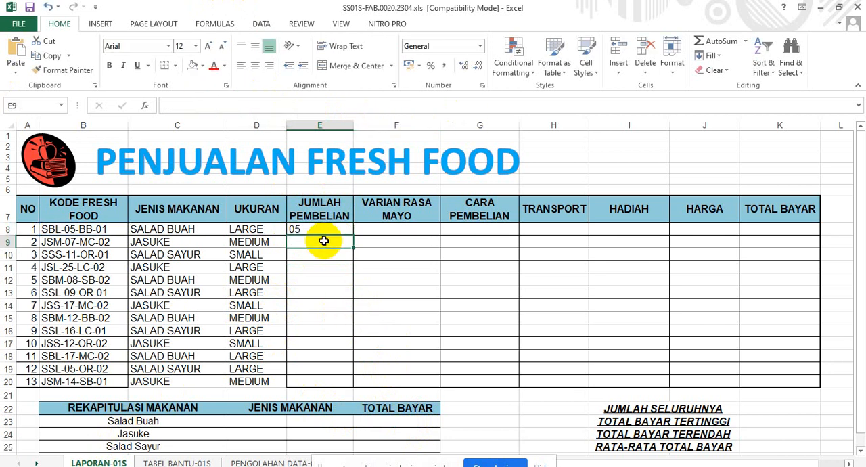
left_click(322, 232)
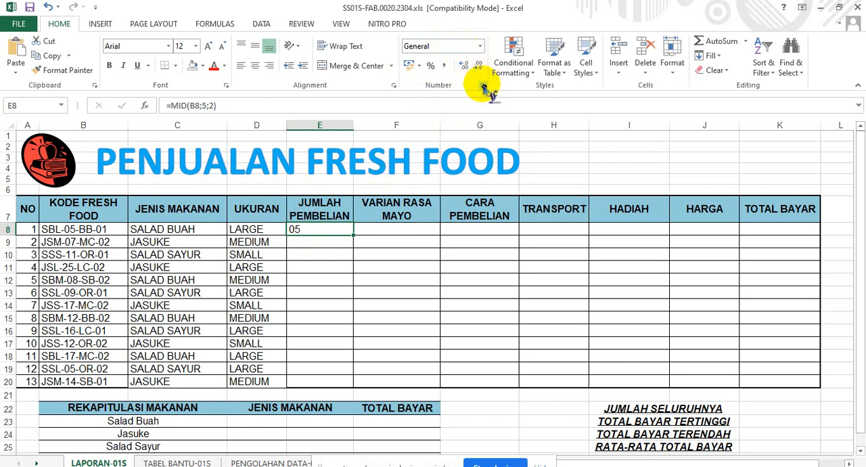
left_click(478, 44)
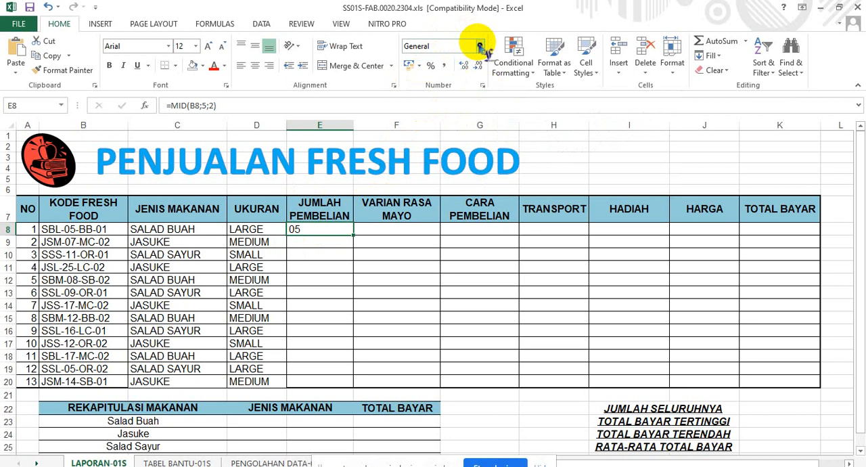
left_click(479, 46)
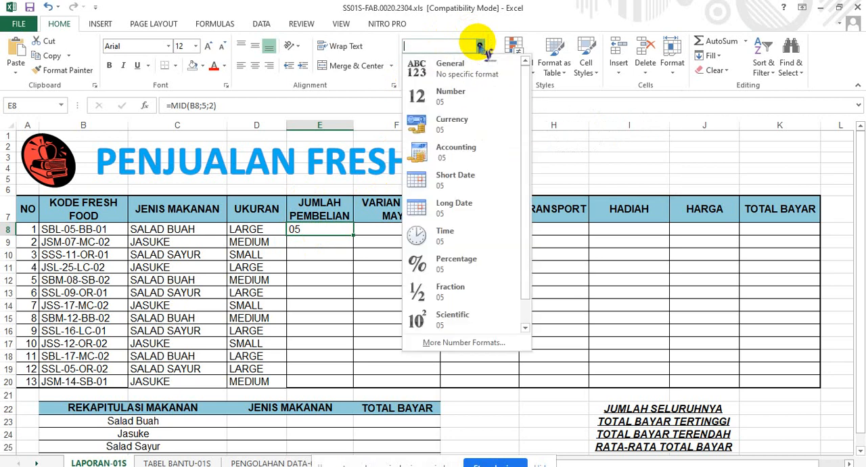
left_click(464, 103)
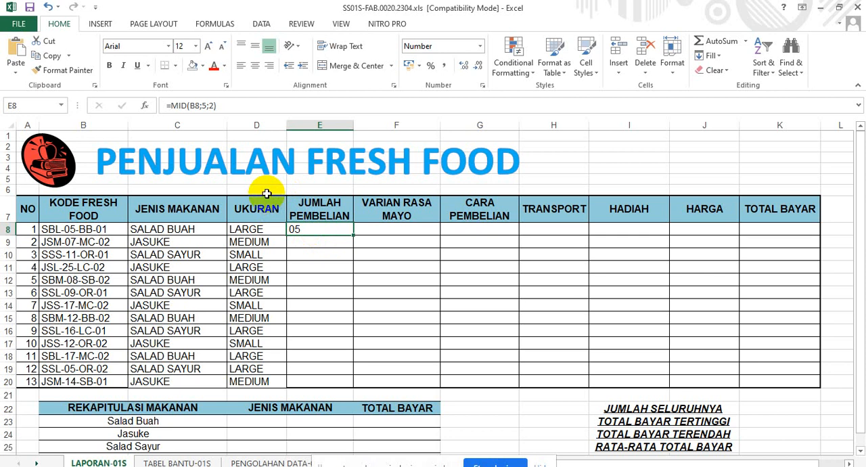
Wrap E8's MID function in VALUE so that the formula reads =VALUE(MID(B8;5;2)).
left_click(172, 106)
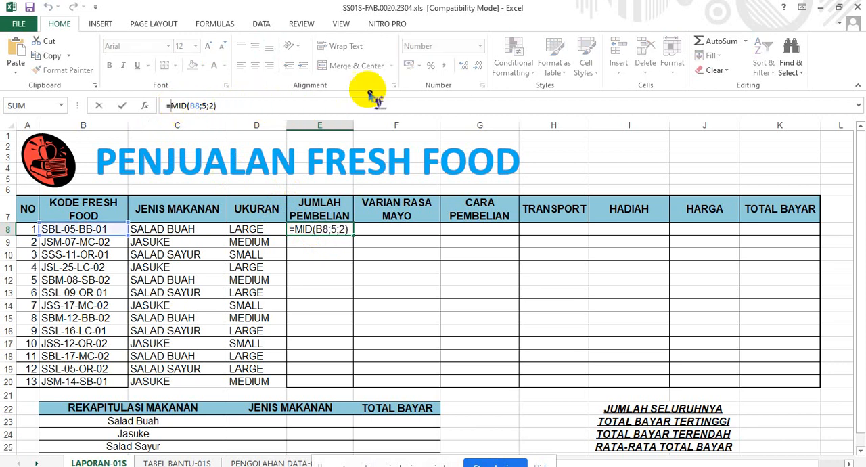
type("VAK")
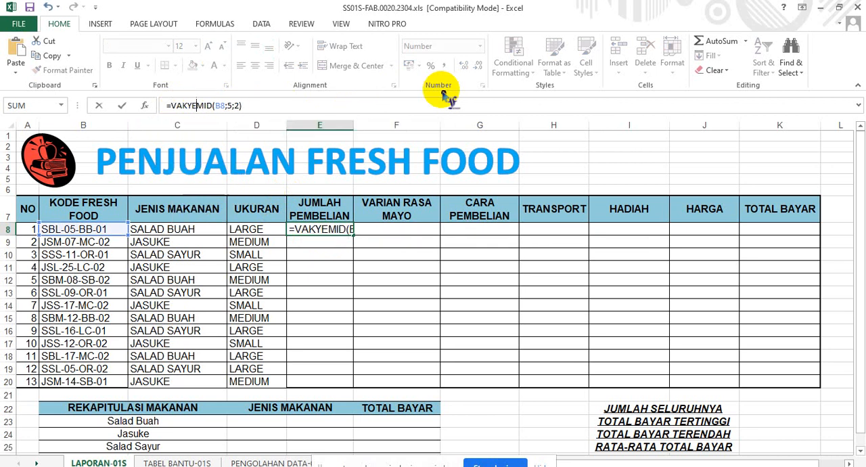
key("BackSpace")
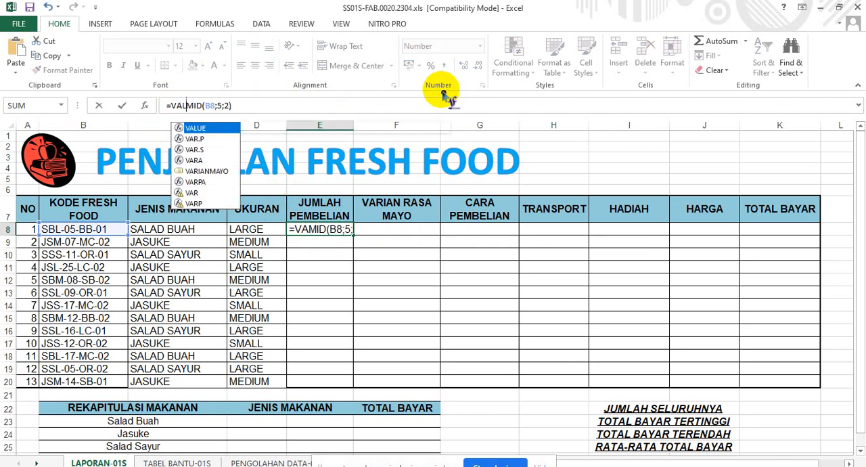
type("LUE")
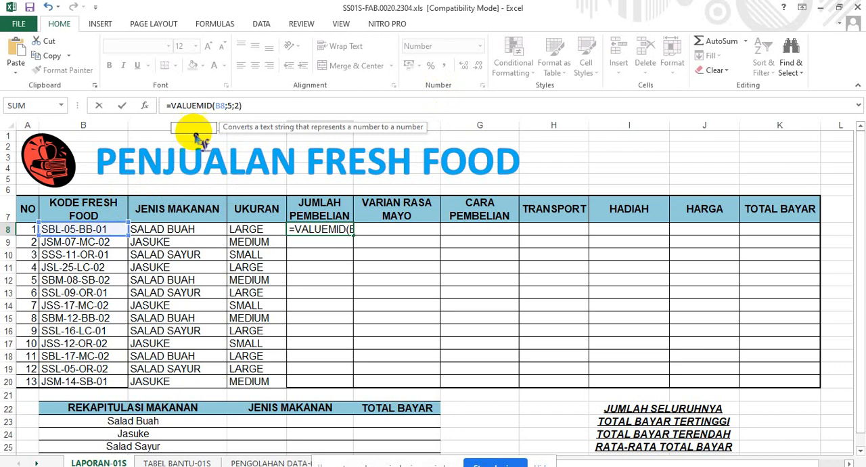
double_click(211, 128)
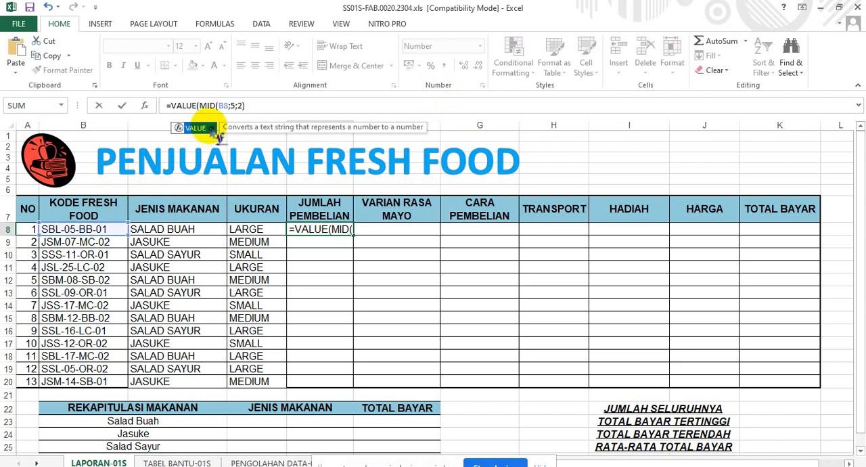
left_click(262, 106)
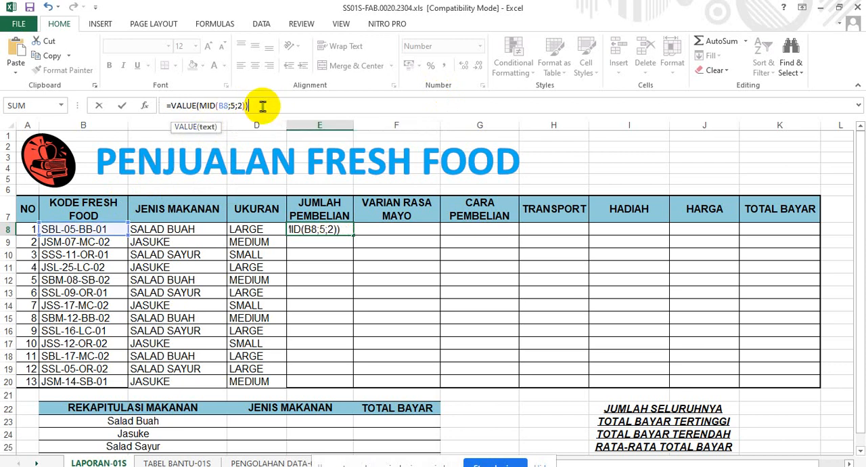
type(")")
key("Return")
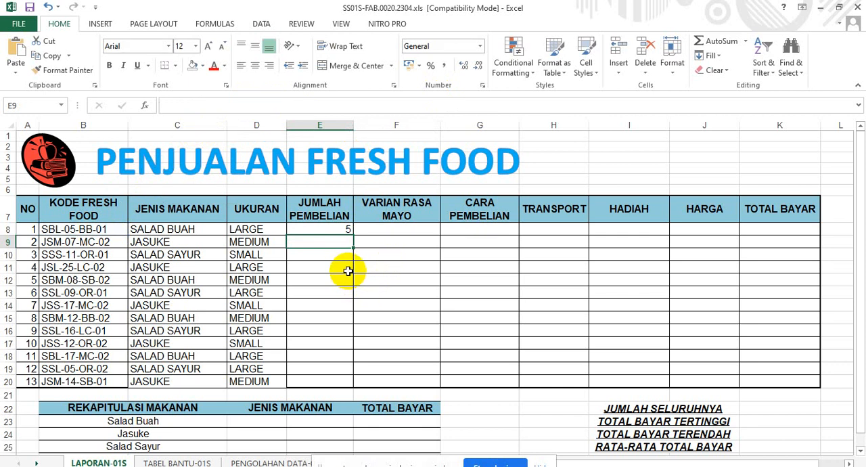
Remove the VALUE wrapper from the formula in E8 so that it reads =MID(B8;5;2).
left_click(322, 230)
left_click(198, 106)
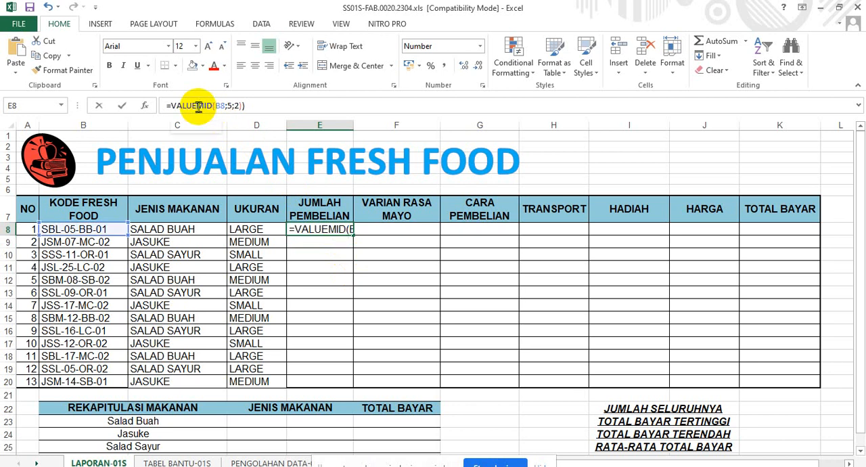
key("BackSpace")
key("BackSpace")
key("BackSpace")
key("BackSpace")
key("BackSpace")
key("BackSpace")
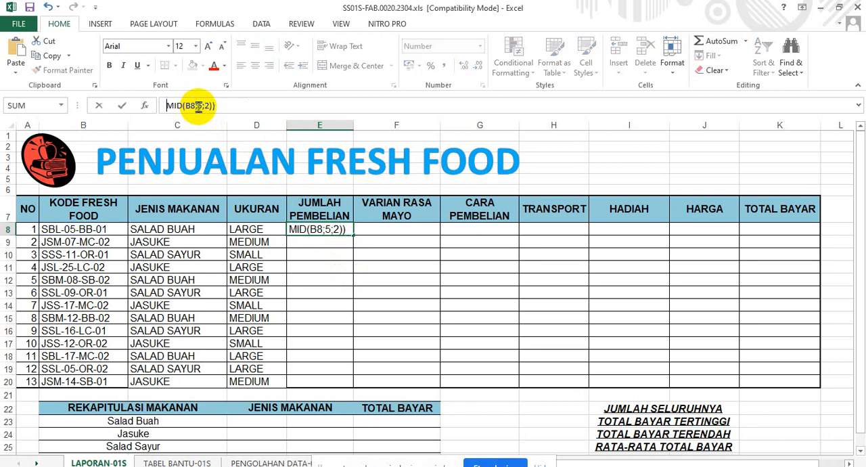
left_click(267, 105)
key("BackSpace")
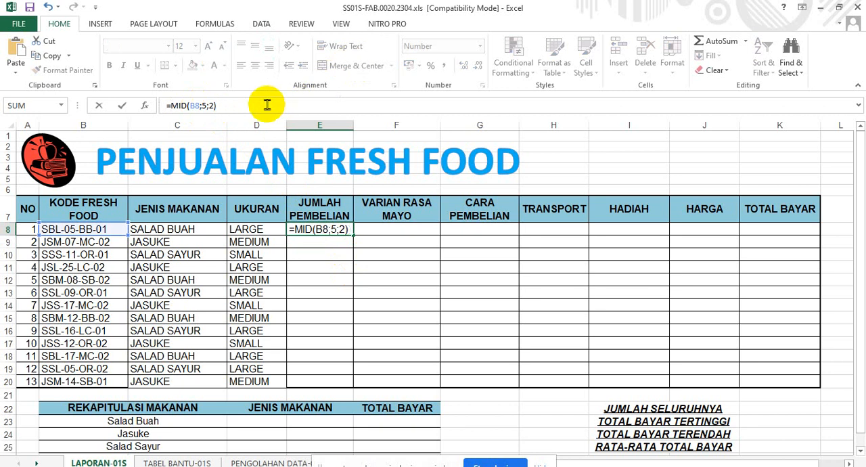
key("Return")
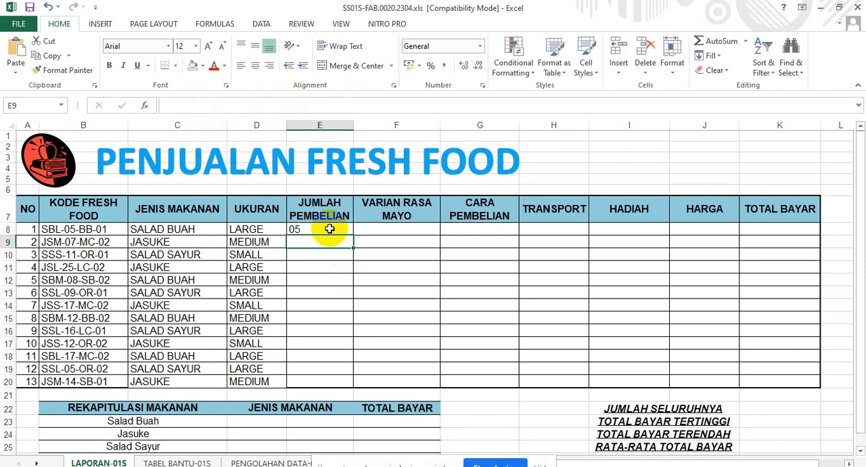
Multiply the MID function in E8 by 1 so that the formula reads =MID(B8;5;2)*1, and review it in the cell.
left_click(327, 229)
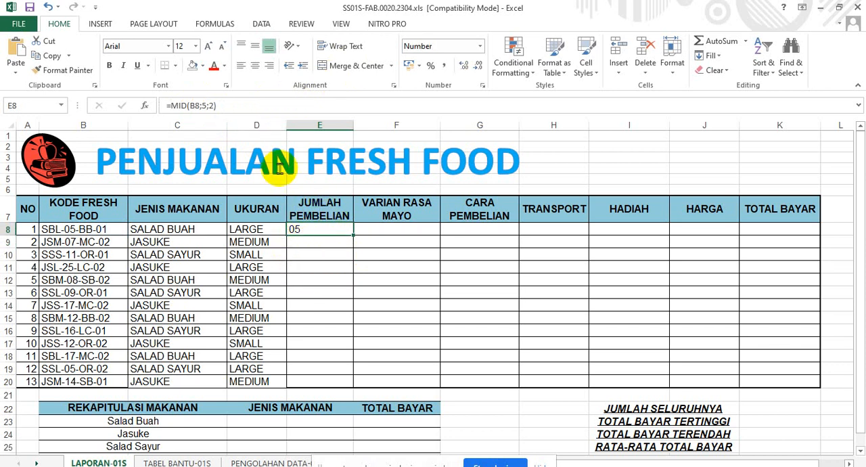
left_click(228, 106)
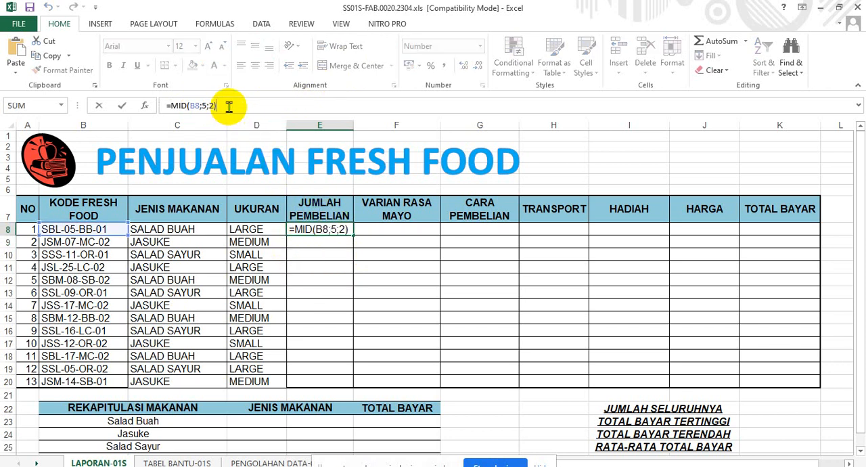
type("*1")
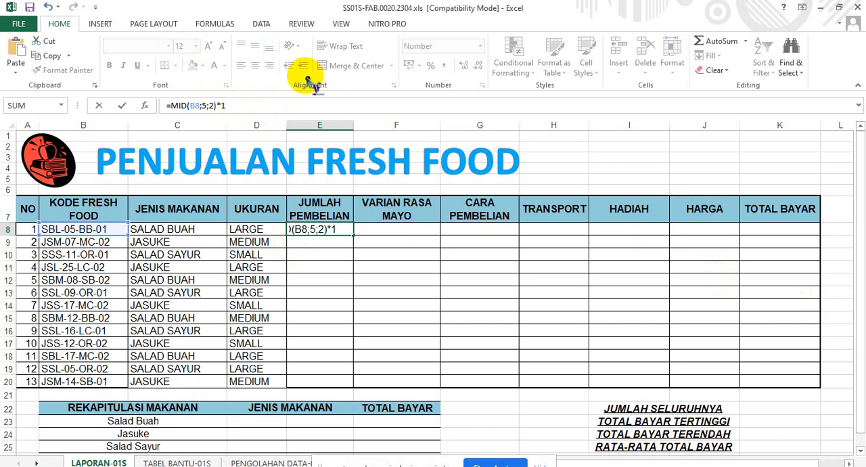
key("Return")
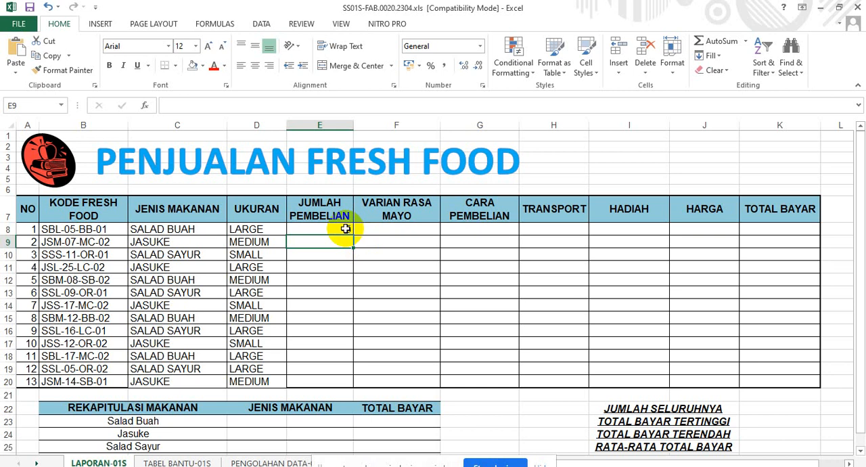
left_click(345, 228)
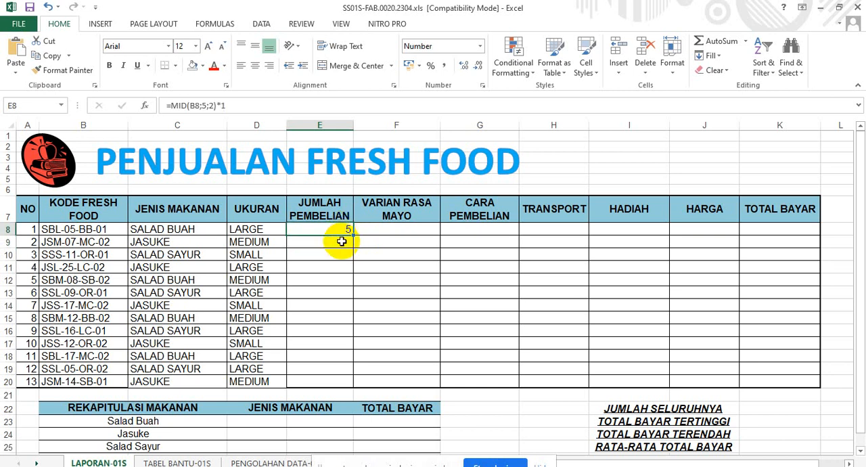
left_click(342, 242)
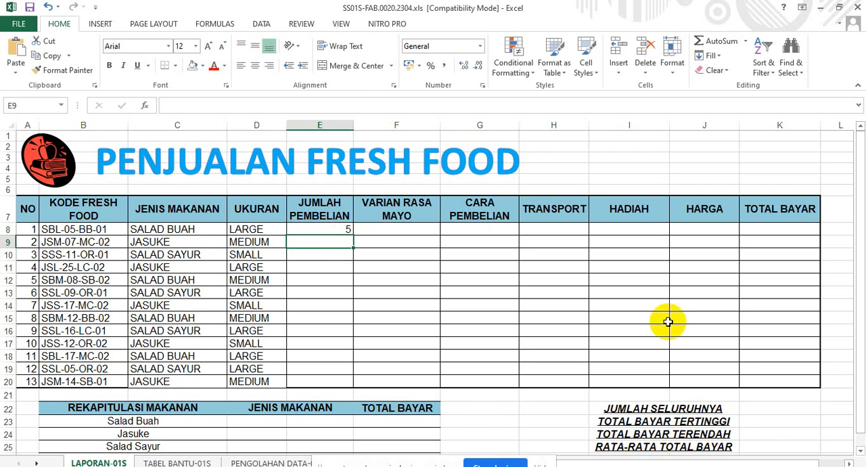
double_click(322, 231)
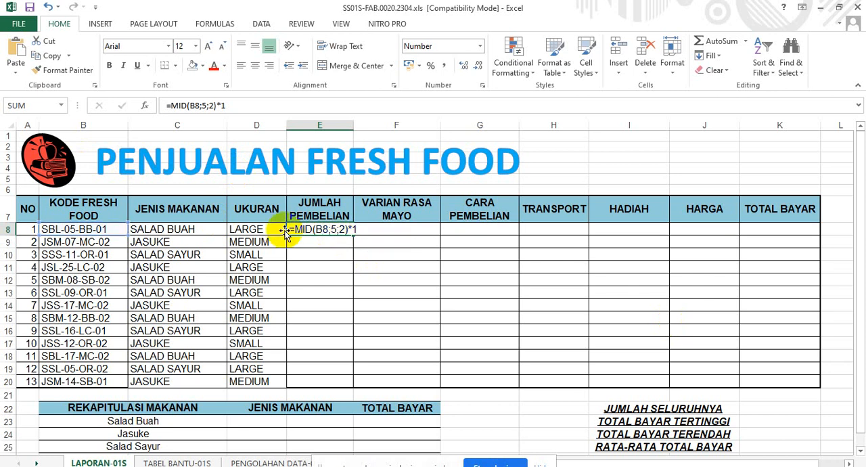
key("Return")
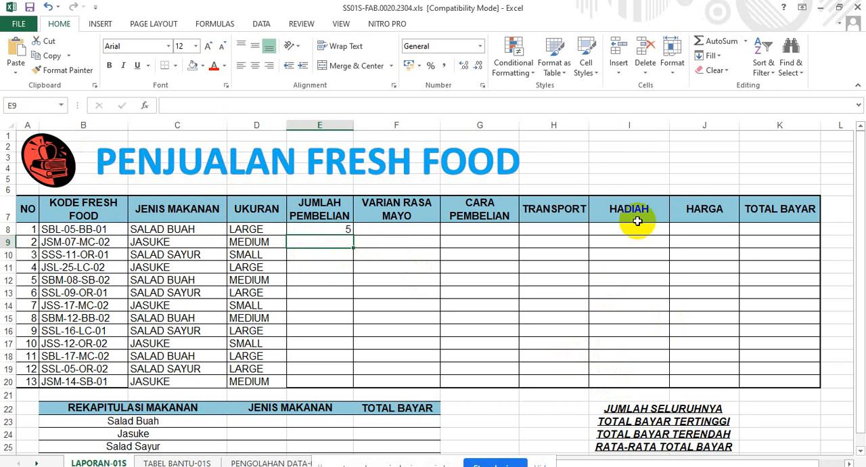
Enter =VALUE(MID(B9;5;2)) in E9 to extract the purchase quantity as a number from the second food code.
type("=")
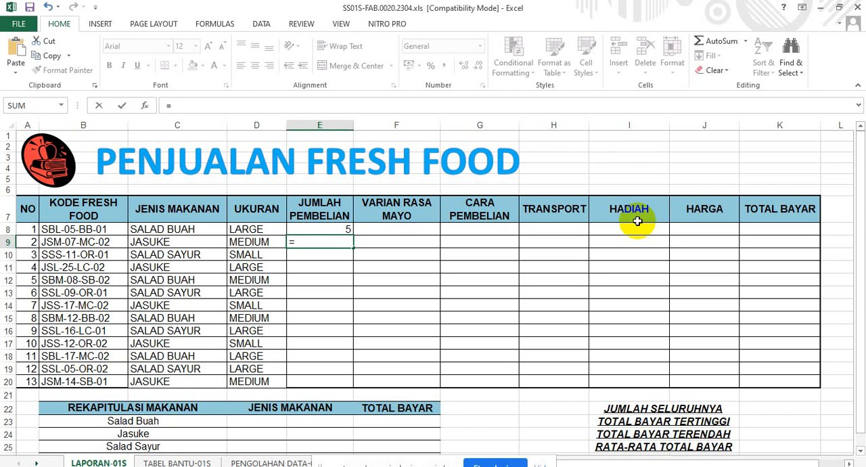
type("VALUE")
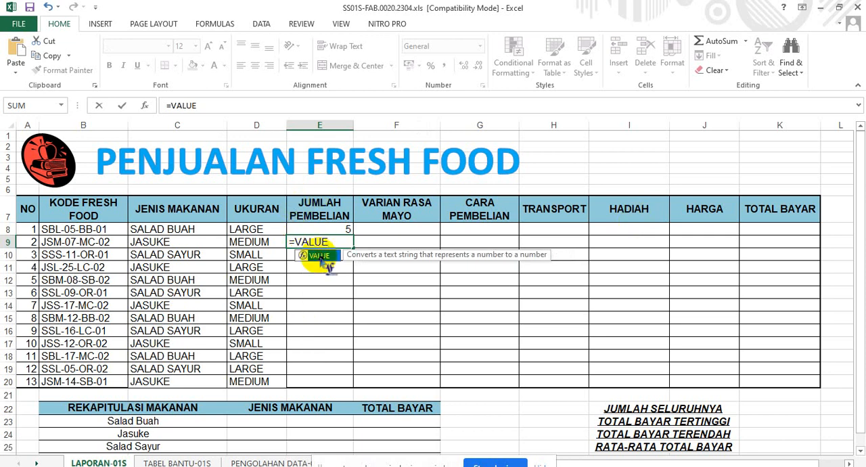
type("(MID")
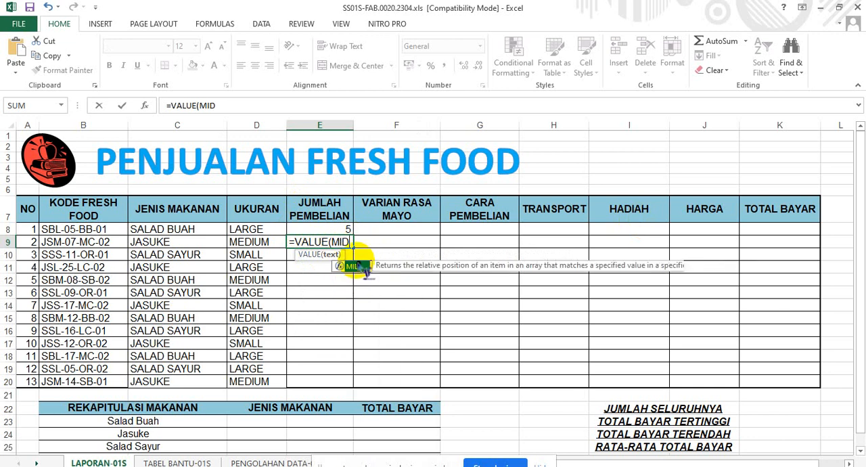
double_click(356, 266)
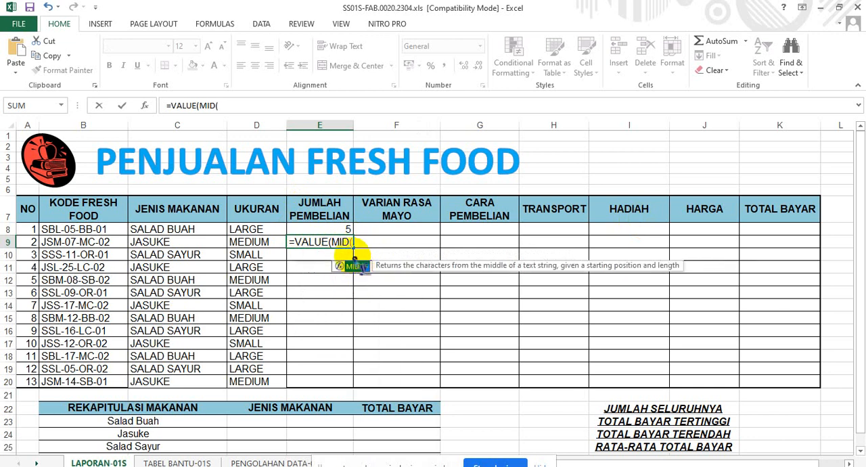
left_click(72, 241)
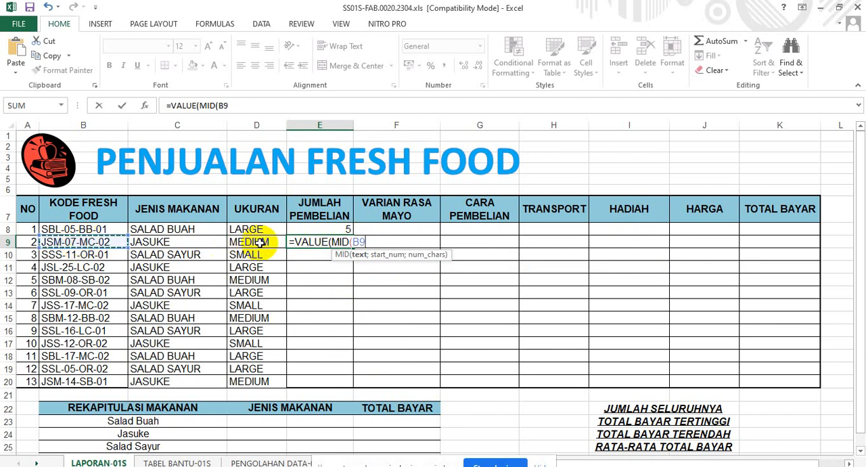
type(";5;2")
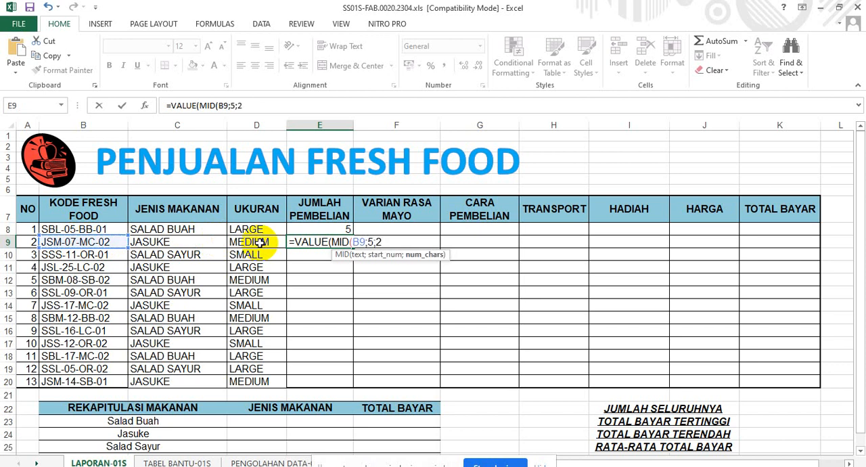
type(")")
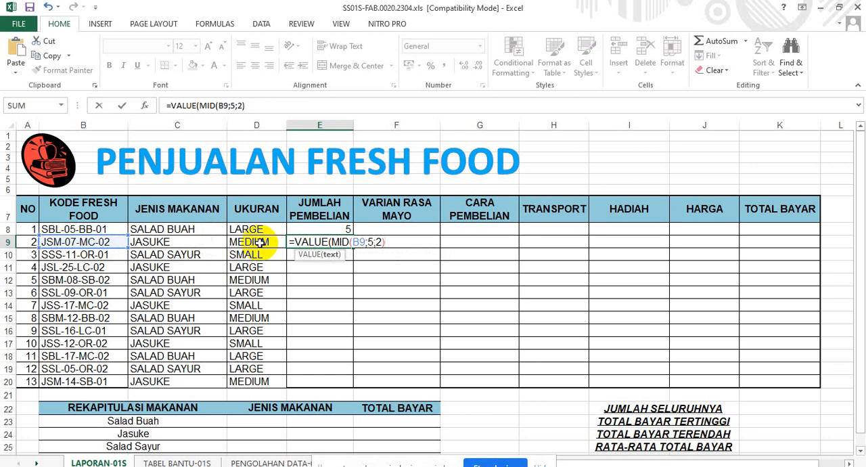
type(")")
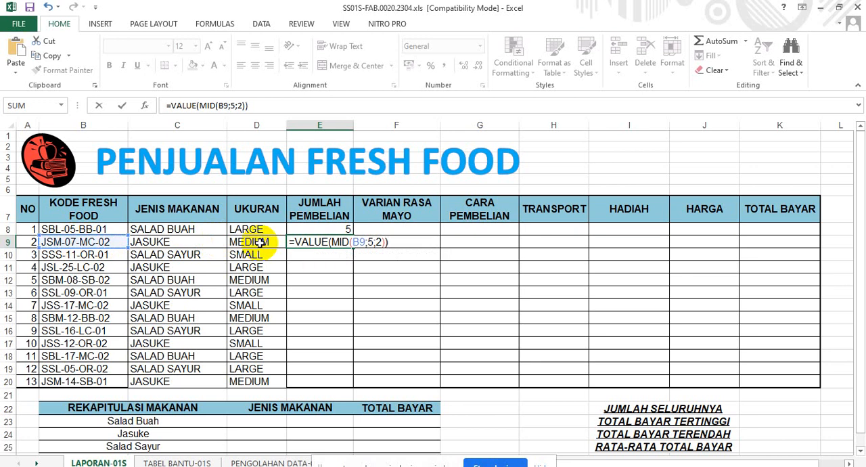
key("Return")
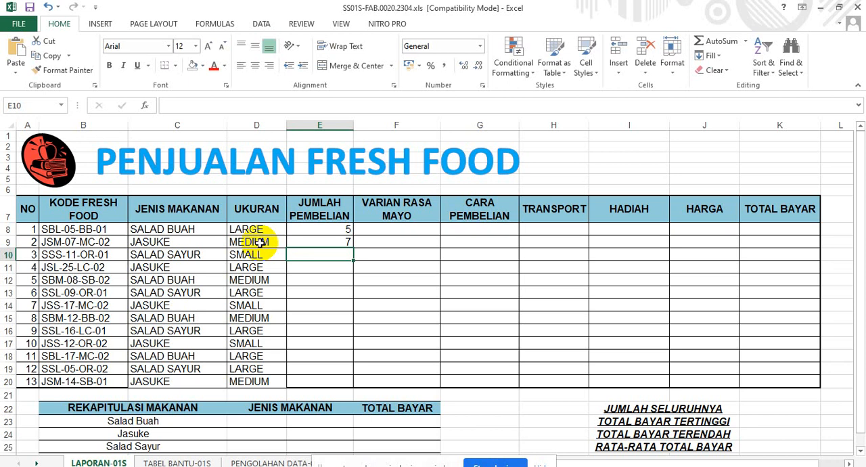
Fill the VALUE and MID formula from E9 down through E20 in the JUMLAH PEMBELIAN column.
left_click(332, 242)
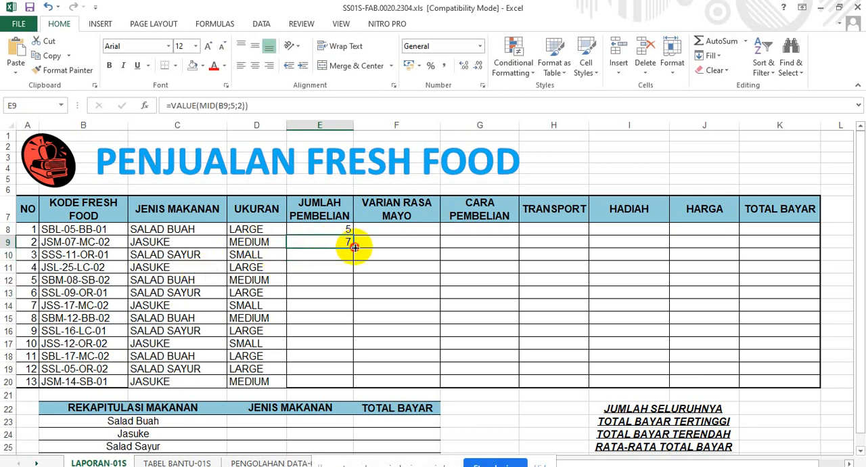
left_click_drag(355, 247, 359, 389)
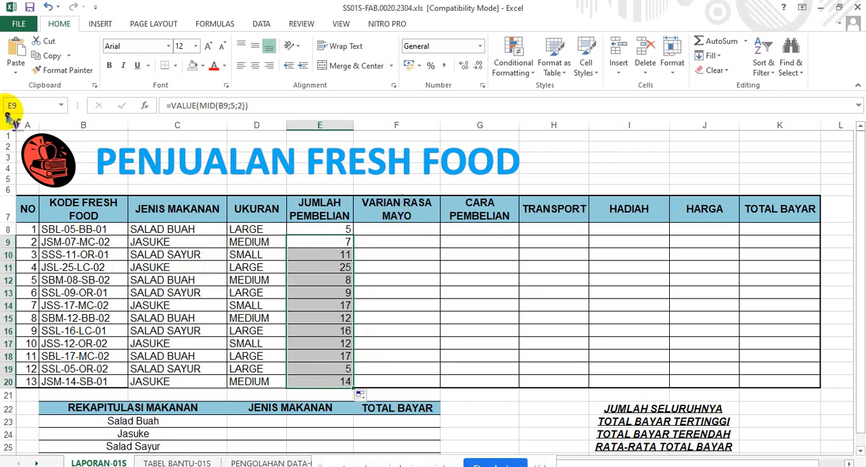
left_click(388, 230)
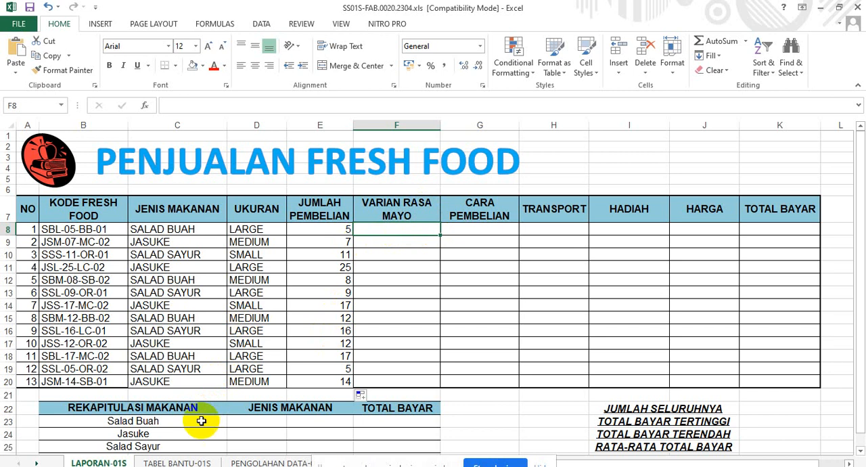
Examine the TABEL VARIAN RASA MAYO range G2:L3 on TABEL BANTU-01S and compare its codes with the food code in B8 on LAPORAN-01S.
left_click(203, 462)
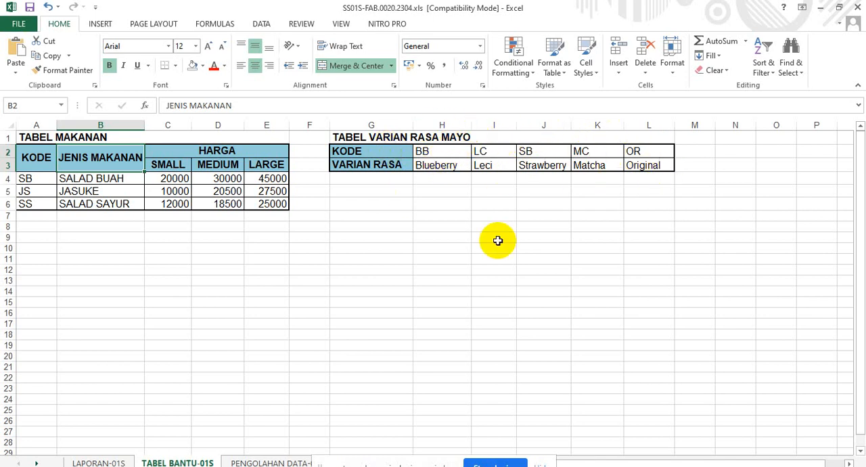
left_click(80, 462)
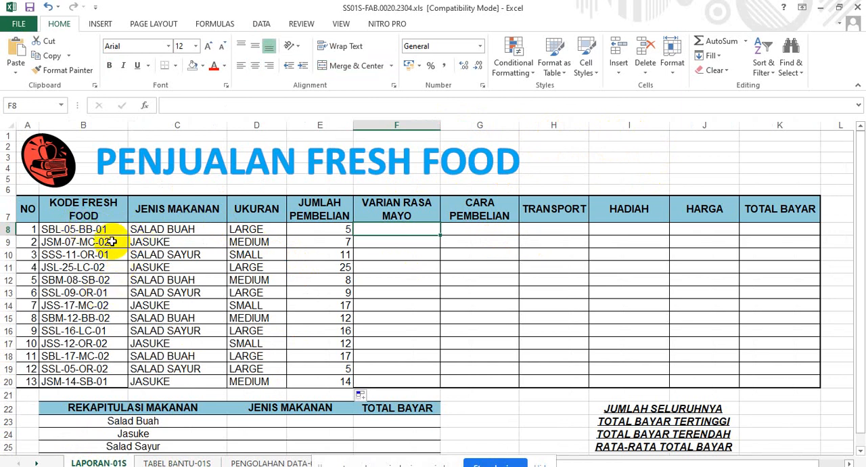
left_click(100, 229)
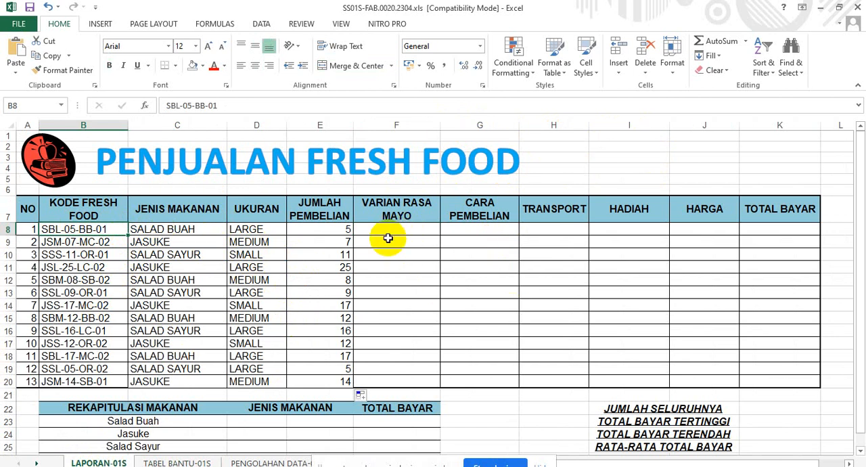
left_click(163, 460)
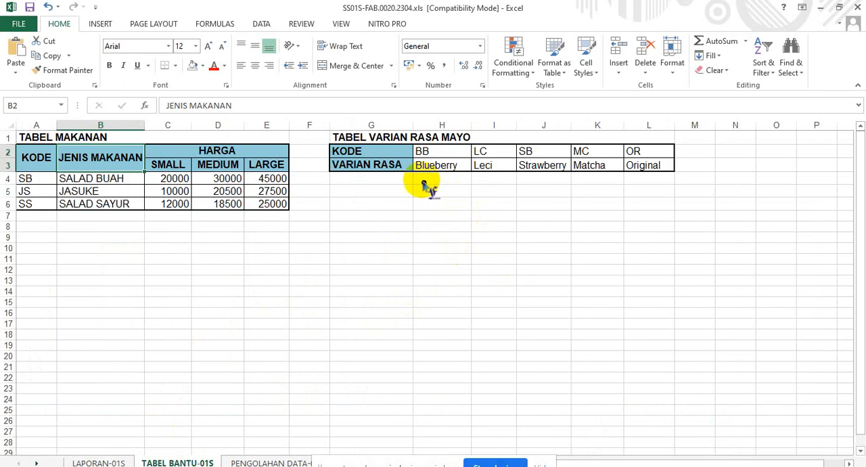
left_click(367, 148)
left_click_drag(406, 153, 541, 165)
left_click_drag(390, 157, 653, 170)
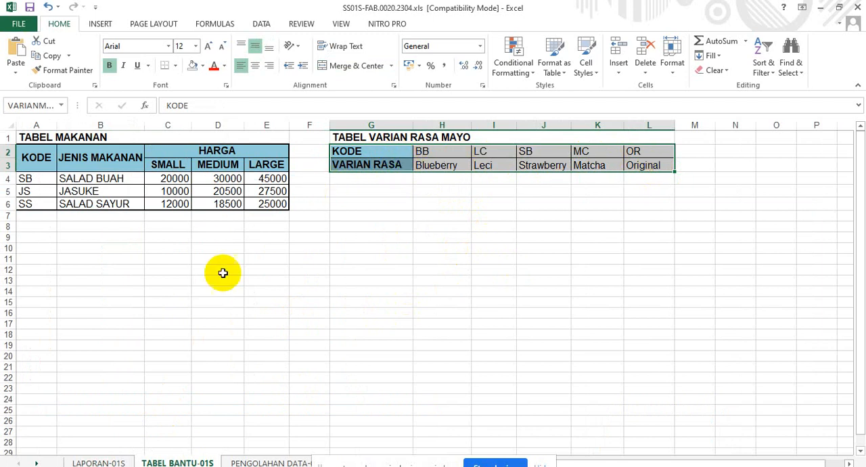
left_click(115, 461)
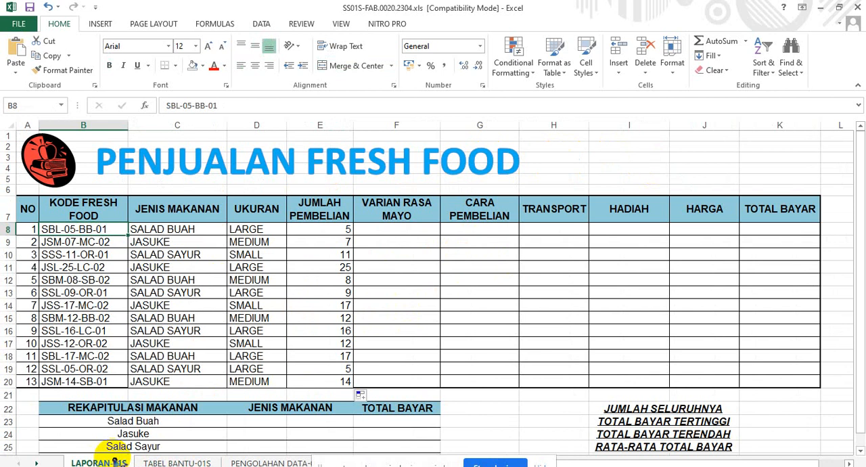
Start an HLOOKUP formula in F8 with a nested MID function as its lookup value.
left_click(401, 232)
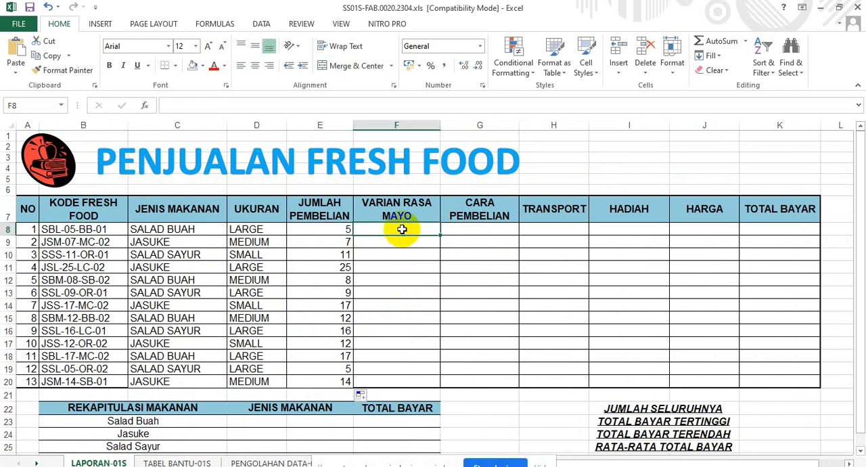
type("=H")
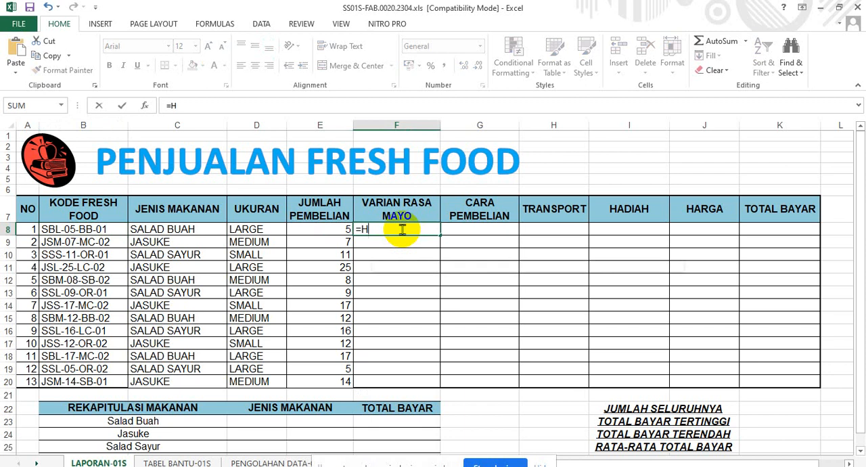
type("LOOKU")
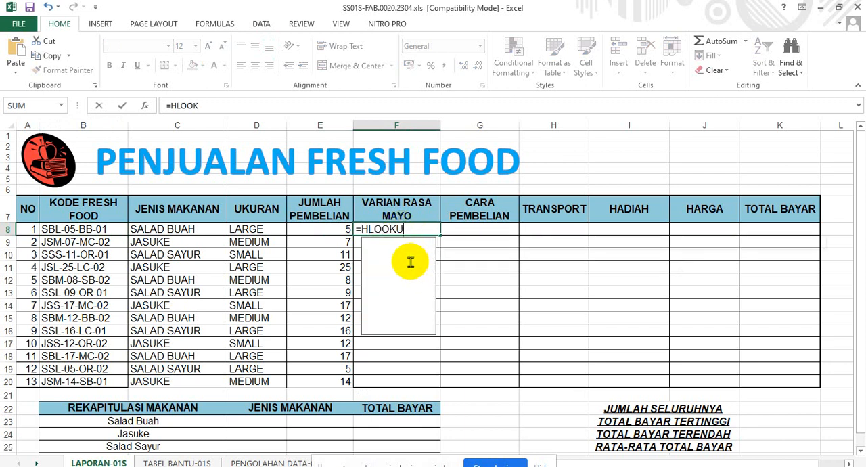
type("P")
double_click(409, 244)
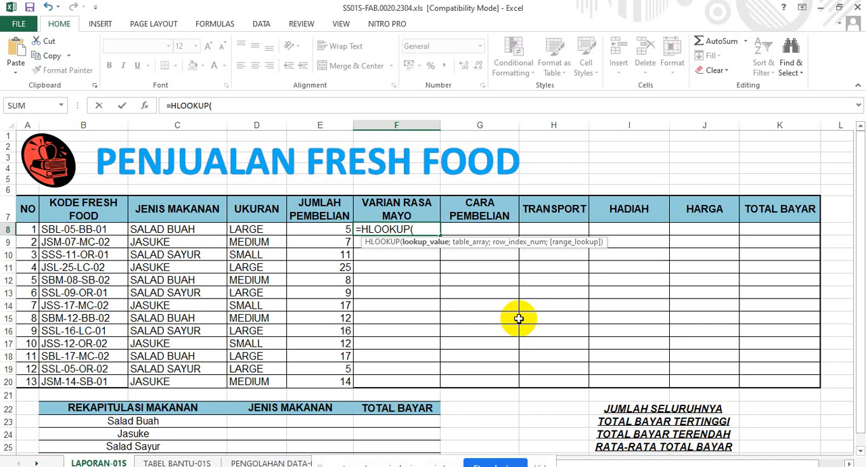
type("M")
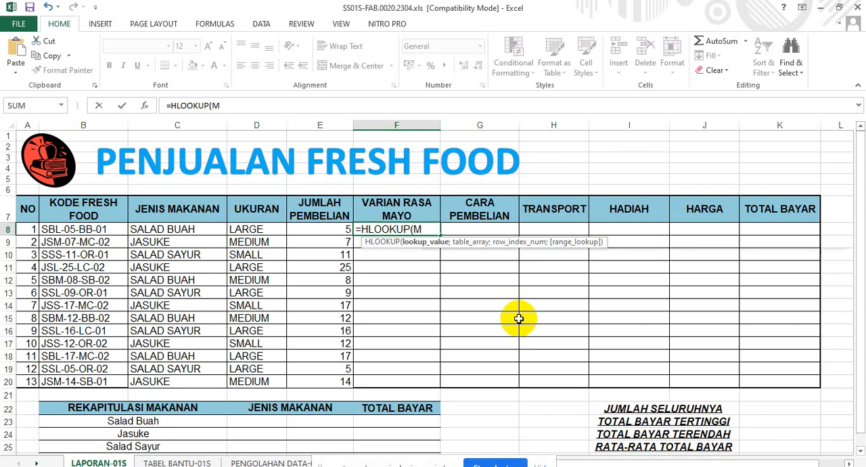
type("ID(")
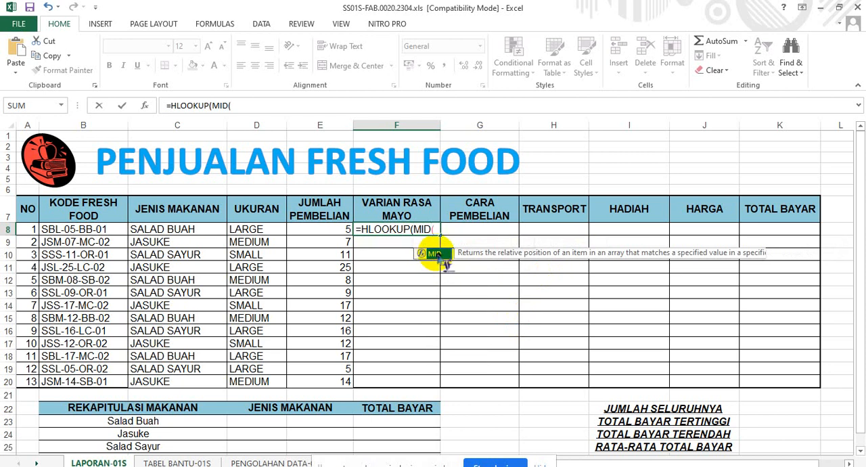
double_click(435, 252)
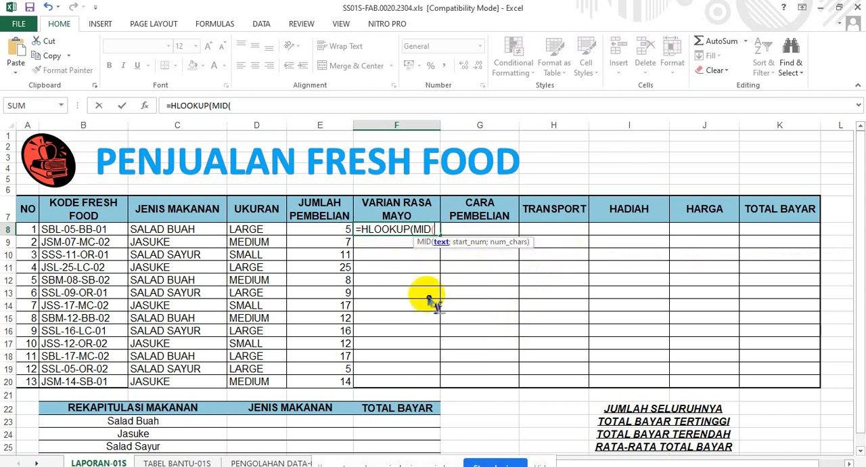
Complete the nested function in F8 as MID(B8;8;2) to extract the mayo code from the first food code.
left_click(115, 231)
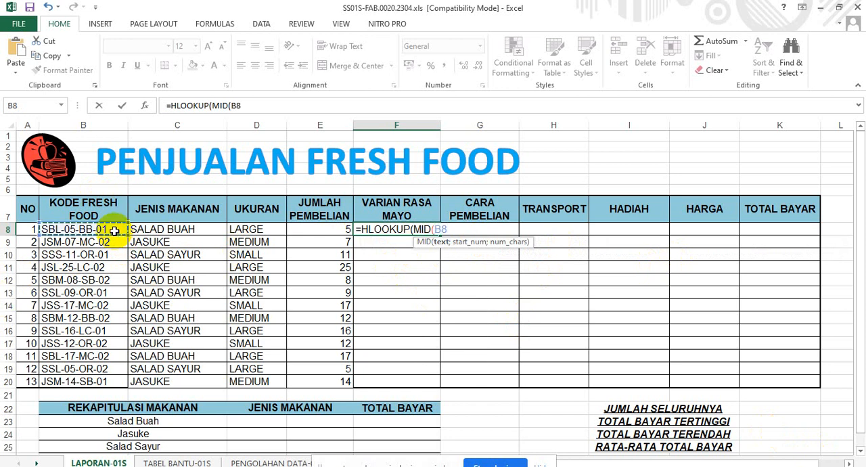
type(";")
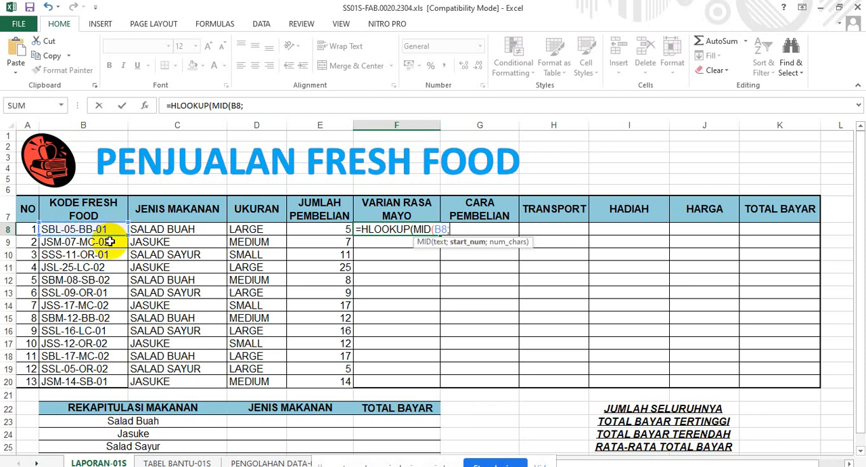
type("6")
key("BackSpace")
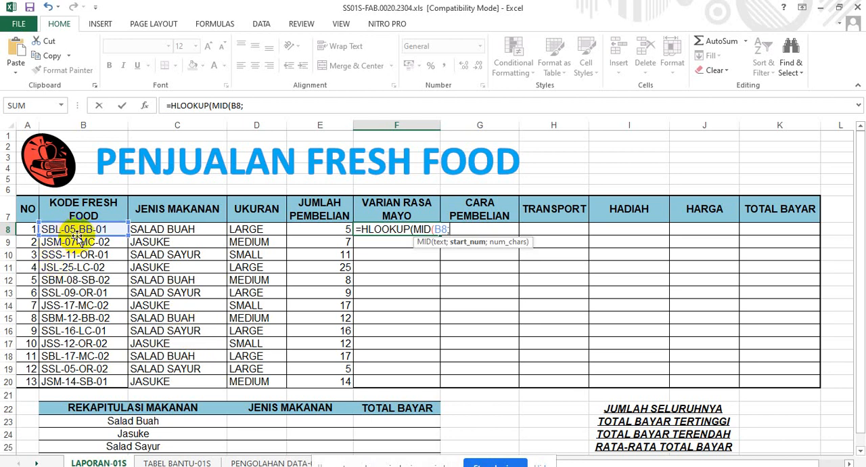
type("8")
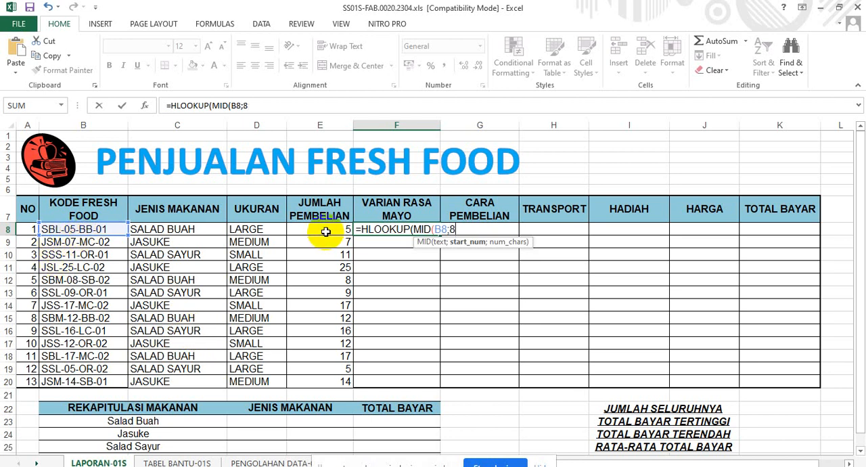
type(";")
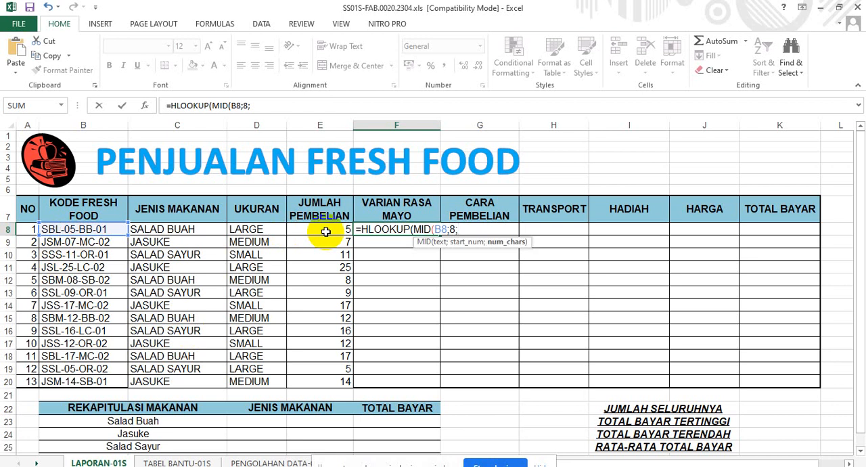
type("2);")
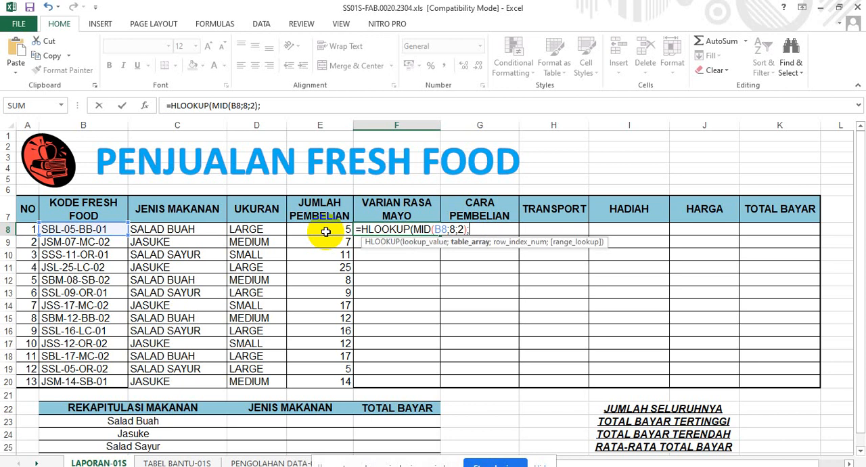
Finish F8 as =HLOOKUP(MID(B8;8;2);VARIANMAYO;2;0), using the named range VARIANMAYO, and review the entered formula.
type("VARIA")
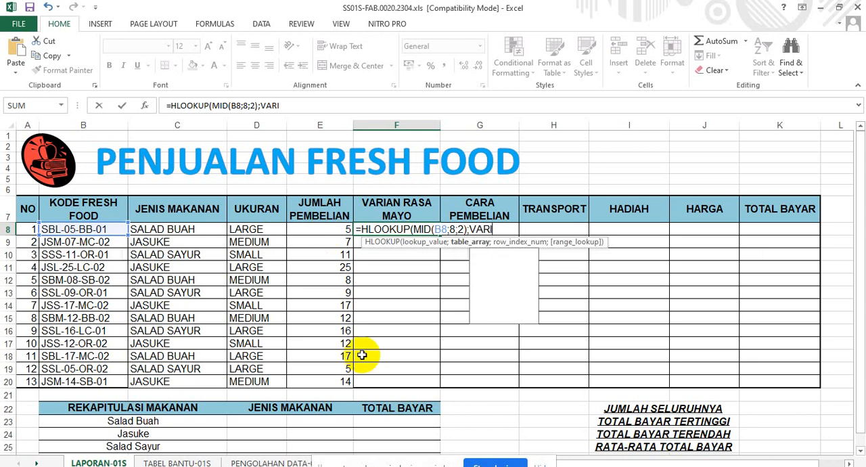
double_click(512, 263)
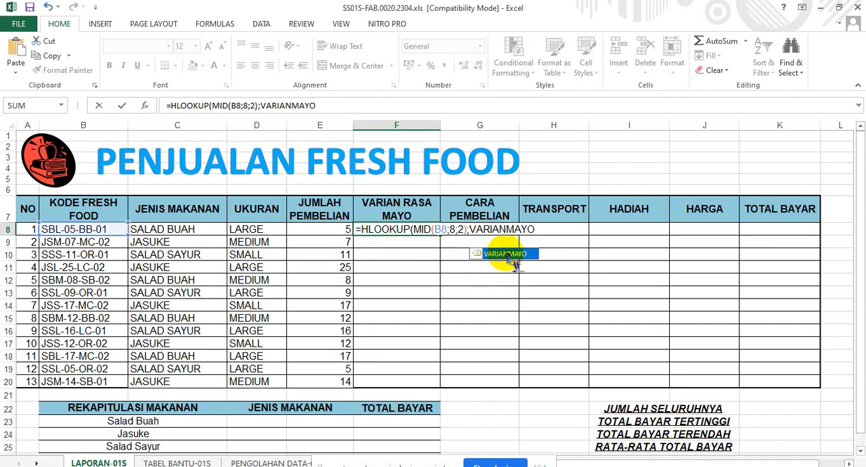
type(";")
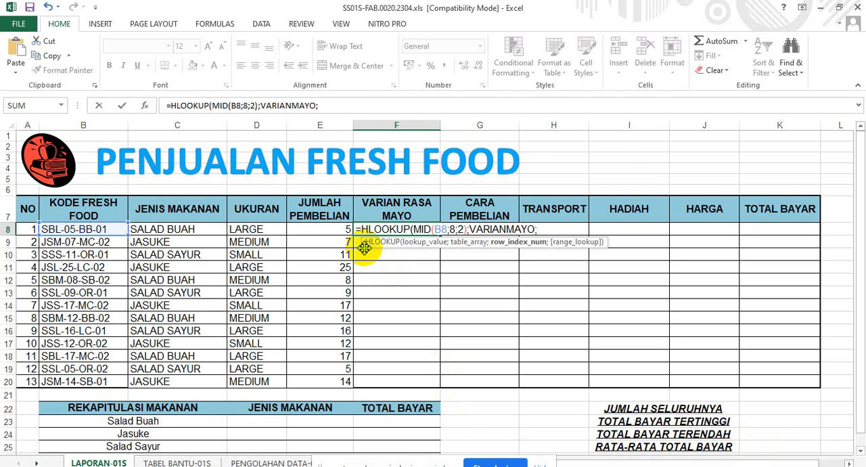
type("2;0")
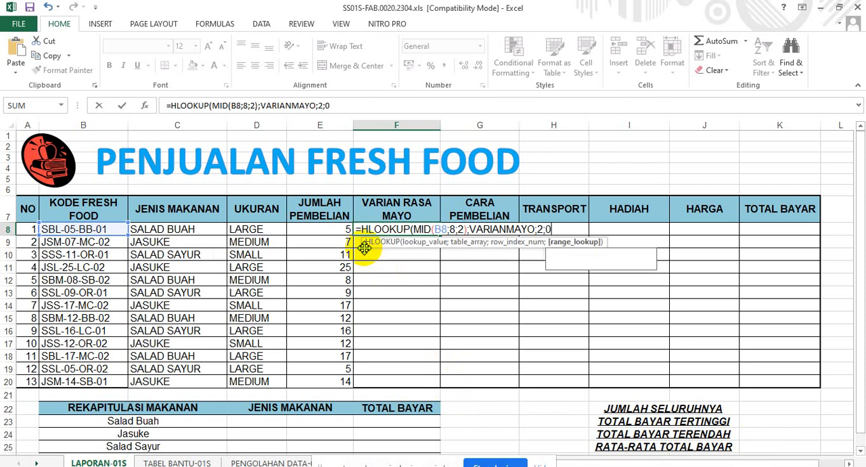
type(")")
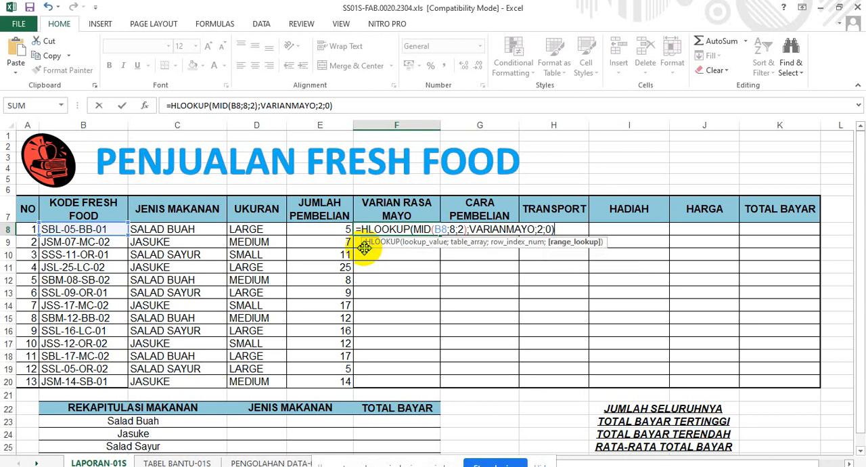
key("Return")
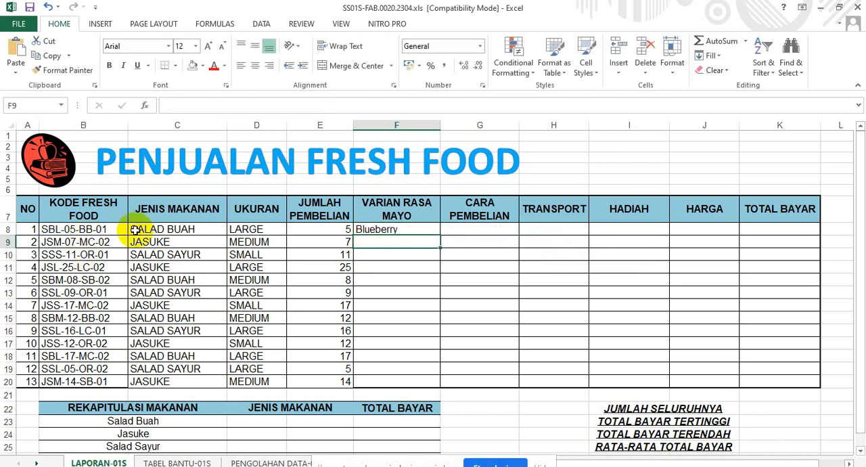
left_click(385, 228)
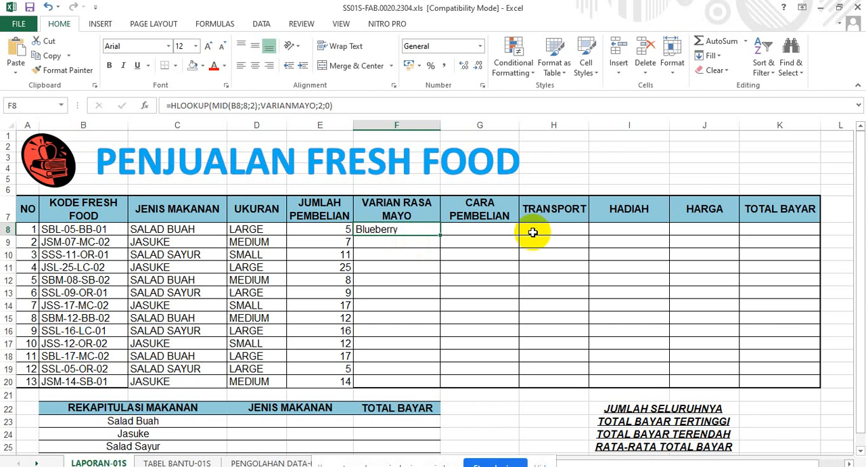
Start an HLOOKUP formula in F9 with a nested MID function as its lookup value.
key("Down")
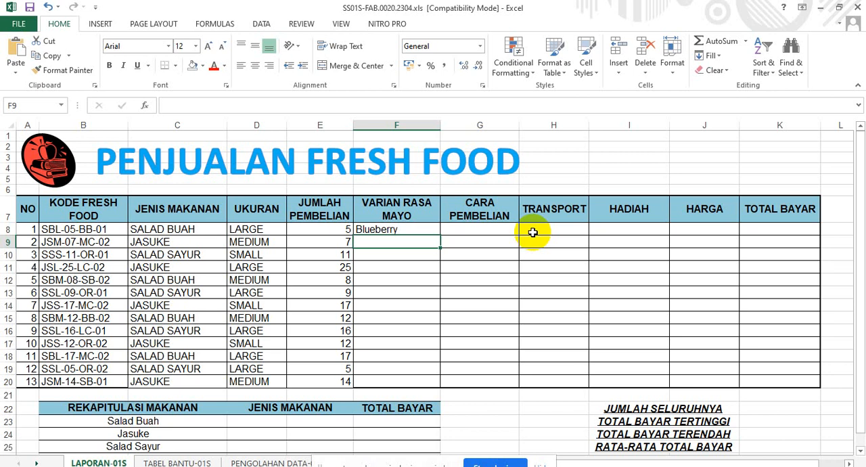
type("=H")
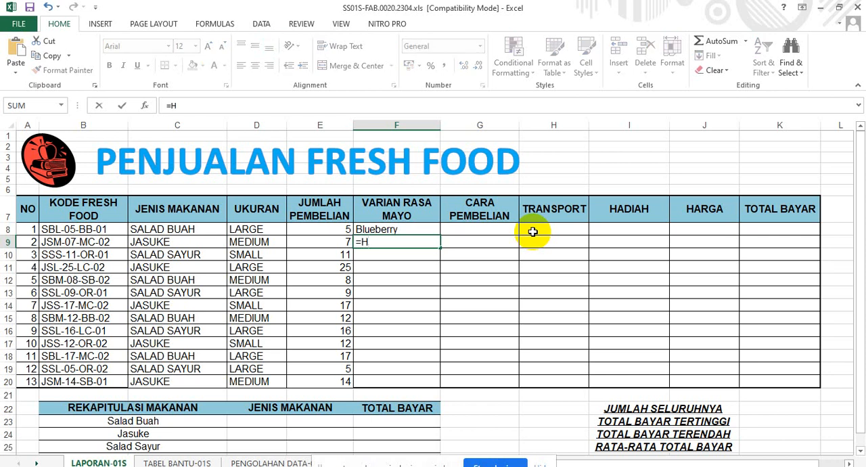
type("LO")
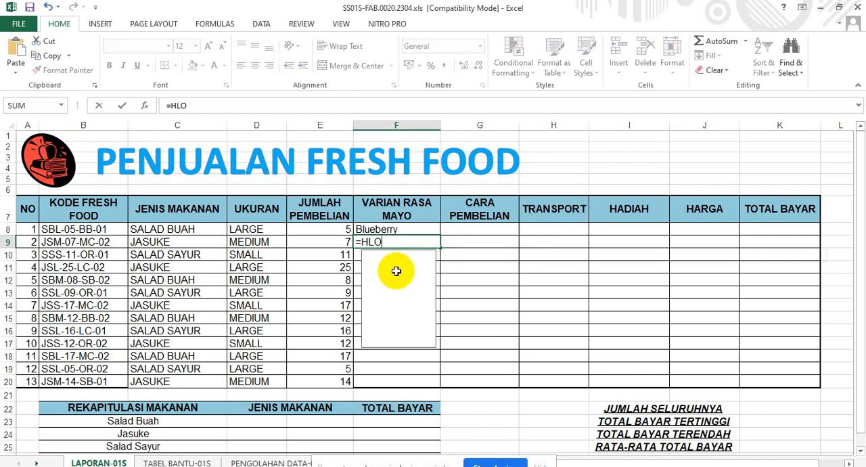
type("OKUP")
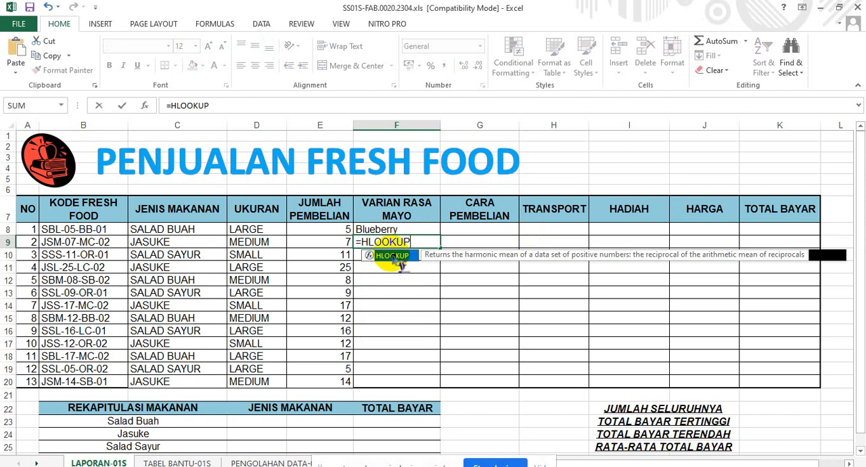
type("(MI")
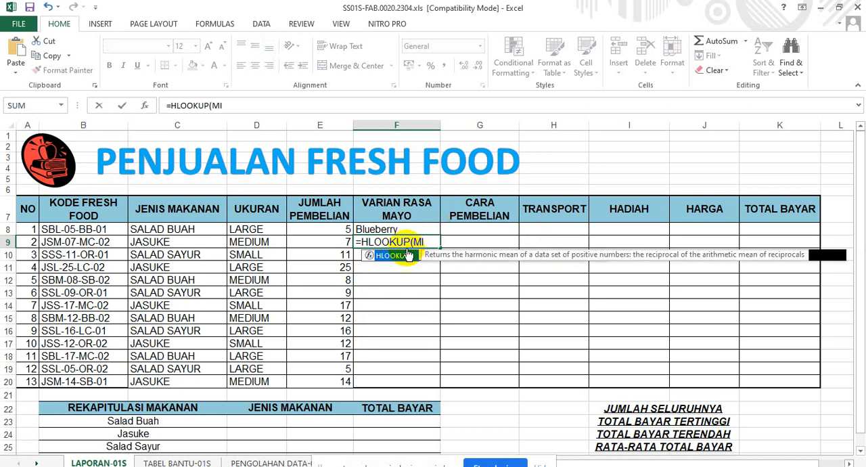
type("D")
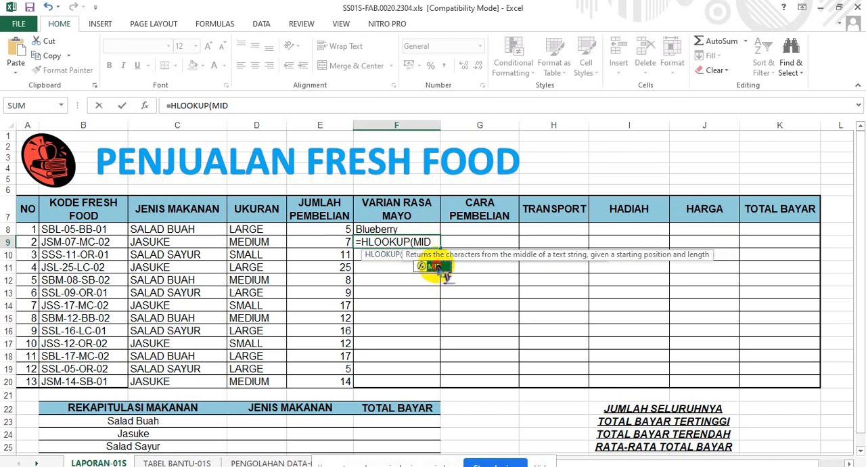
type("(")
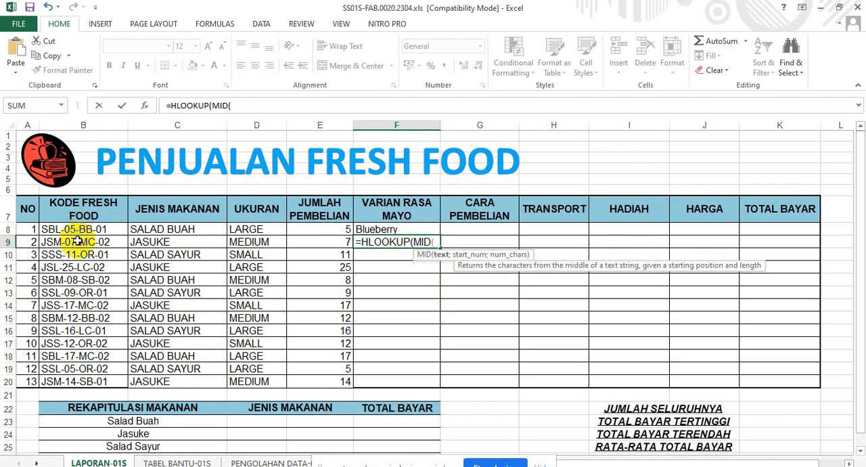
Complete the nested function in F9 as MID(B9;8;2) to extract the mayo code from the second food code.
left_click(77, 242)
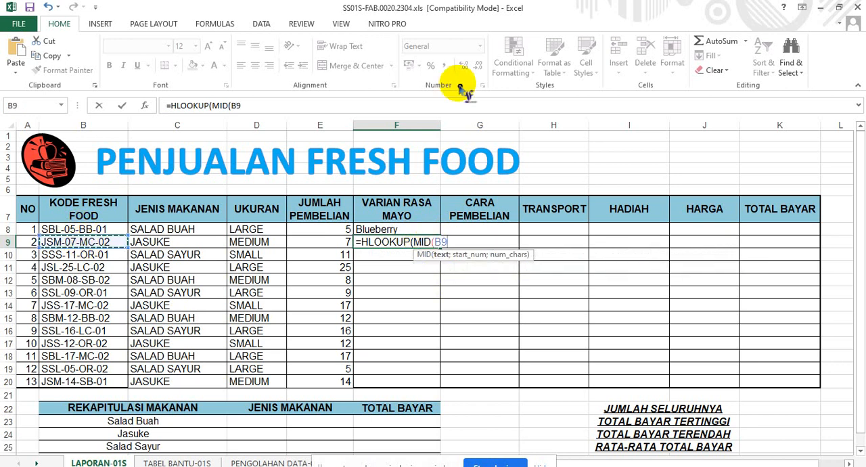
type(";8")
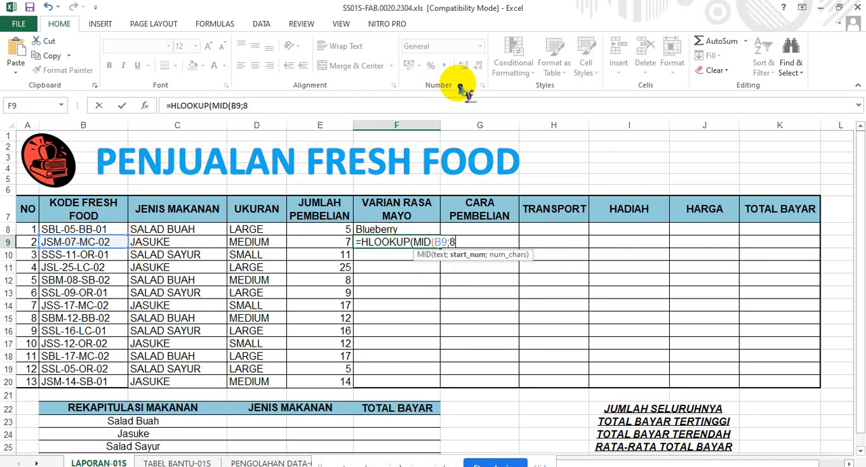
type(";2")
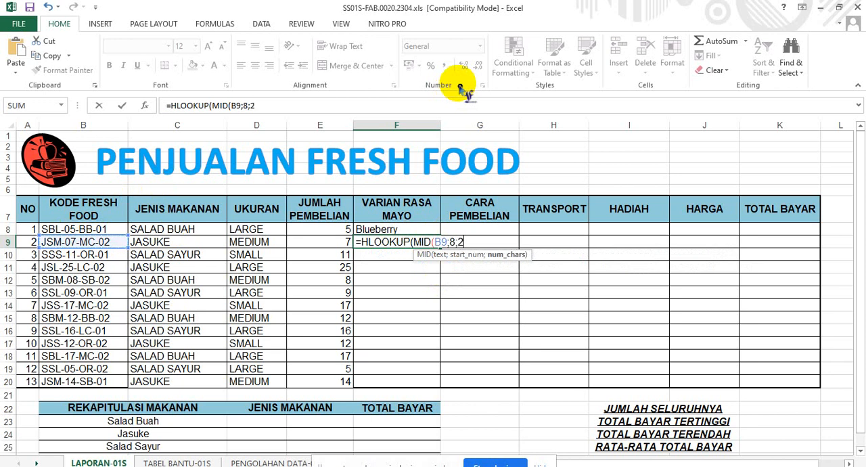
type(")")
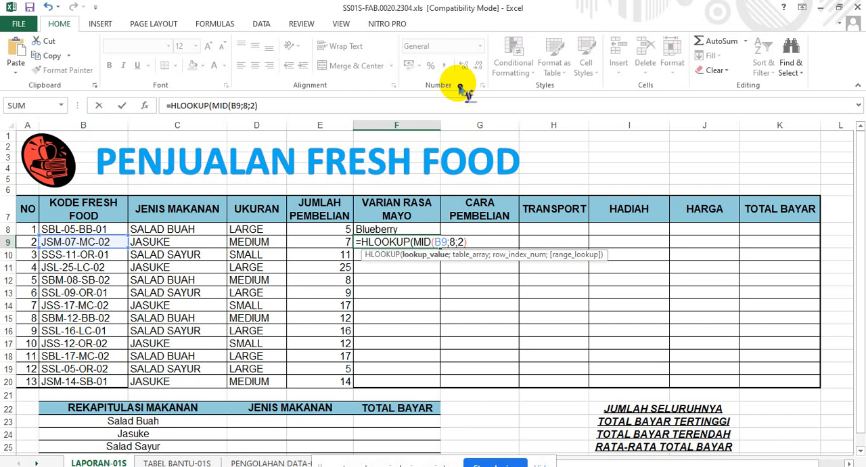
Finish F9 as =HLOOKUP(MID(B9;8;2);VARIANMAYO;2;0) and fill the formula down the VARIAN RASA MAYO column to F20.
type(";VARI")
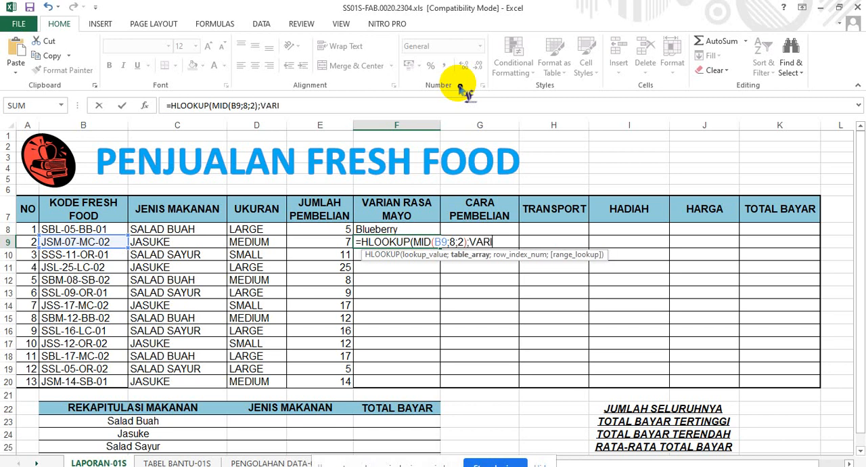
type("AN")
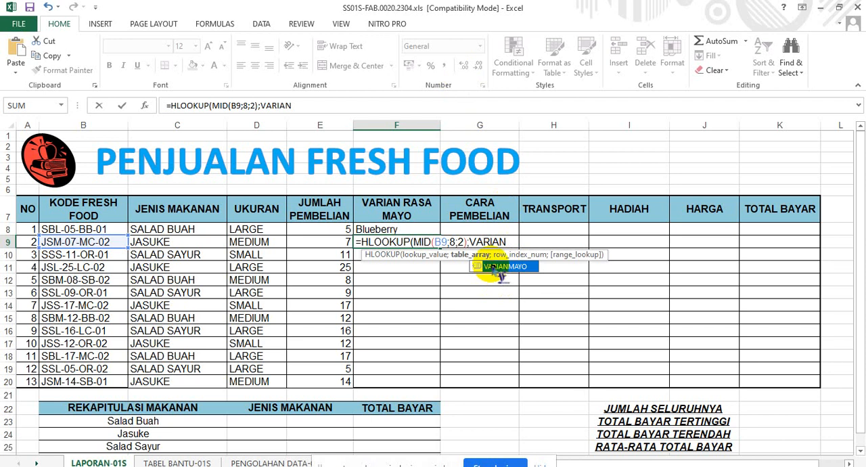
double_click(504, 266)
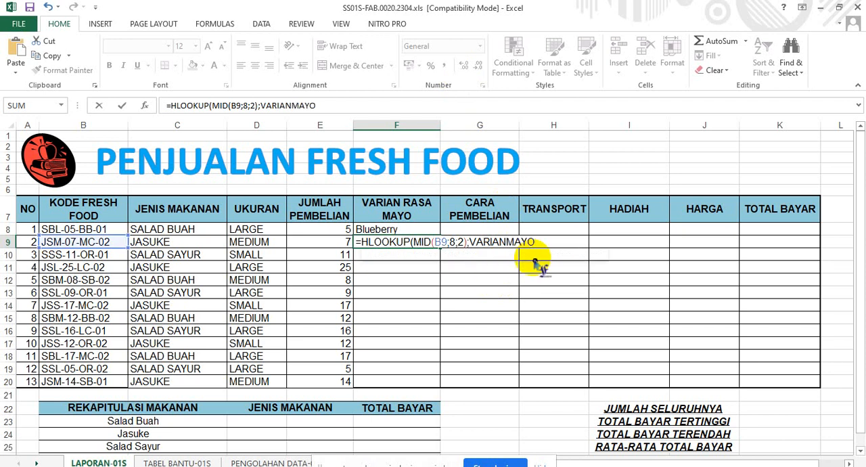
type(";")
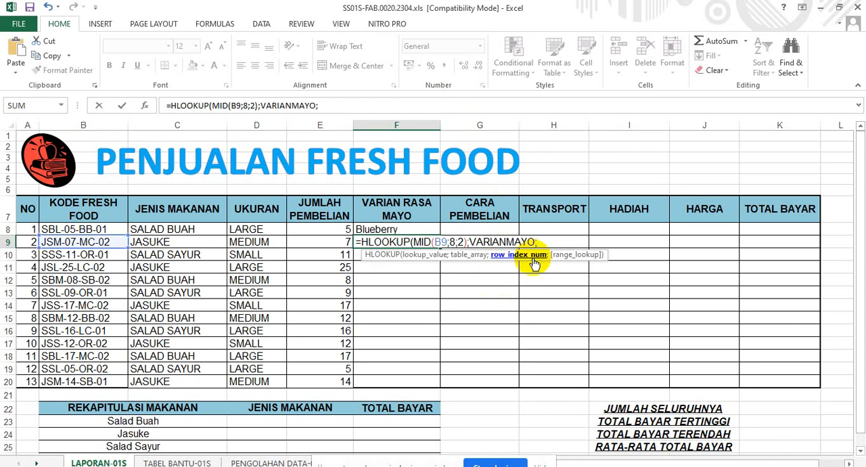
type("2;0)")
key("Return")
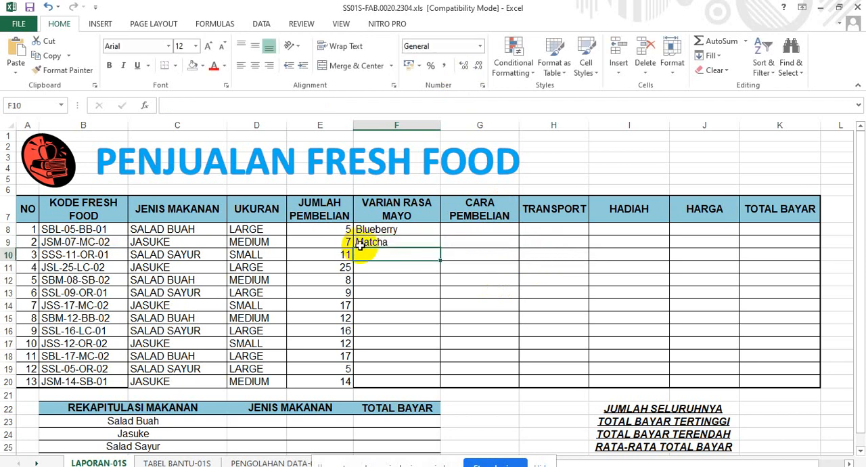
left_click(378, 244)
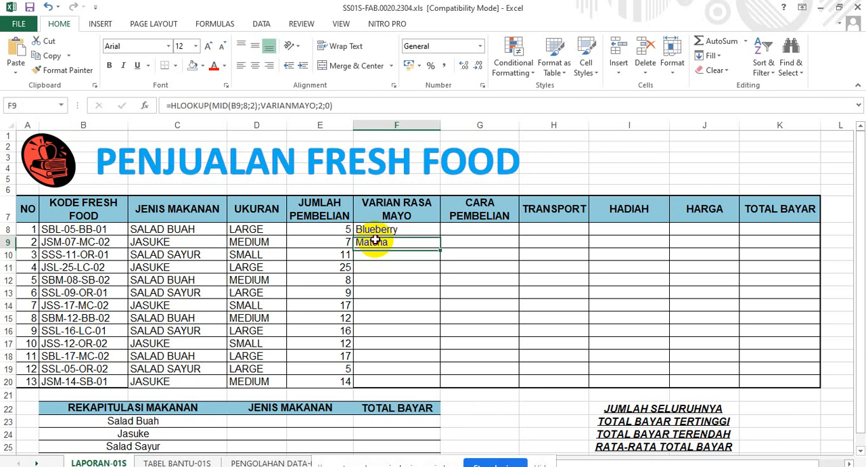
double_click(439, 248)
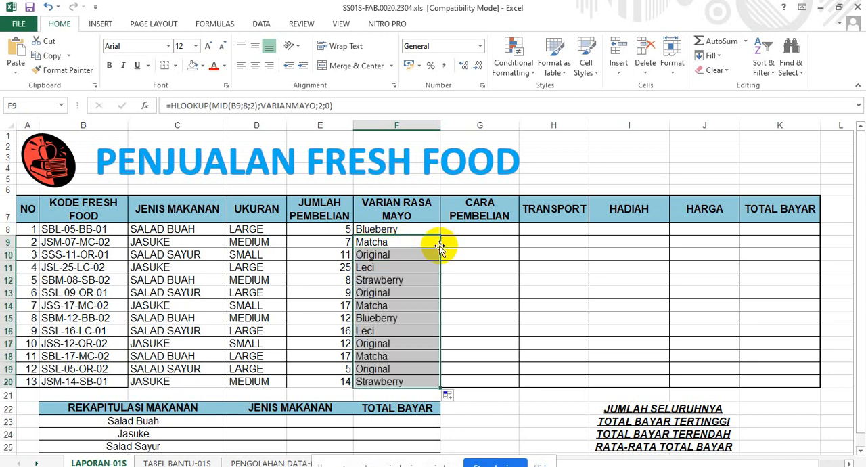
Merge and center D23:E23 under JENIS MAKANAN in the recap's Salad Buah row, and select the merged cell.
left_click(484, 228)
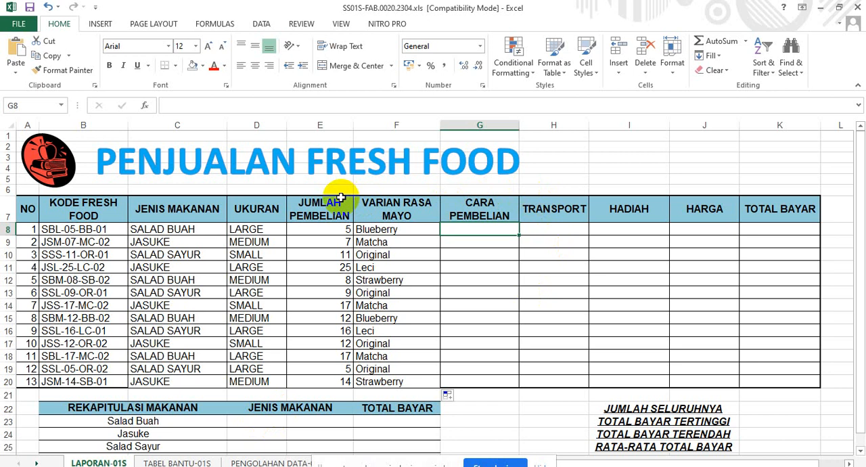
scroll(340, 197, "down", 1)
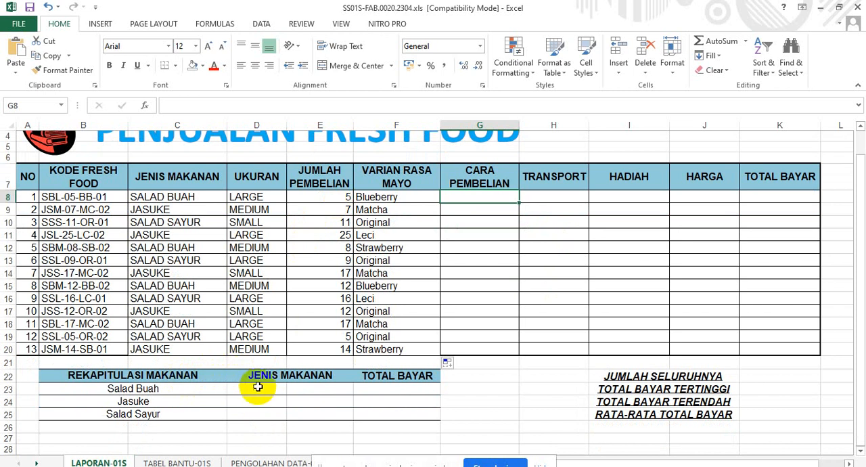
left_click_drag(258, 386, 304, 387)
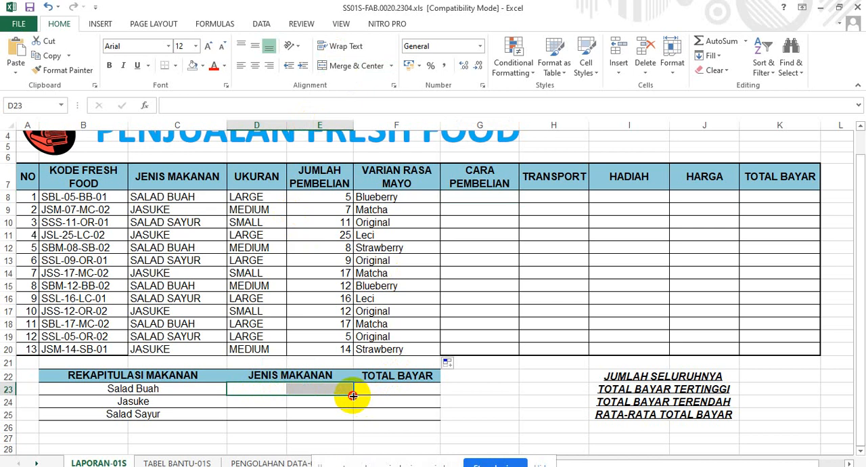
left_click_drag(350, 395, 347, 413)
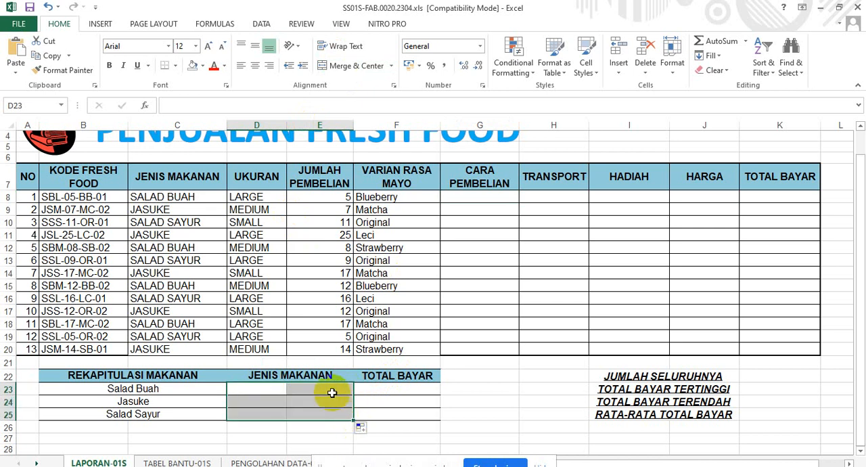
left_click(290, 394)
mouse_move(281, 389)
left_mouse_down()
mouse_move(319, 389)
mouse_move(352, 417)
left_mouse_up()
left_click_drag(340, 389, 295, 388)
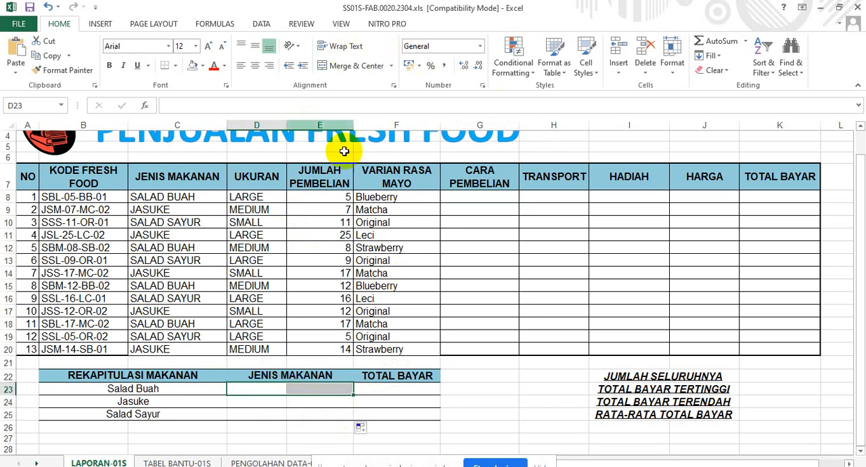
mouse_move(283, 389)
left_mouse_down()
mouse_move(318, 391)
mouse_move(349, 415)
mouse_move(338, 385)
left_mouse_up()
left_click(348, 66)
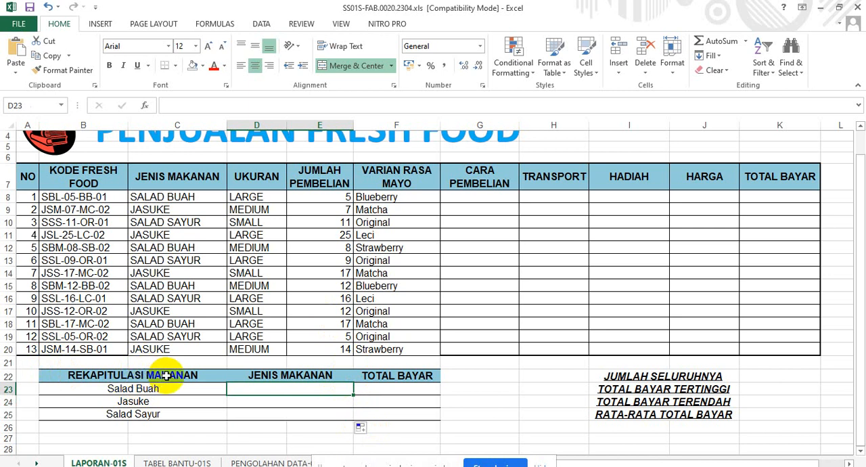
left_click(283, 375)
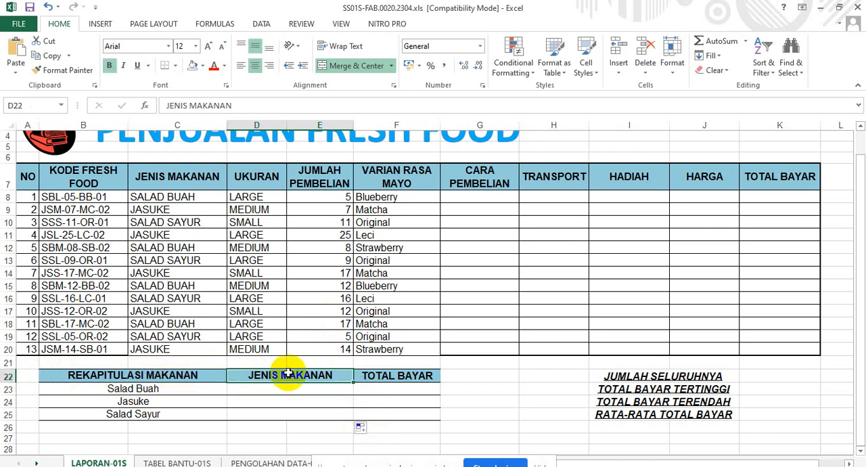
left_click(177, 389)
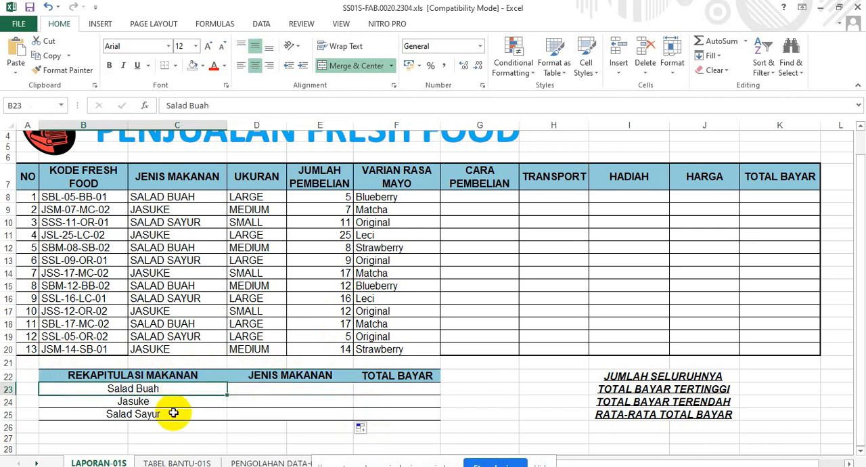
left_click(266, 386)
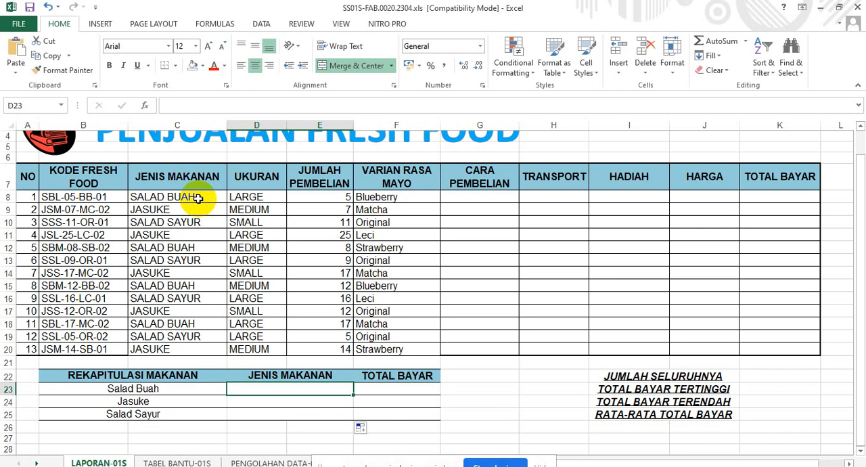
type("=S")
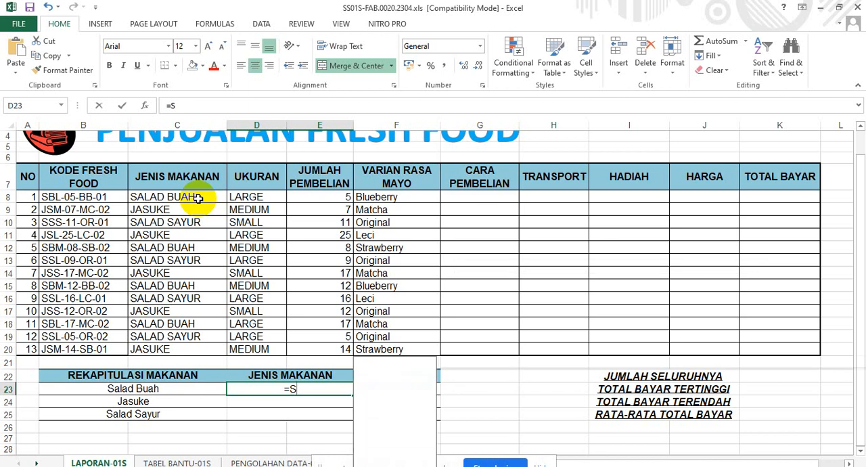
type("UMIF")
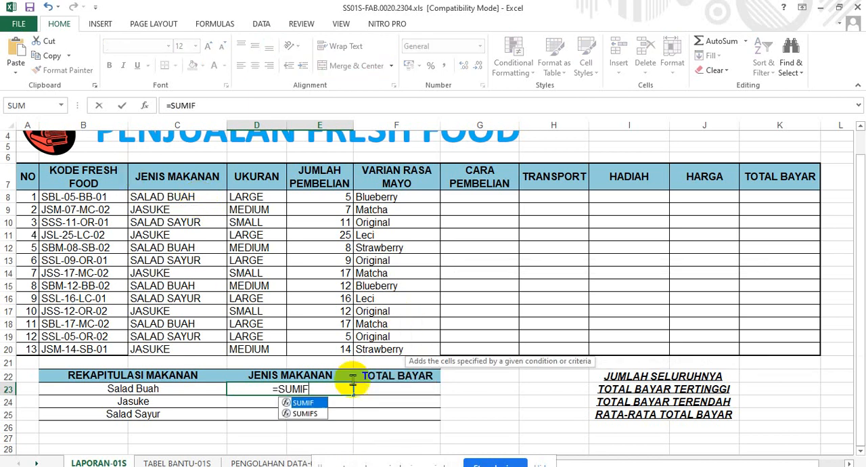
double_click(318, 402)
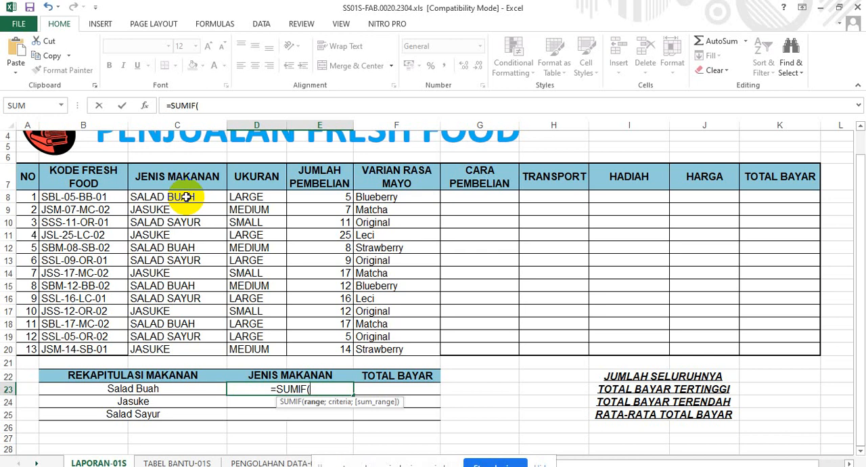
key("BackSpace")
key("BackSpace")
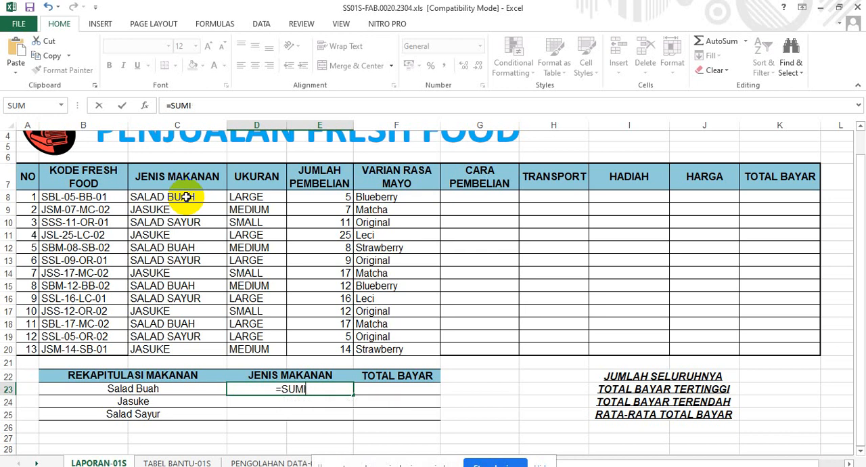
key("BackSpace")
key("BackSpace")
key("BackSpace")
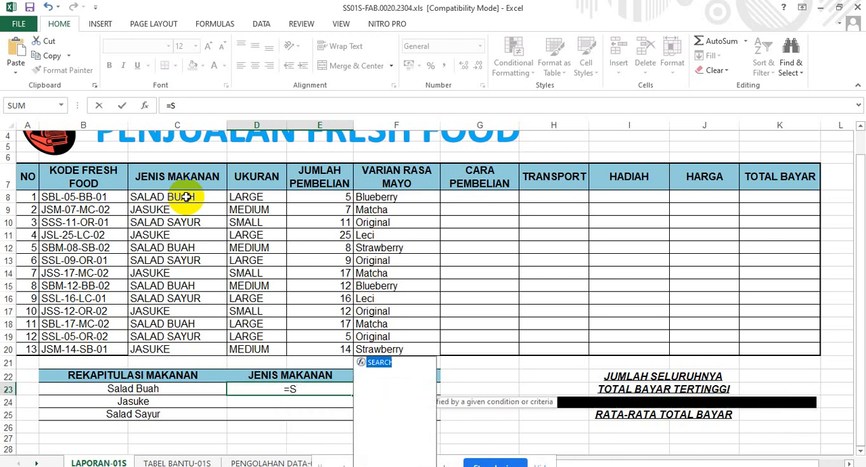
key("BackSpace")
Start a COUNTIF formula in D23 with the food types in C8:C20 as its range.
type("C")
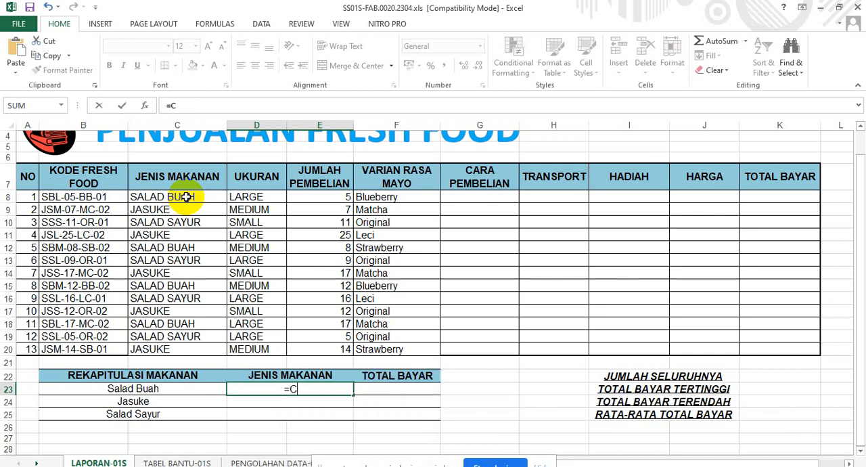
type("OUNT")
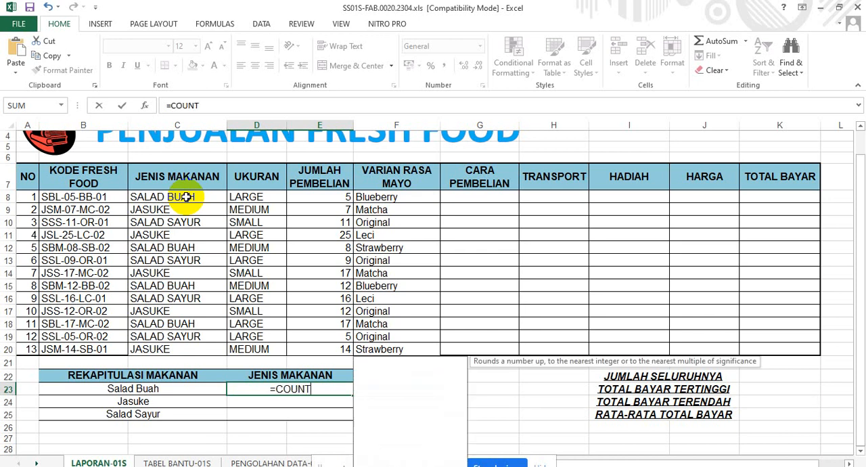
type("IF")
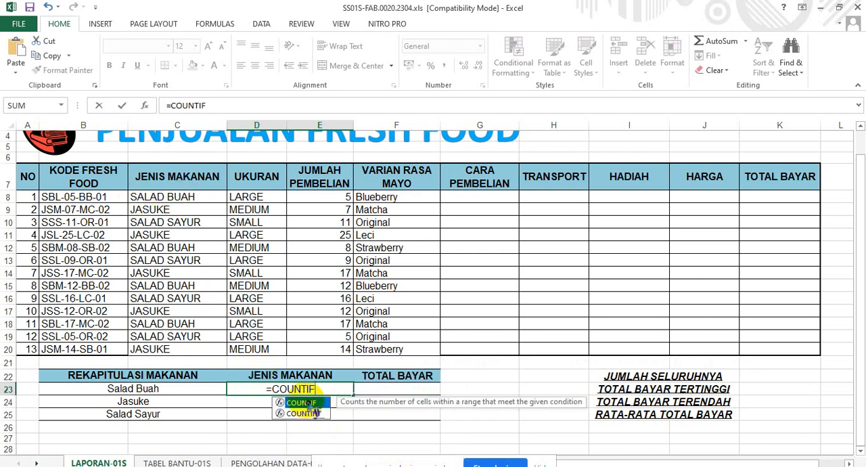
double_click(308, 403)
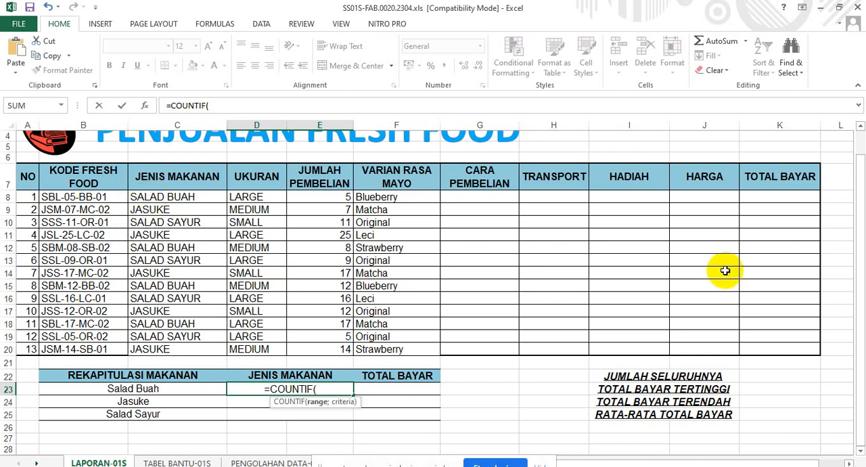
left_click(191, 198)
left_click_drag(190, 210, 180, 352)
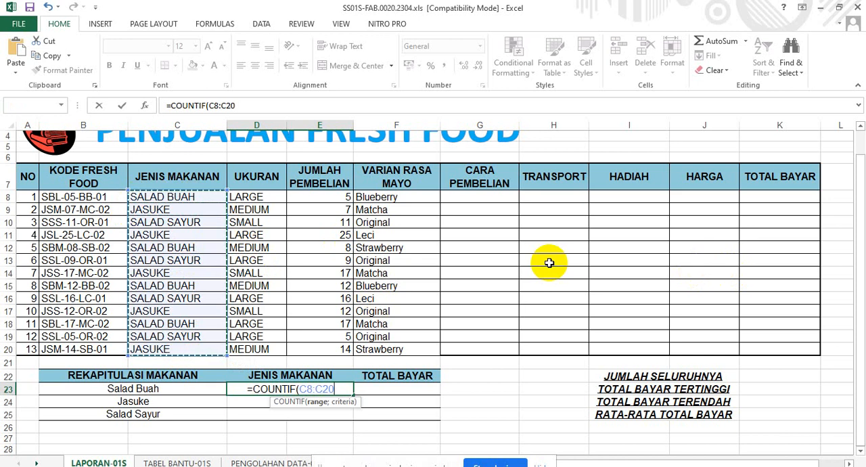
type(";")
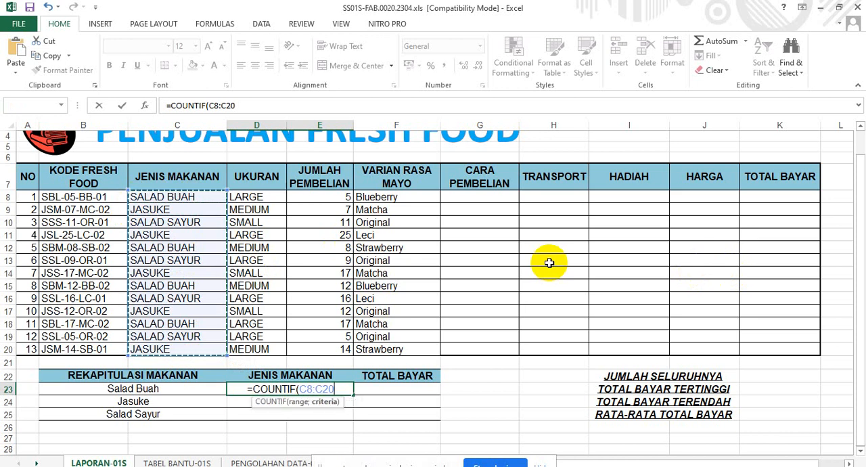
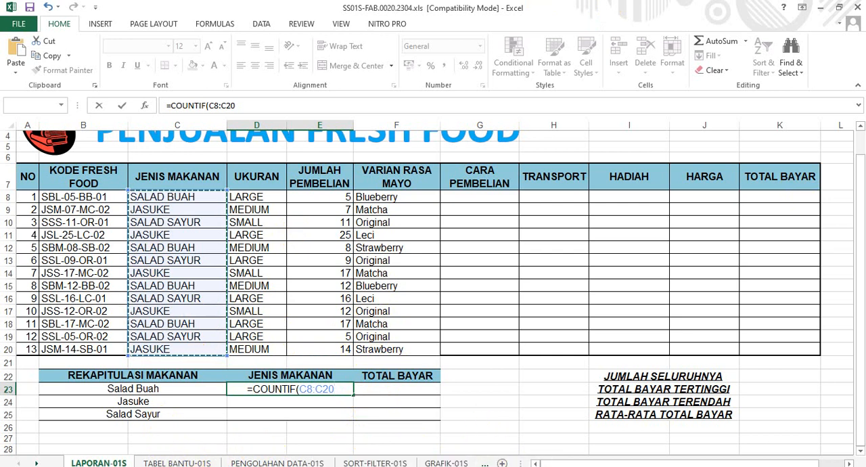
Switch to Google Meet and present the PIVOTTABLE.xlsx Excel window in the meeting.
mouse_move(269, 466)
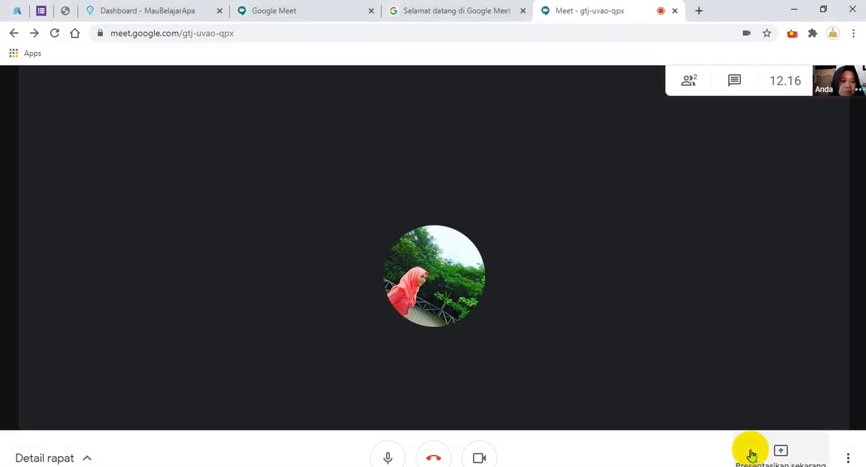
left_click(771, 452)
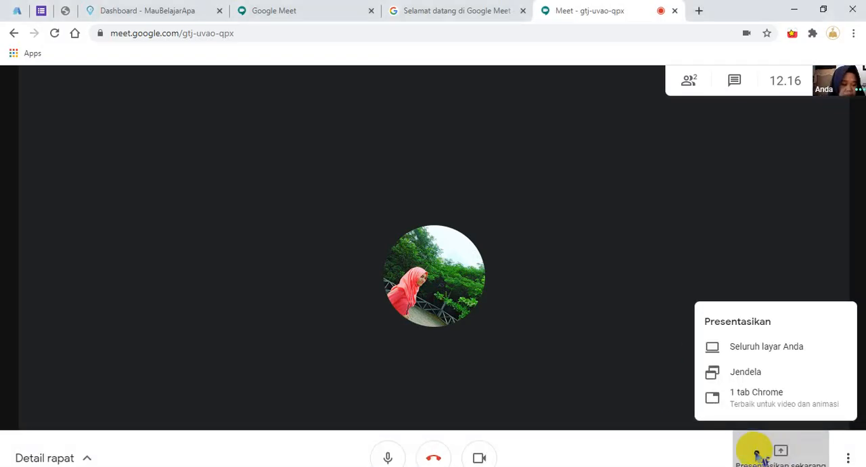
left_click(767, 373)
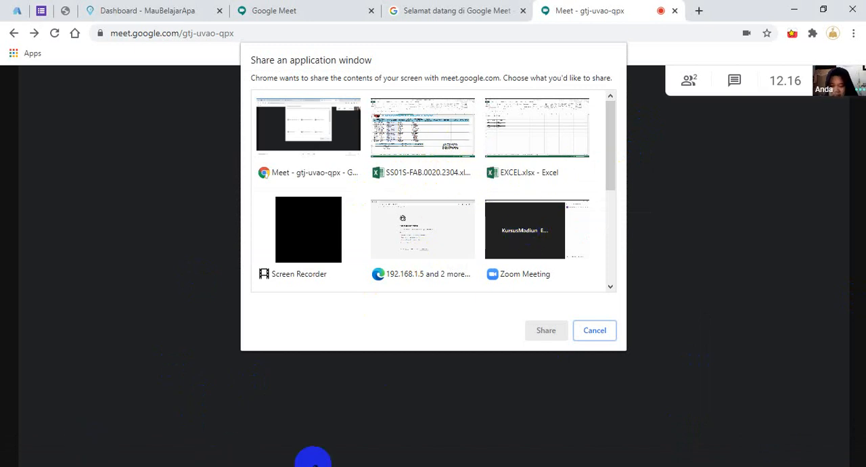
left_click(287, 466)
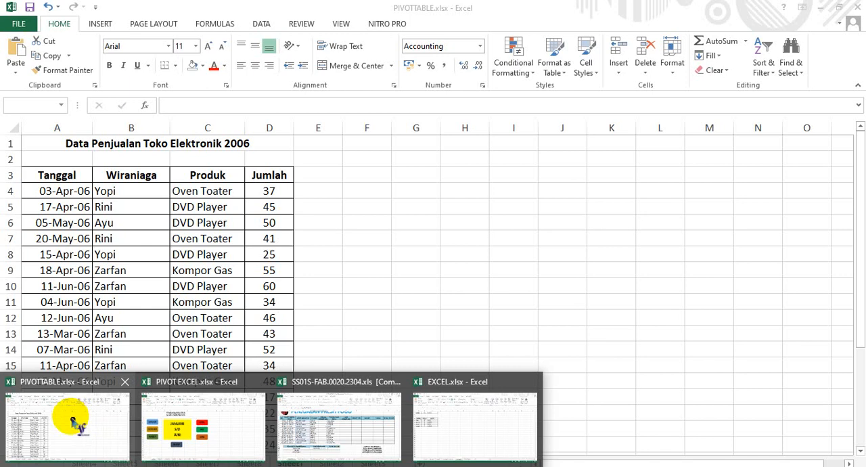
left_click(75, 419)
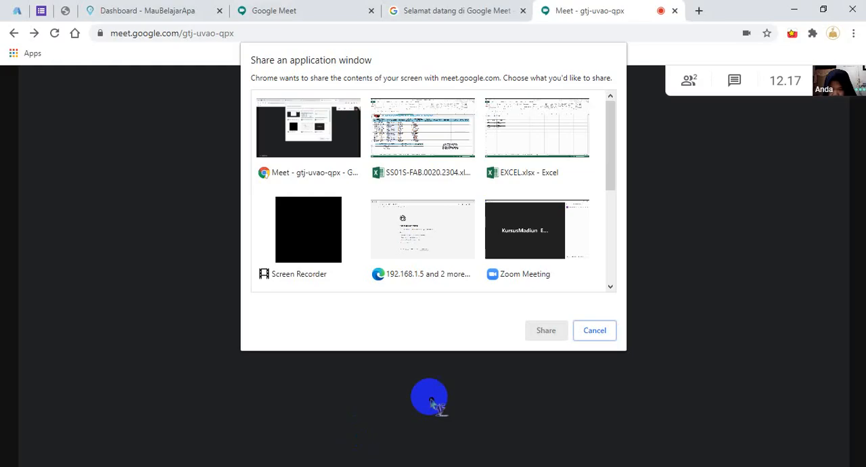
left_click_drag(612, 159, 601, 251)
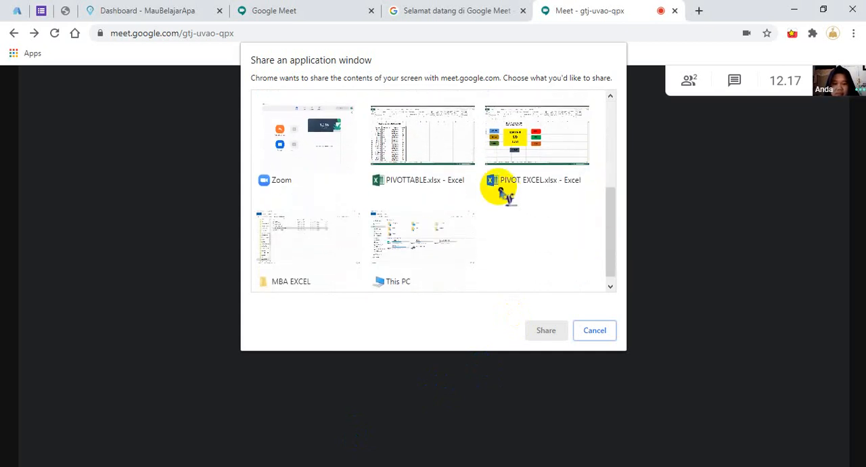
left_click(436, 162)
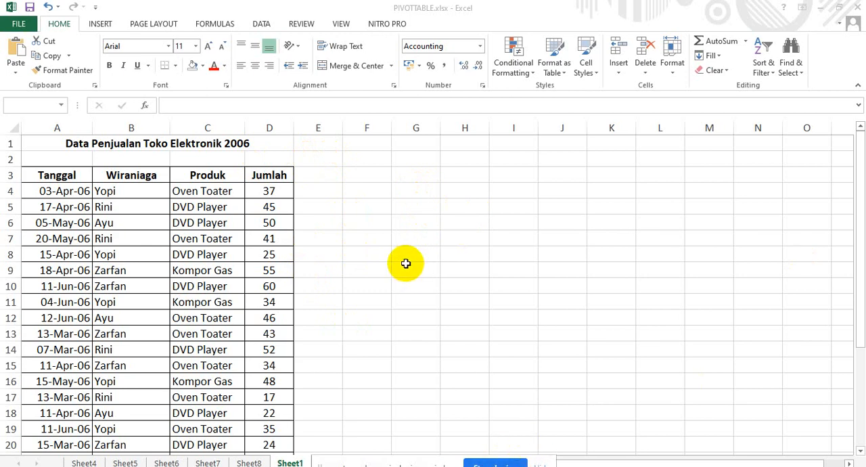
Bring the PIVOTTABLE.xlsx workbook to the front, stop sharing its window and return to the meeting.
left_click(483, 462)
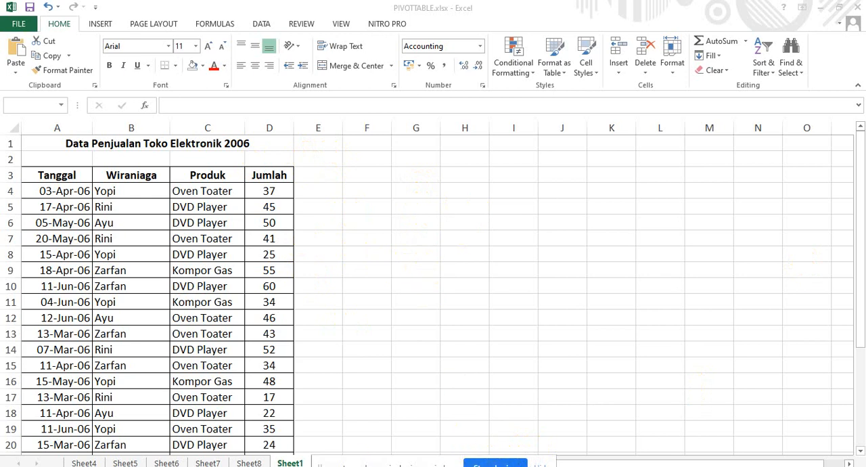
left_click(272, 466)
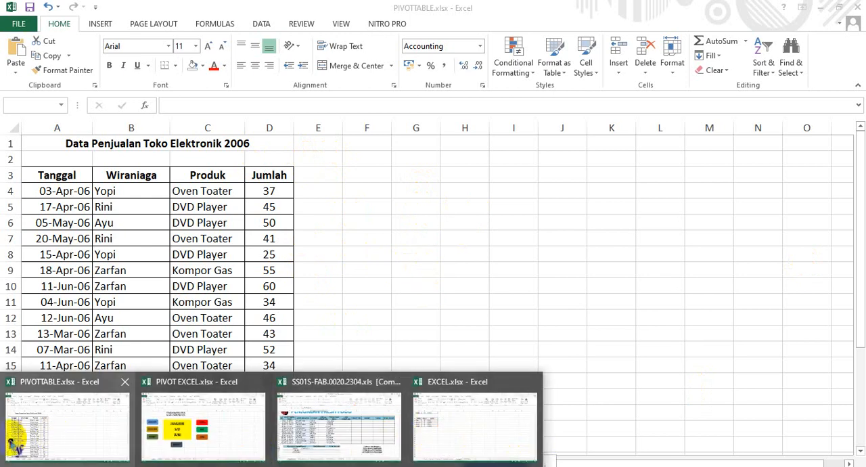
left_click(27, 437)
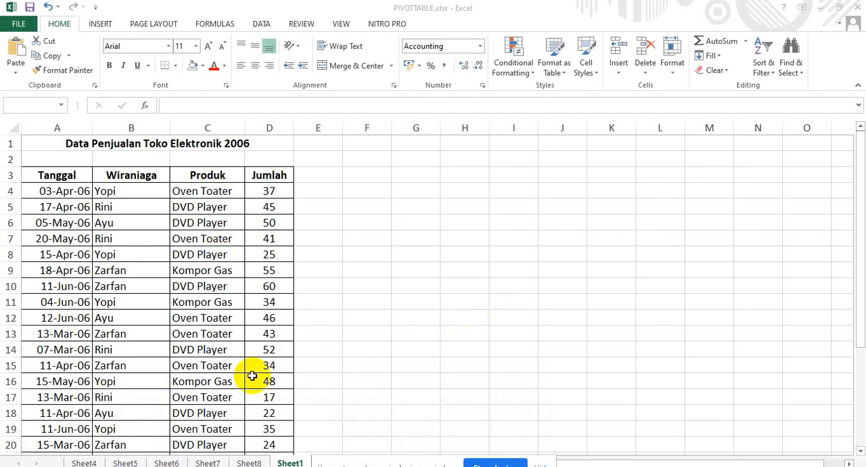
left_click(486, 462)
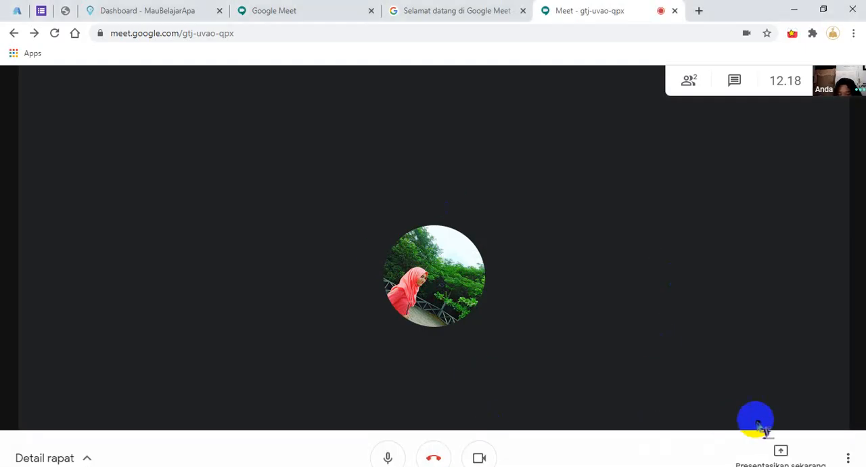
Start a new window presentation in the meeting with PIVOTTABLE.xlsx as the shared window.
left_click(776, 451)
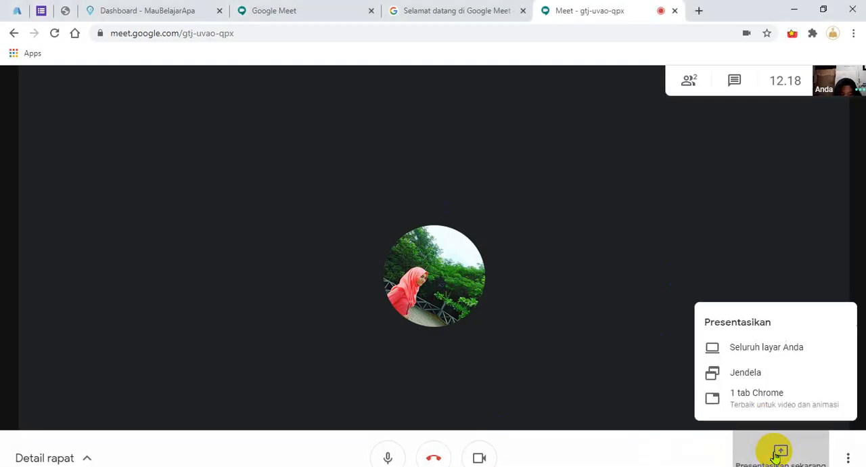
left_click(773, 370)
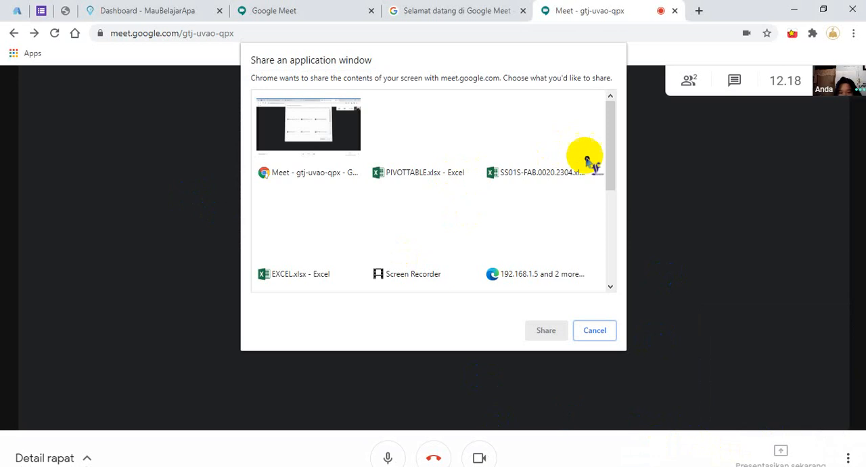
left_click(429, 127)
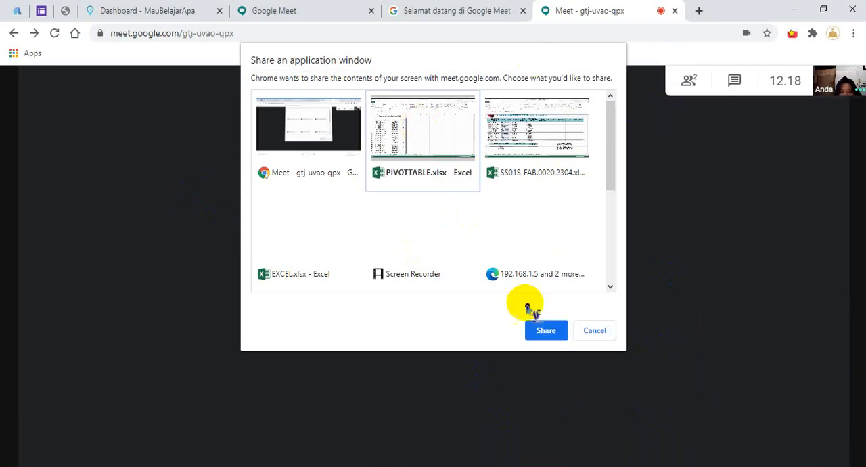
left_click(546, 330)
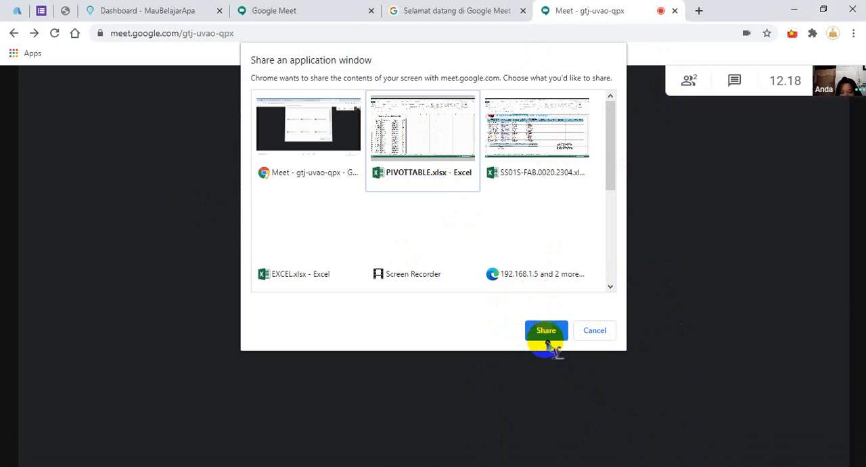
left_click(545, 331)
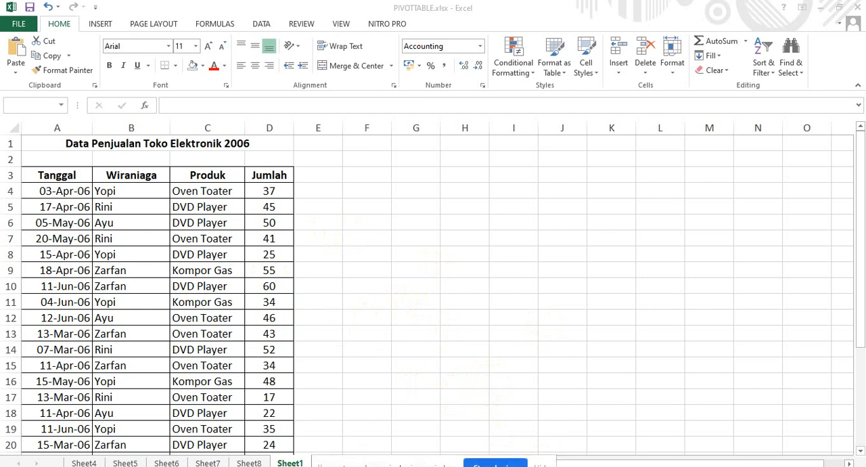
Move the sharing notice up over the worksheet and stop sharing the PIVOTTABLE.xlsx window.
left_click_drag(598, 460, 710, 179)
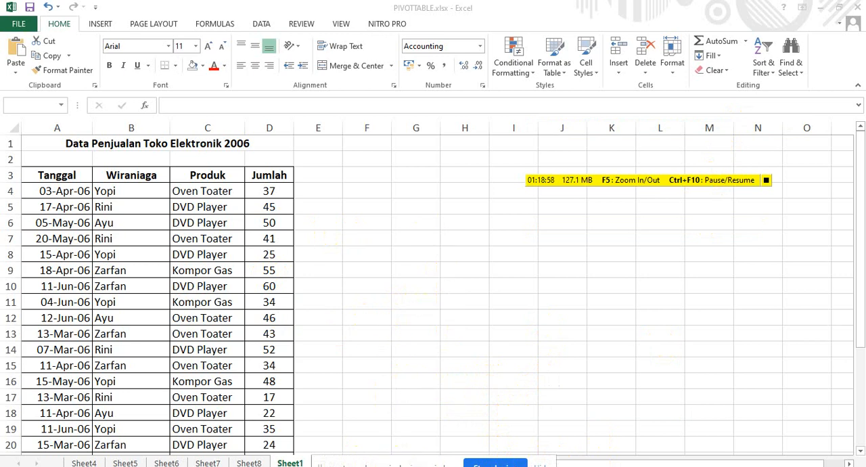
left_click_drag(417, 464, 512, 358)
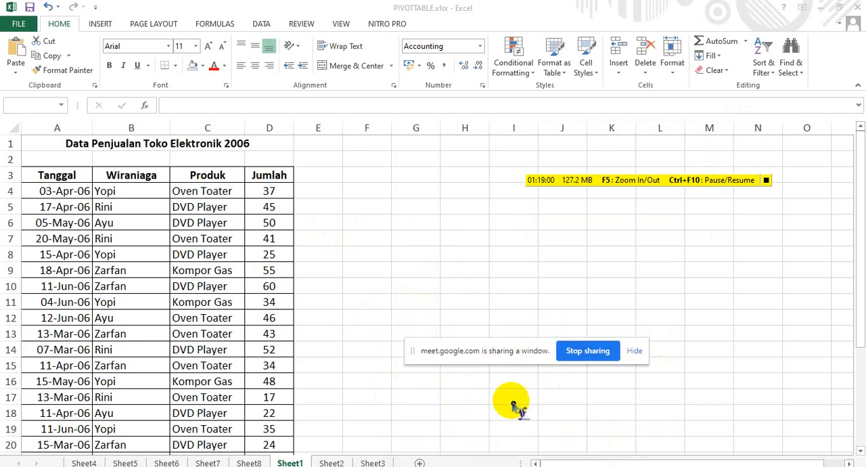
left_click(589, 355)
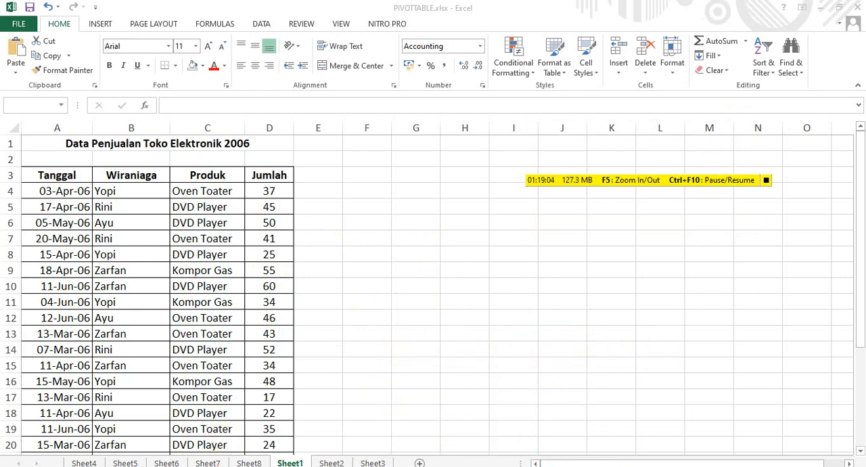
Return to Google Meet and try once more to present the PIVOTTABLE.xlsx window.
left_click(202, 465)
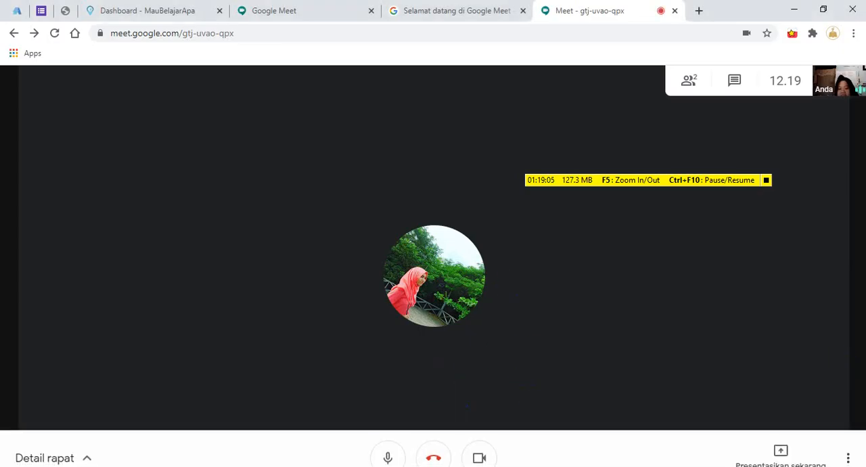
left_click(781, 448)
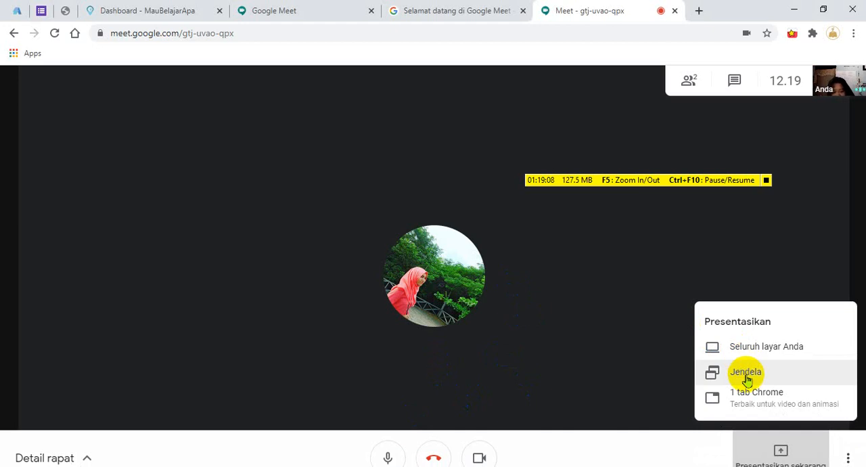
left_click(746, 374)
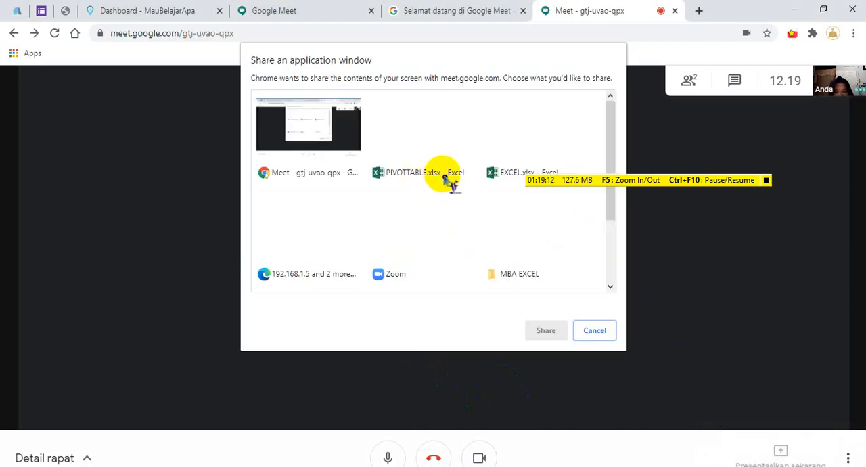
left_click(421, 147)
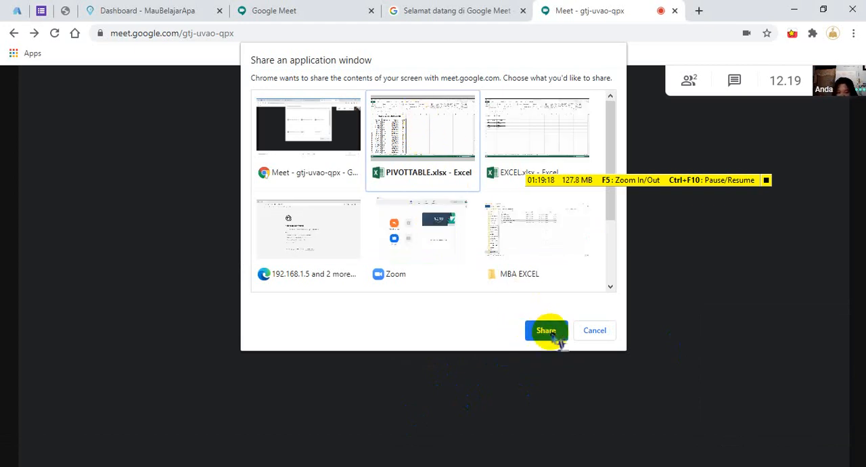
left_click(551, 334)
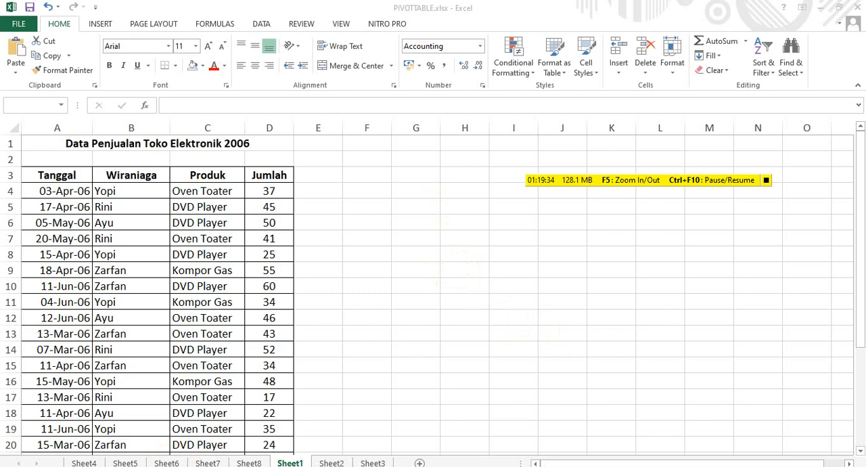
Go back to Google Meet and present the PIVOT EXCEL.xlsx window in the meeting instead.
left_click(284, 466)
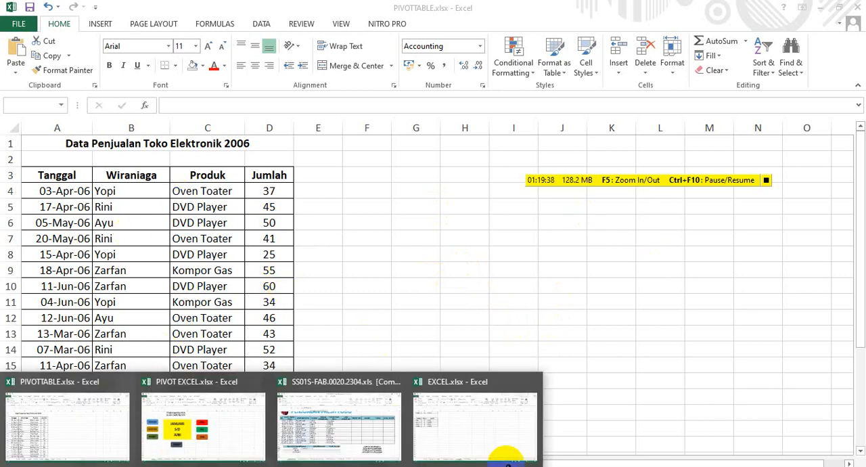
left_click(270, 461)
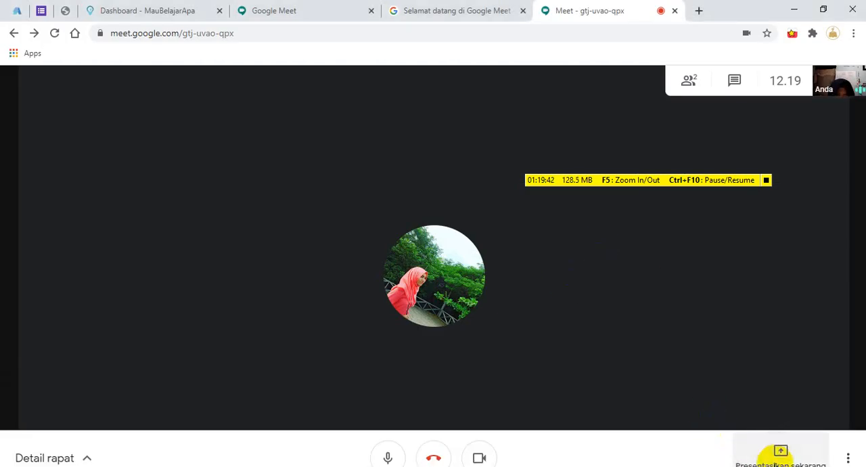
left_click(778, 458)
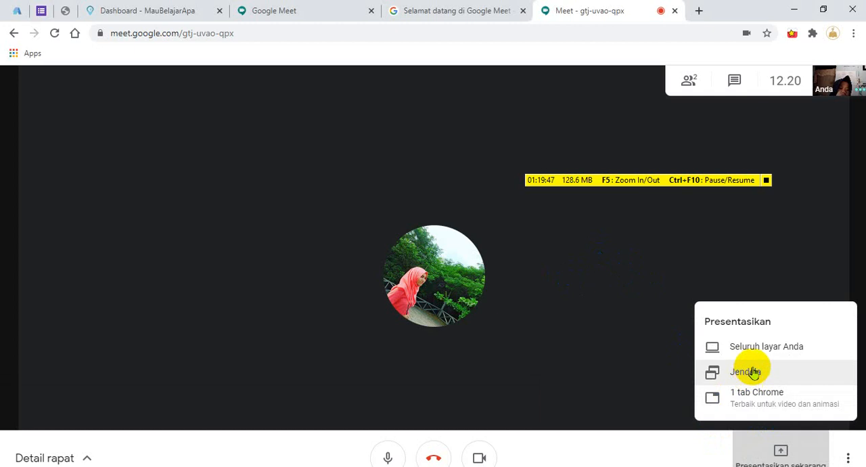
left_click(750, 374)
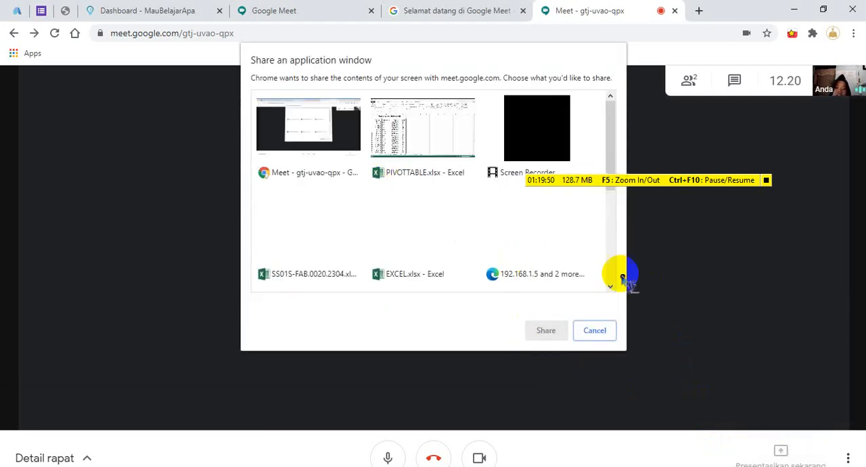
left_click_drag(612, 139, 613, 242)
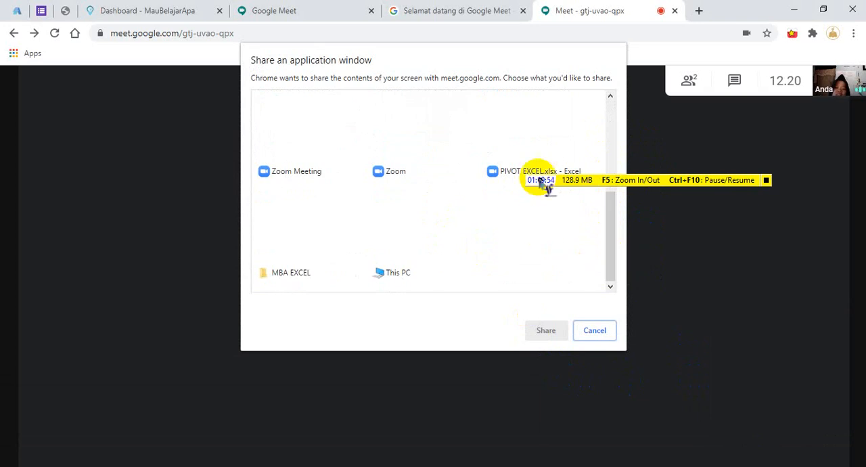
left_click(507, 140)
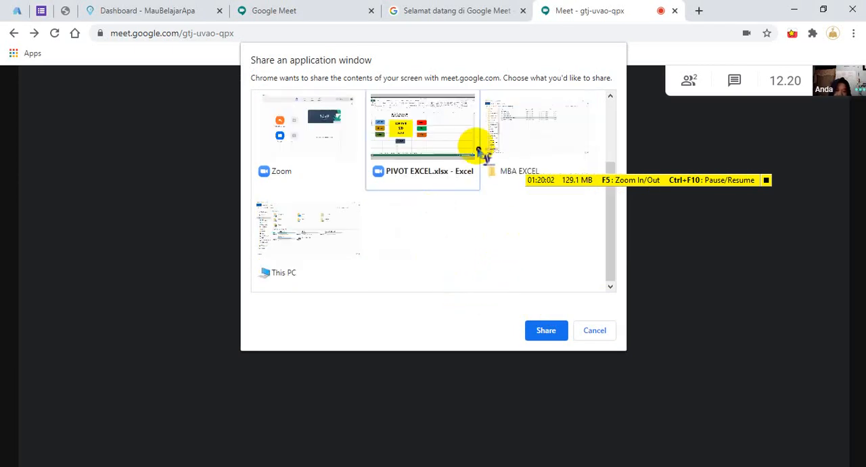
left_click(546, 330)
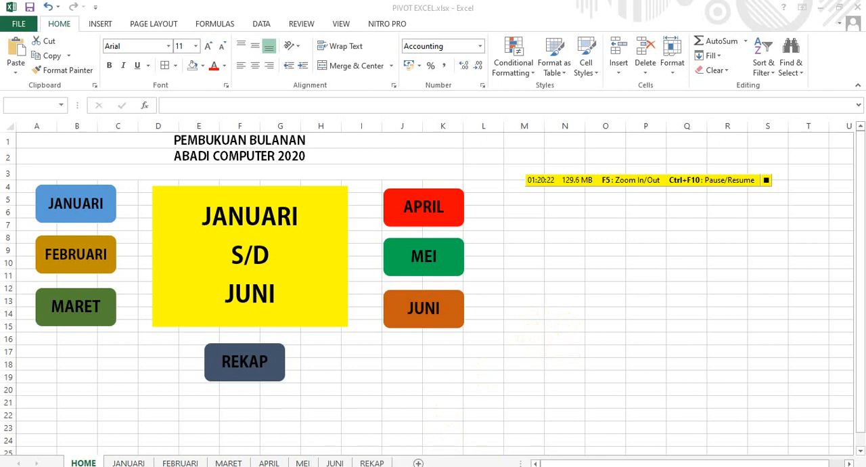
Return to Google Meet and try to close the EXCEL.xlsx window among the open workbooks.
left_click(372, 465)
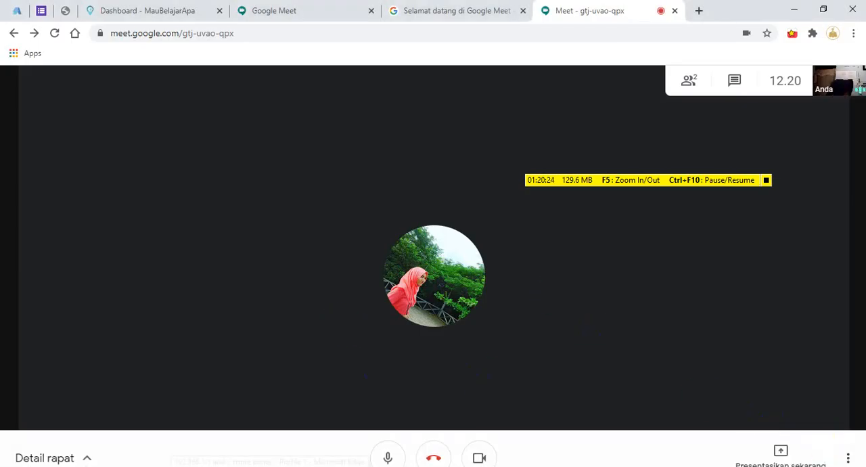
left_click(780, 451)
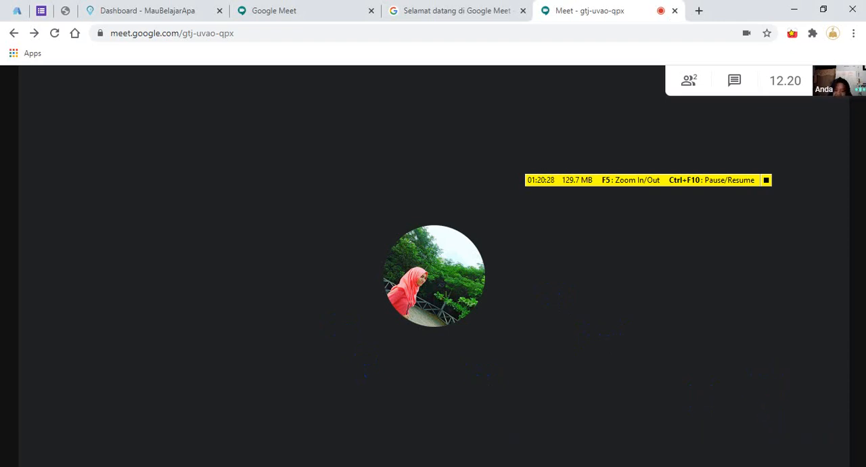
mouse_move(280, 455)
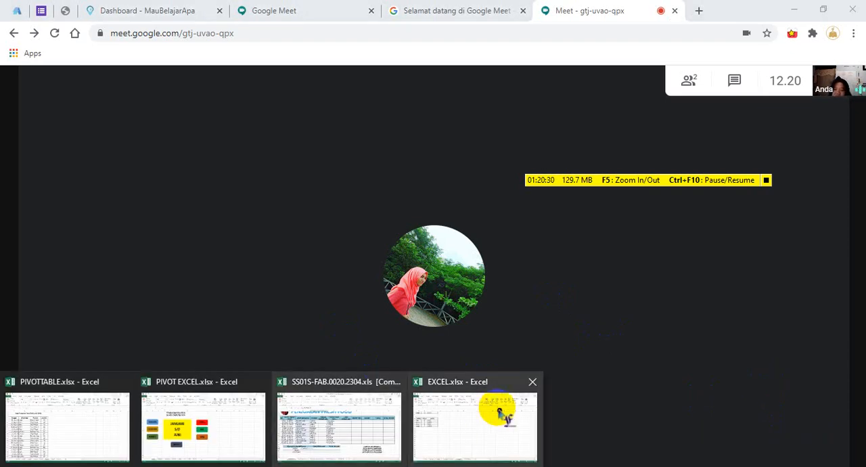
mouse_move(499, 389)
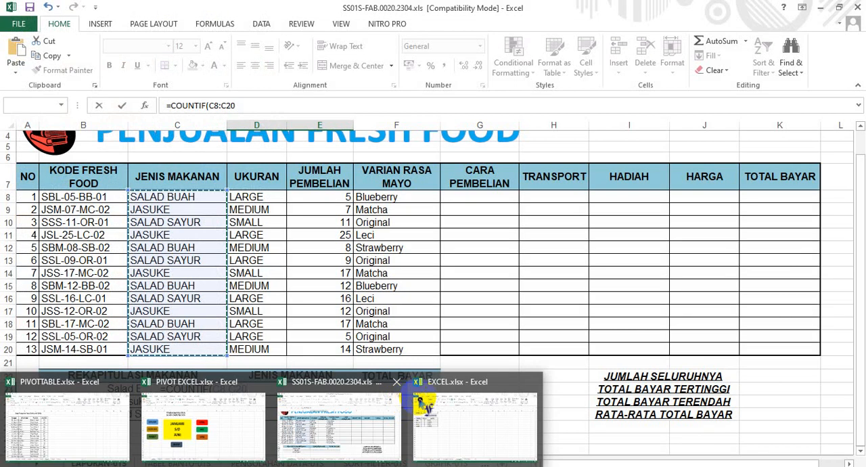
mouse_move(419, 392)
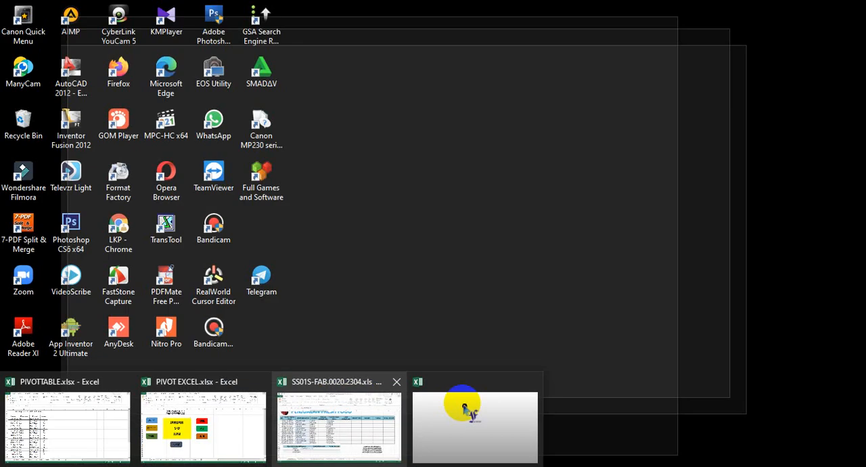
left_click(531, 381)
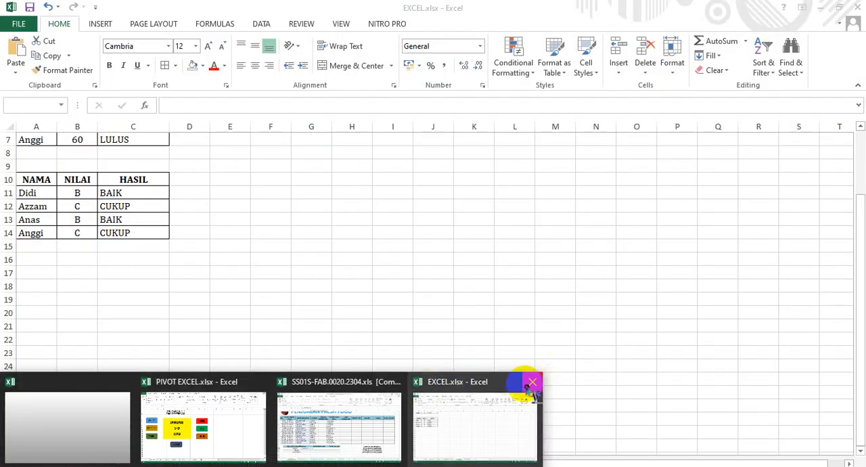
left_click(531, 382)
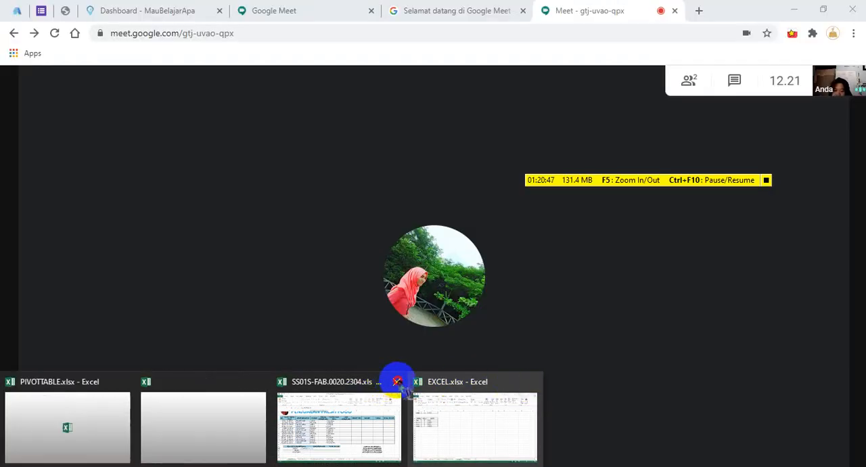
mouse_move(396, 382)
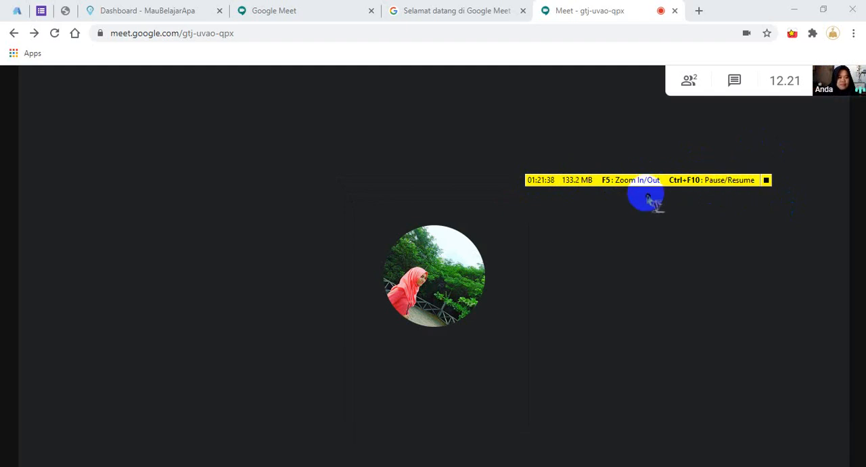
Open Windows Task Manager over the meeting window.
left_click(293, 466)
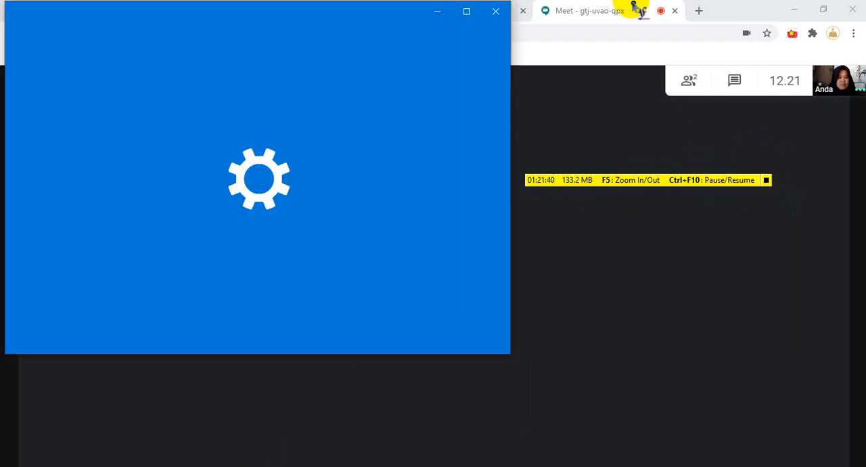
left_click(496, 12)
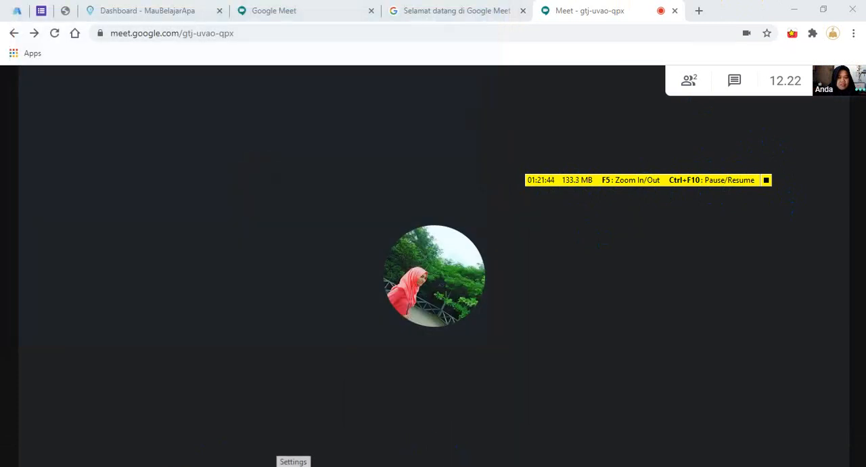
right_click(345, 466)
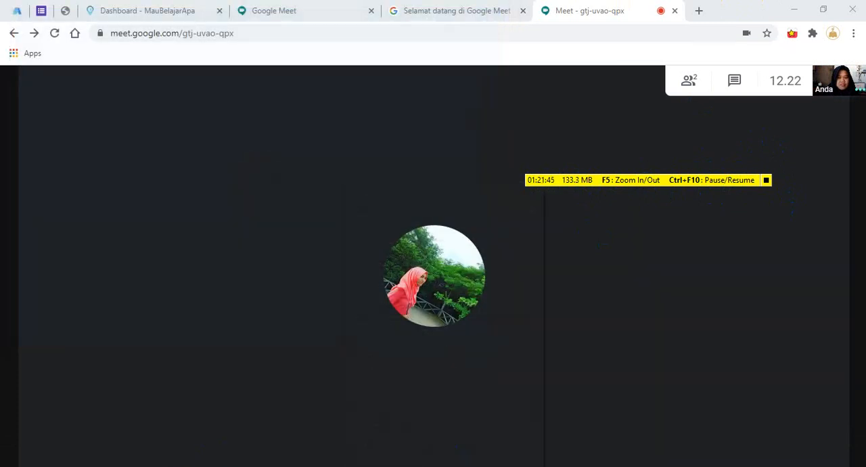
right_click(342, 462)
right_click(335, 466)
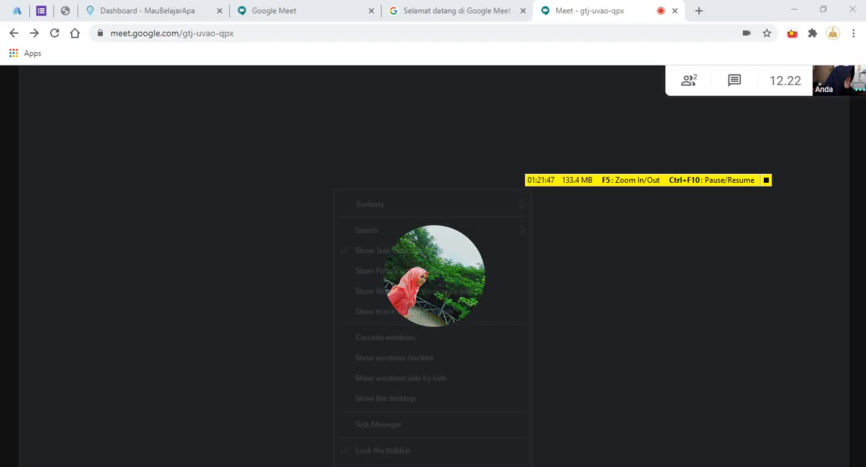
left_click(378, 424)
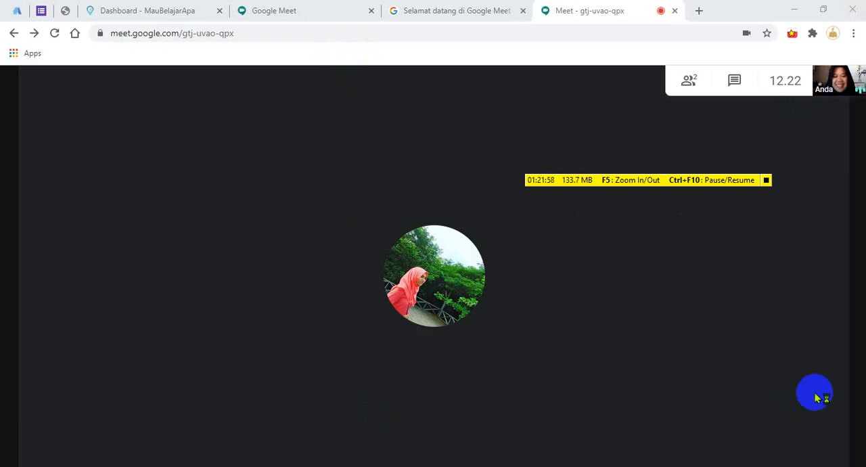
key("ctrl+shift+Escape")
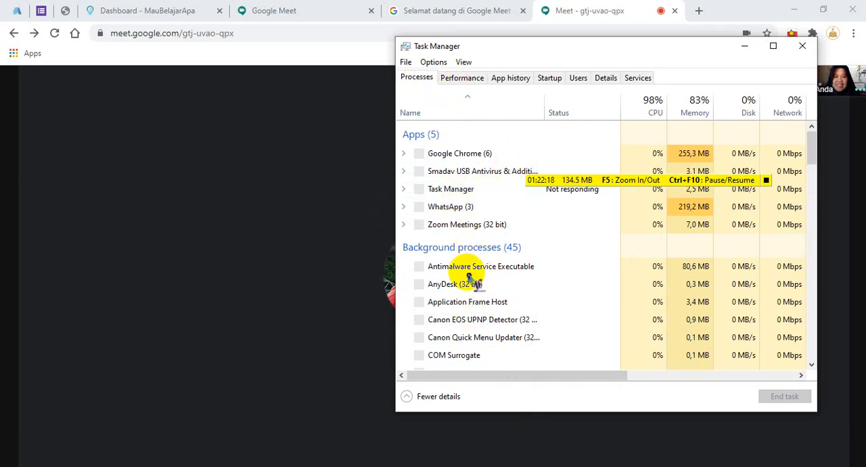
End the Microsoft Excel (32 bit) task to force the frozen workbooks closed.
left_click(862, 174)
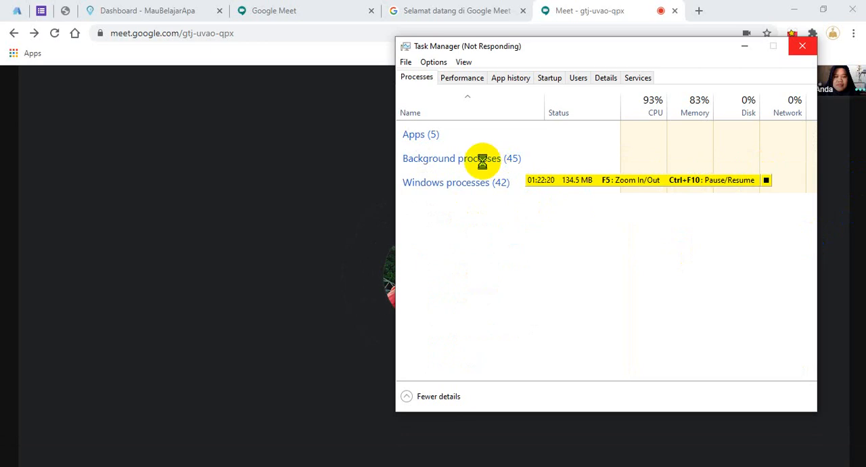
mouse_move(400, 217)
left_mouse_down()
mouse_move(371, 230)
mouse_move(432, 234)
left_mouse_up()
left_click(476, 207)
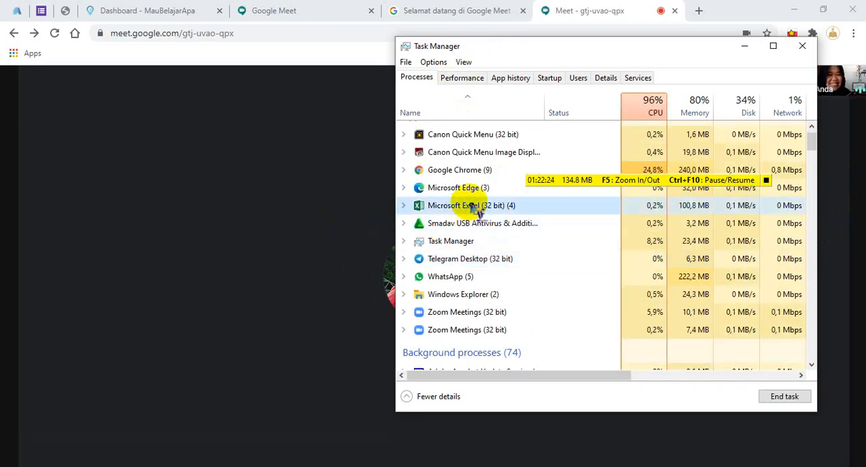
left_click(773, 397)
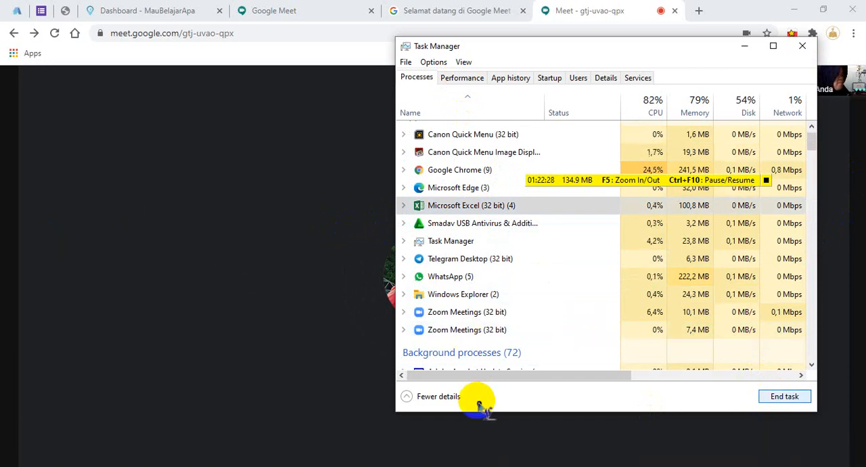
left_click(506, 205)
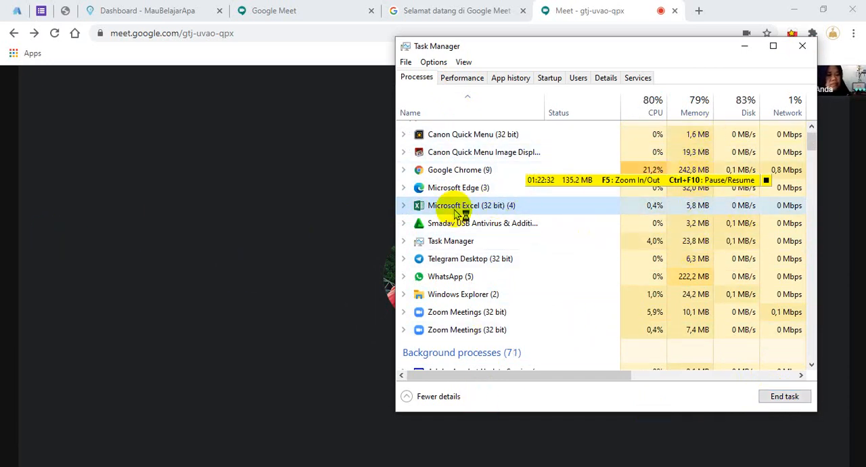
left_click(787, 396)
left_click(133, 192)
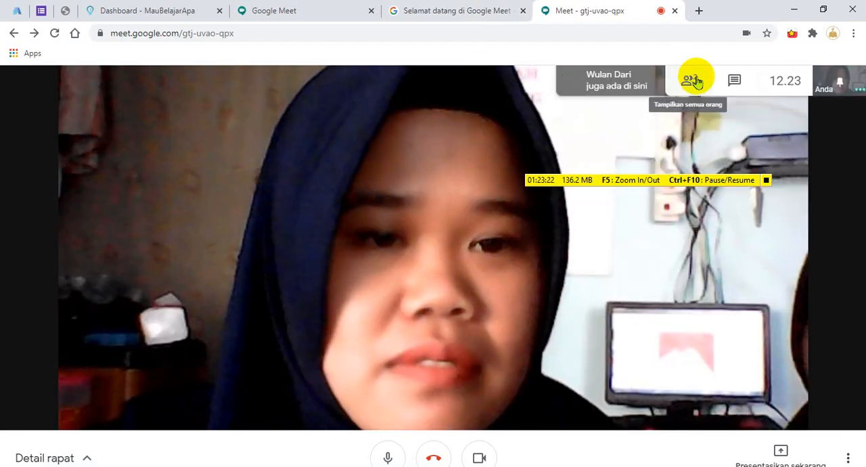
Unpin the host's own video through the meeting's participant list and close the list.
left_click(695, 81)
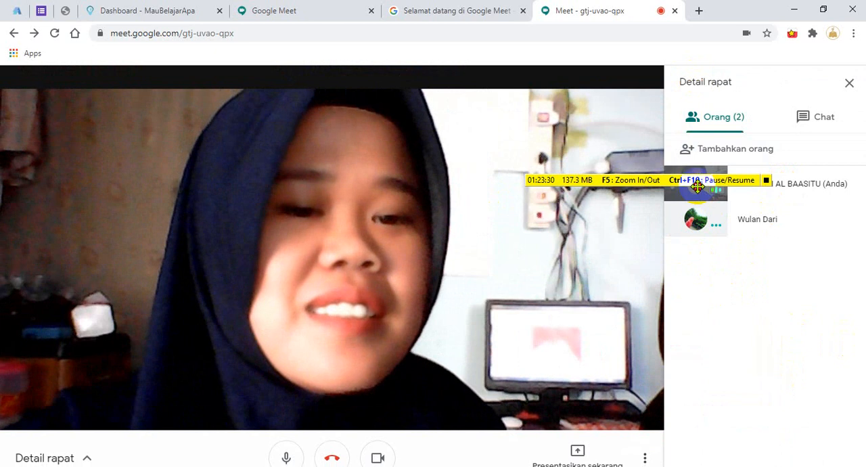
left_click(697, 186)
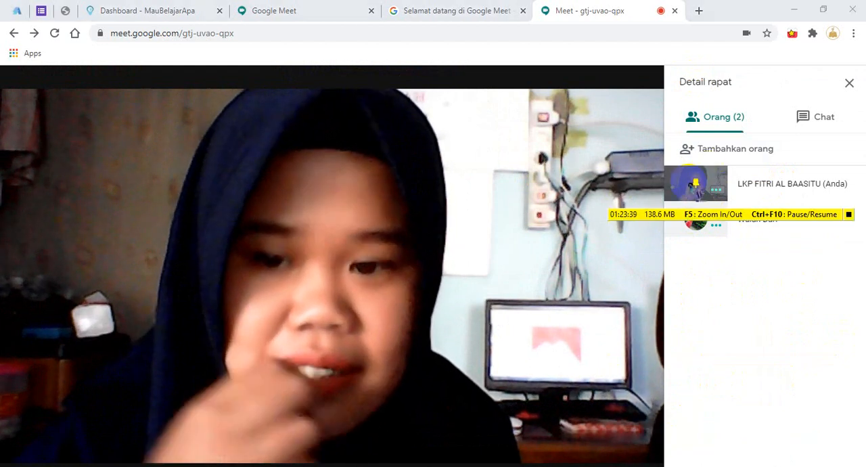
left_click(694, 184)
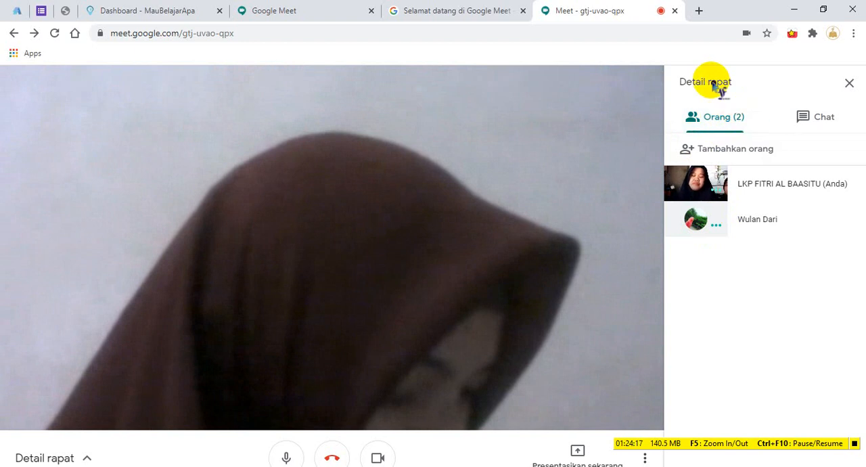
left_click(848, 86)
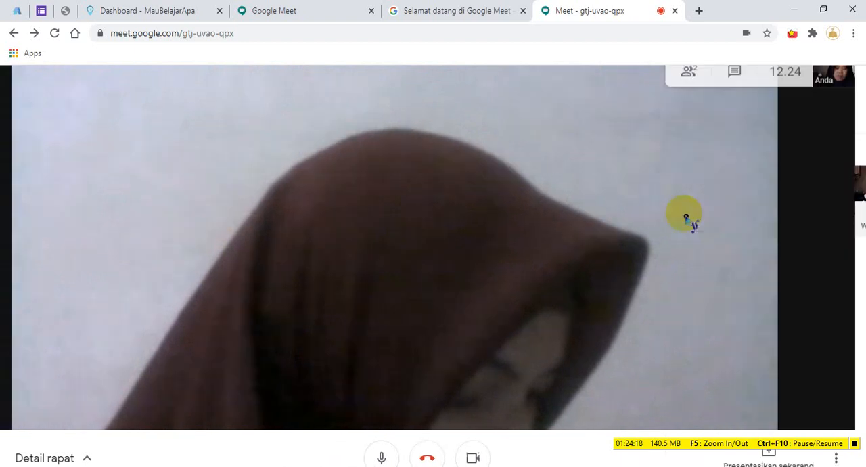
Look through the meeting's participant list and chat, and close the meeting details.
left_click(687, 83)
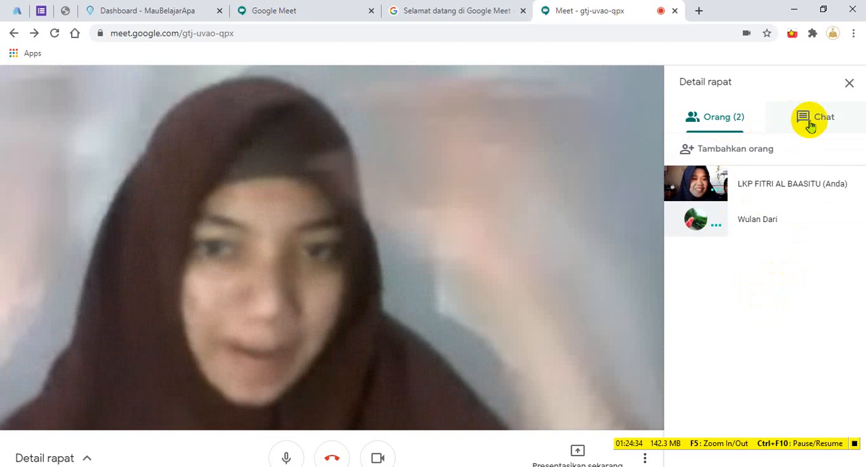
left_click(806, 118)
left_click(729, 116)
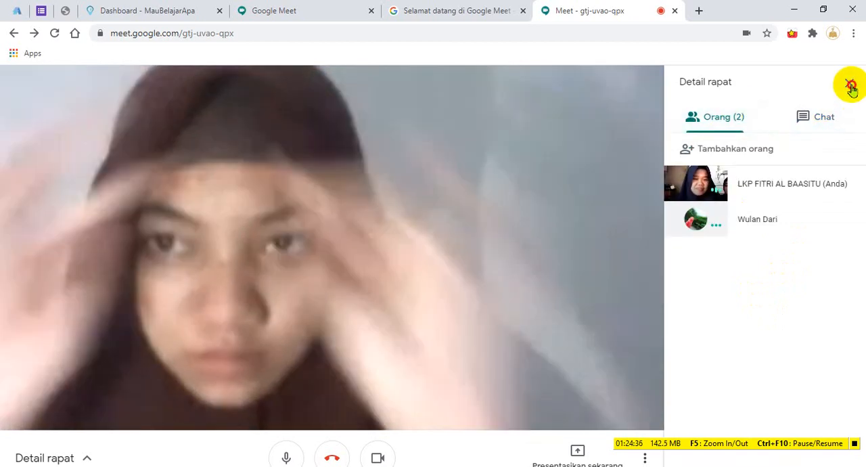
left_click(849, 82)
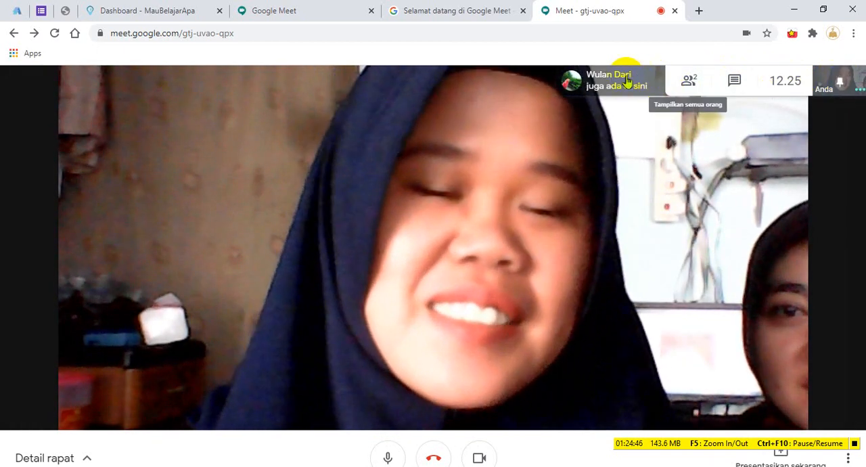
Reopen the participant list and unpin the host's own video again.
left_click(782, 81)
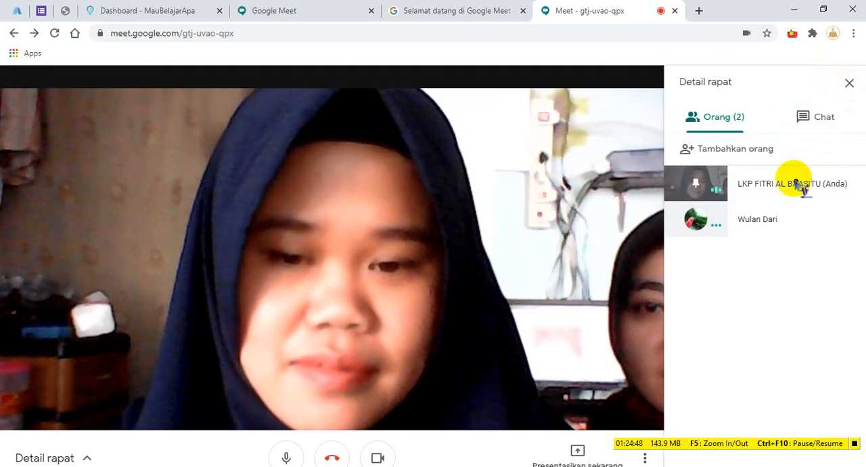
left_click(694, 181)
left_click(735, 335)
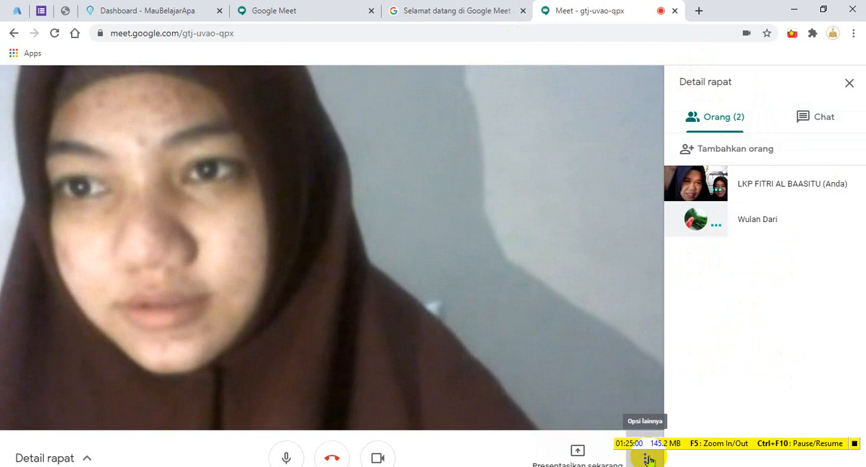
Change the meeting's video layout from Otomatis to Bersusun.
left_click(647, 458)
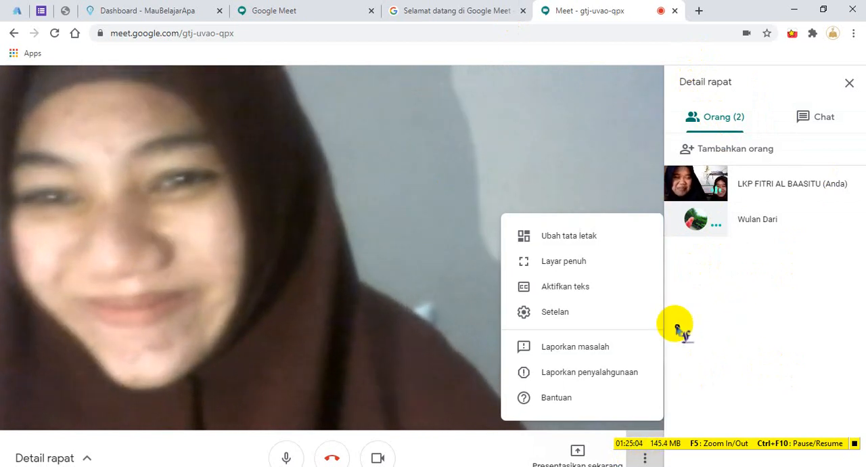
left_click(676, 363)
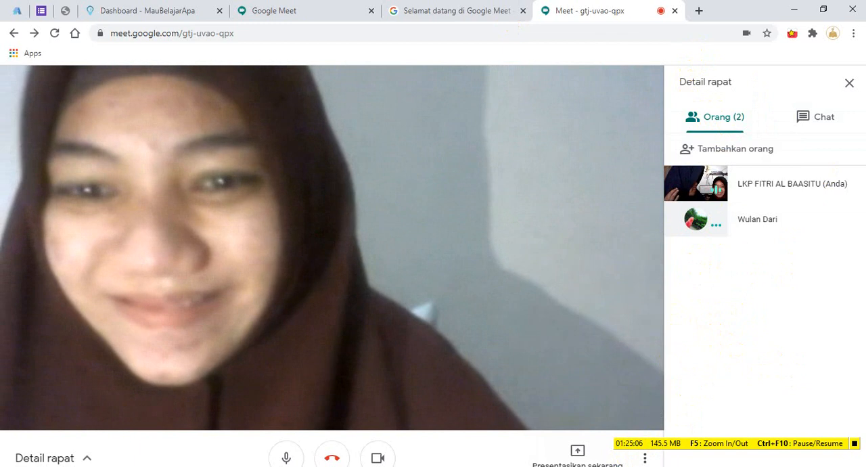
left_click(647, 458)
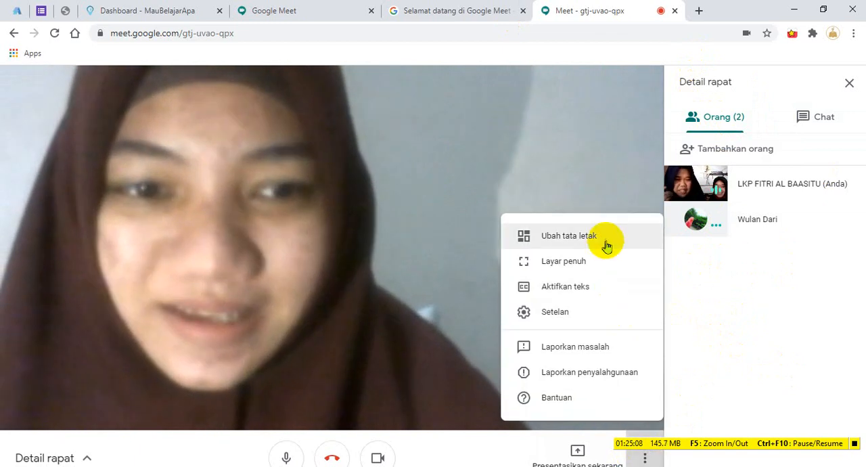
left_click(607, 241)
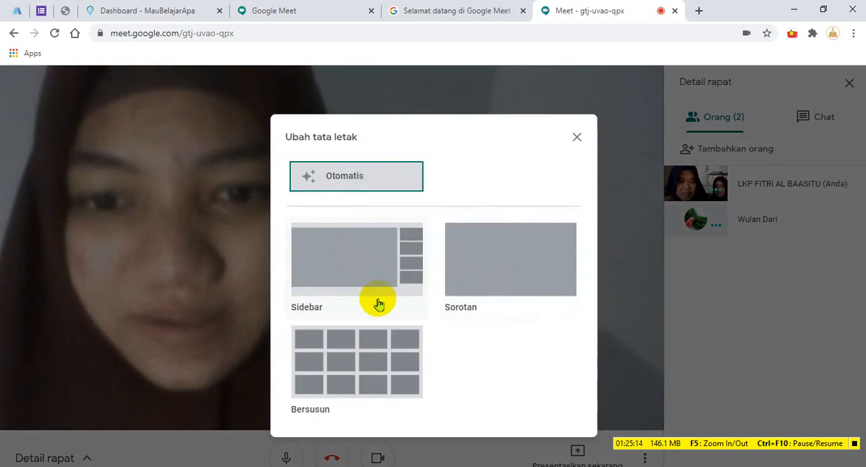
left_click(343, 357)
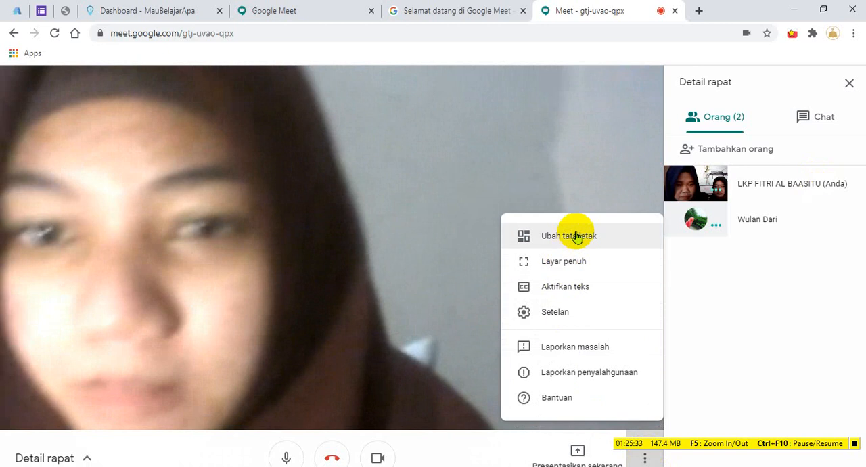
left_click(576, 237)
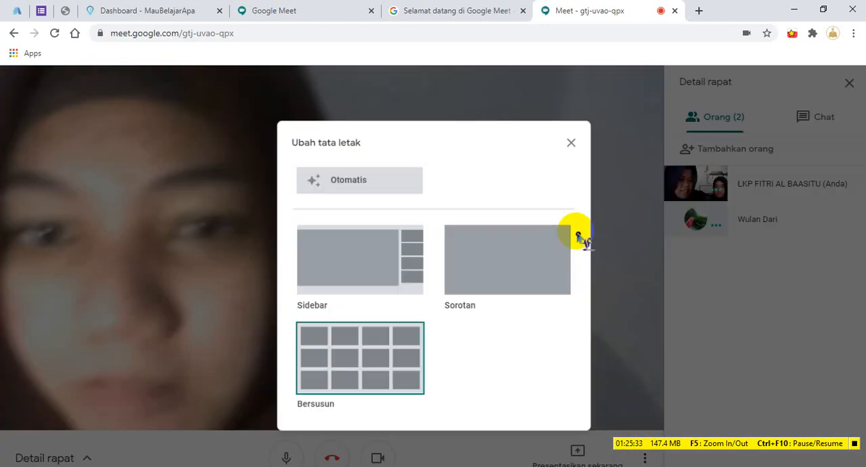
left_click(337, 365)
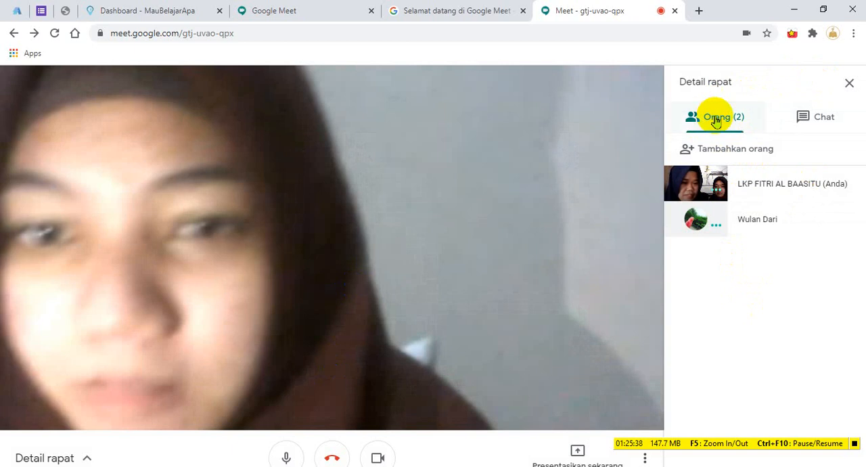
Close the meeting details, check the participant list once more, and close it again.
left_click(848, 82)
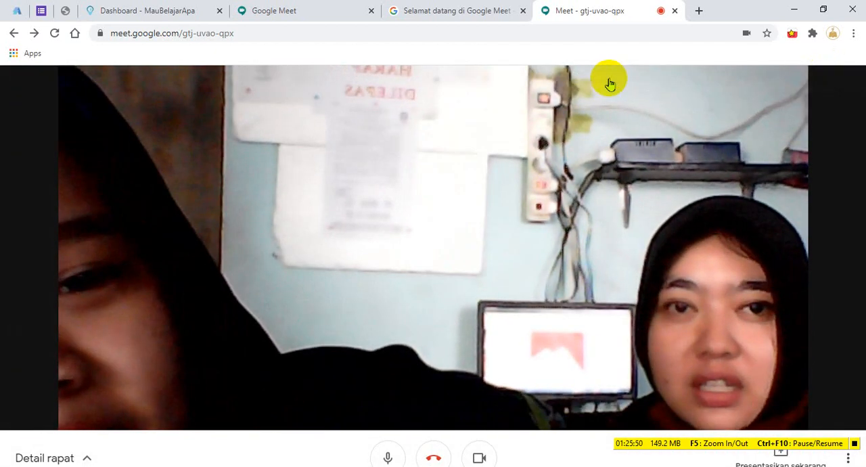
left_click(608, 79)
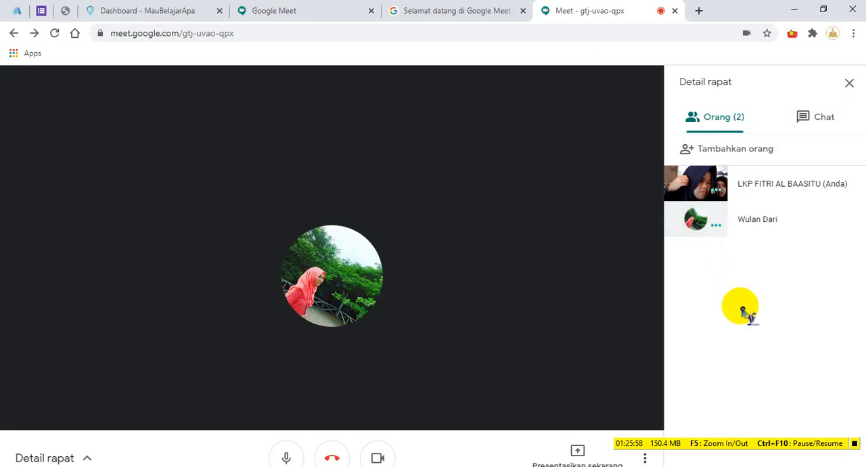
left_click(849, 82)
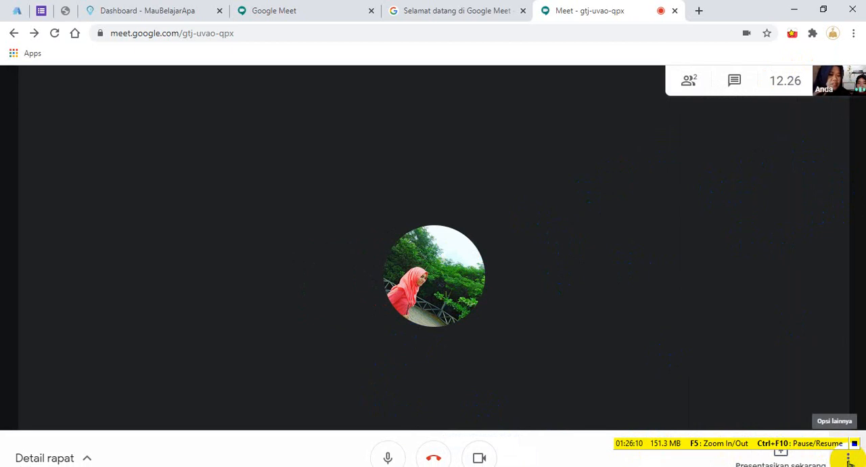
Look through the Video and Umum sections of the meeting's Setelan dialog and close it.
left_click(848, 459)
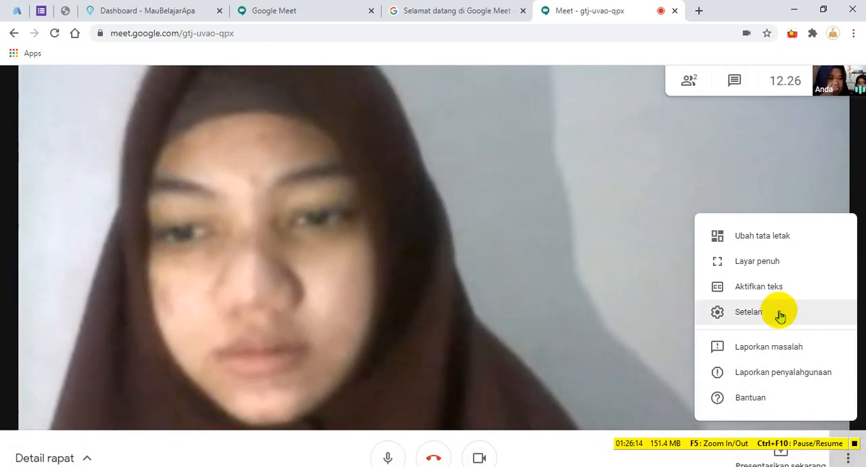
left_click(780, 315)
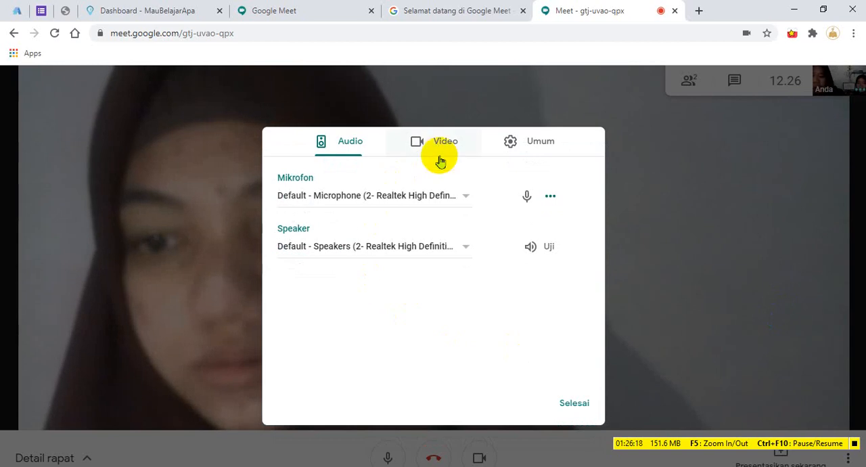
left_click(440, 161)
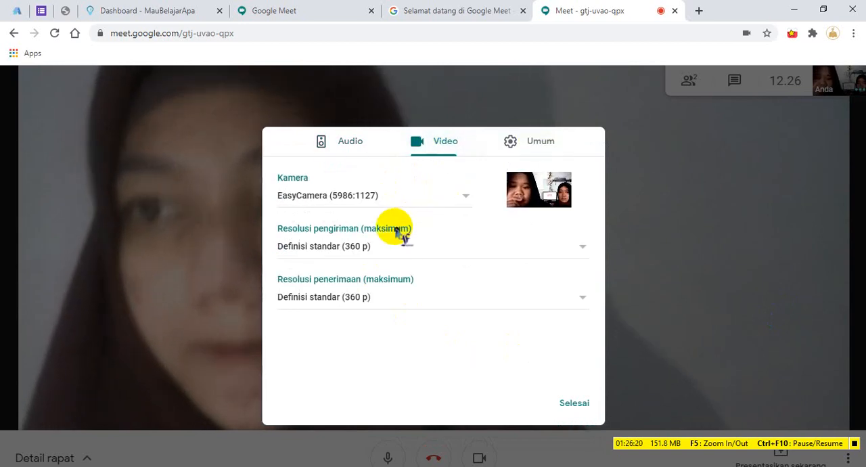
left_click(538, 142)
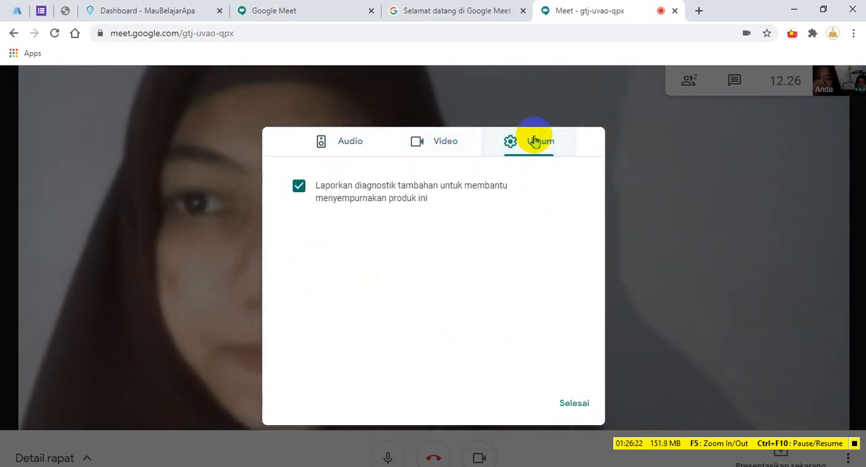
left_click(450, 142)
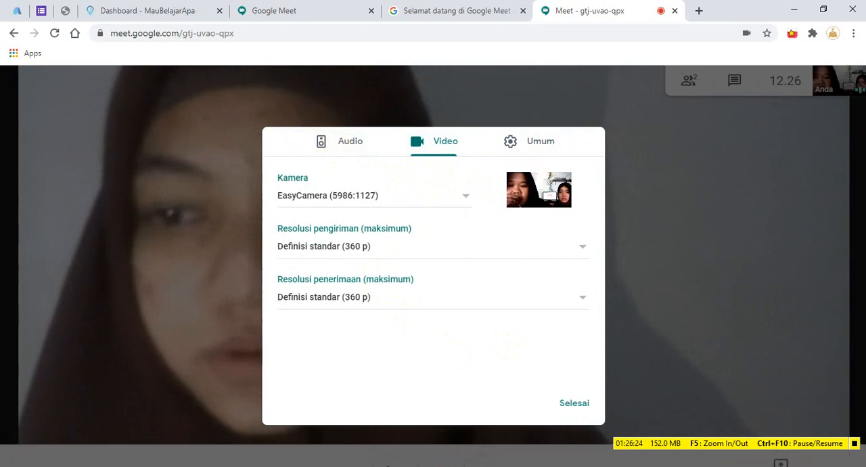
left_click(582, 403)
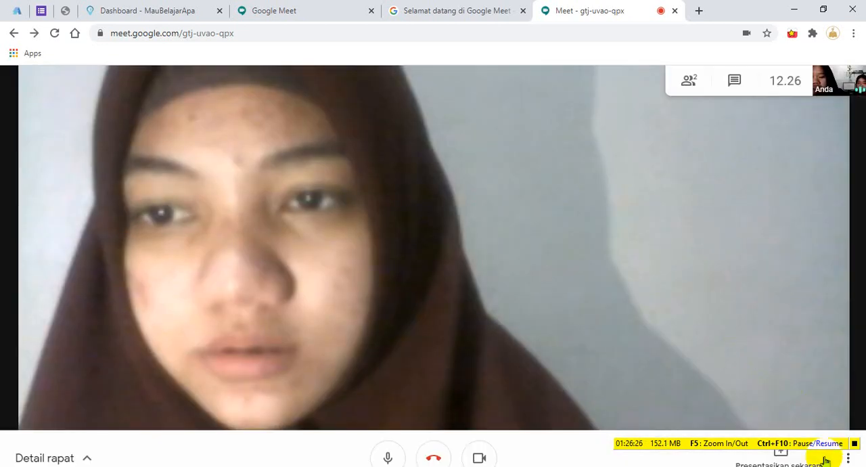
Leave the meeting's additional options and show the participant list again.
left_click(849, 459)
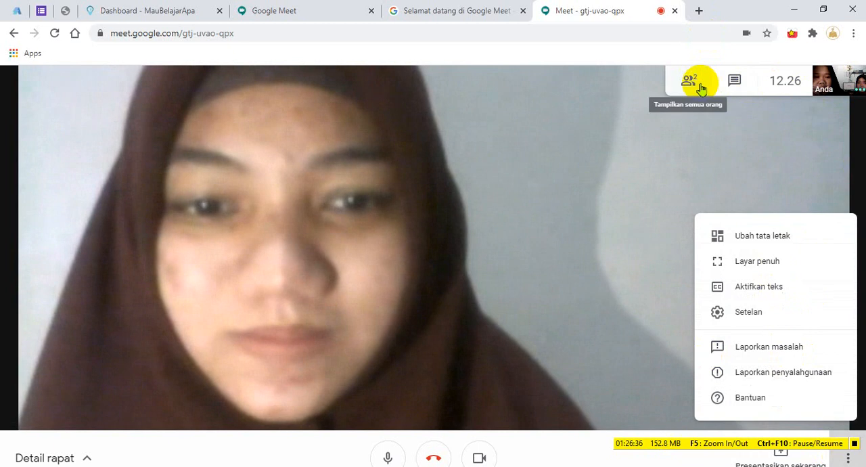
left_click(701, 88)
left_click(701, 88)
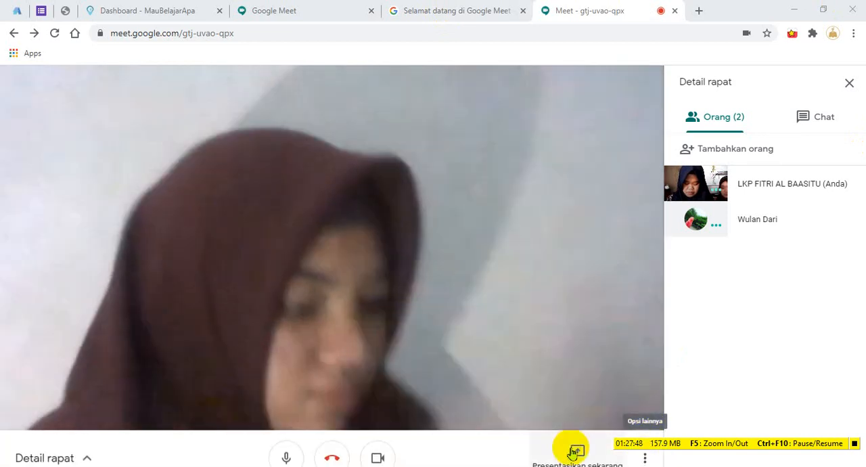
left_click(648, 458)
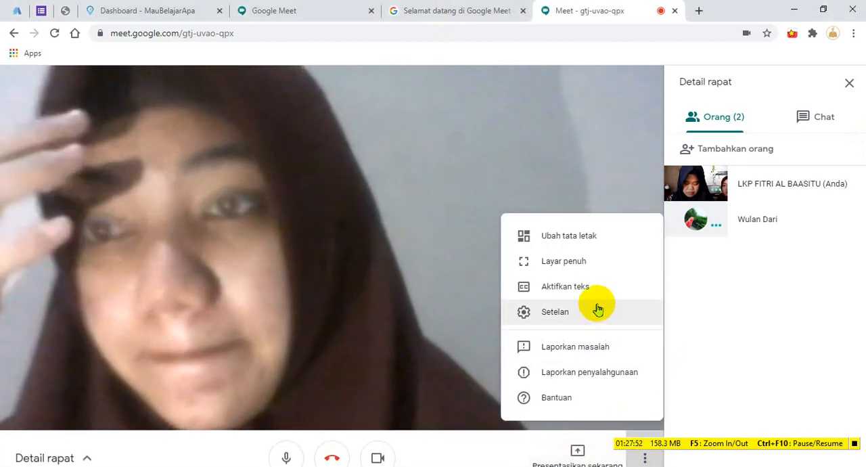
left_click(598, 246)
right_click(598, 246)
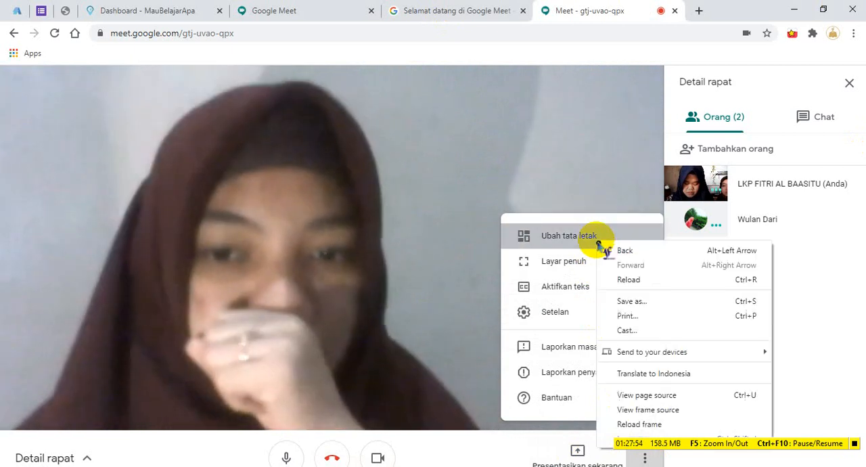
left_click(463, 186)
left_click(372, 183)
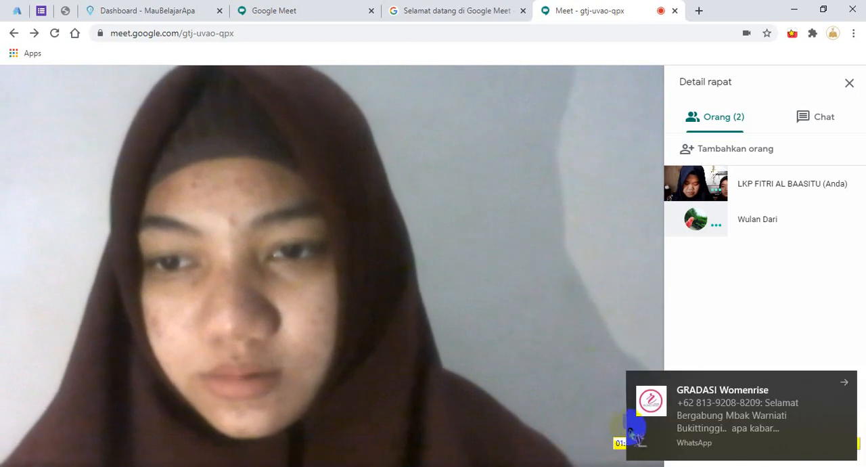
Dismiss the WhatsApp notification and change the meeting's video layout to Bersusun, closing any stray context menu.
left_click(843, 381)
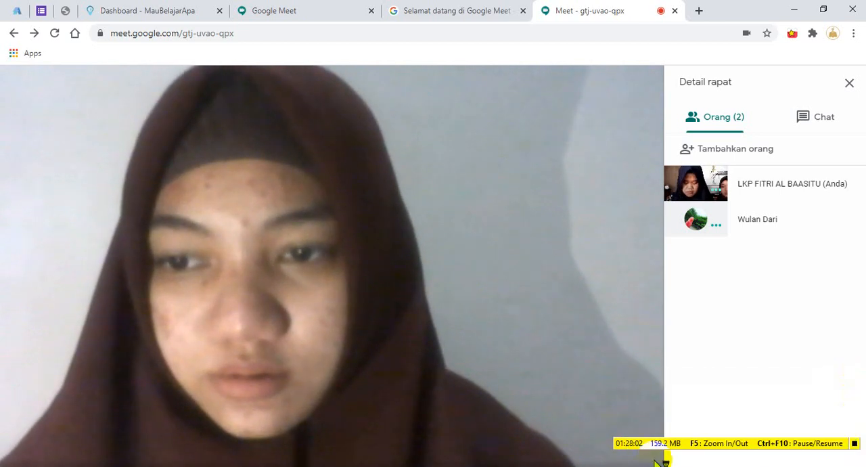
left_click(644, 457)
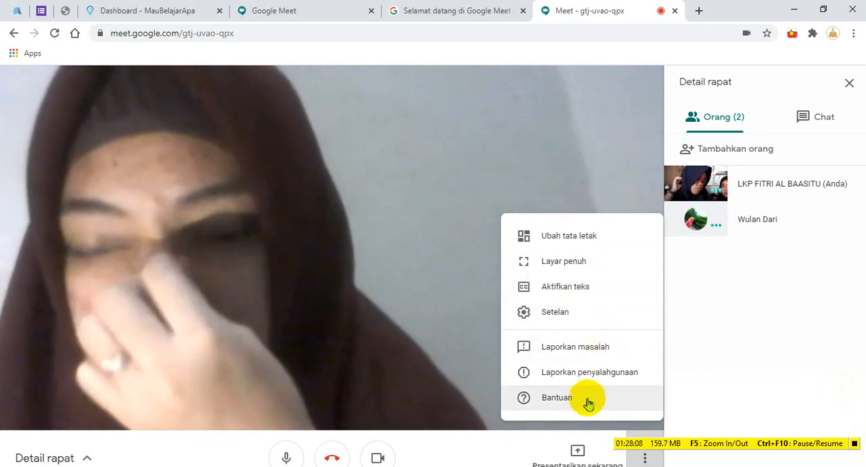
left_click(566, 242)
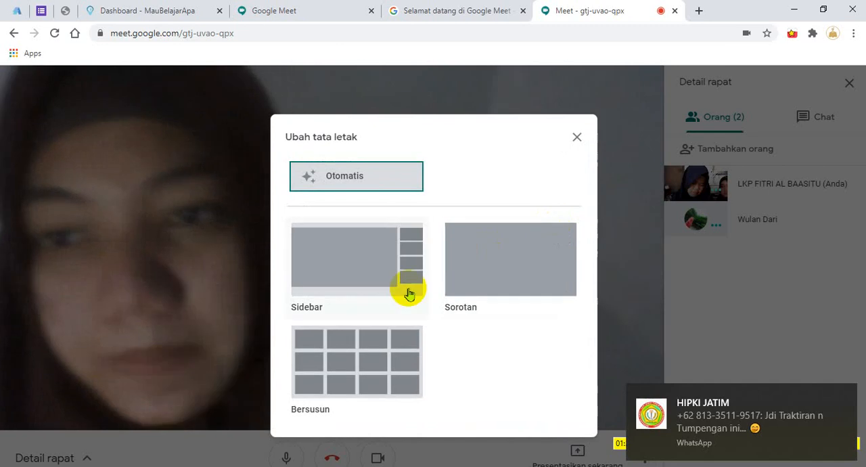
left_click(364, 373)
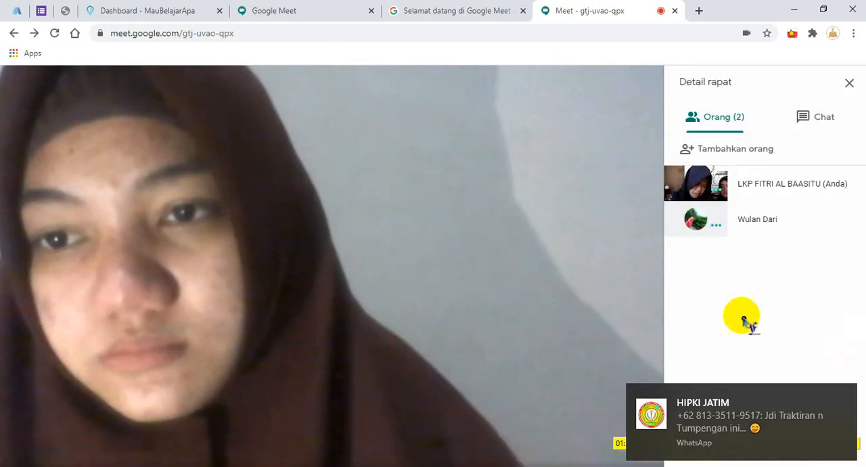
right_click(531, 213)
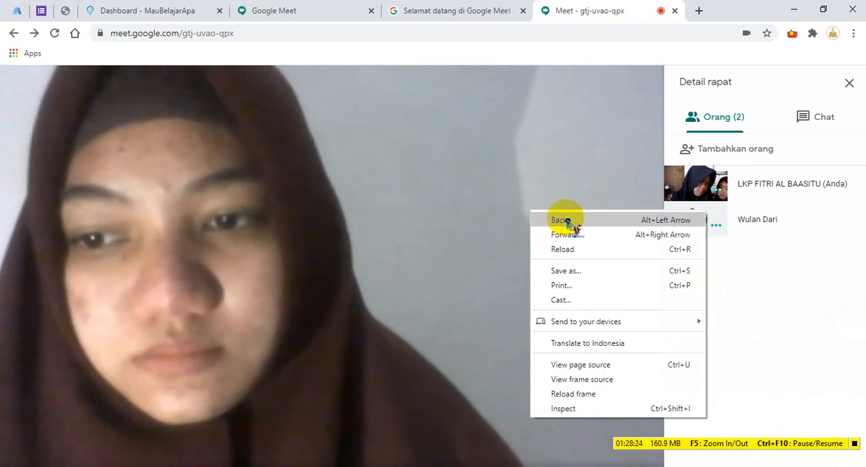
left_click(854, 311)
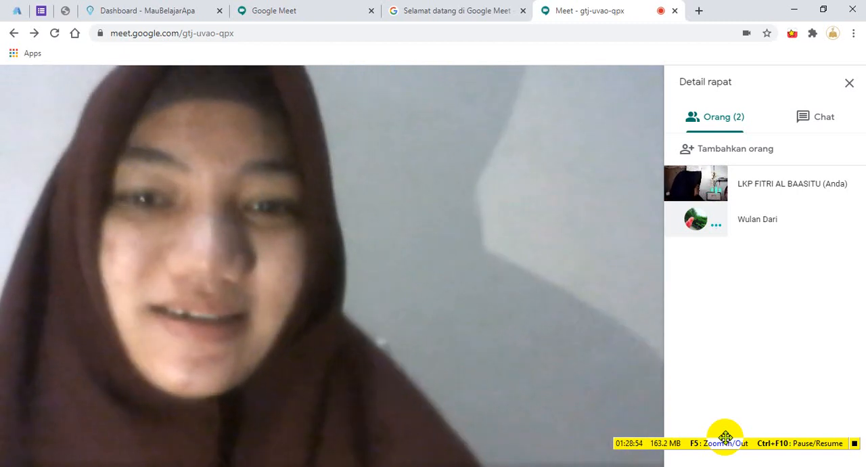
Switch to WhatsApp, cut the Google Meet link from the chat's message box, return to the meeting and dismiss the e-mail notification.
left_click(348, 466)
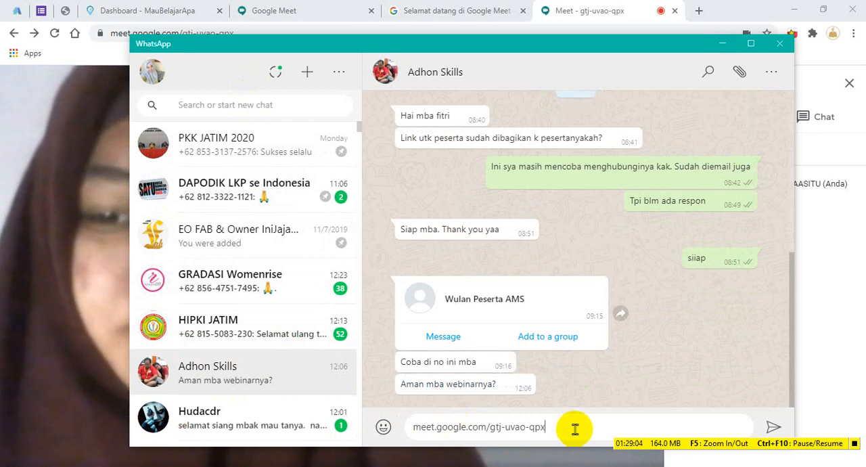
triple_click(514, 425)
key("ctrl+c")
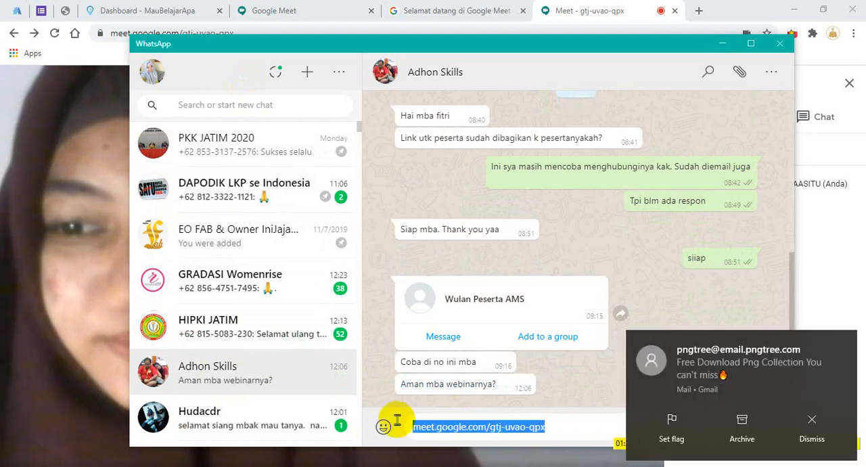
left_click(834, 261)
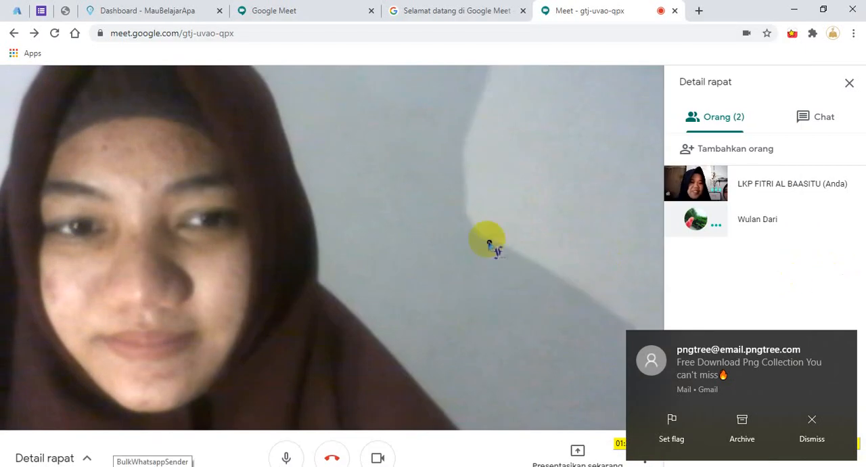
left_click(842, 355)
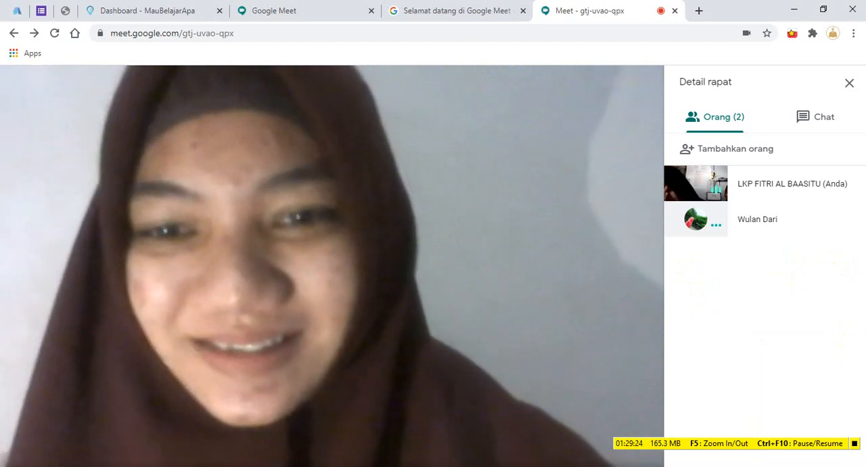
Switch back to WhatsApp, paste the Google Meet link into the chat's message box and cut it out again.
left_click(225, 466)
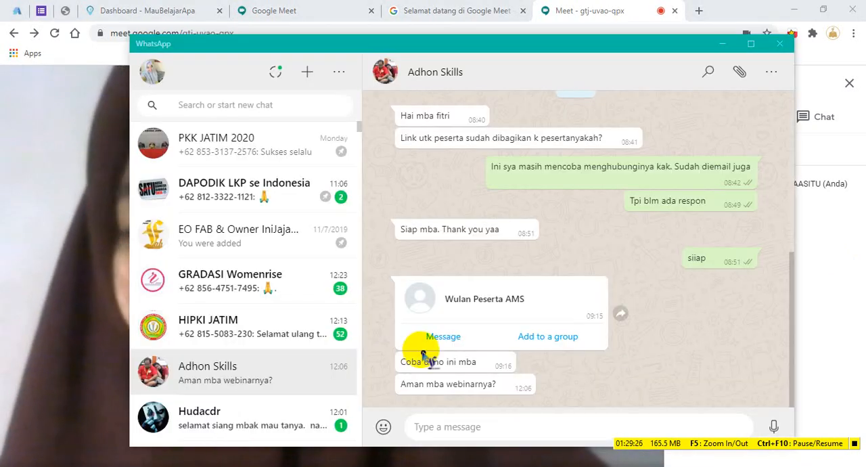
right_click(497, 426)
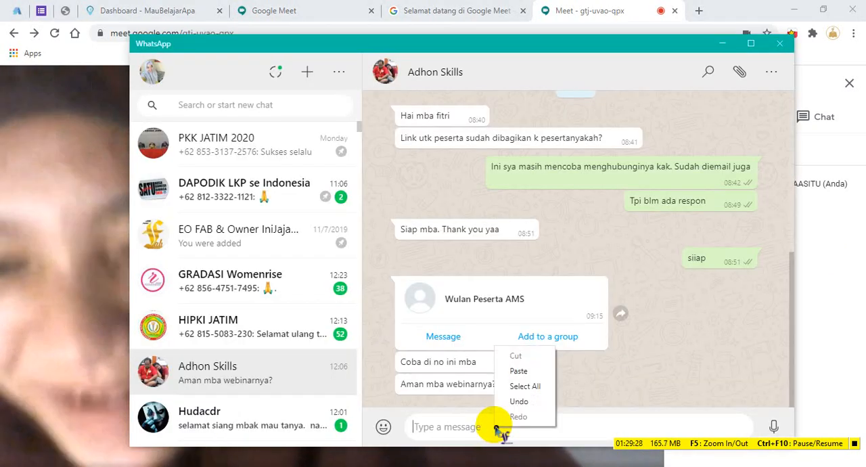
left_click(513, 371)
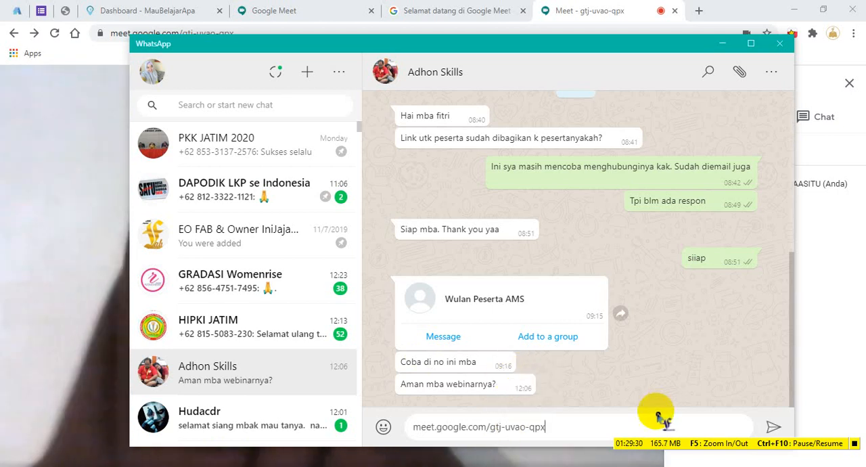
left_click_drag(595, 431, 402, 434)
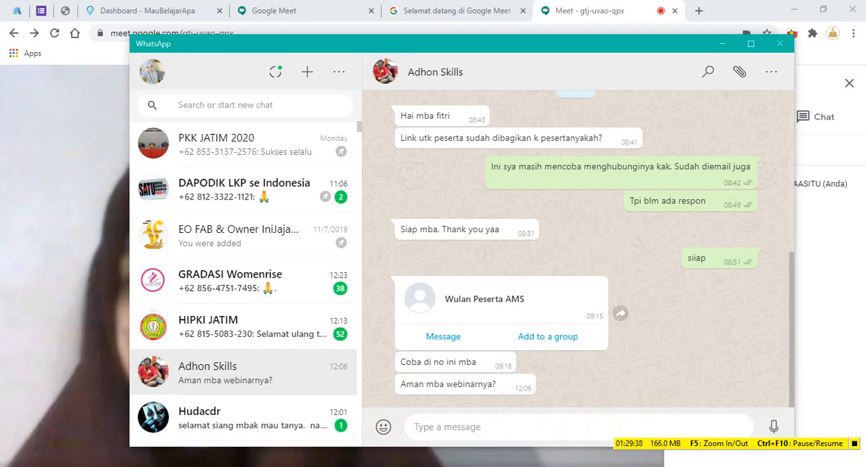
Search Windows for WORD, launch Word 2013 and create a blank document.
left_click(12, 466)
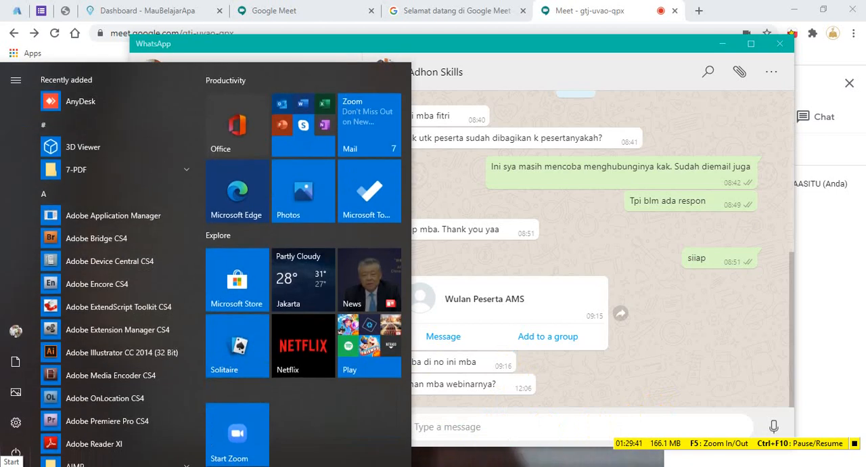
left_click(37, 466)
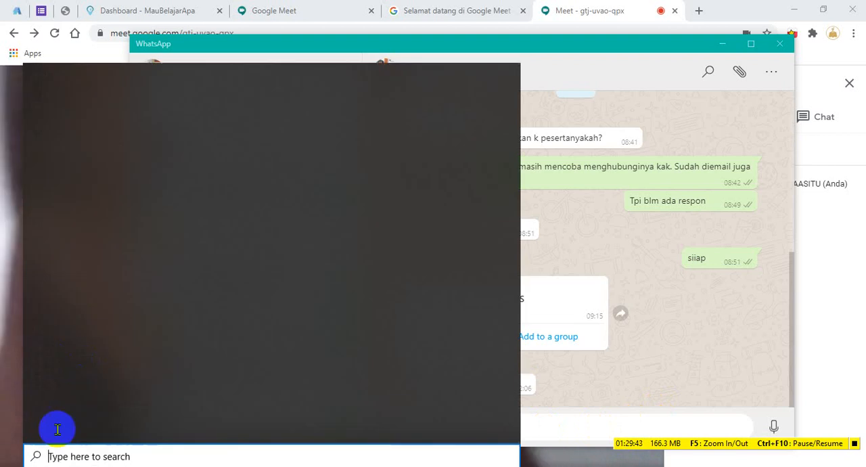
type("WORD")
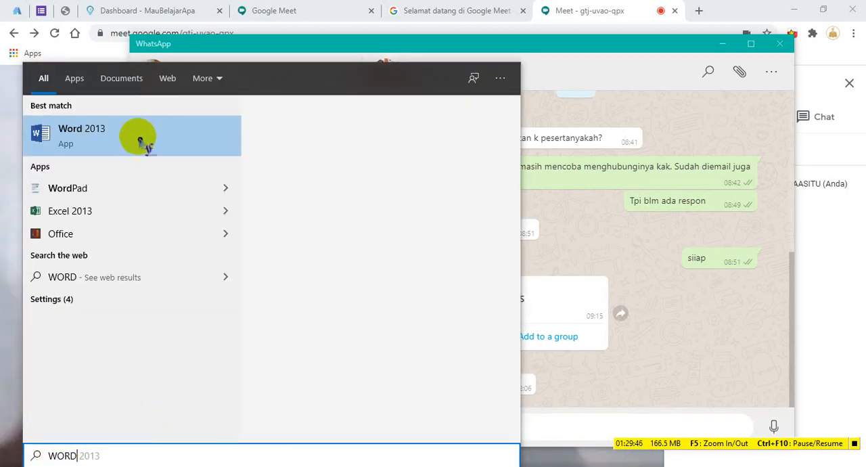
left_click(140, 140)
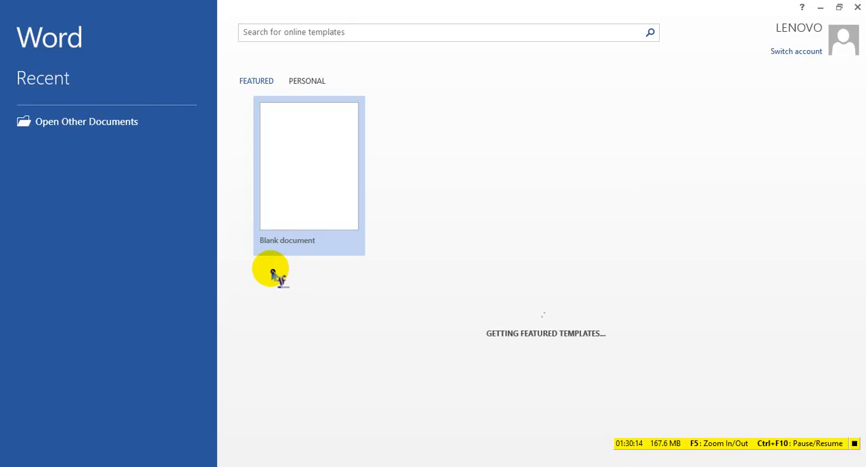
left_click(318, 171)
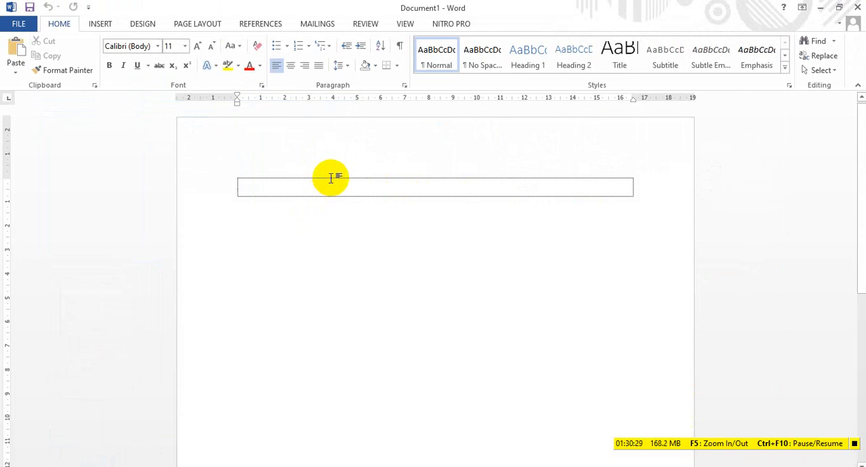
Paste the Google Meet link into the blank document, dismiss the context menu over it and delete the link.
type("meet.google.com/gtj-uvao-spx")
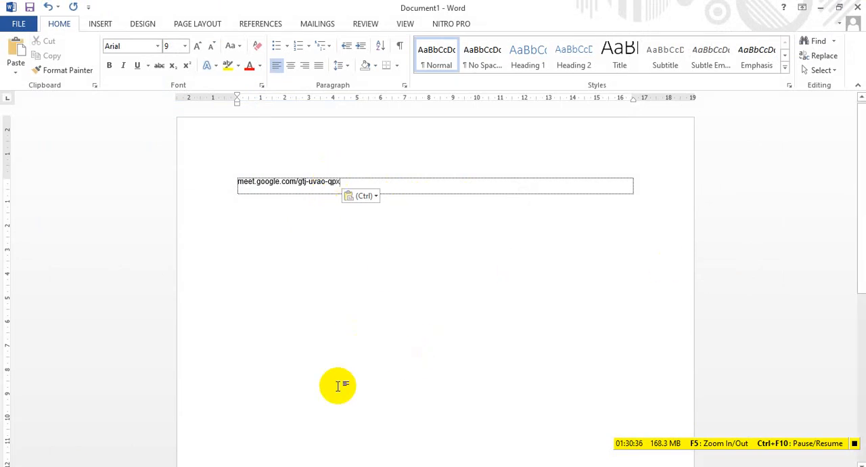
left_click_drag(415, 184, 100, 148)
key("ctrl+c")
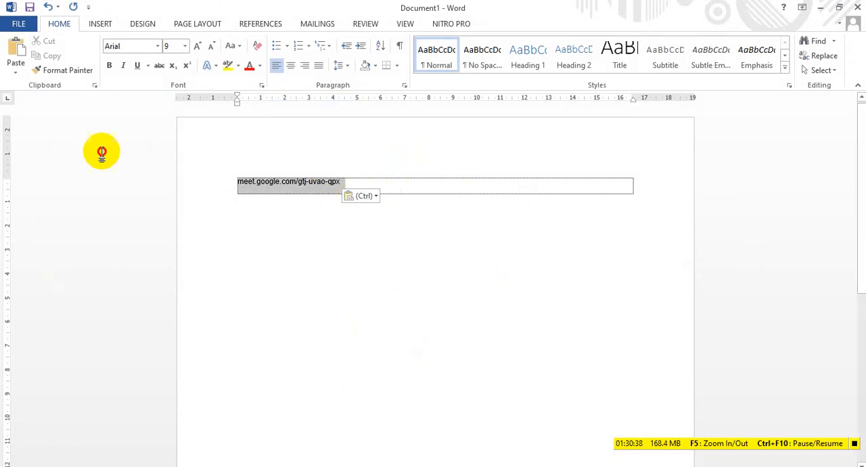
right_click(73, 160)
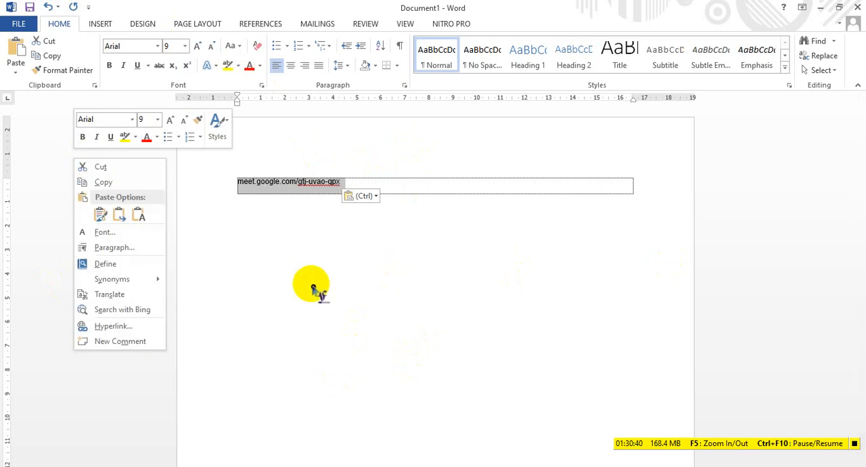
key("Escape")
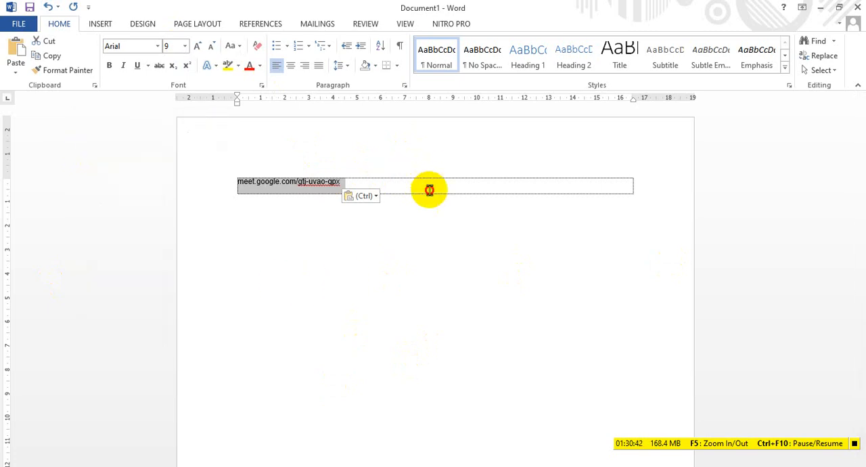
key("Delete")
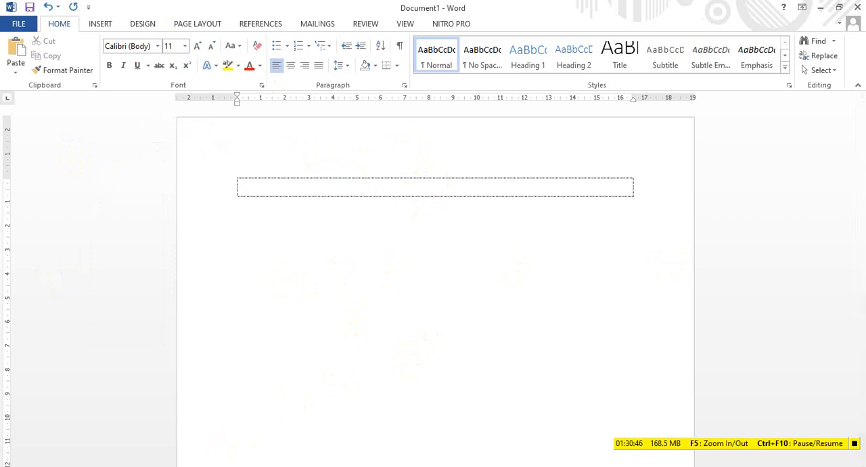
Check the Google Meet call, return to the Word document, paste the meeting link again and delete it.
left_click(236, 465)
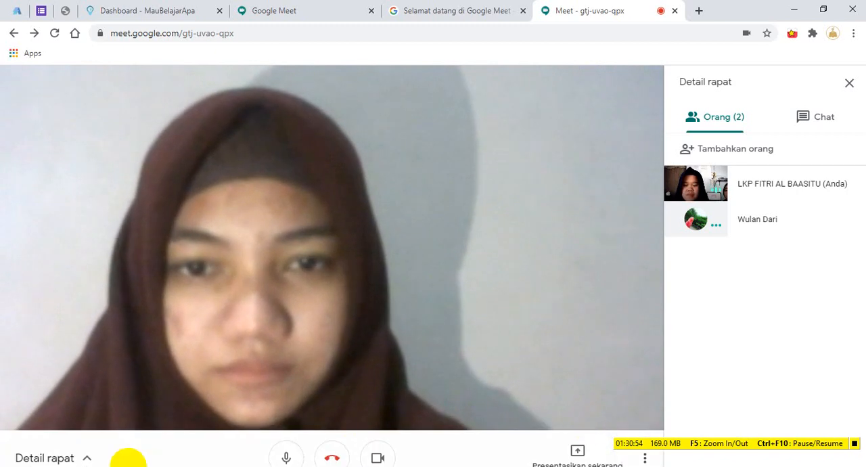
left_click(299, 465)
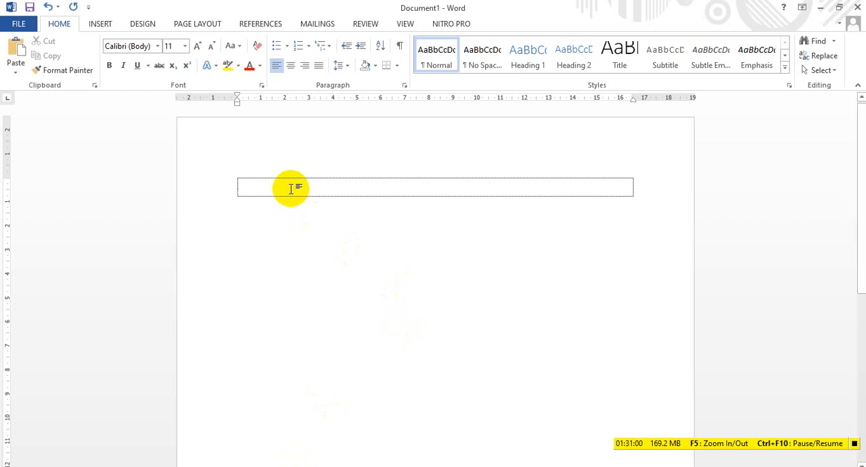
key("ctrl+v")
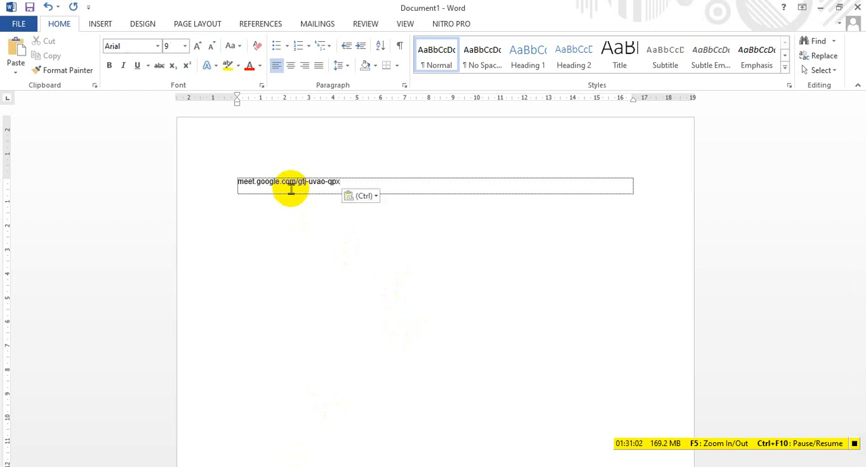
left_click_drag(502, 187, 37, 179)
key("Delete")
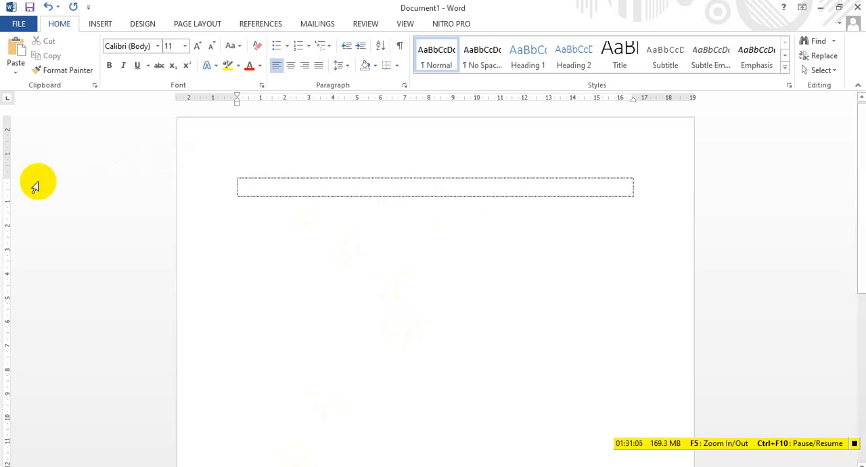
Switch back to the Google Meet call, pin your own video and leave the meeting.
left_click(821, 8)
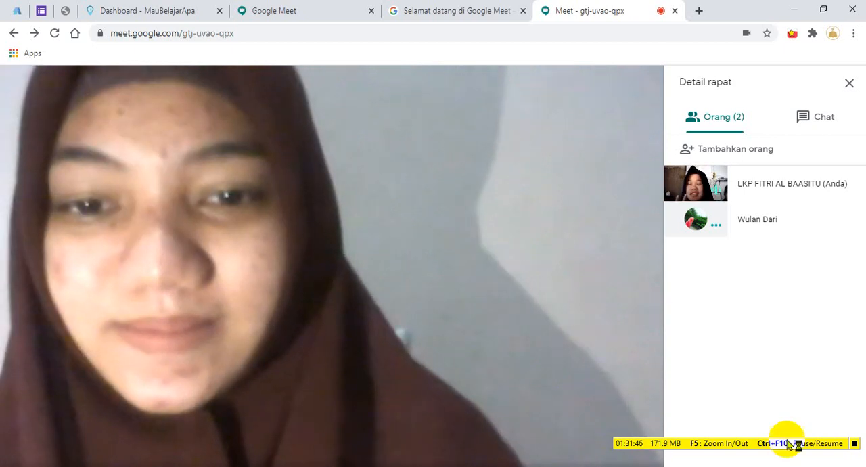
left_click(696, 183)
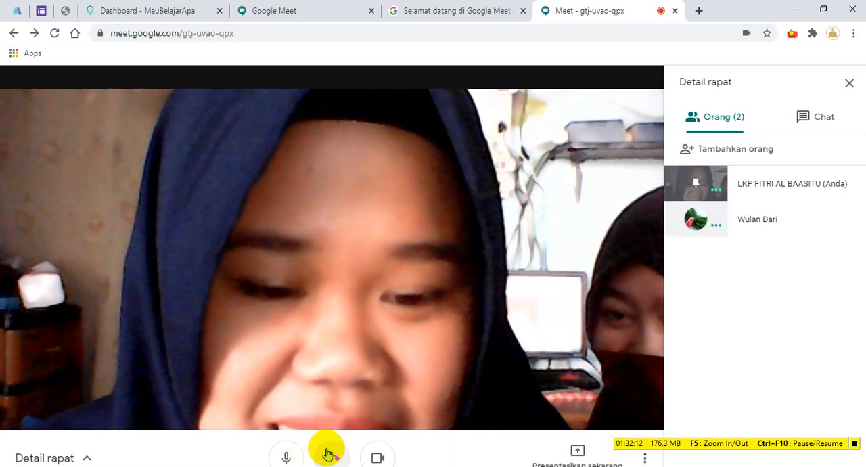
left_click(332, 457)
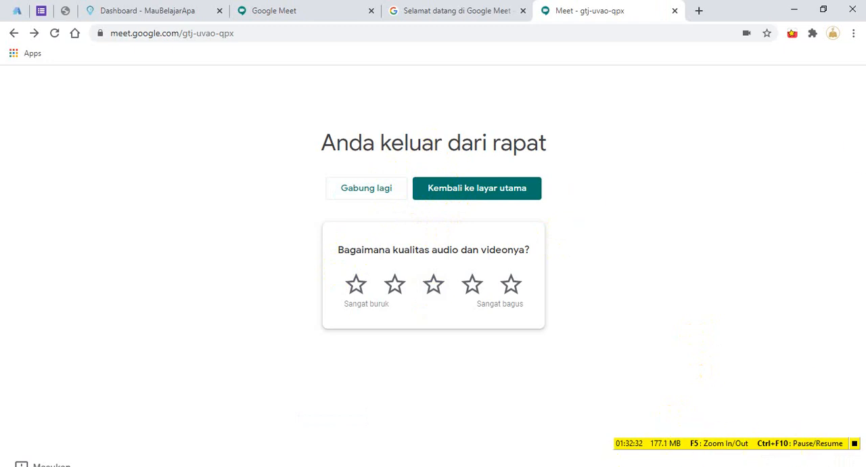
Close Task Manager, move the recorder's toolbar out of the way and show the hidden system tray icons.
left_click(195, 465)
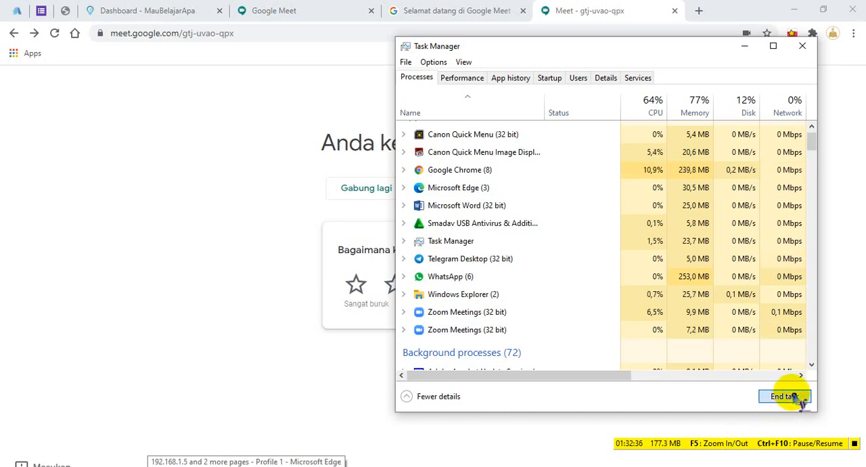
left_click(802, 45)
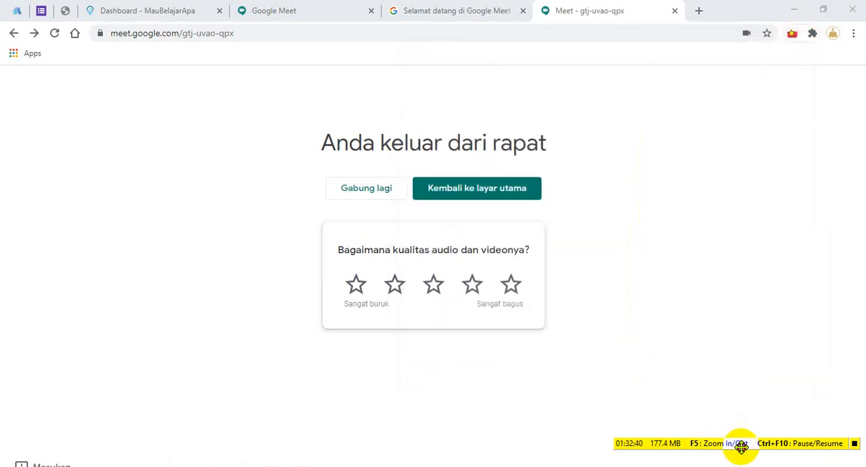
left_click_drag(742, 445, 754, 420)
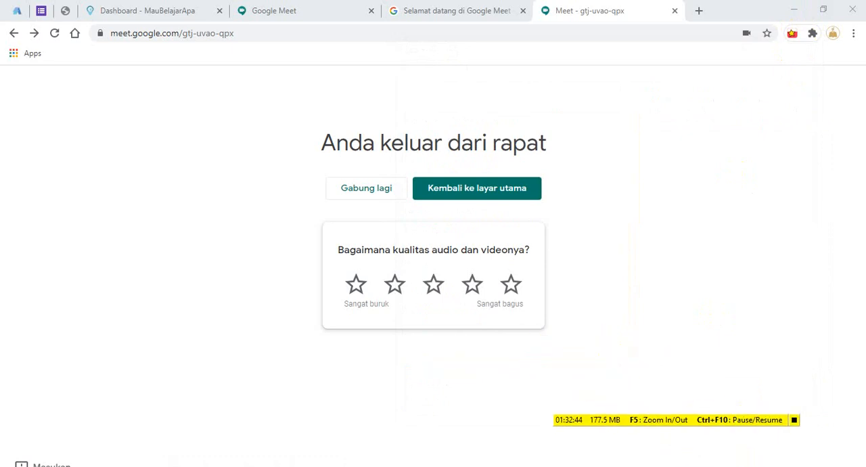
left_click(754, 462)
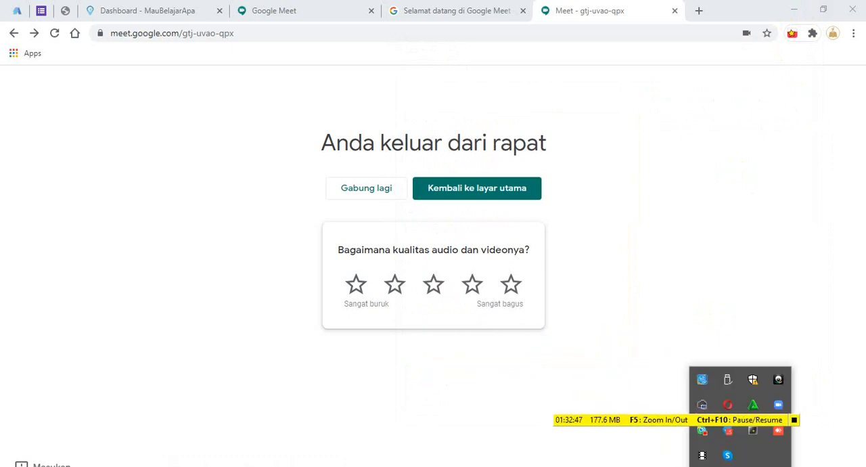